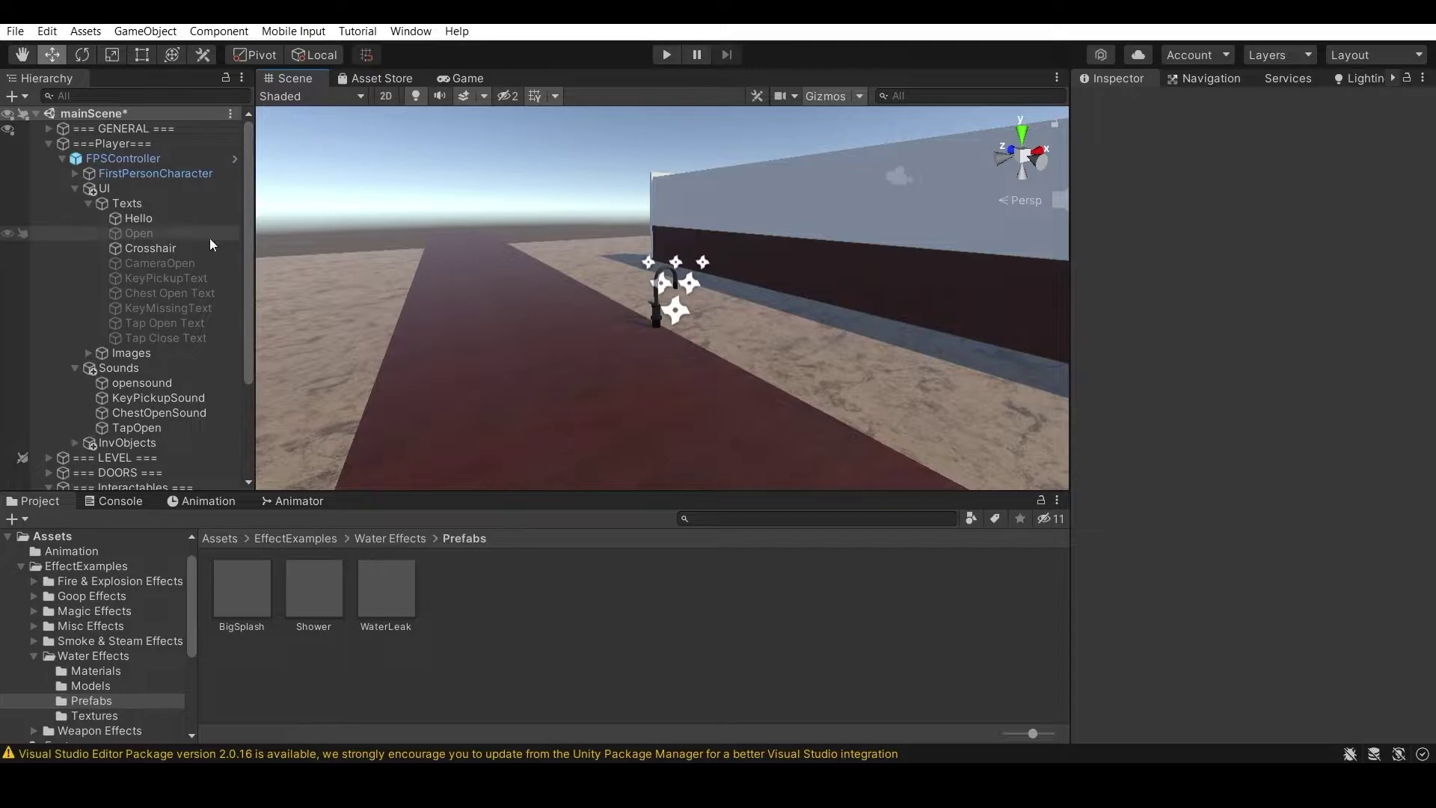
Inspect the WaterTap object under Interactables and its two child meshes, Cylinder.002 and Cylinder.004.
scroll(157, 164, "down", 3)
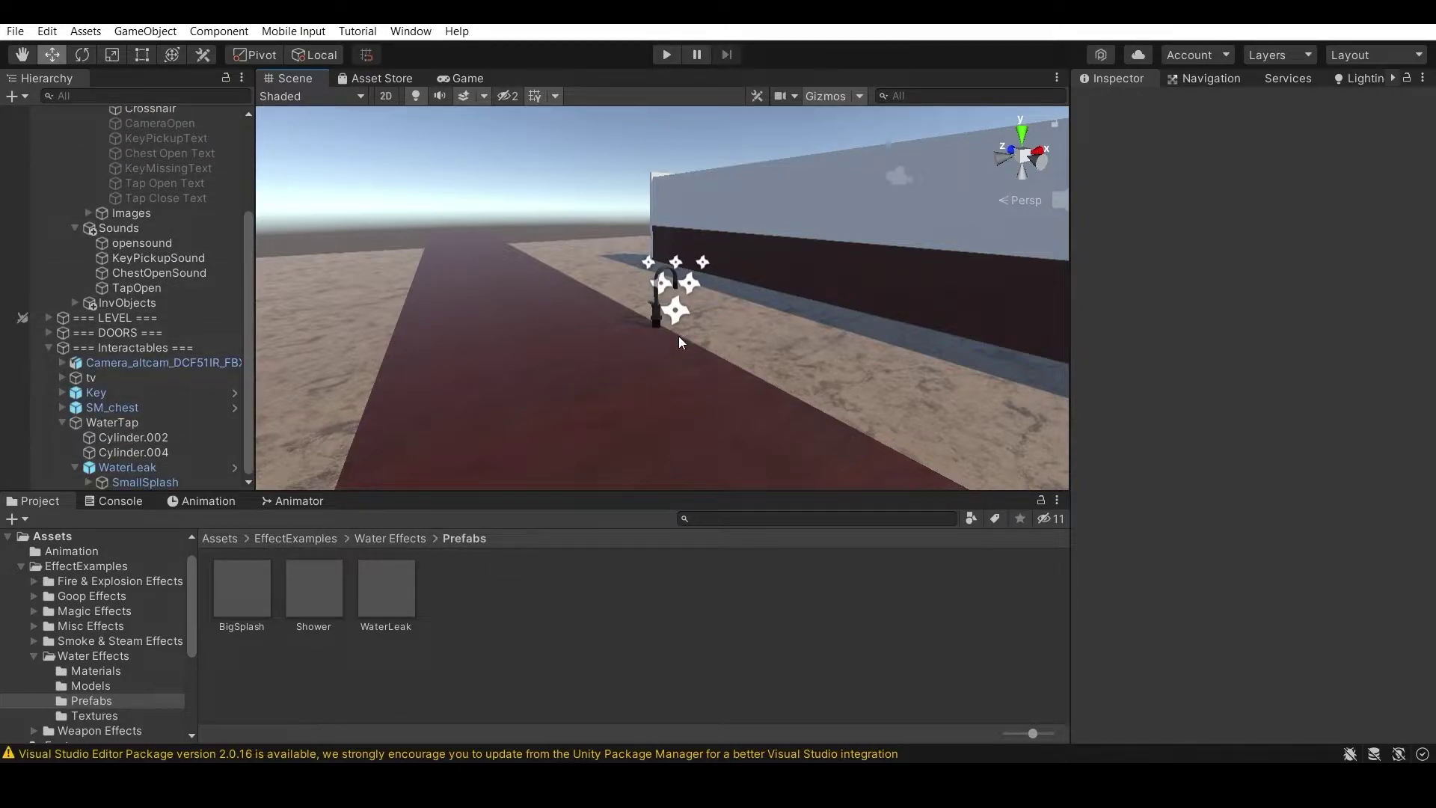
scroll(664, 320, "up", 5)
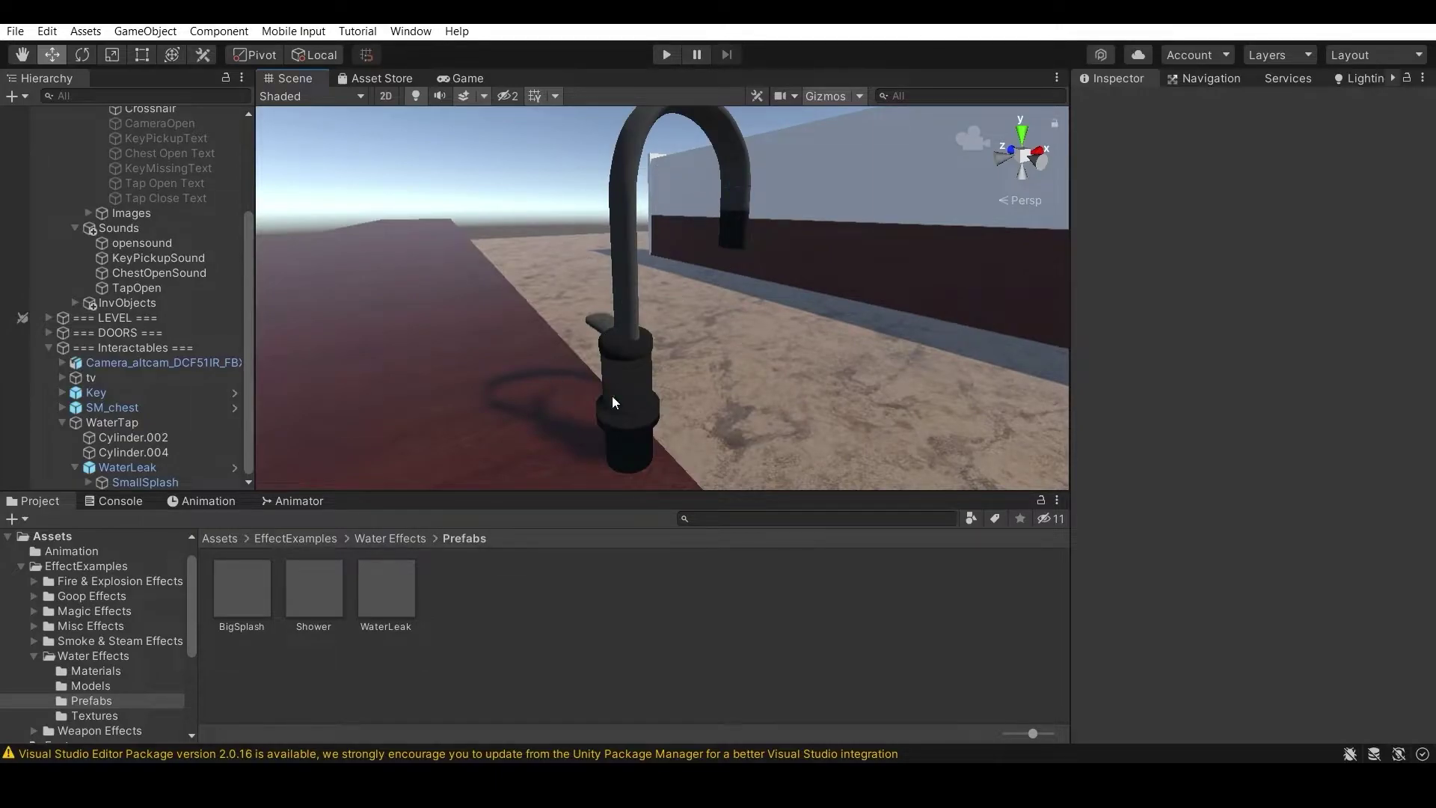
left_click(150, 424)
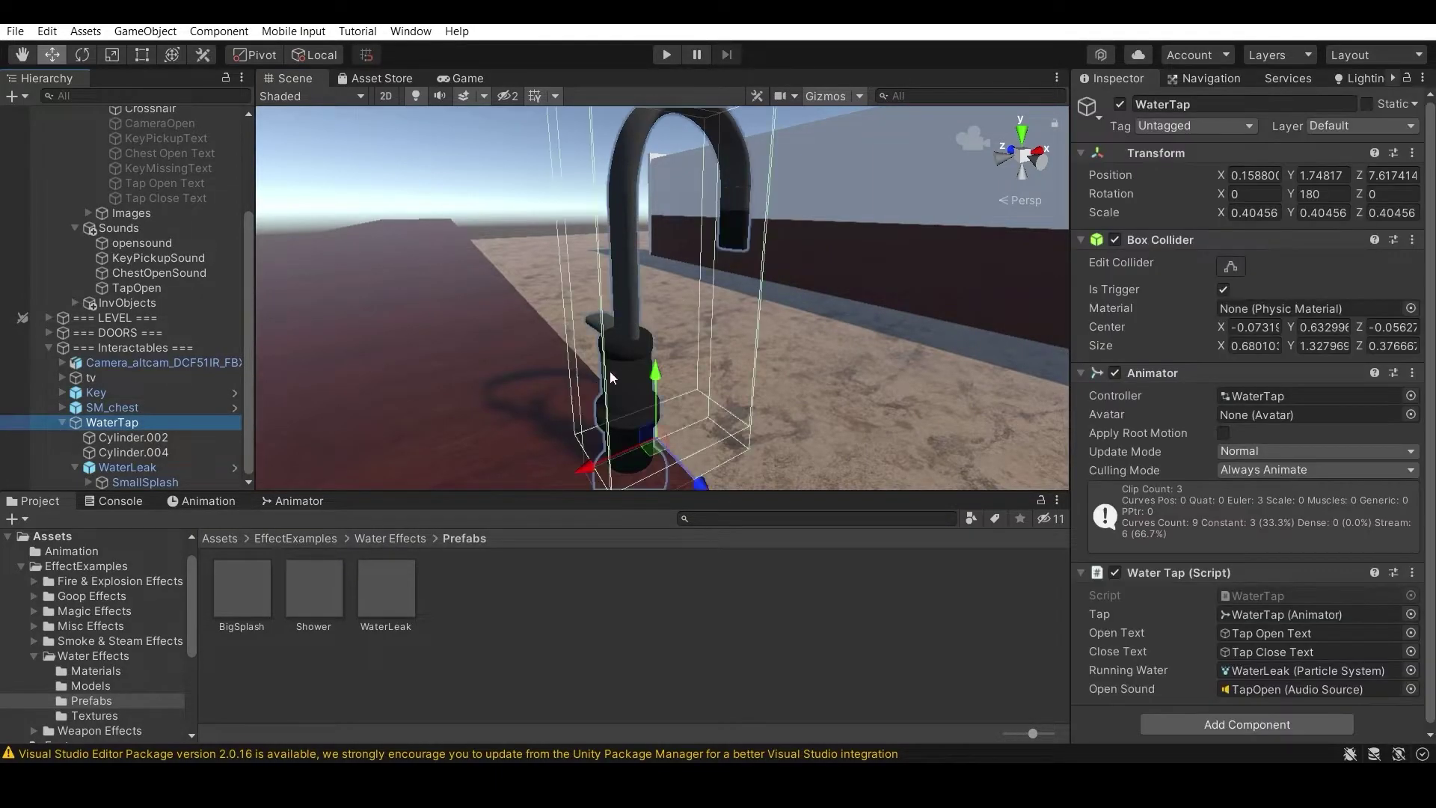
left_click_drag(820, 361, 570, 353, "alt")
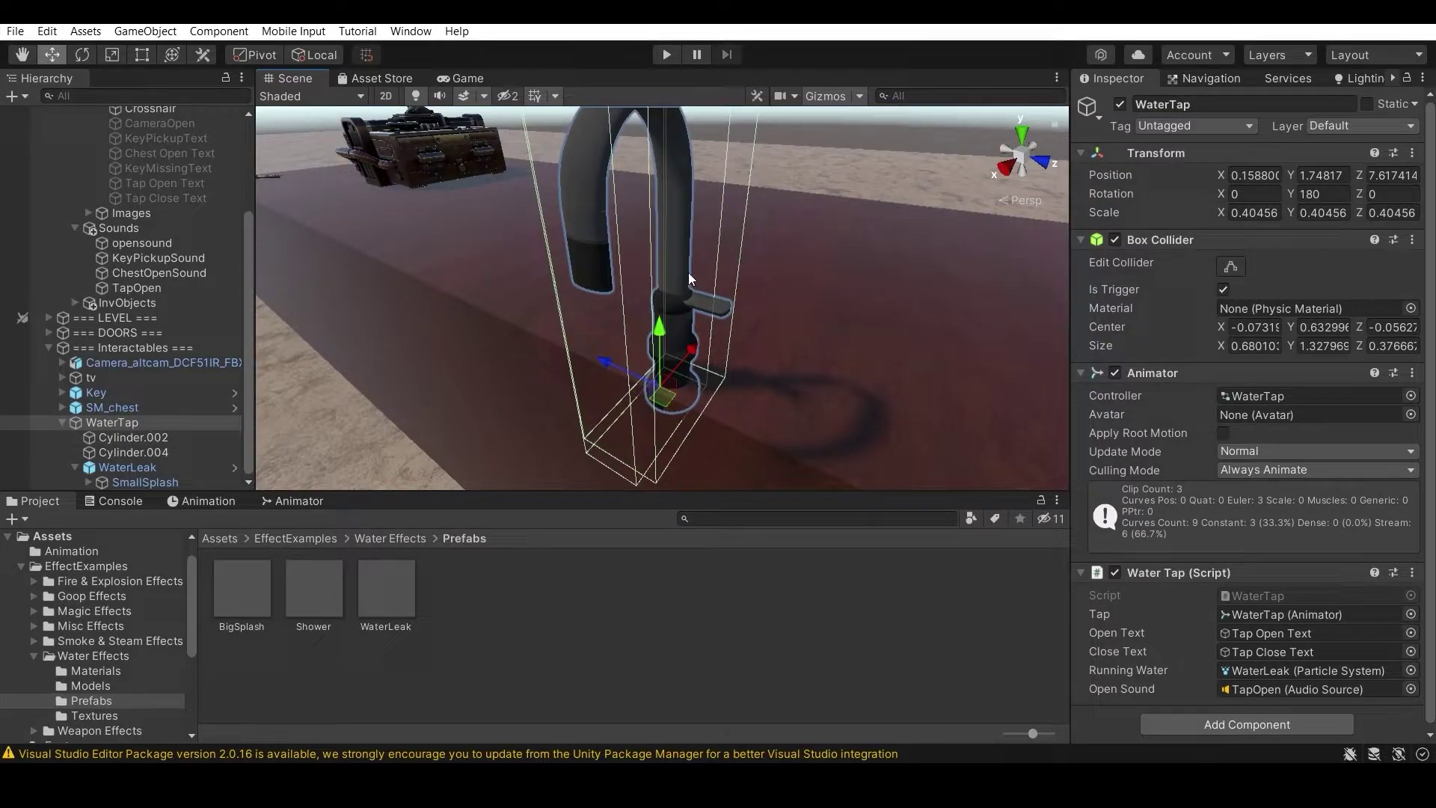
left_click(217, 439)
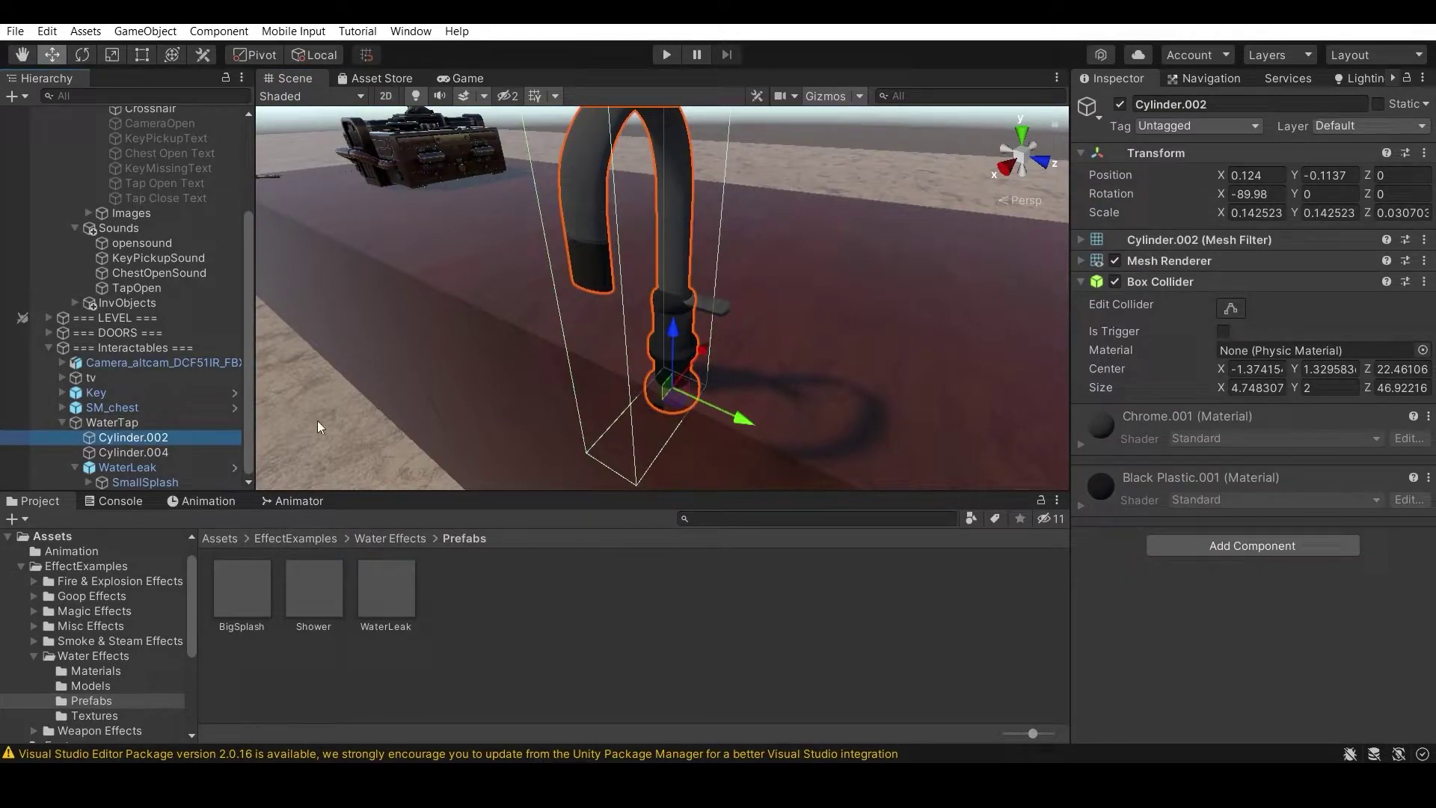
left_click(191, 454)
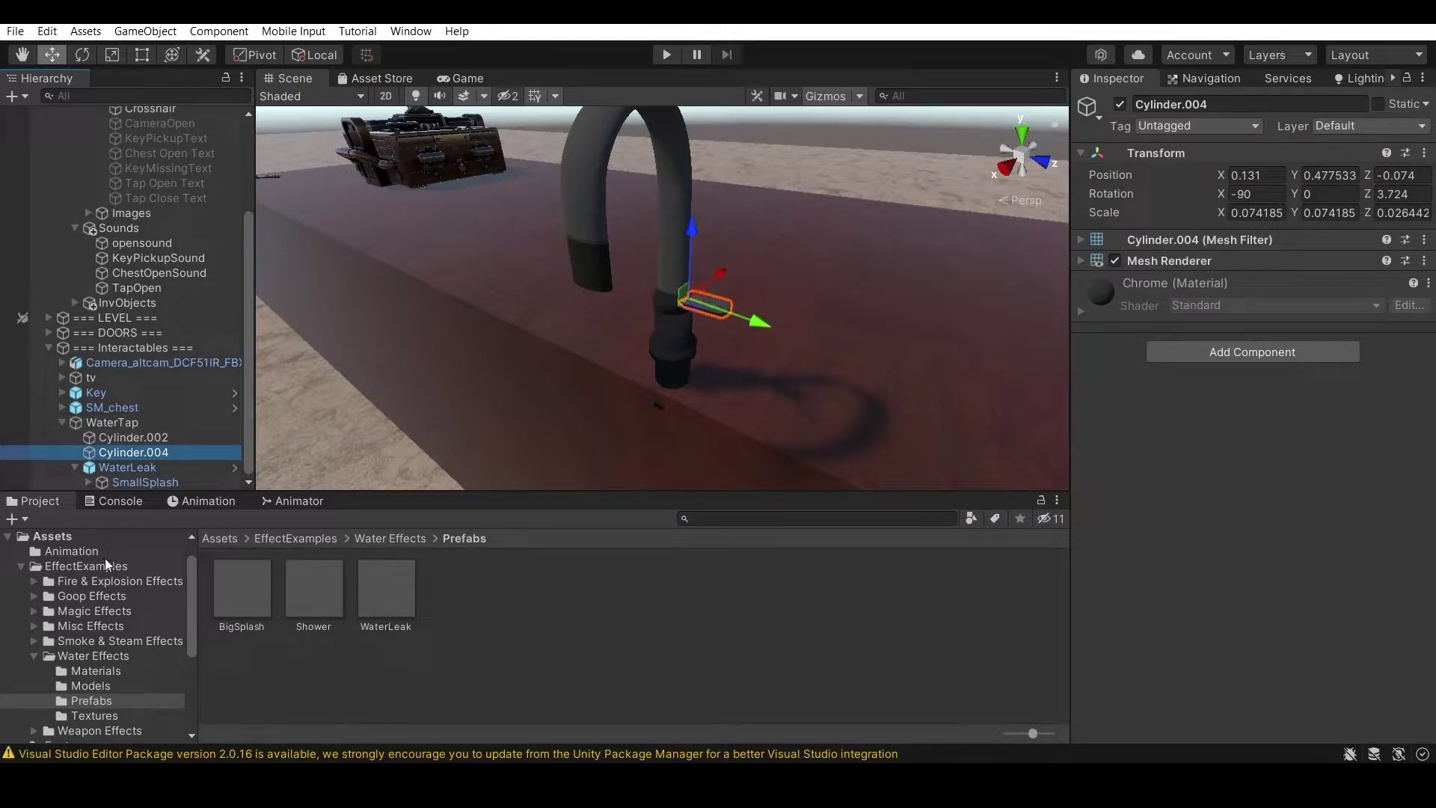
View the tap's animation timeline, its Animator state graph, and where the animation windows can be opened.
left_click(200, 501)
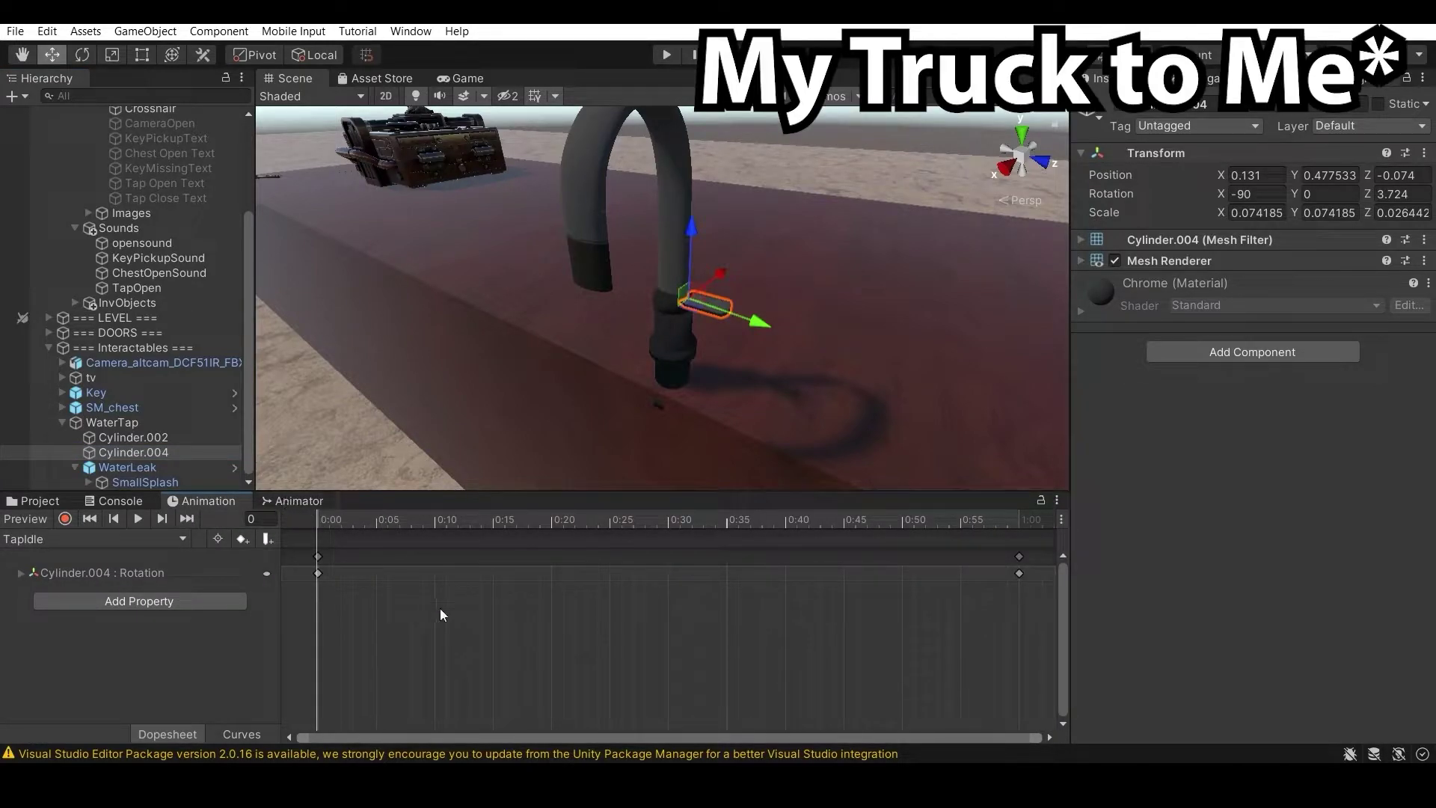
left_click(290, 501)
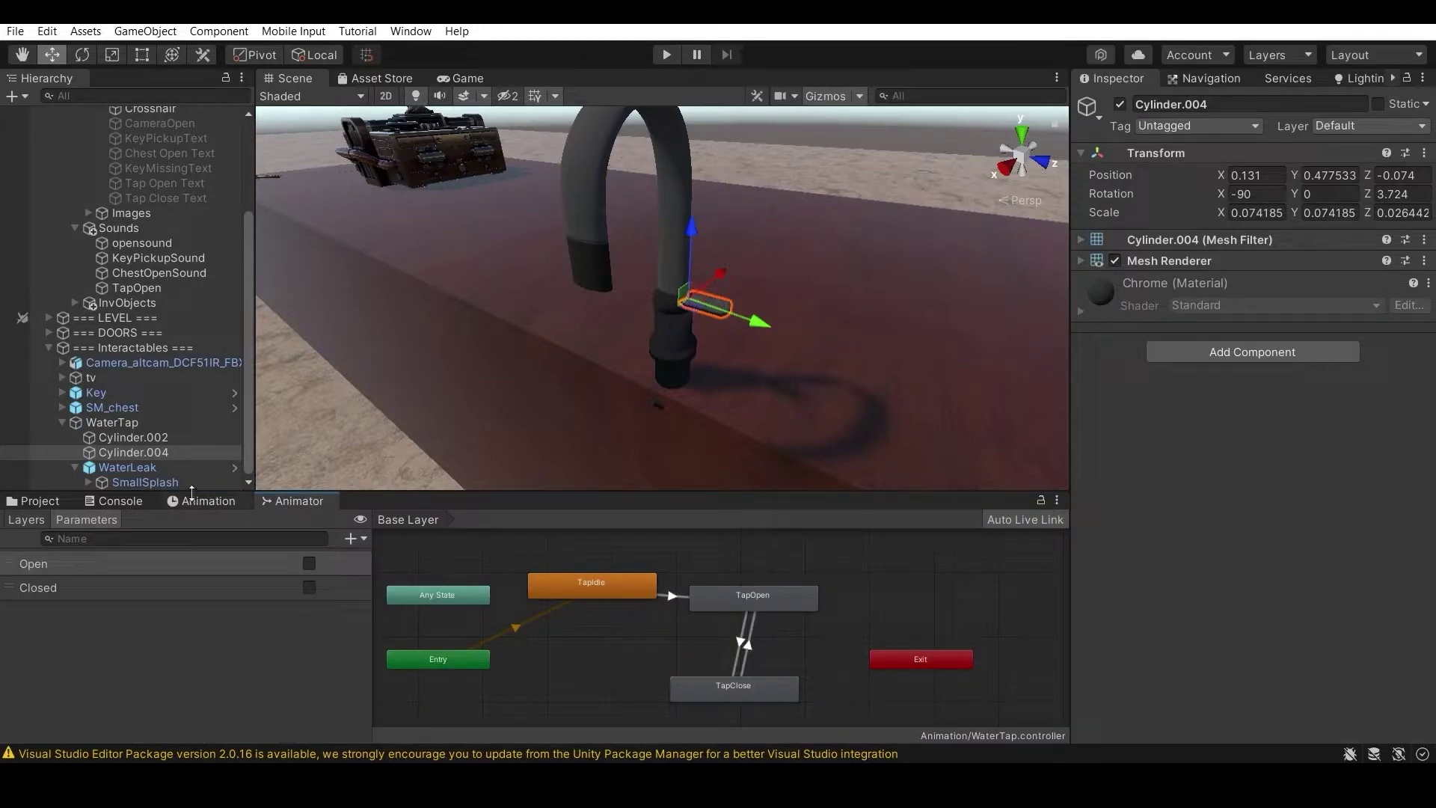
left_click(427, 34)
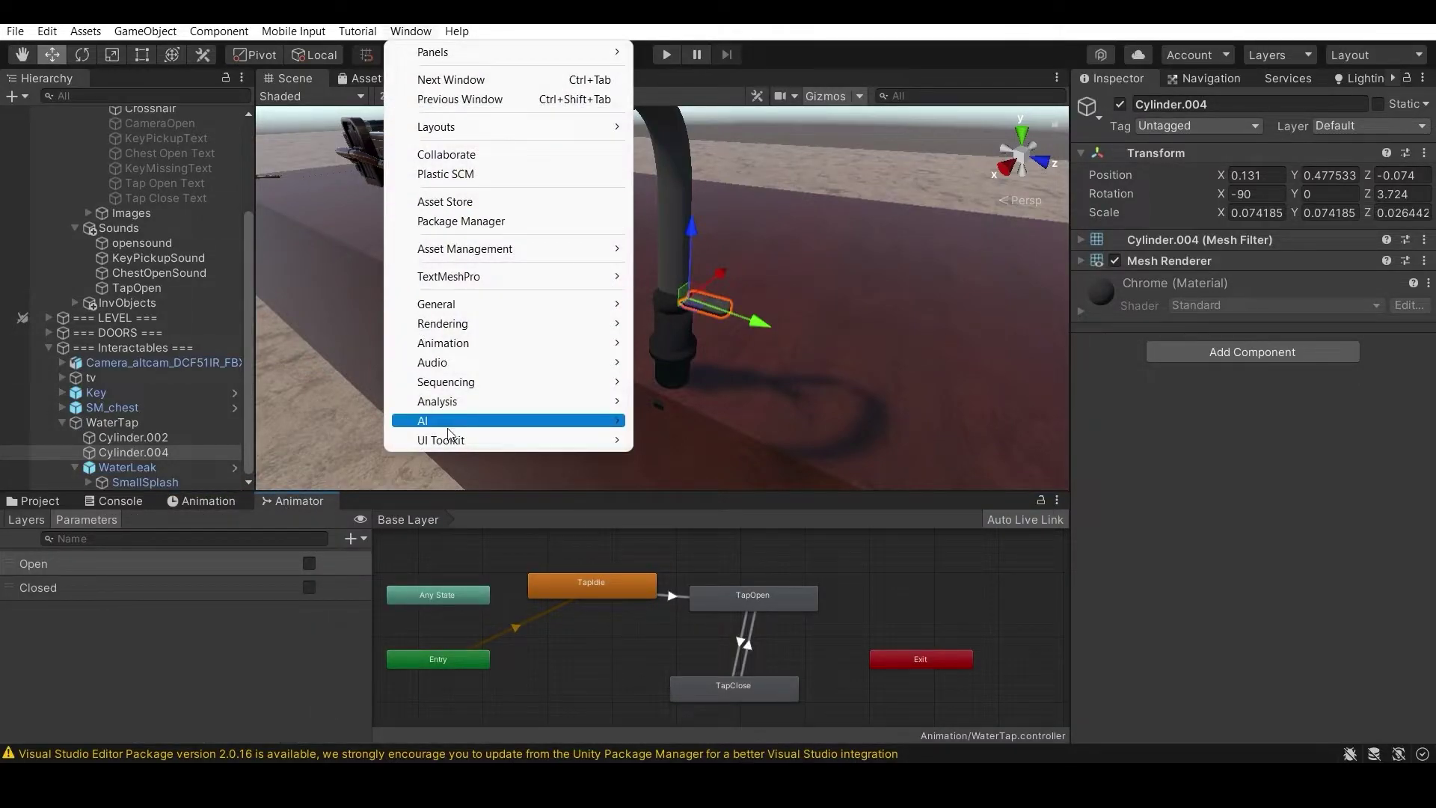
mouse_move(482, 348)
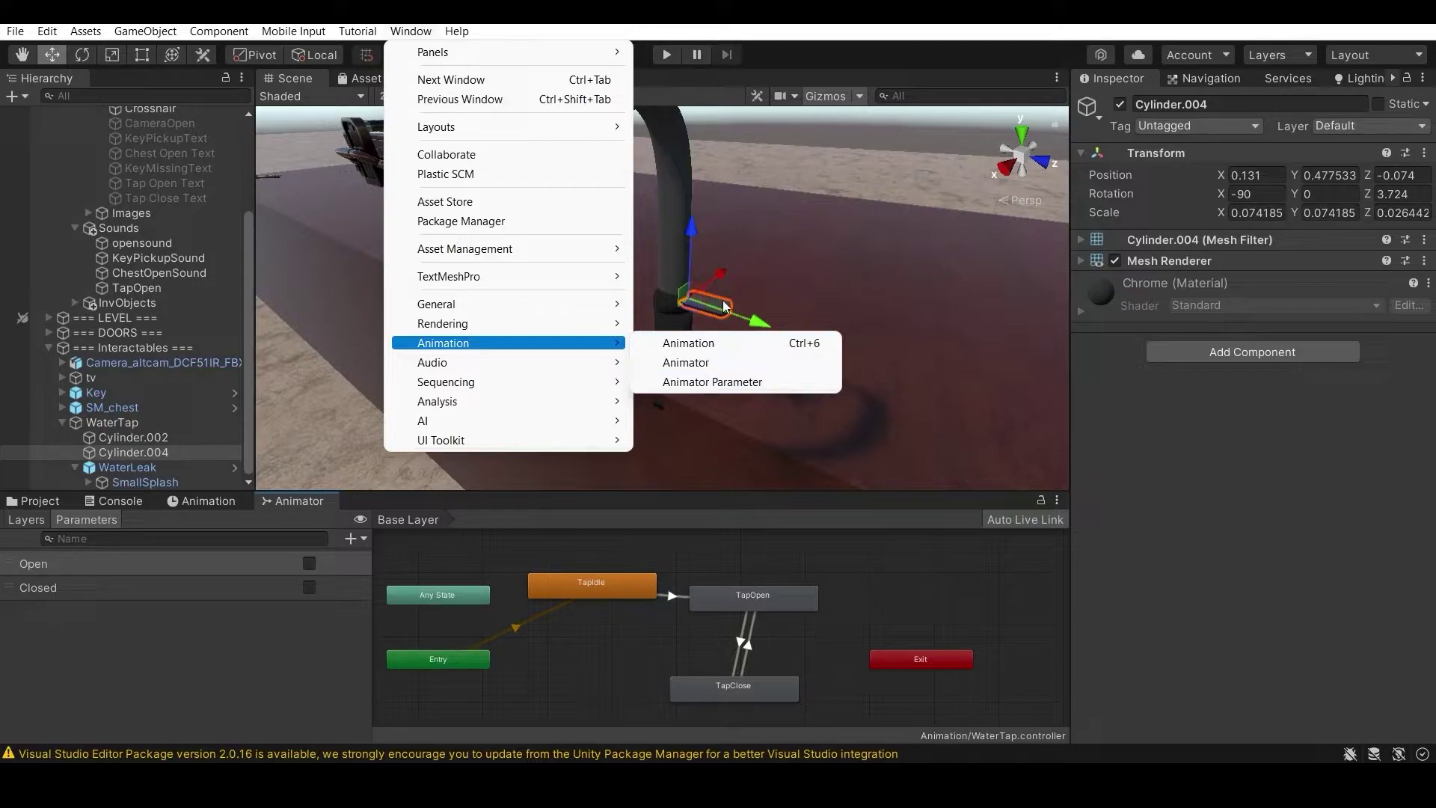
left_click(653, 411)
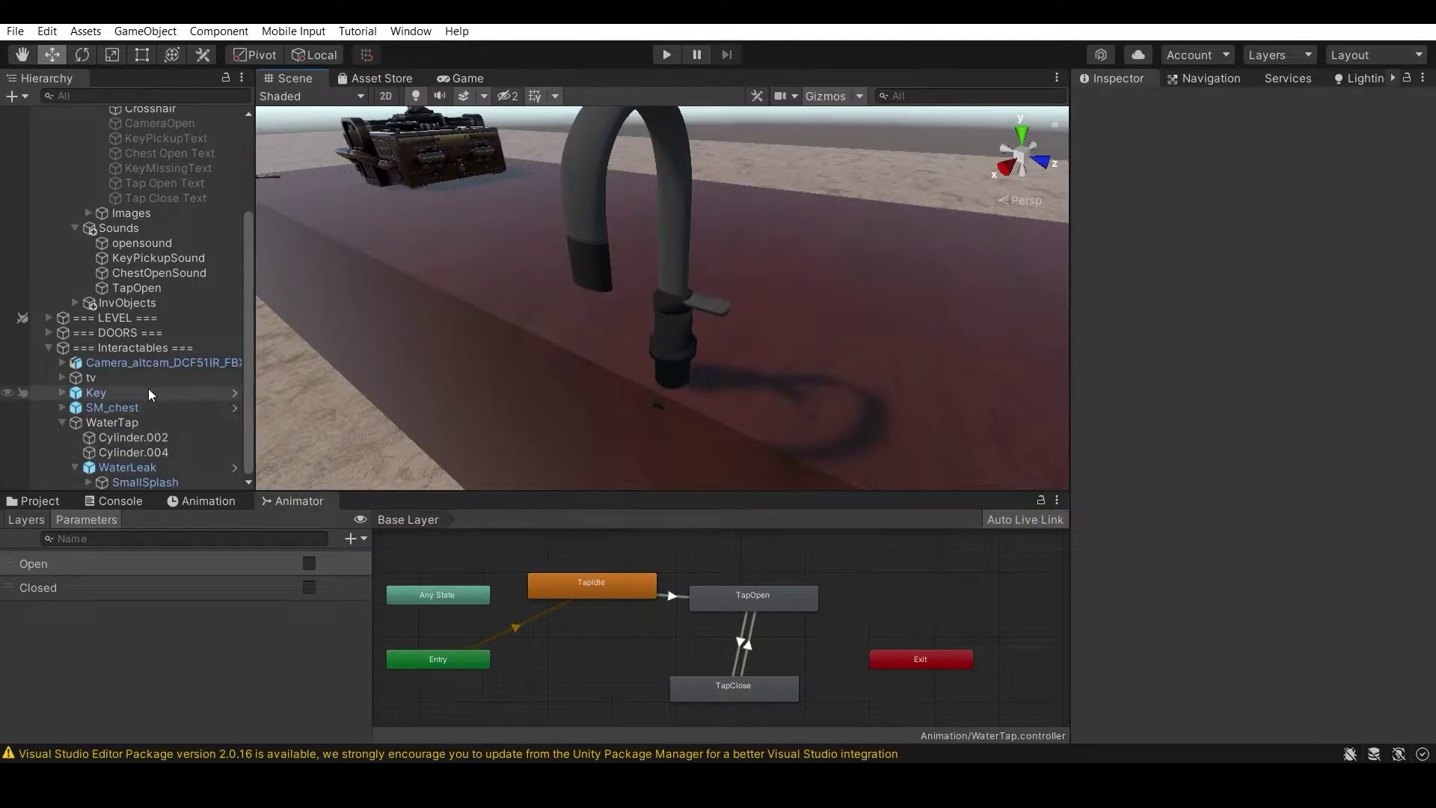
Examine the WaterLeak particle effect parented to WaterTap and the project folder holding the water effect prefabs.
left_click(123, 420)
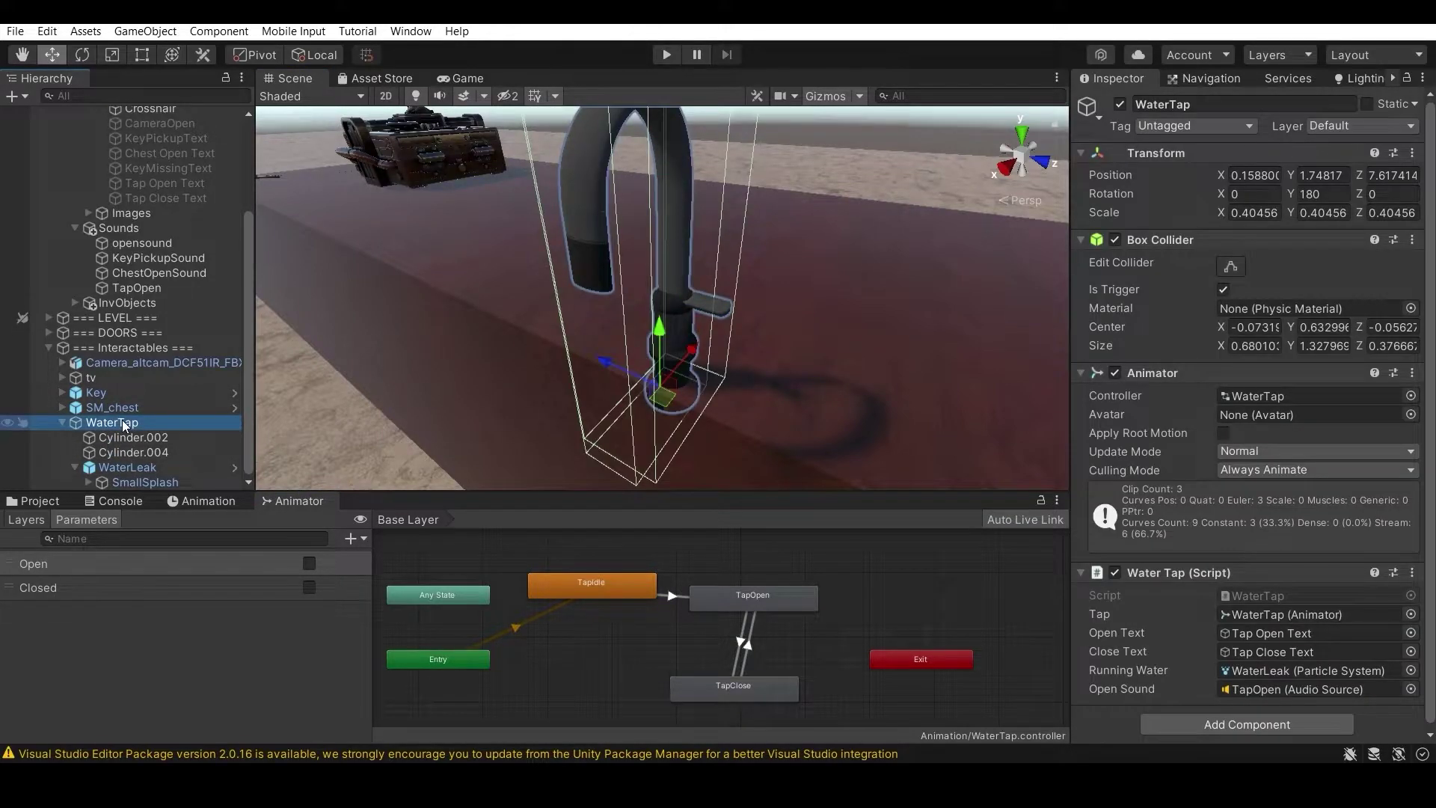
left_click(127, 467)
scroll(675, 339, "down", 5)
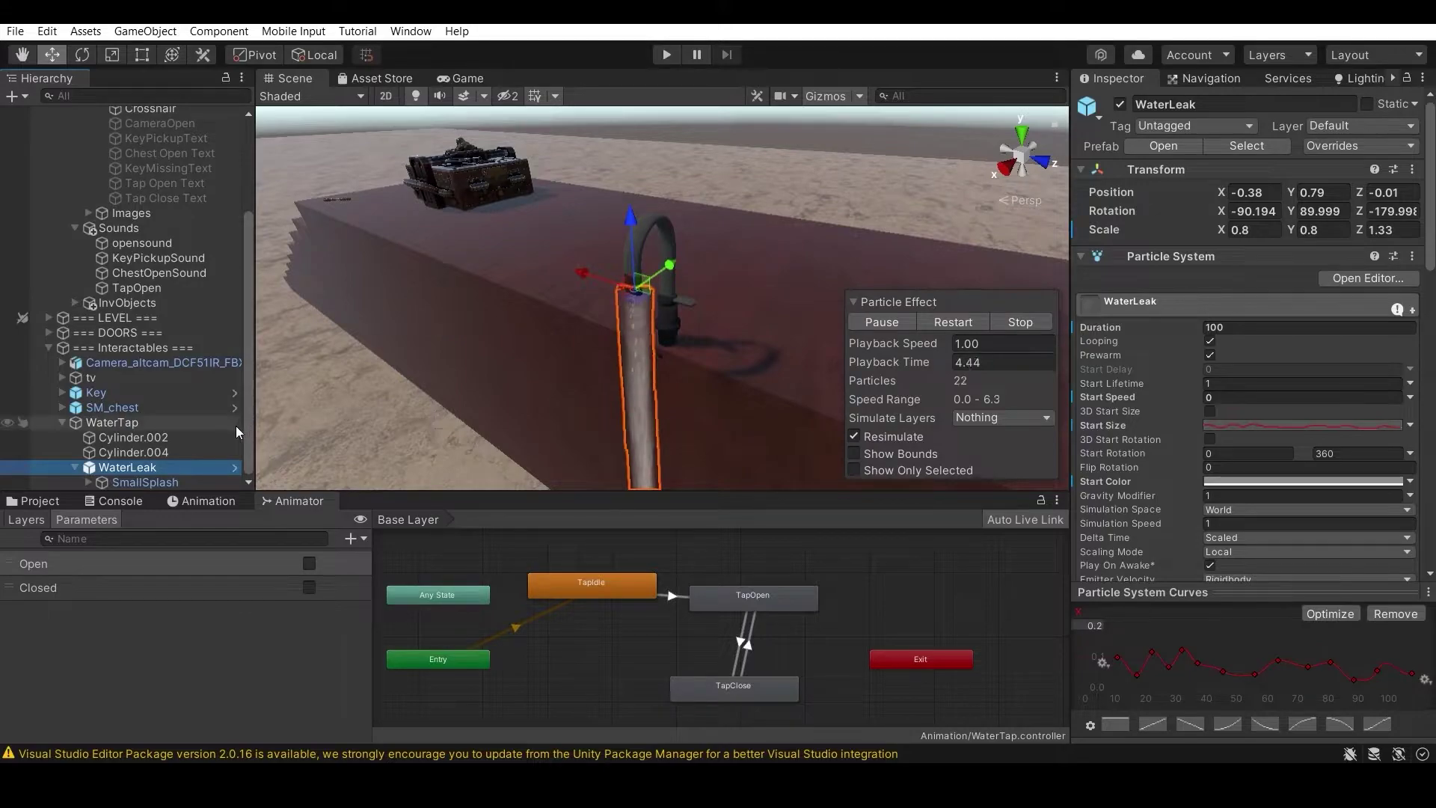
left_click(127, 424)
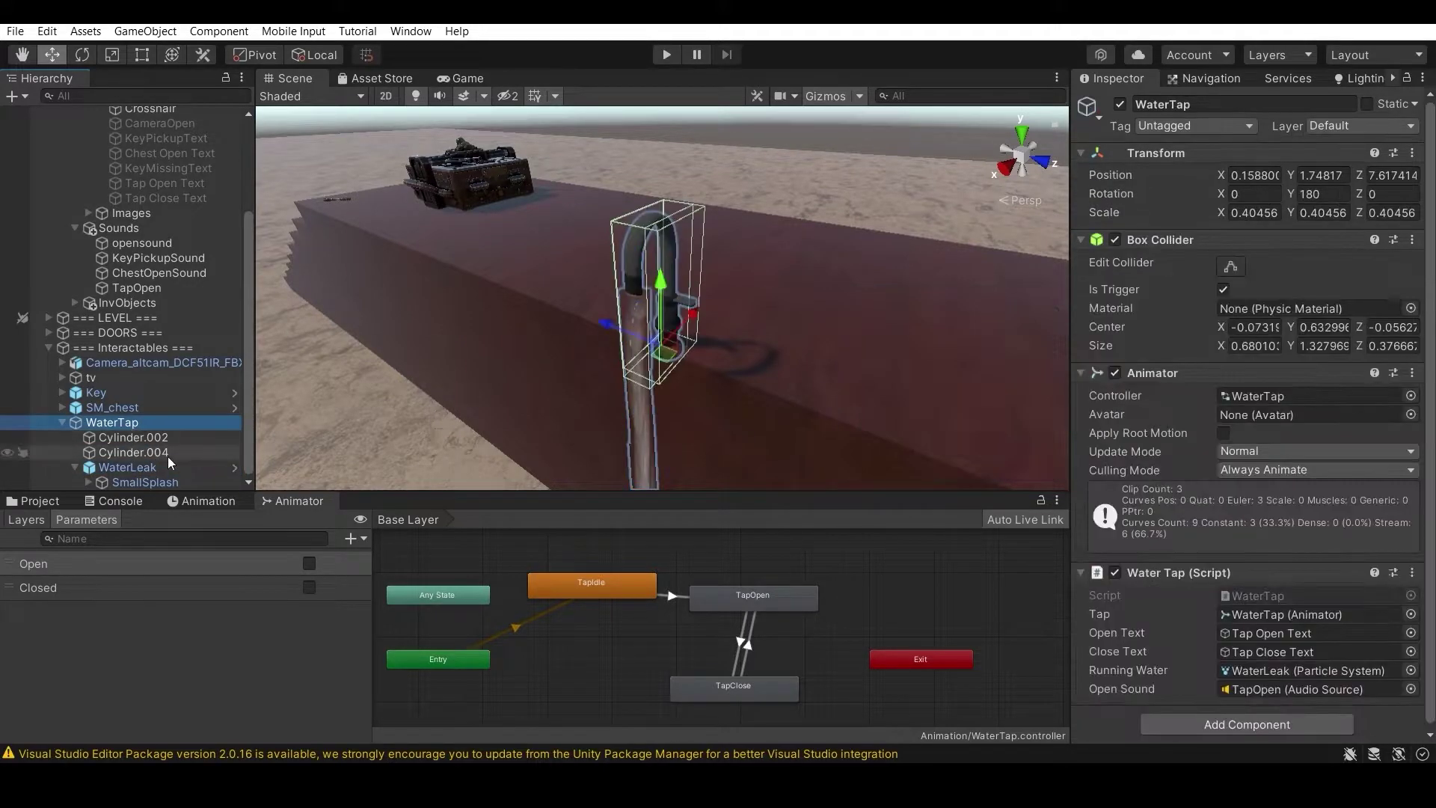
left_click(60, 501)
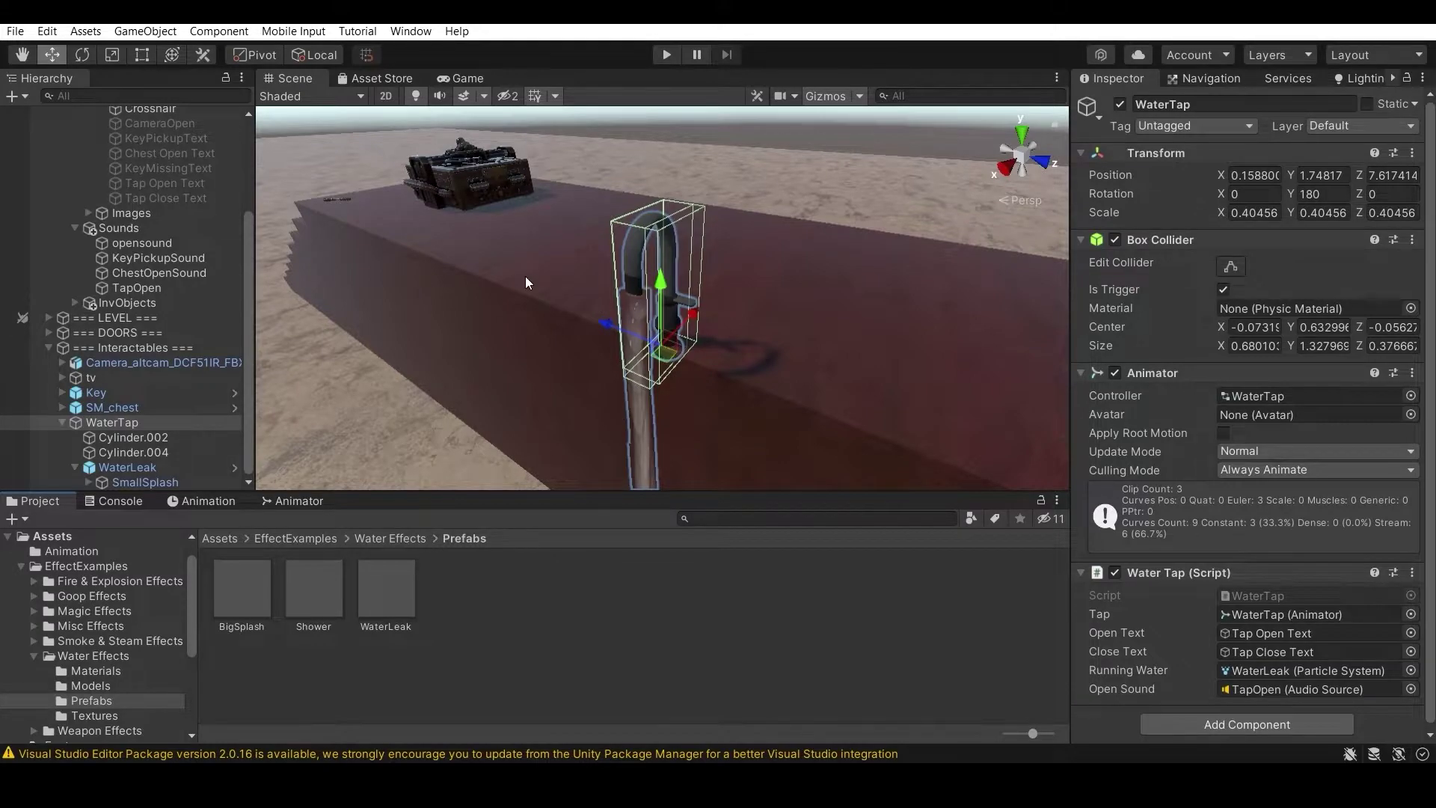
scroll(525, 276, "up", 4)
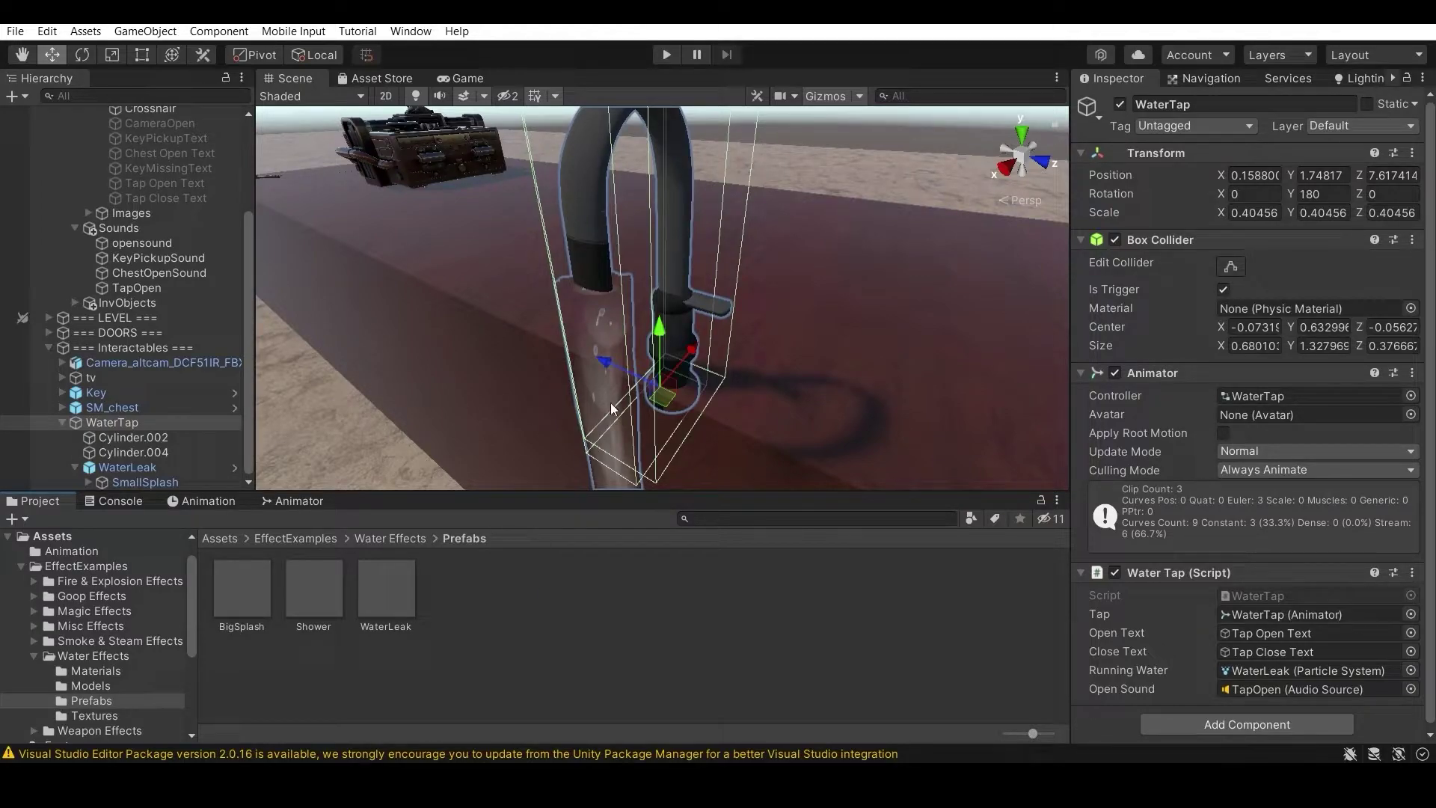
left_click(187, 425)
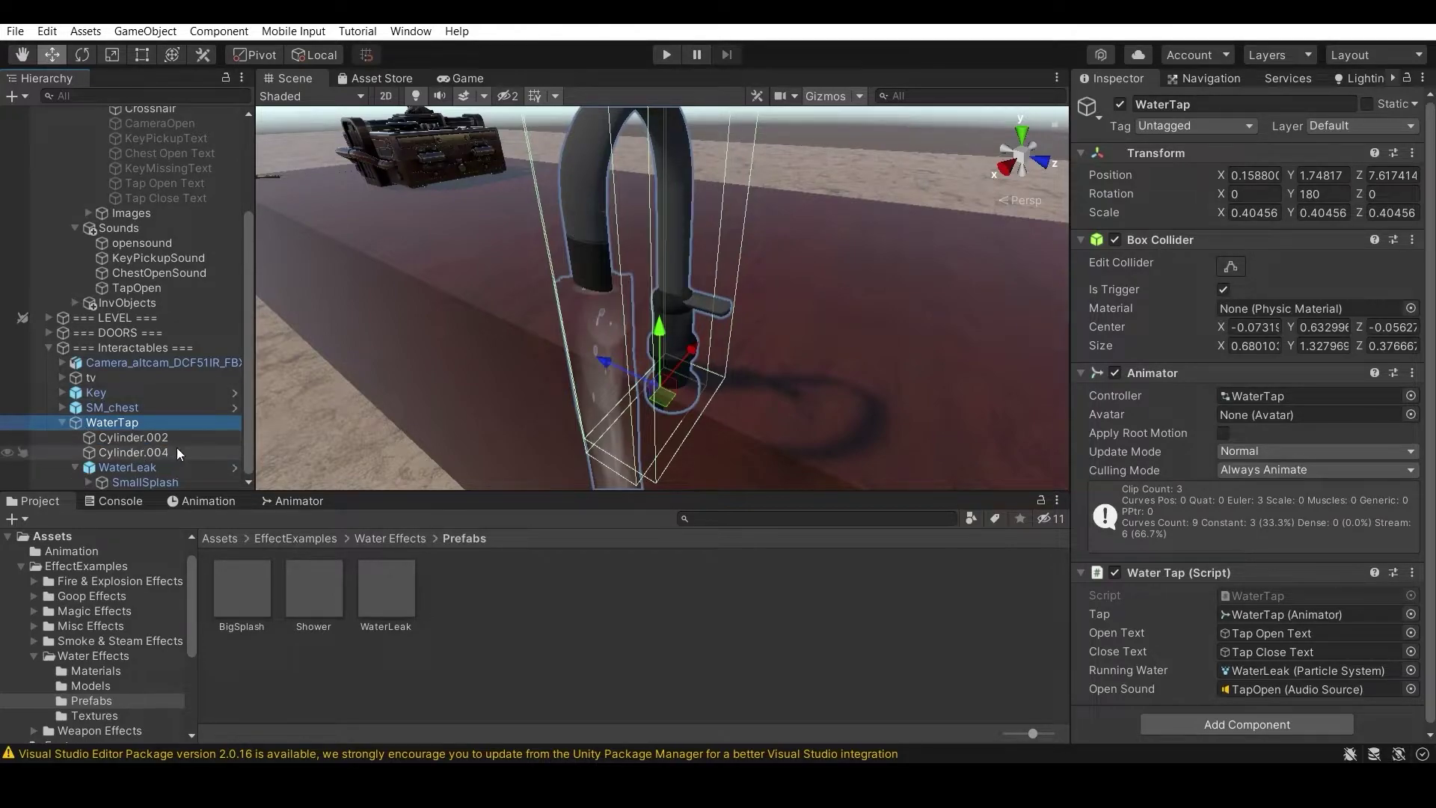
scroll(1133, 400, "down", 1)
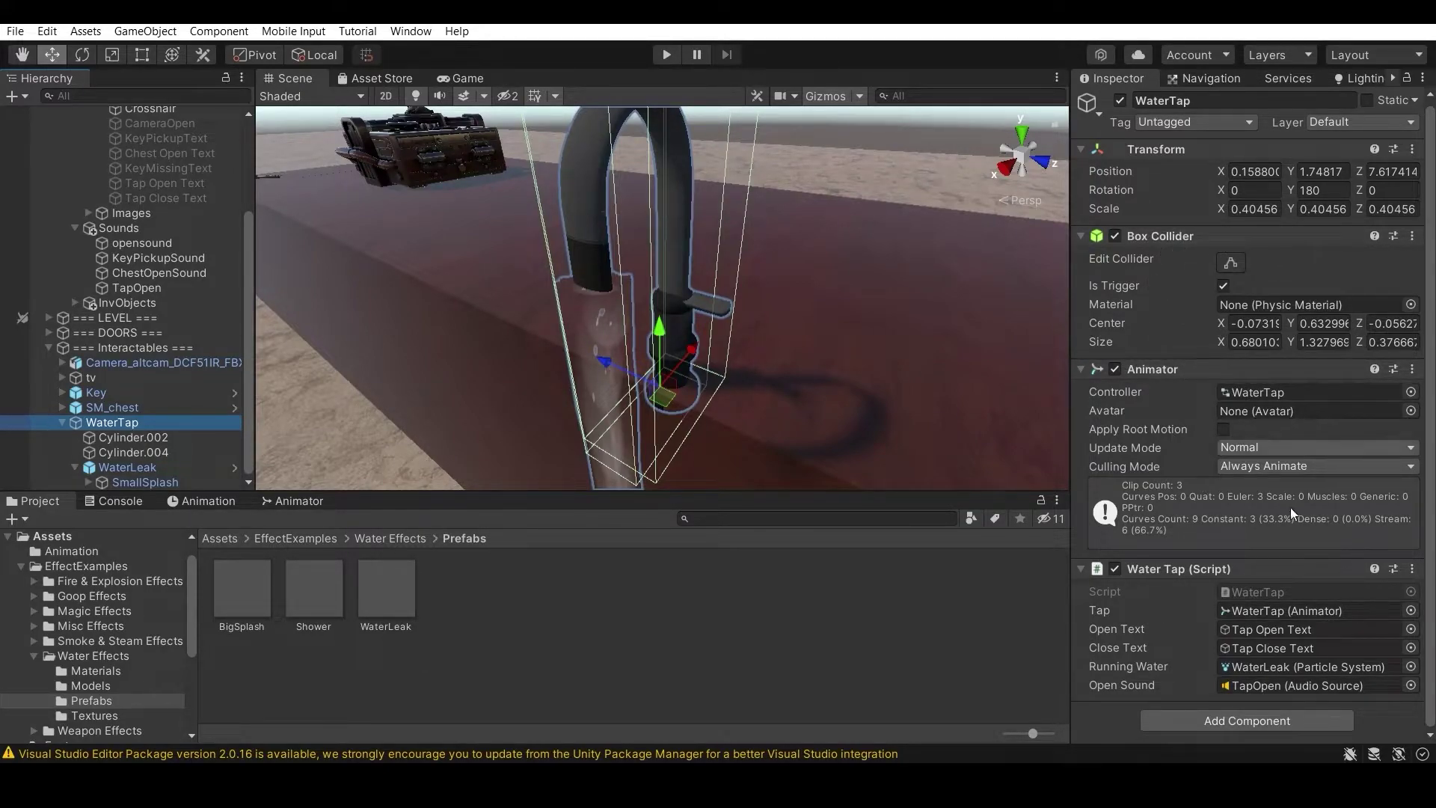
left_click(1288, 722)
type("b")
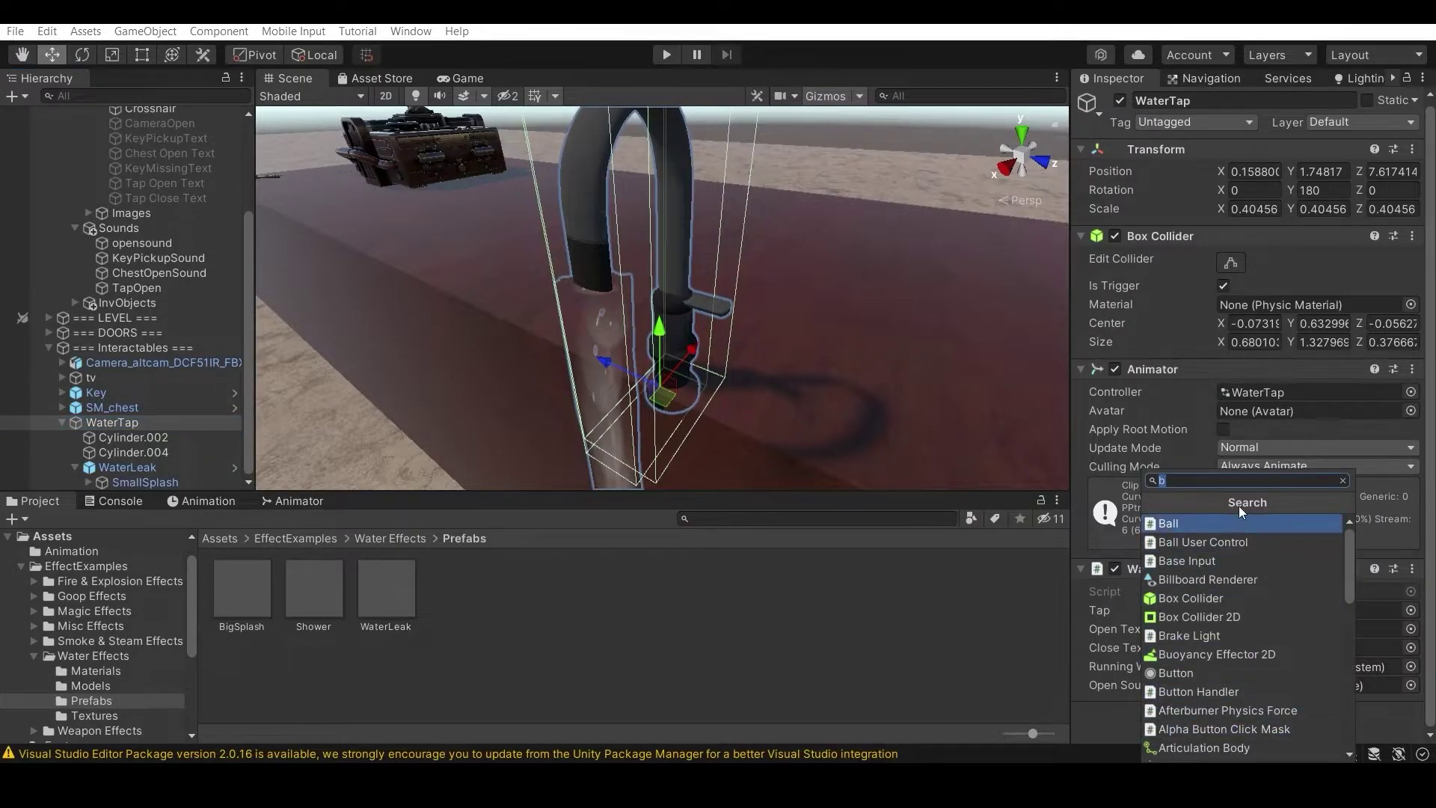
left_click(1119, 706)
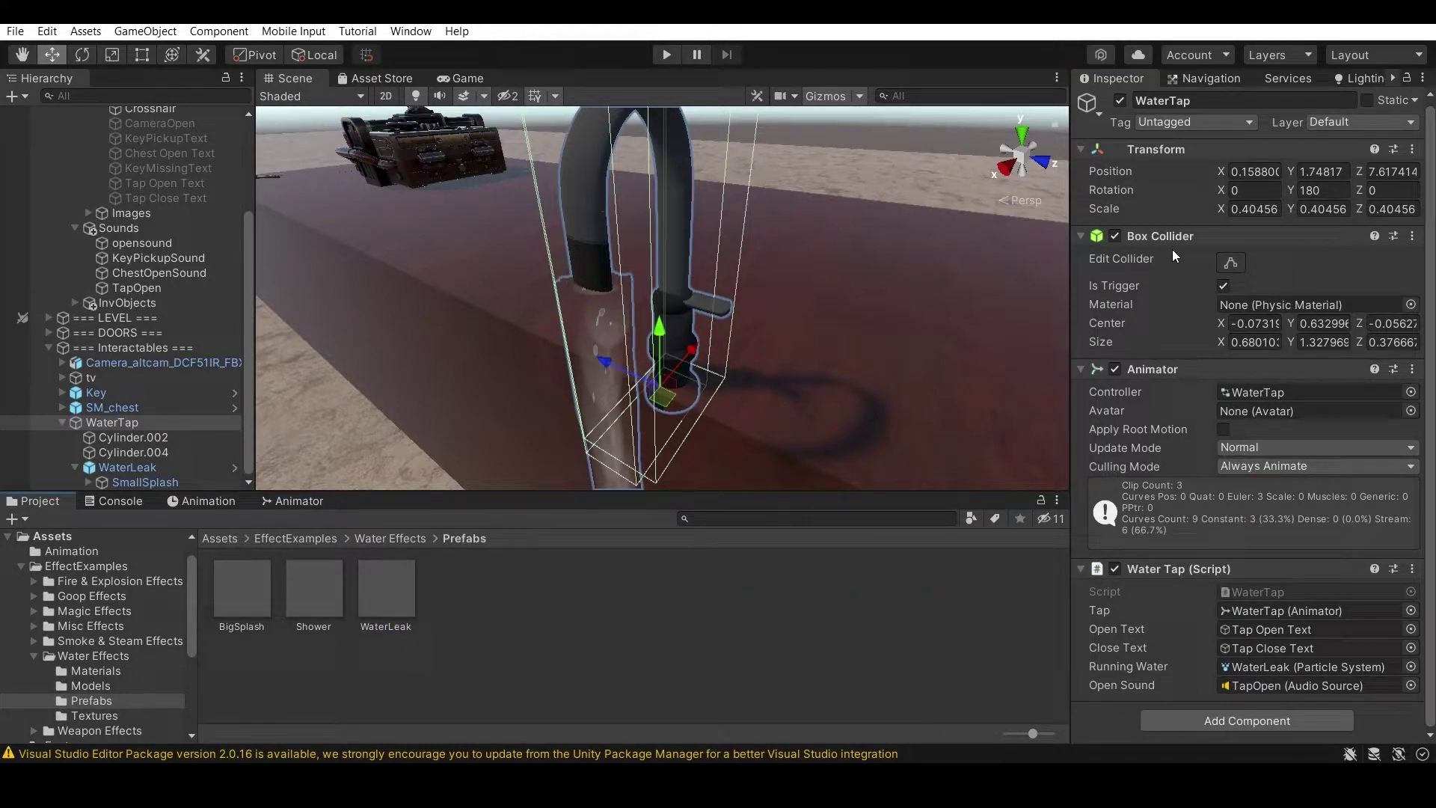
Extend WaterTap's box collider to a Z size of about 0.408 and have Is Trigger enabled.
left_click(1232, 264)
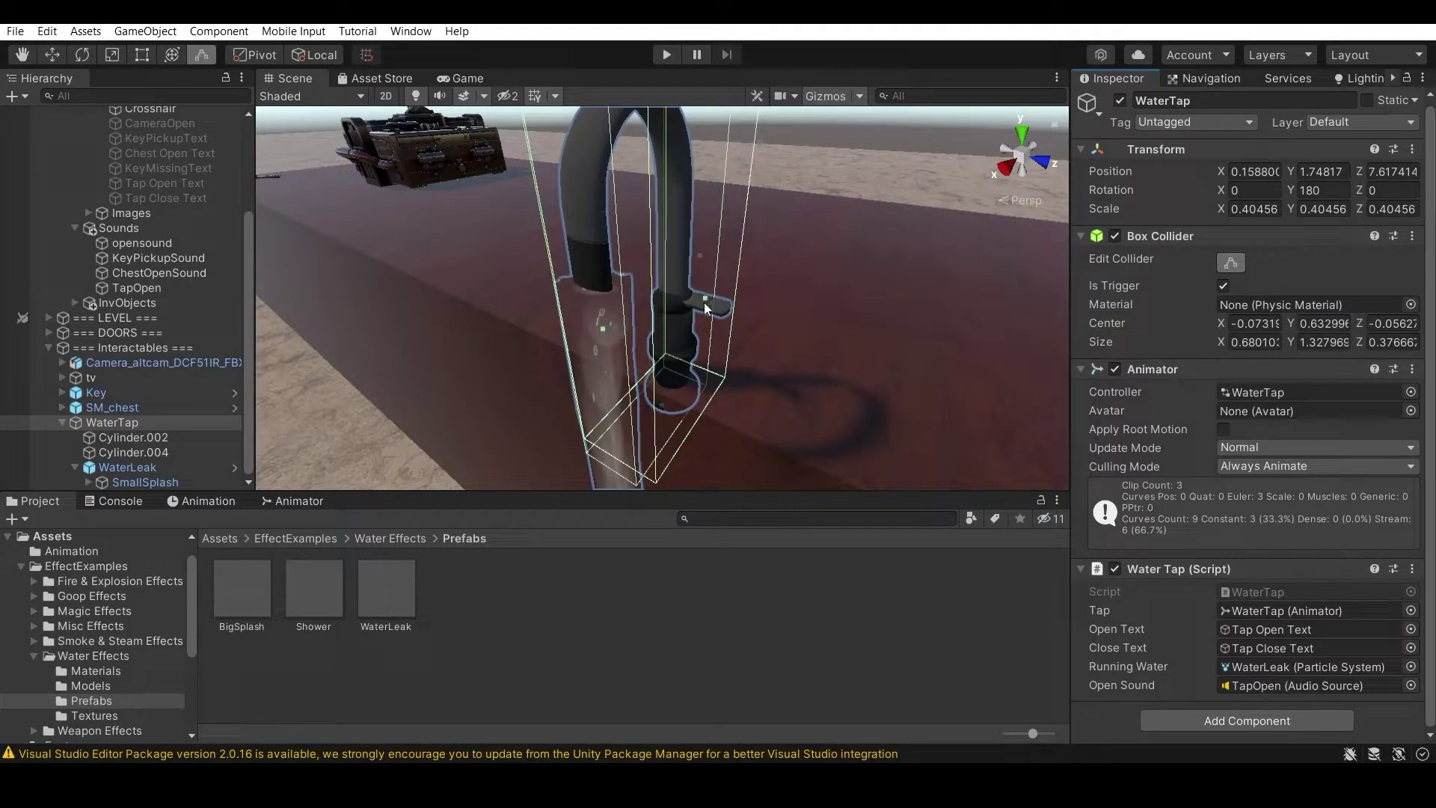
mouse_move(706, 300)
left_mouse_down()
mouse_move(875, 363)
mouse_move(712, 303)
left_mouse_up()
left_click(1232, 263)
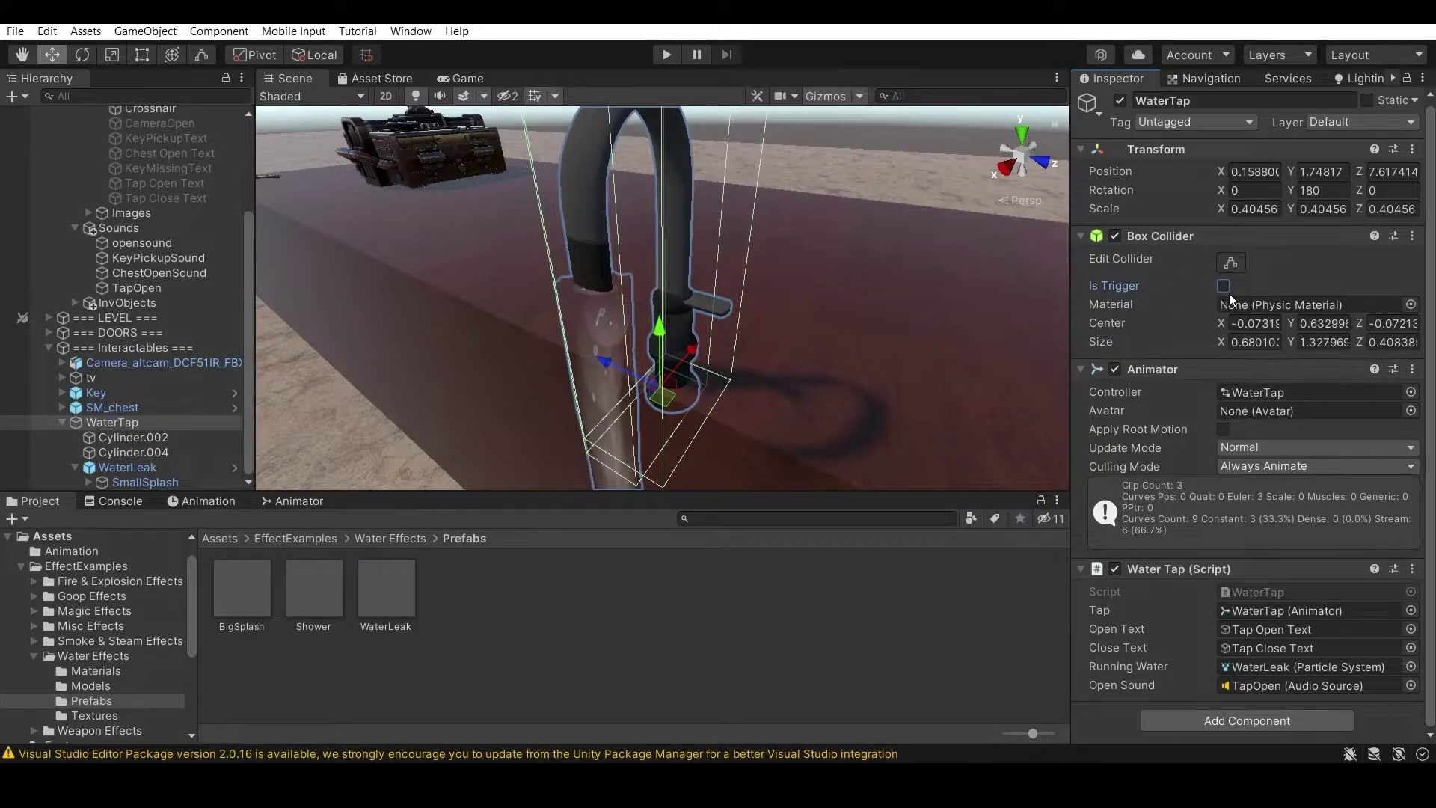
left_click(1226, 287)
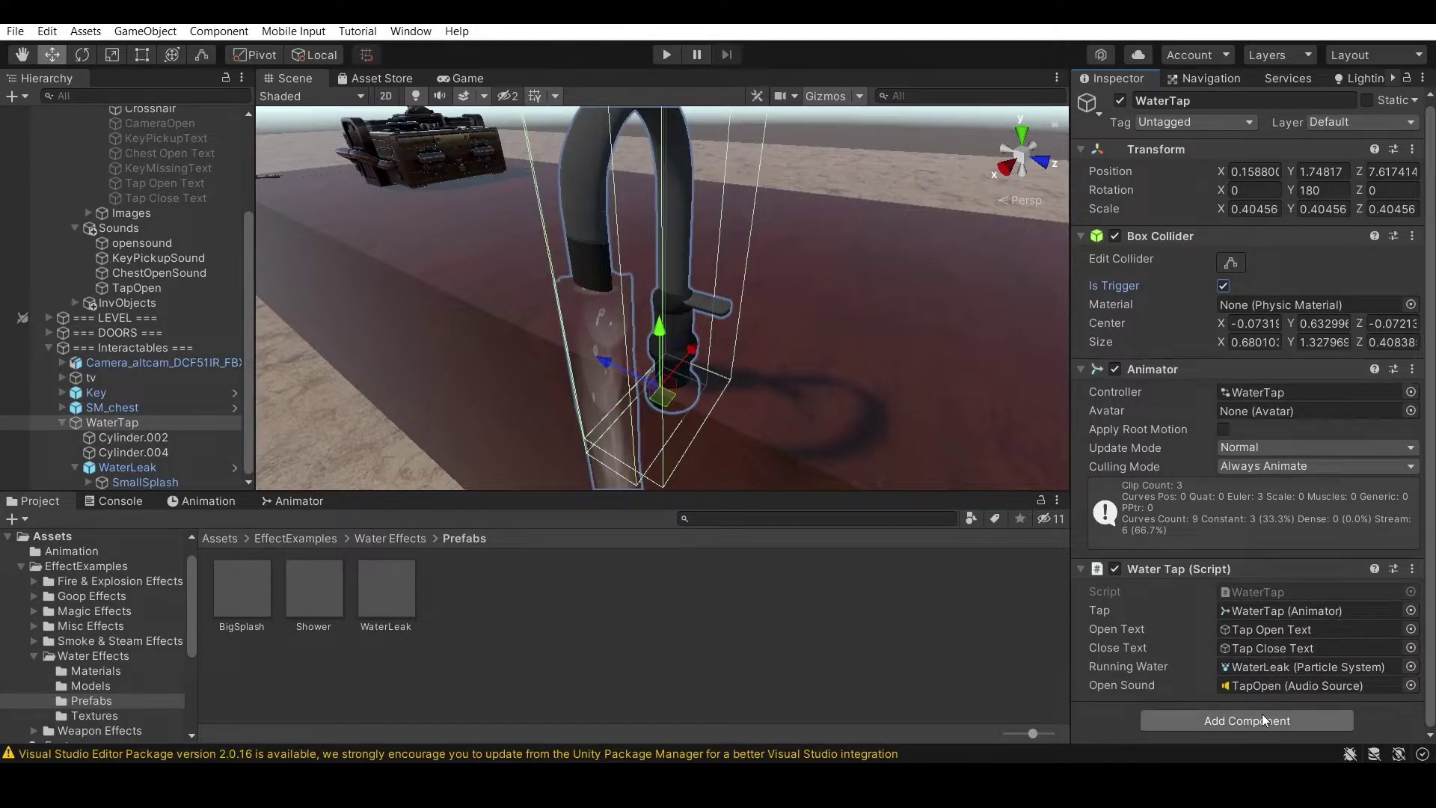
Check the TapIdle animation clip's keyframes, return to the project assets, and view the tap from its spout side.
left_click(208, 500)
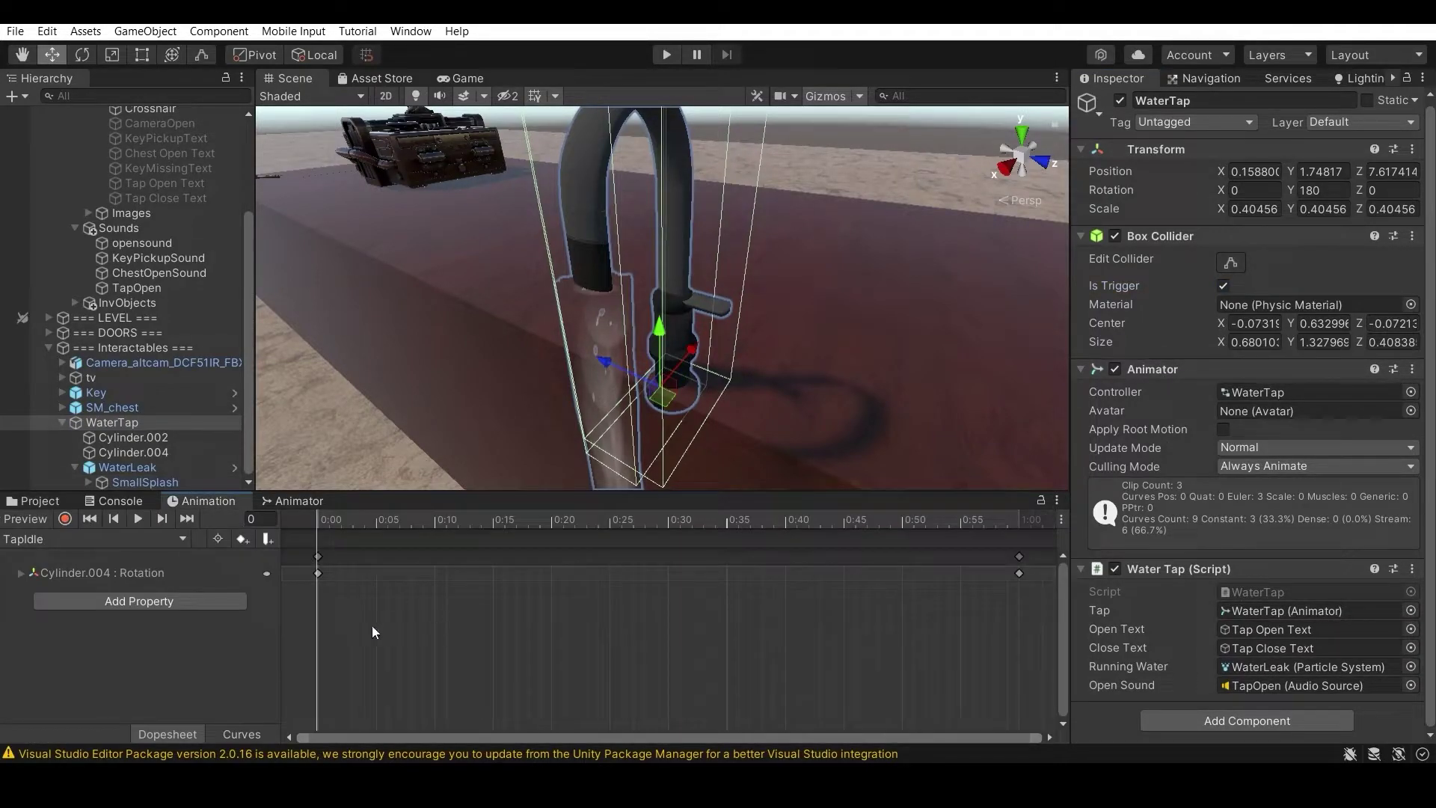
left_click(38, 500)
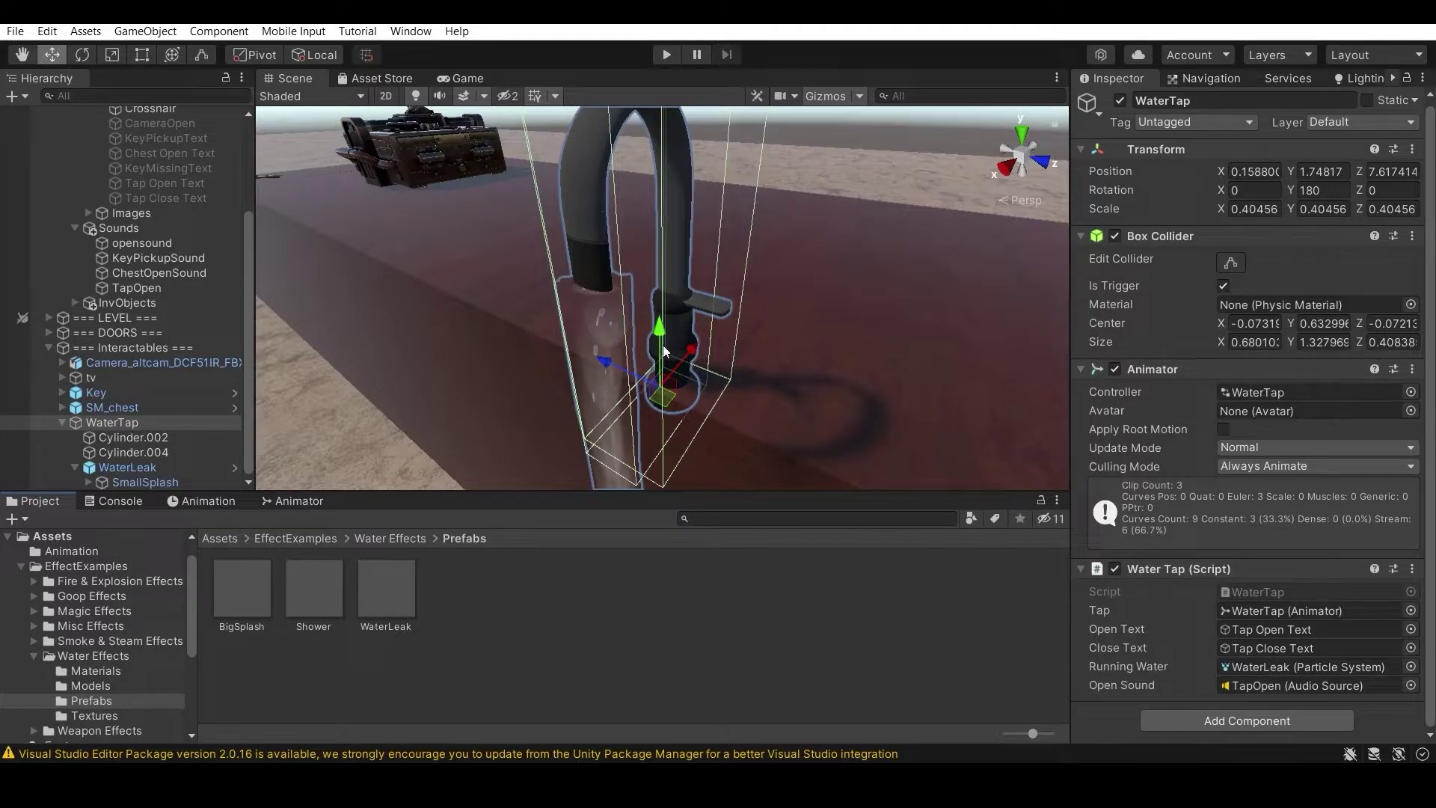
left_click_drag(453, 348, 632, 351, "alt")
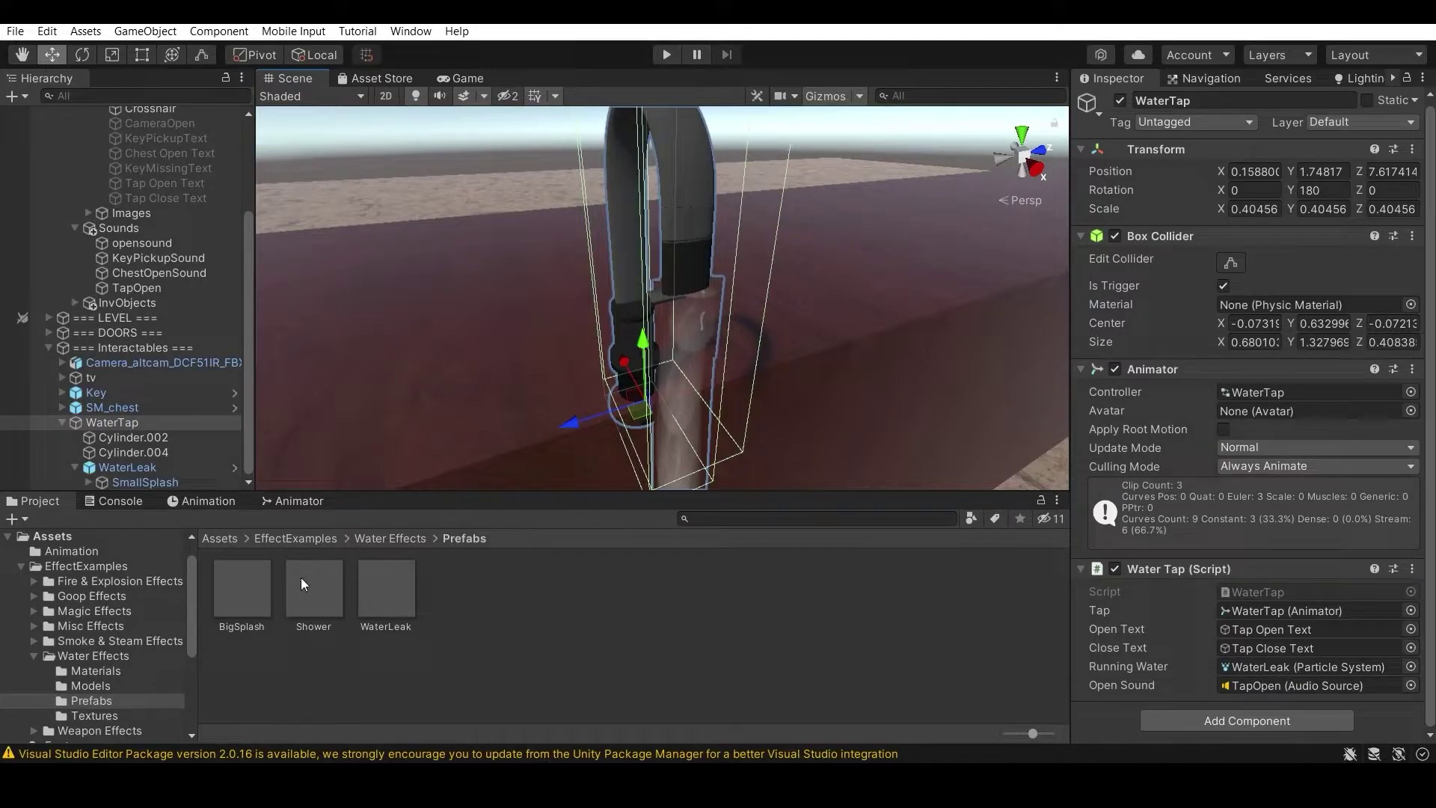
Place the WaterLeak prefab from the Water Effects prefabs into the scene beside the tap.
left_click(380, 540)
double_click(389, 591)
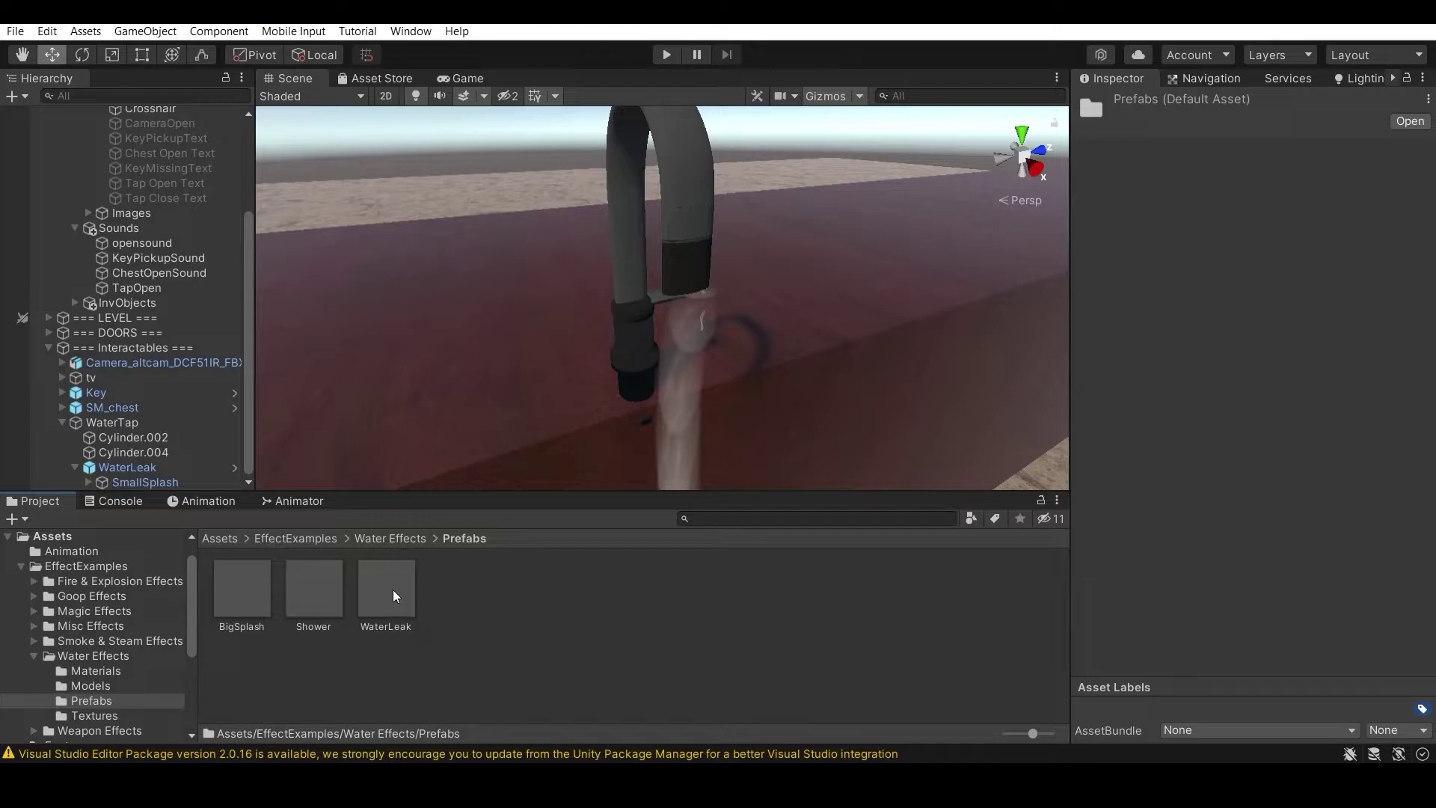
scroll(398, 467, "down", 5)
left_click_drag(401, 586, 582, 353)
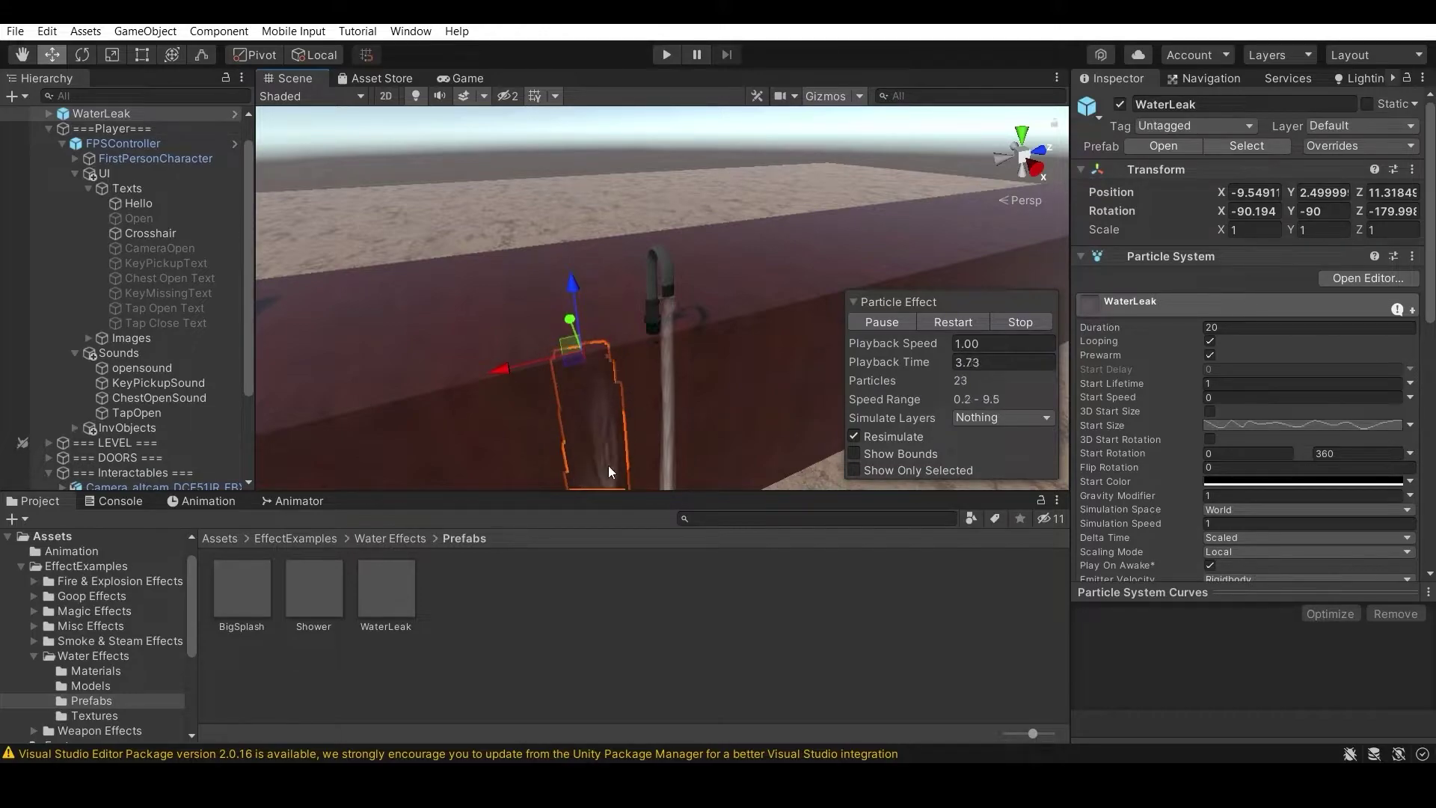
Review the particle settings of the newly placed WaterLeak effect and delete that copy from the scene.
scroll(1150, 350, "down", 5)
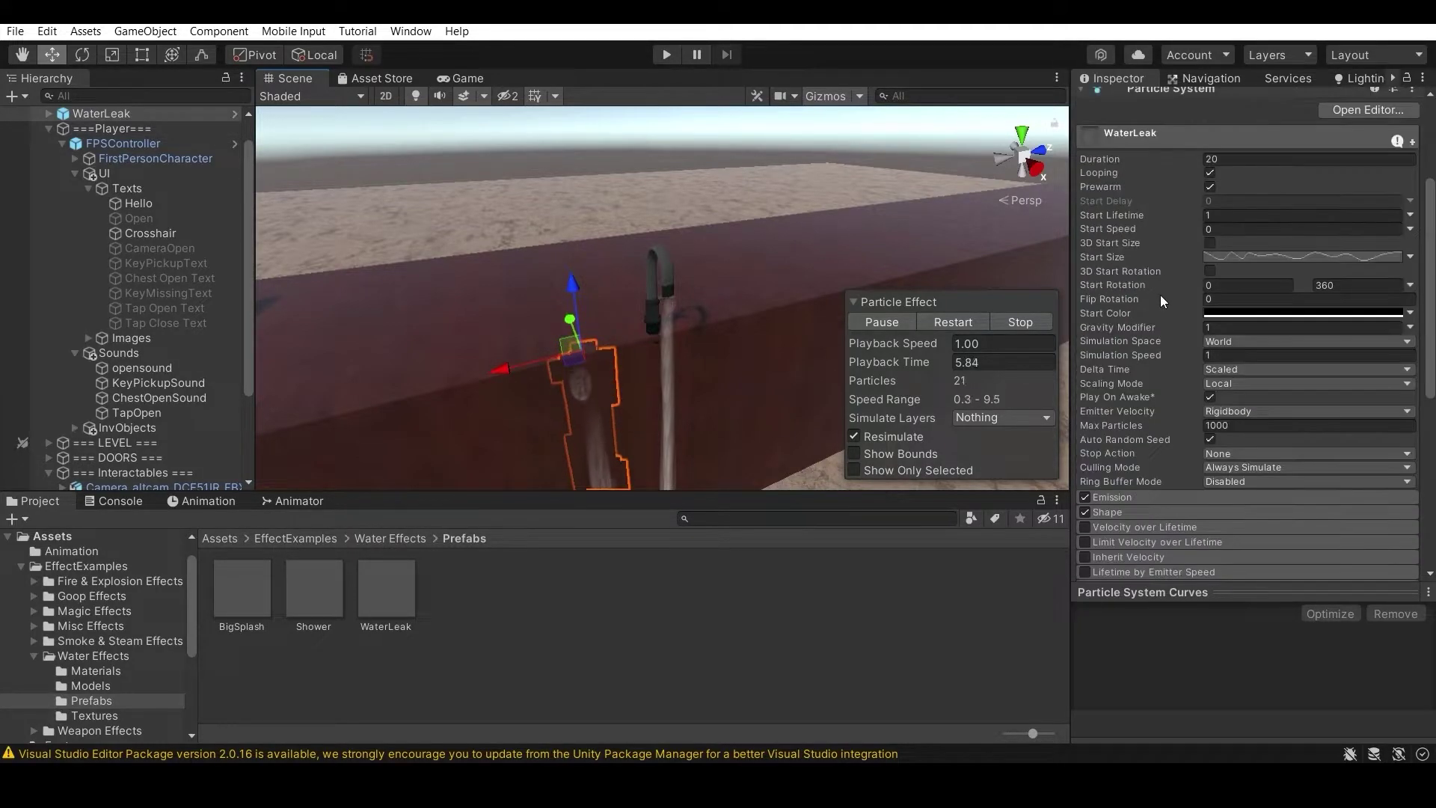
scroll(1160, 295, "up", 5)
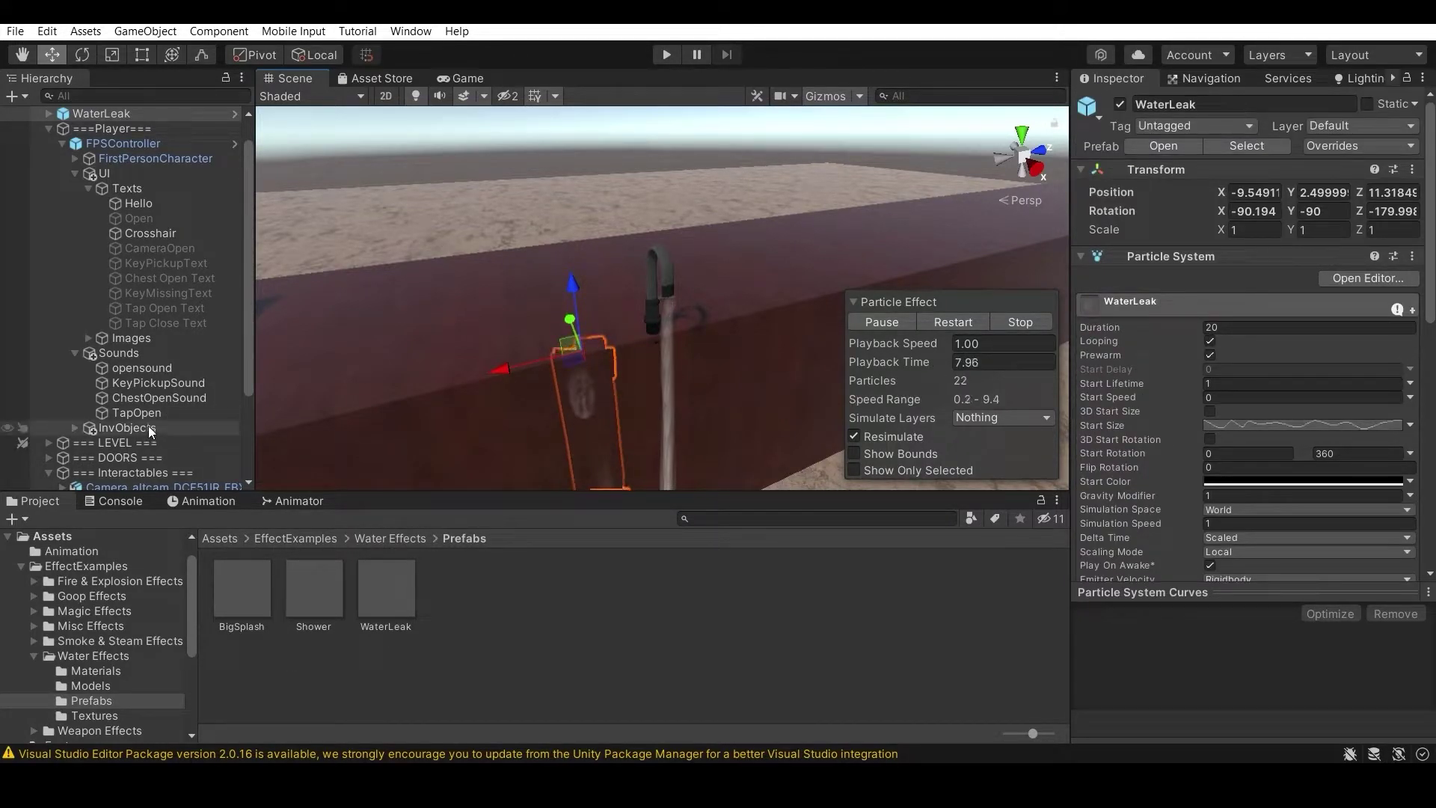
scroll(148, 425, "down", 4)
scroll(594, 423, "down", 2)
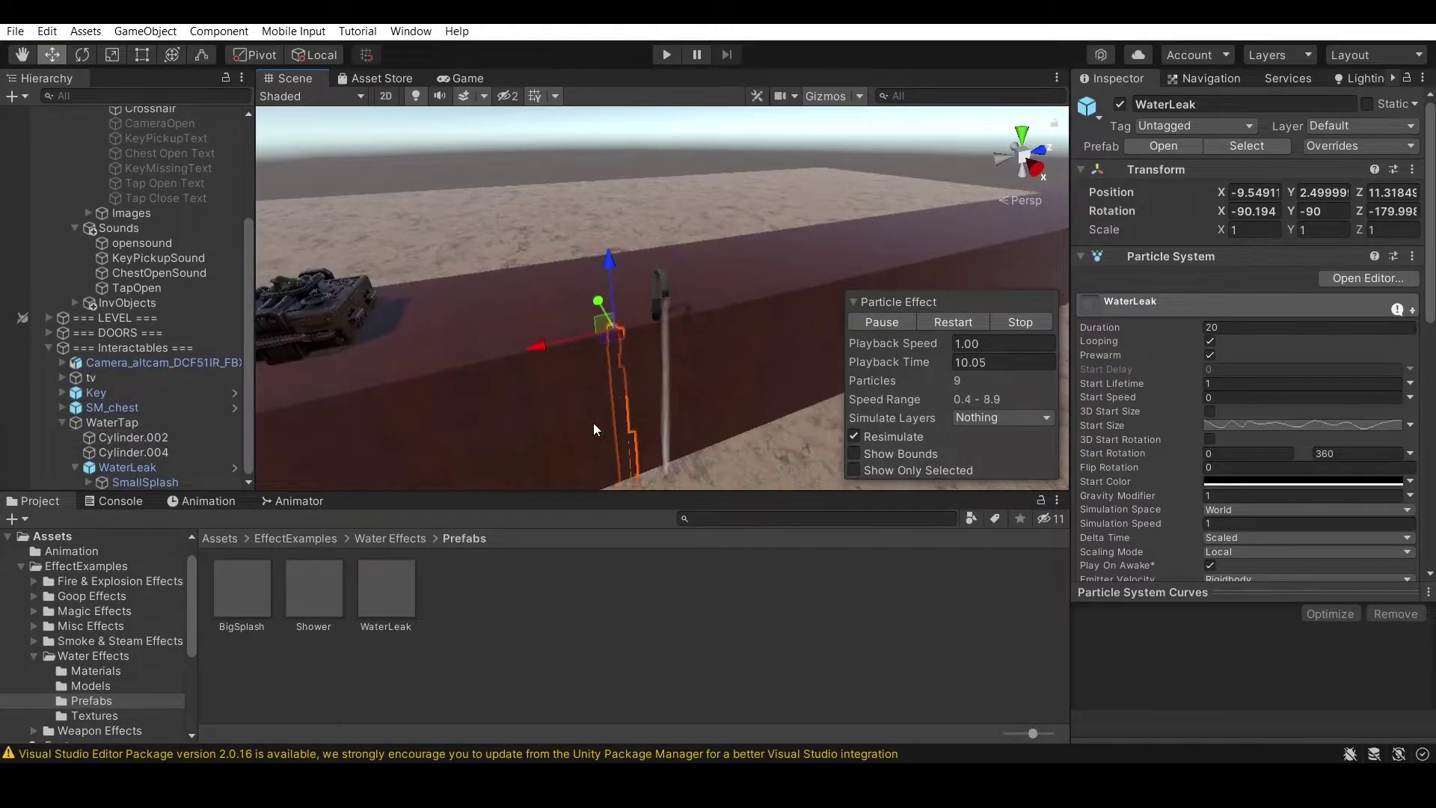
left_click_drag(519, 422, 573, 445, "alt")
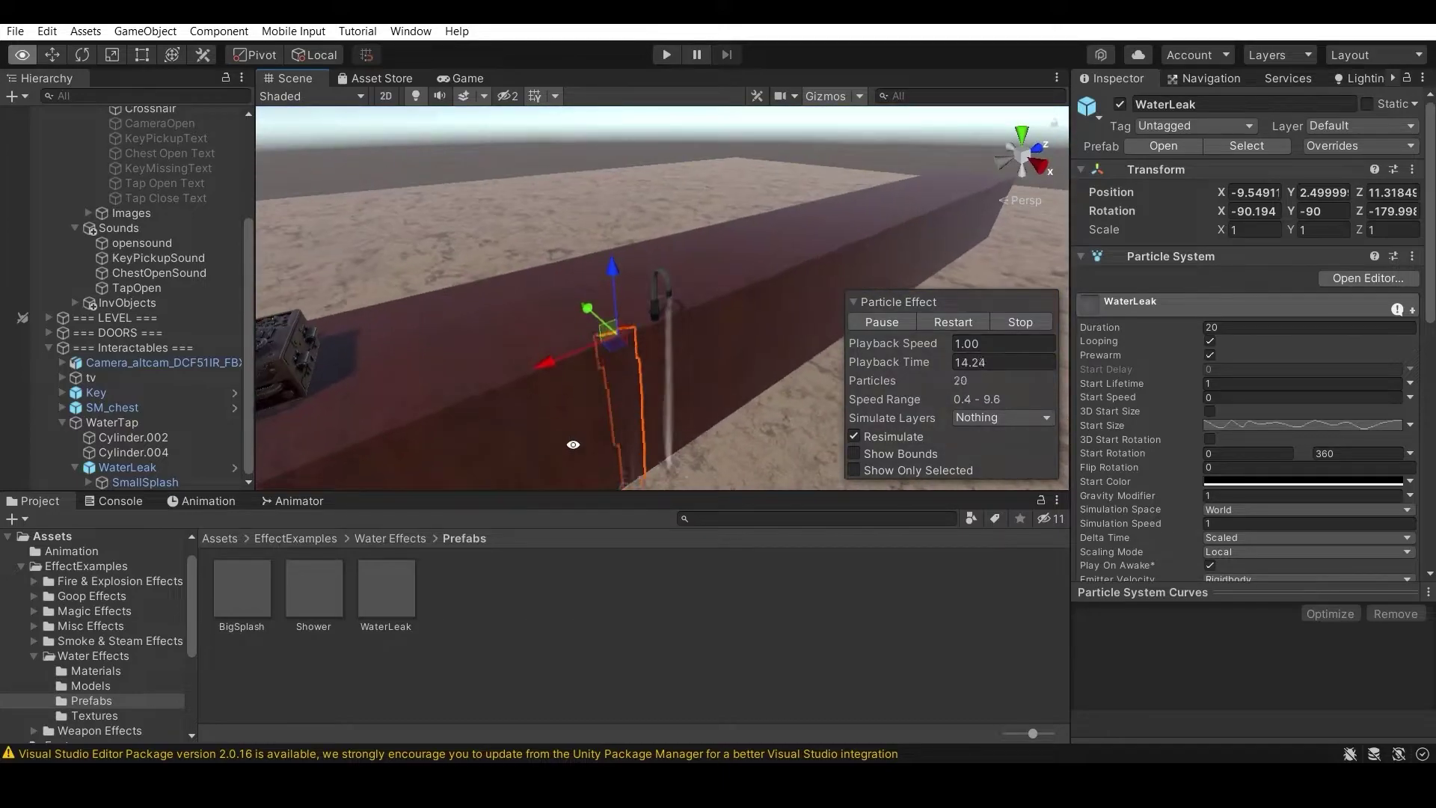
left_click(591, 392)
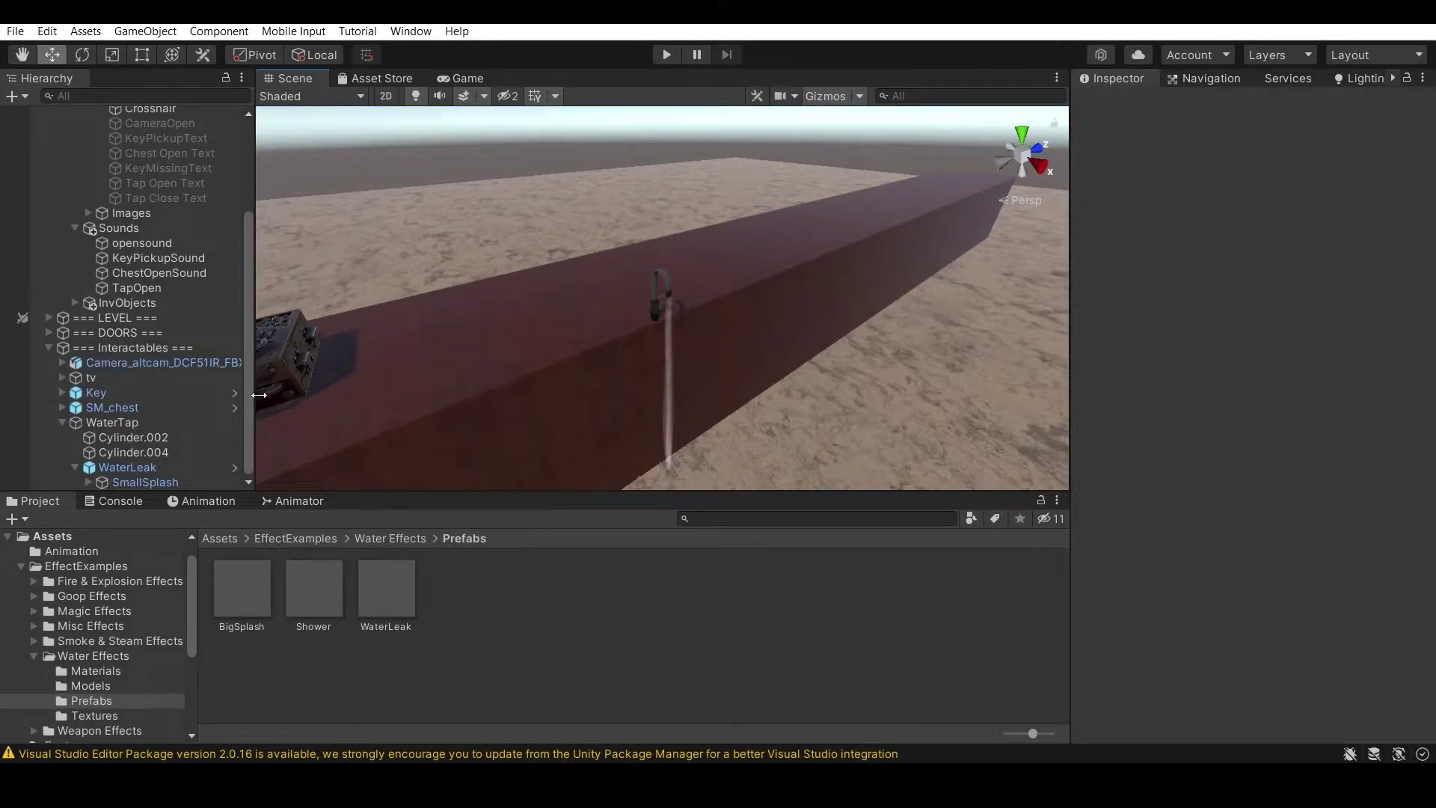
Inspect the particle system settings and size curve of the WaterLeak effect parented to WaterTap.
left_click(168, 468)
scroll(1195, 334, "down", 5)
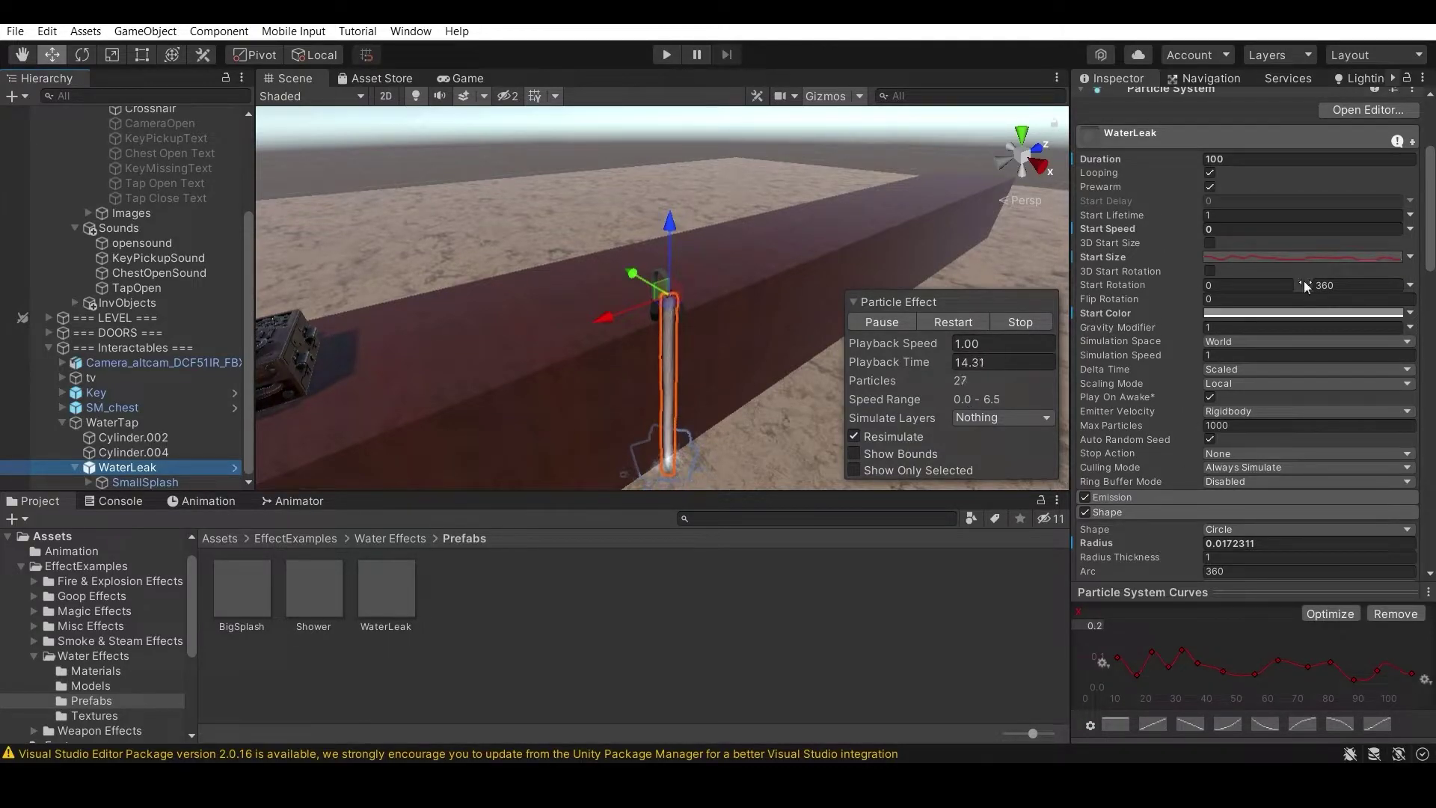
mouse_move(1164, 341)
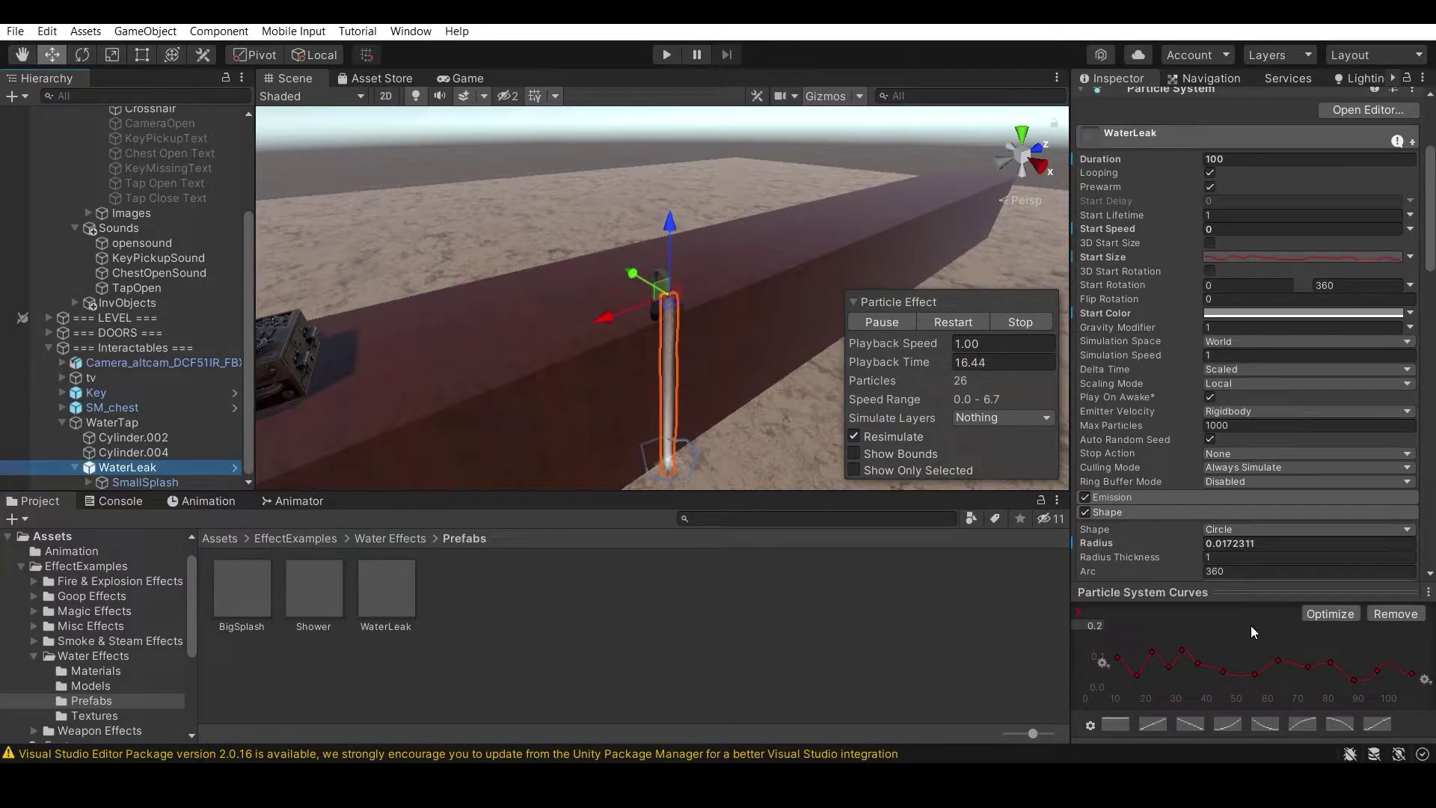
Examine the WaterLeak particle system's start size curve, shape, collision planes, sub emitter and trail modules.
left_click(1276, 256)
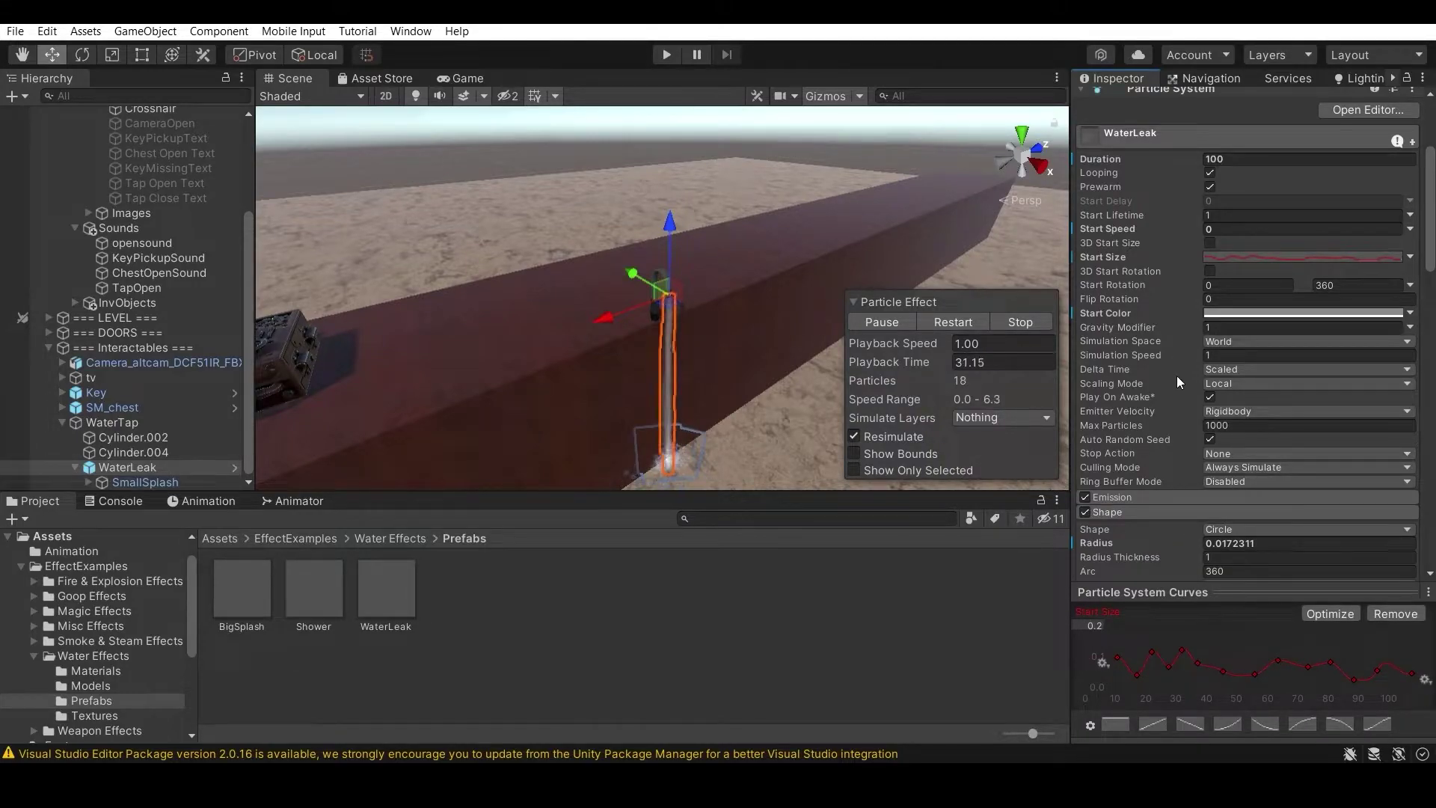
scroll(1177, 375, "down", 3)
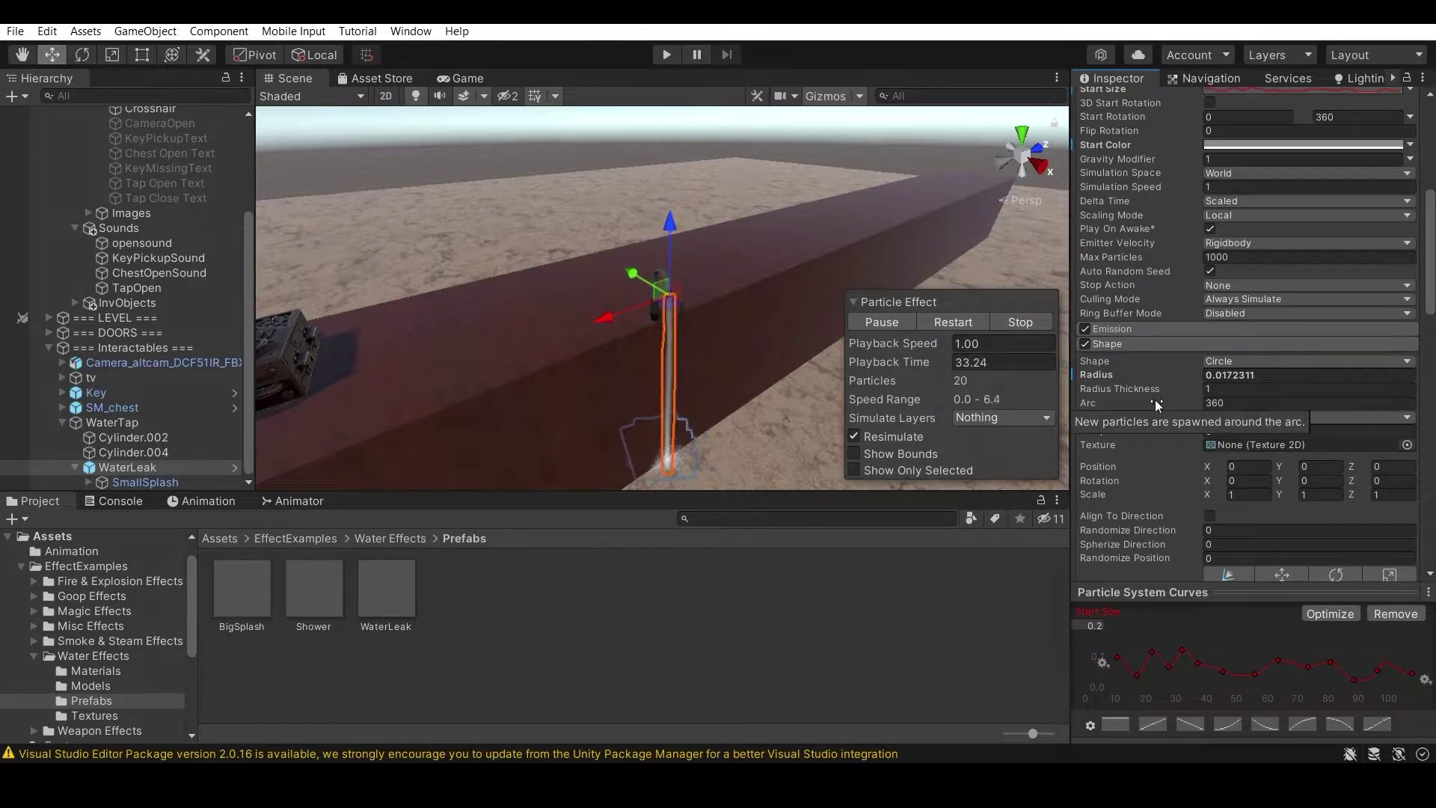
scroll(1155, 400, "down", 3)
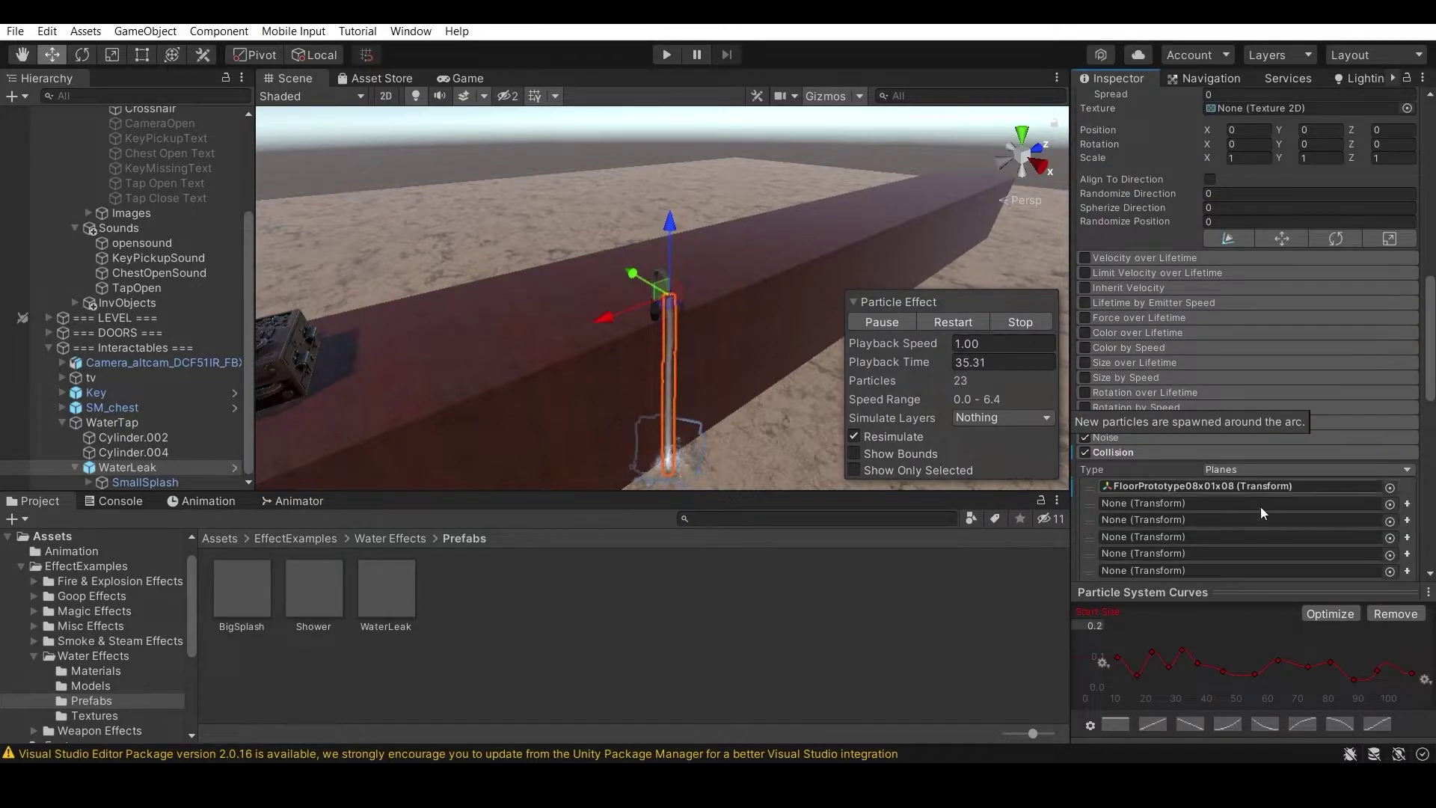
scroll(1259, 506, "down", 3)
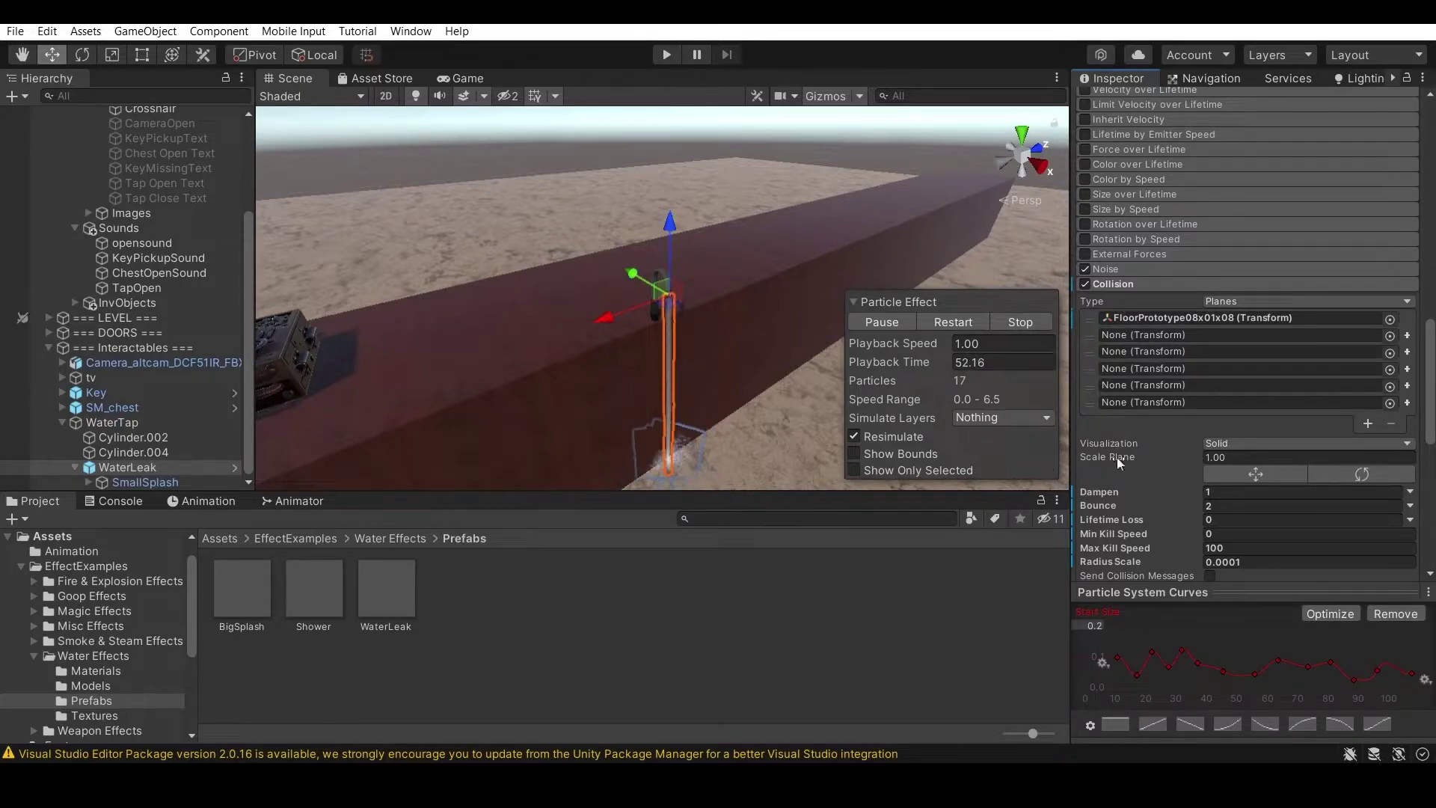
scroll(1146, 401, "down", 5)
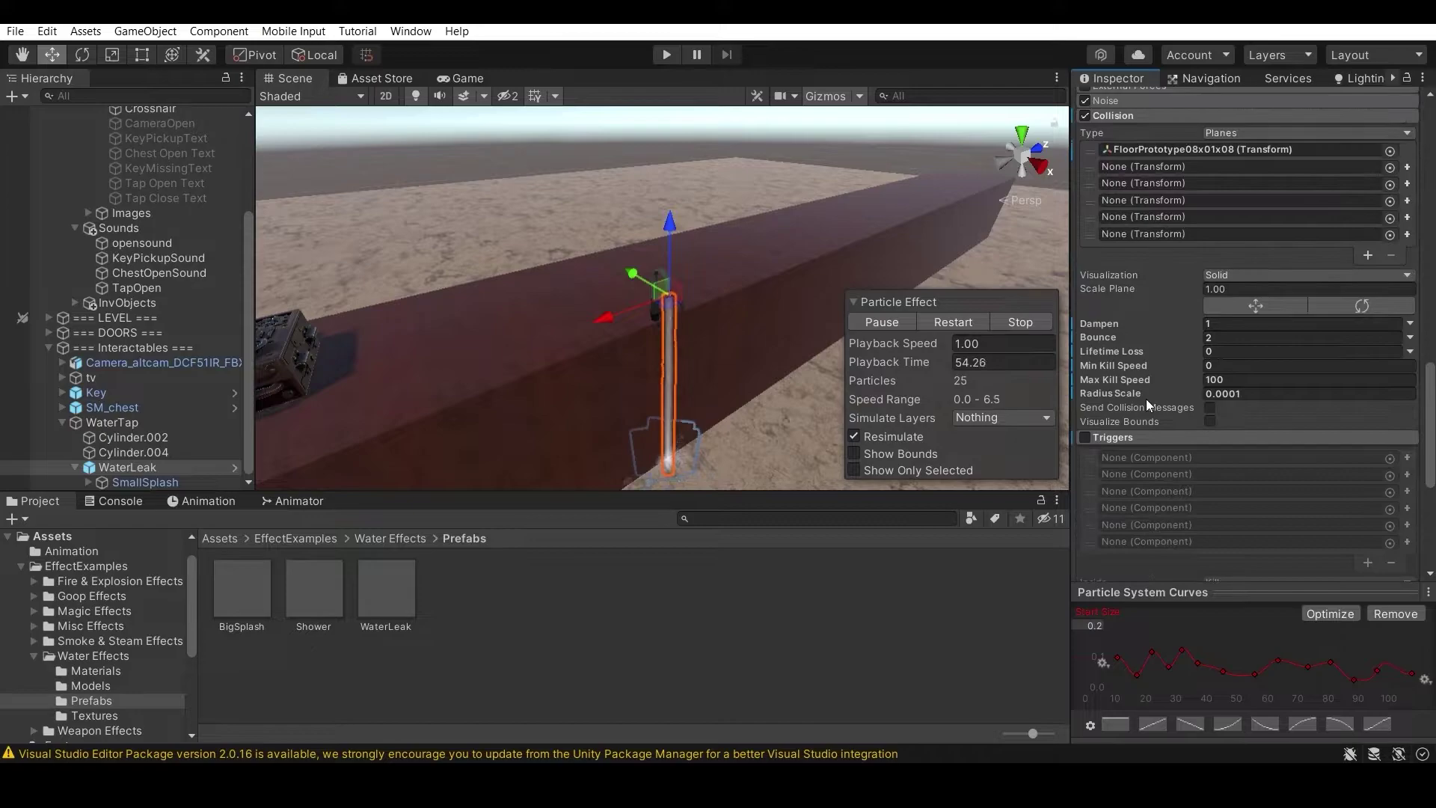
scroll(1155, 491, "down", 2)
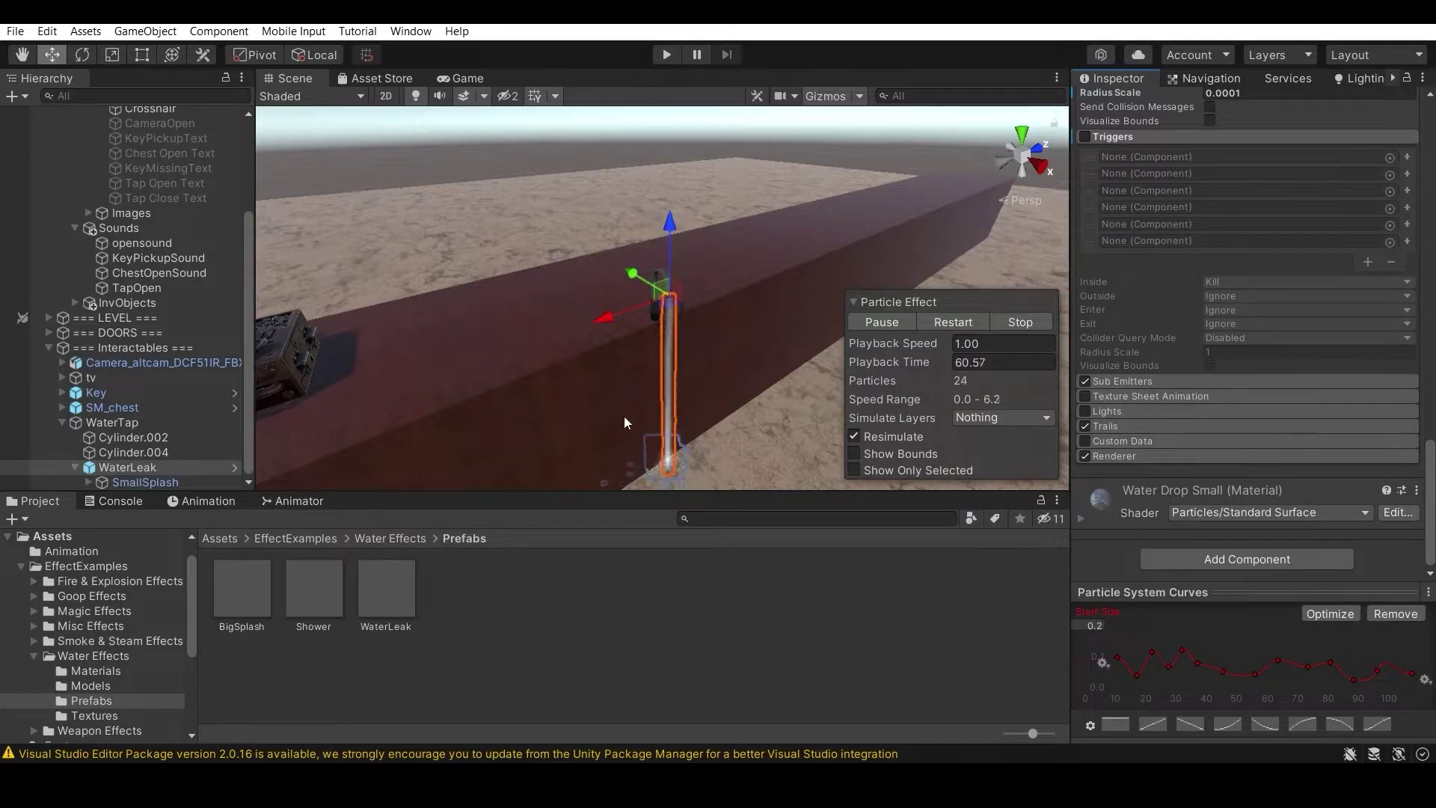
Examine the particle settings of the SmallSplash effect nested under WaterLeak.
left_click(165, 481)
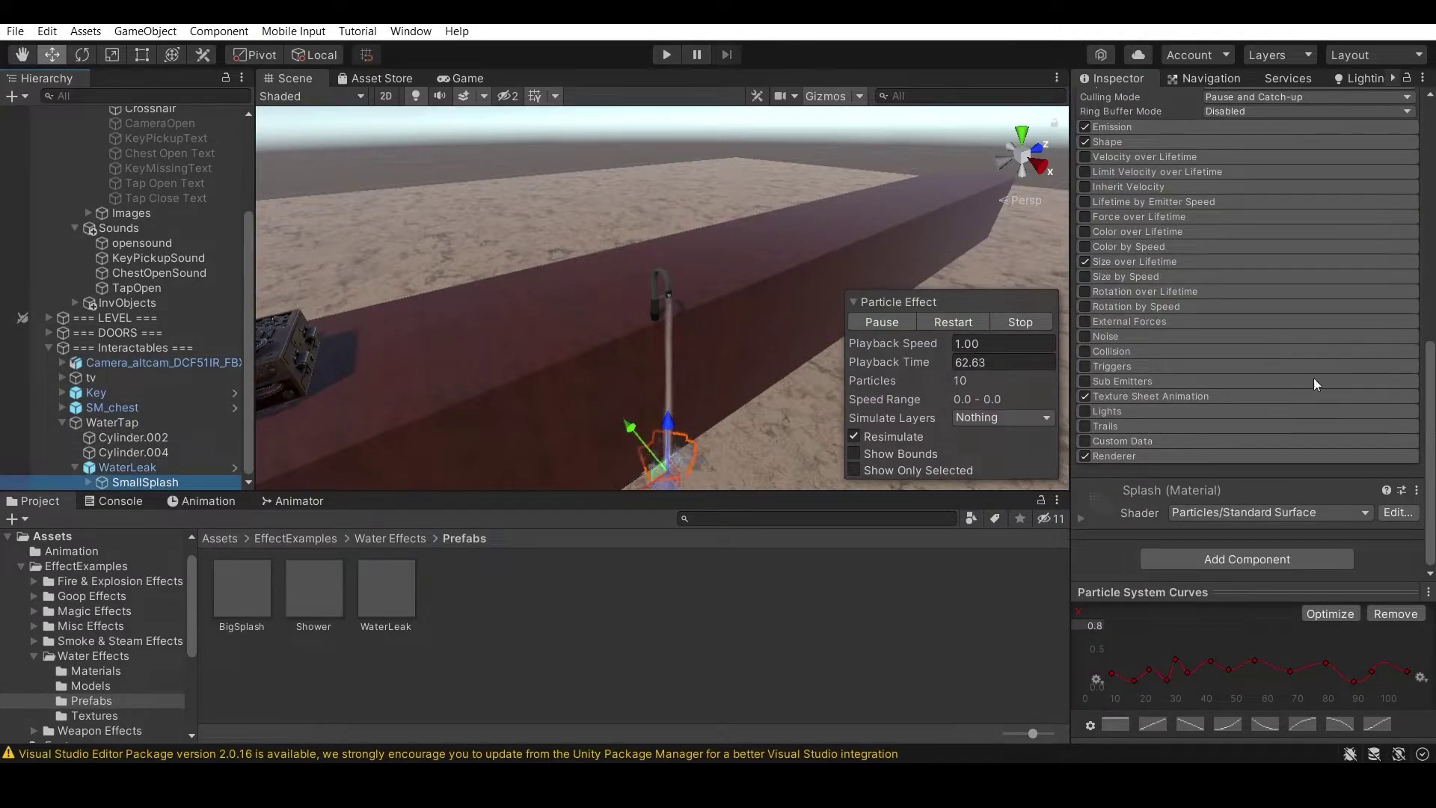
scroll(1140, 469, "up", 3)
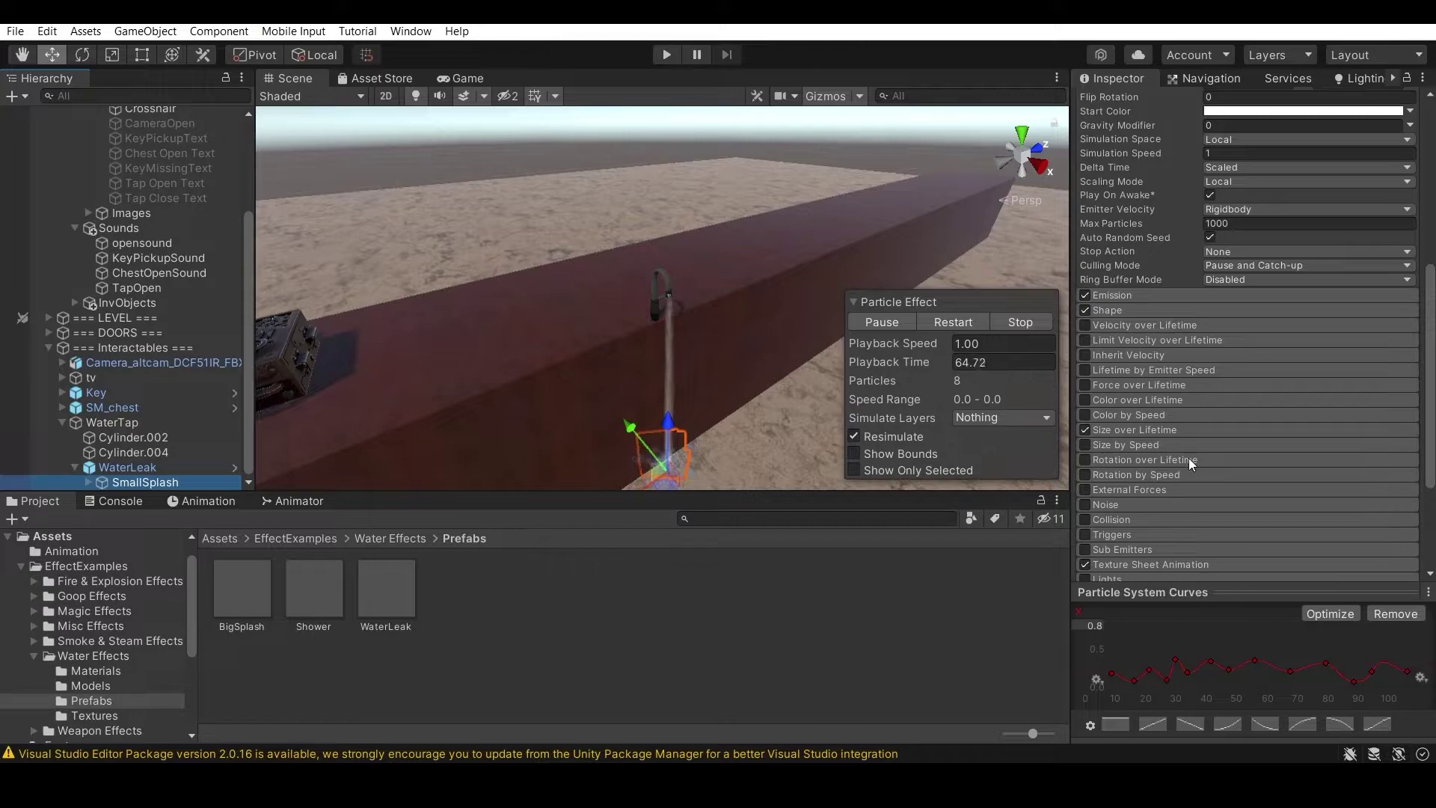
scroll(1196, 449, "up", 6)
scroll(1141, 479, "down", 3)
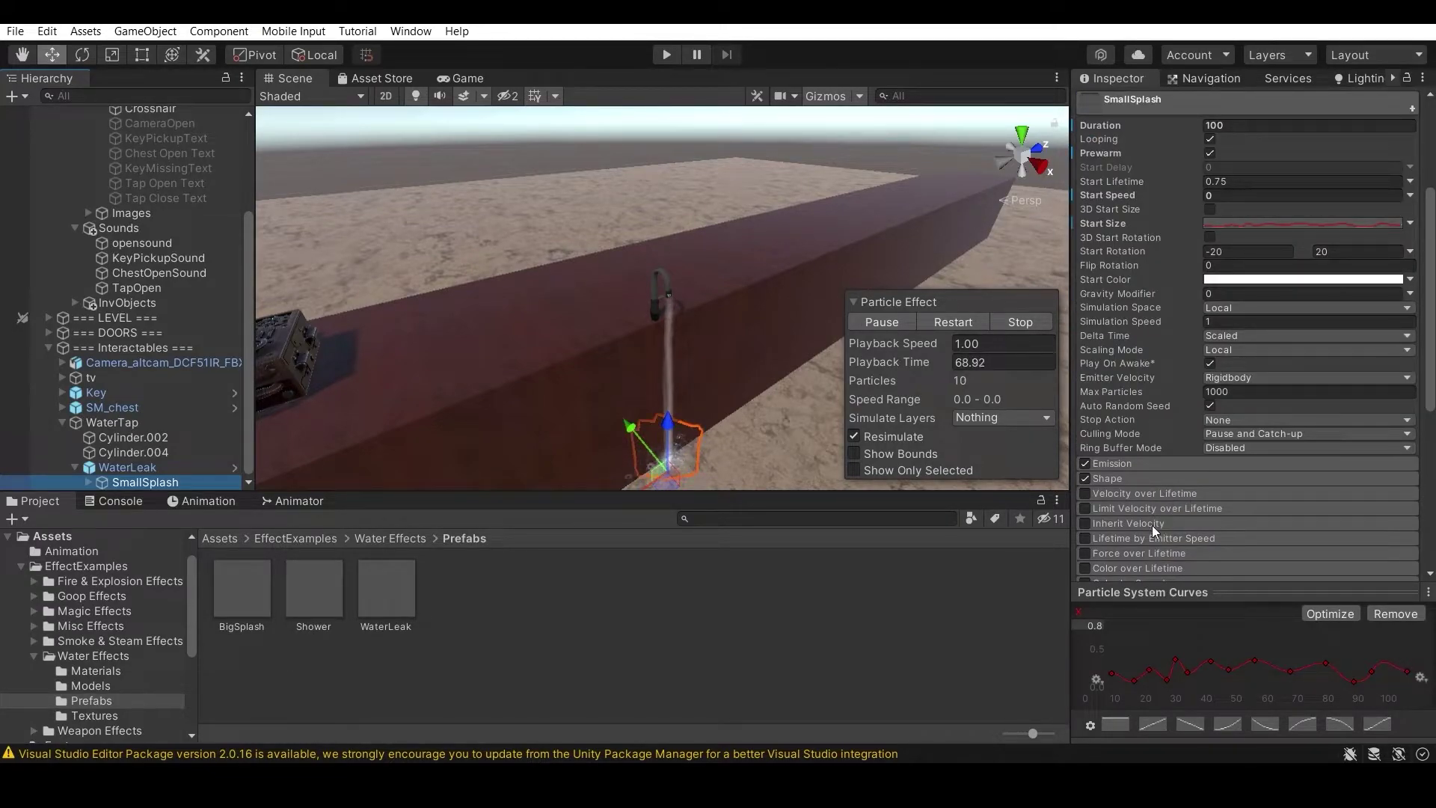
Try moving the WaterLeak effect sideways away from the tap spout, undo the move and deselect the effect.
left_click(188, 466)
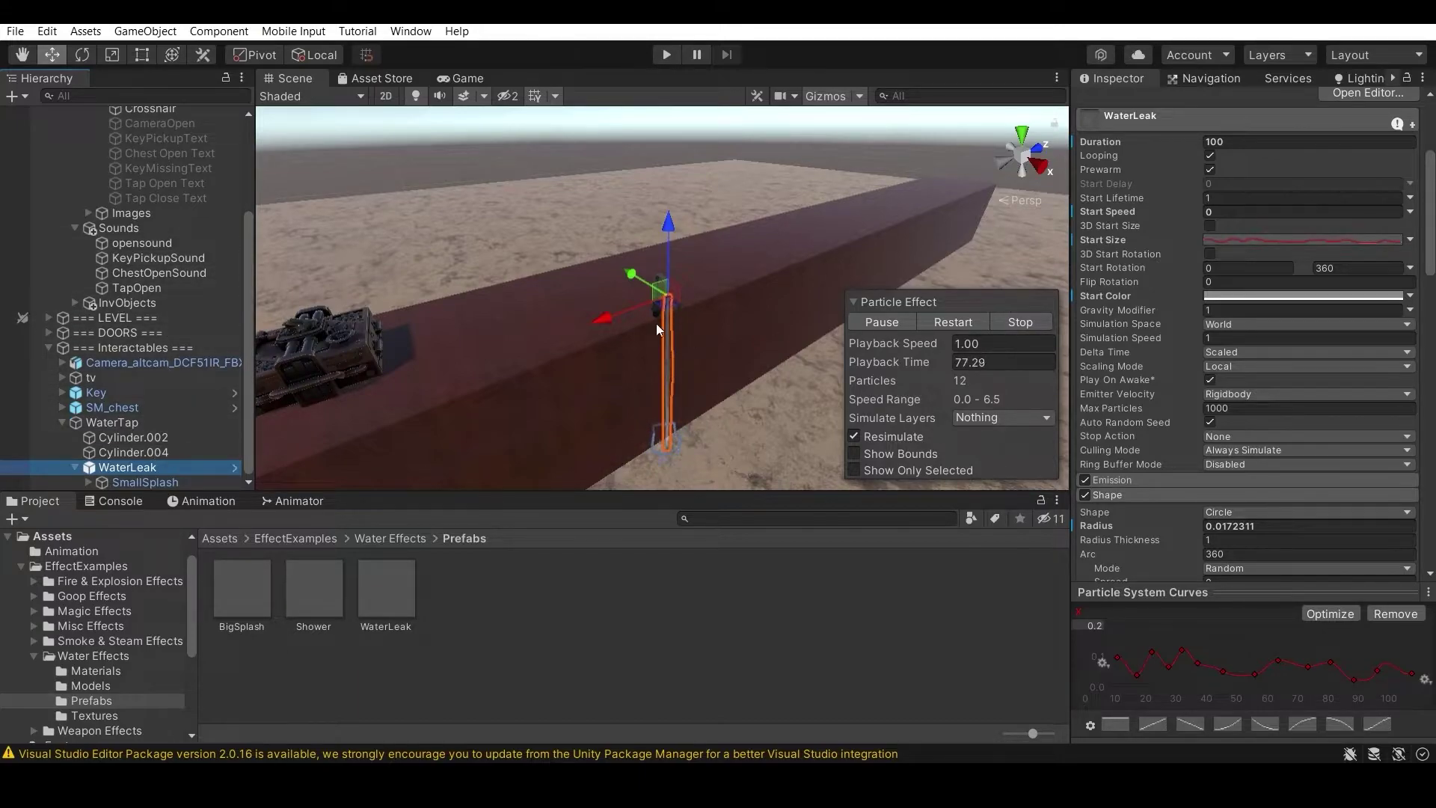
scroll(681, 356, "up", 3)
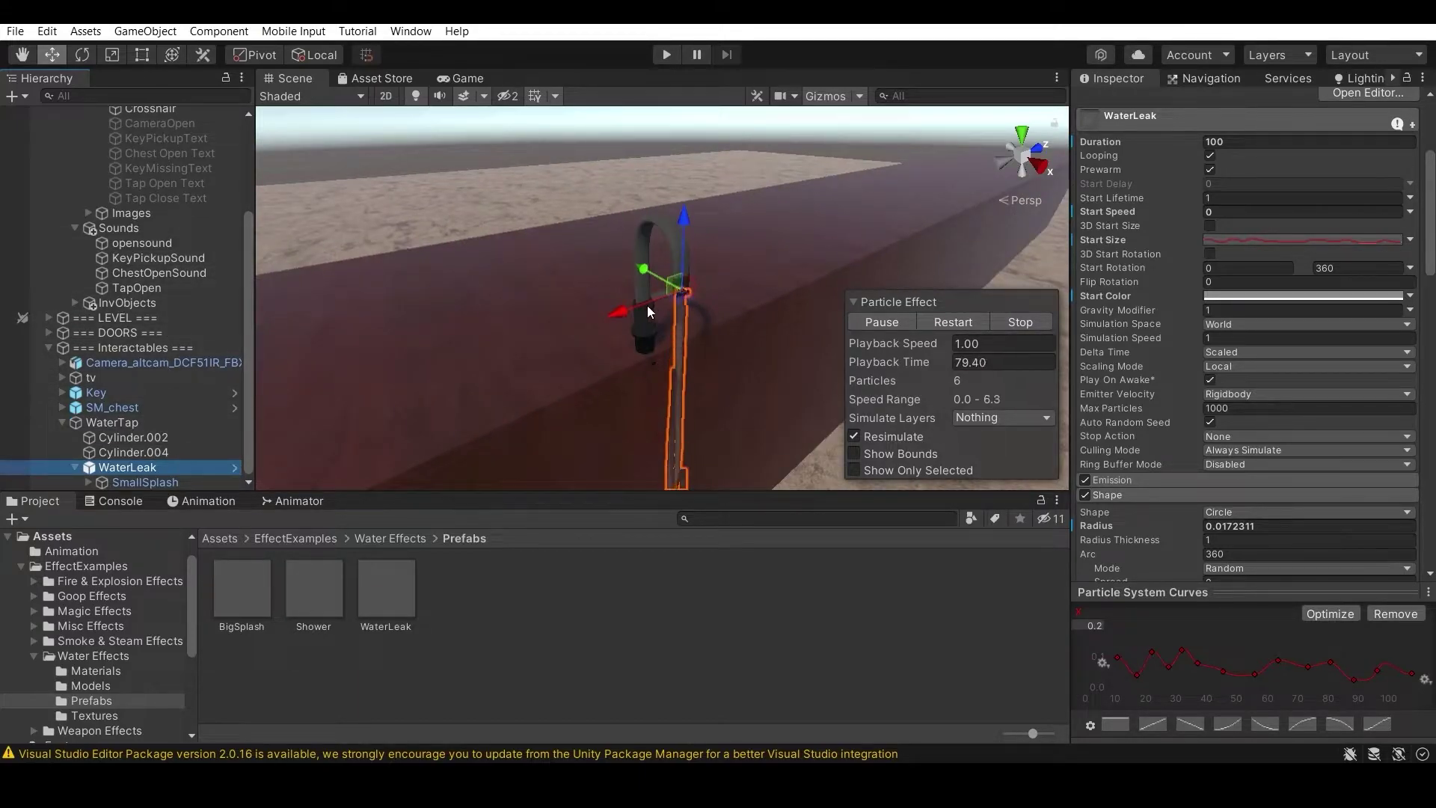
left_click_drag(648, 305, 568, 329)
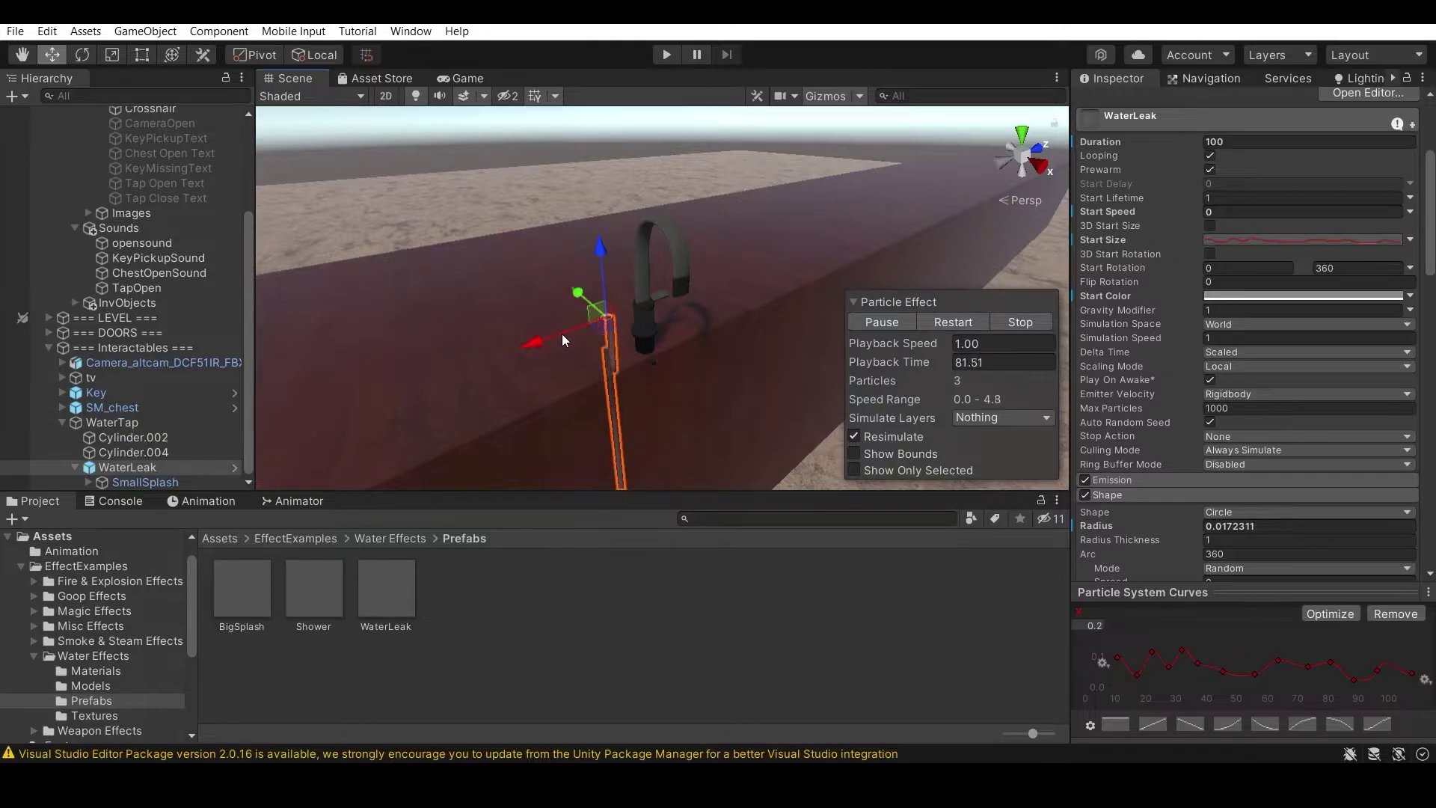
key("ctrl+z")
scroll(646, 214, "down", 5)
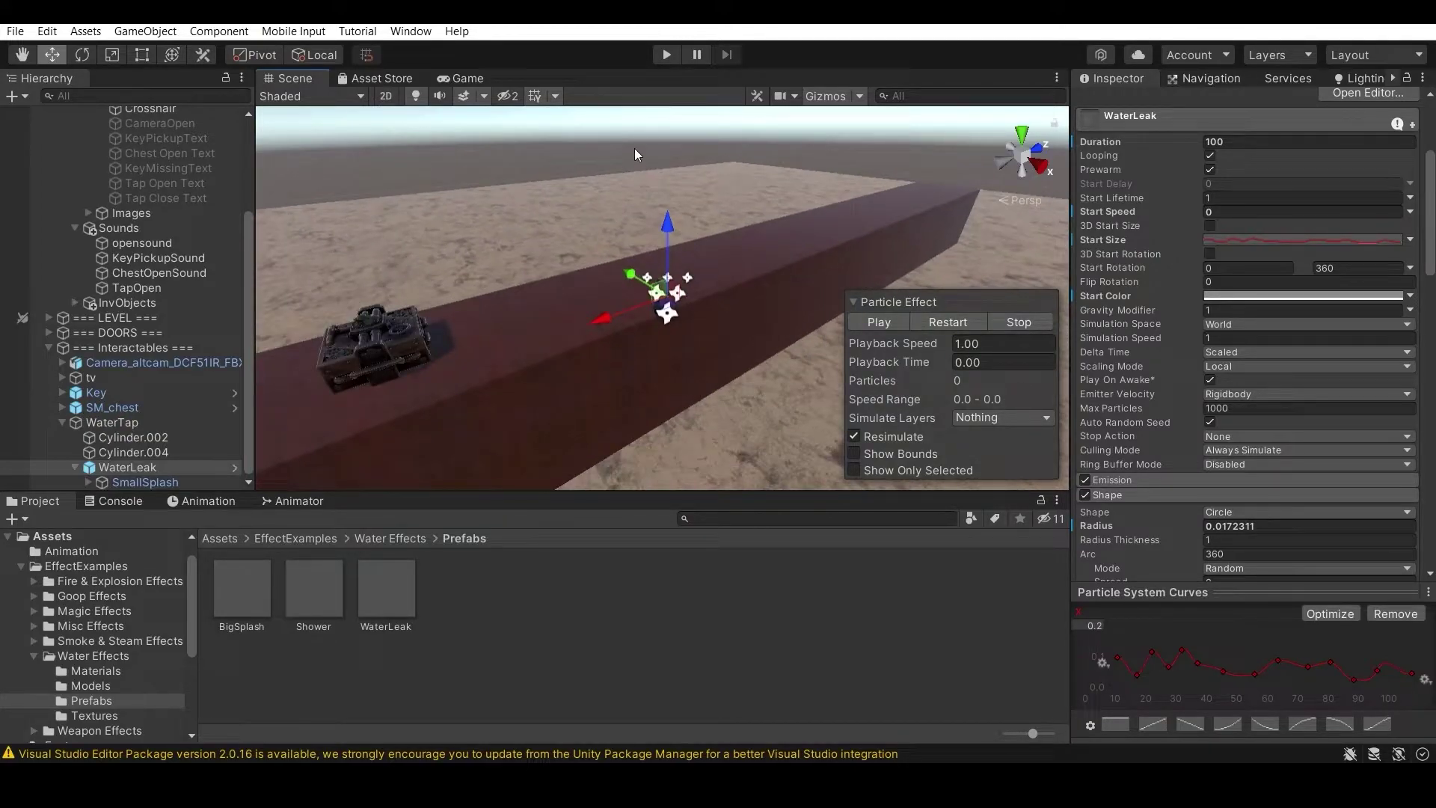
left_click(662, 314)
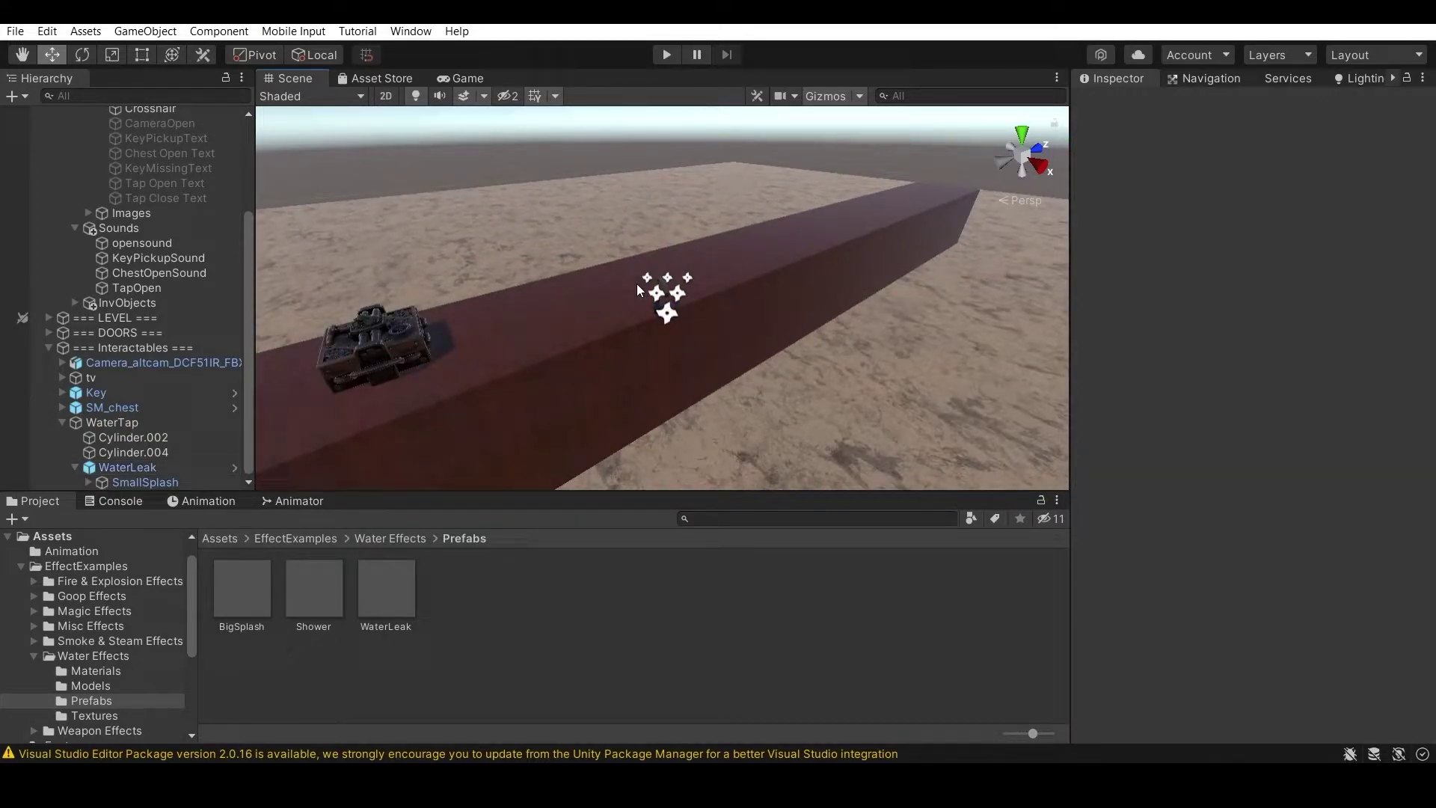
Inspect the WaterTap object's components and browse the audio clips in the project's Sounds folder.
left_click(132, 423)
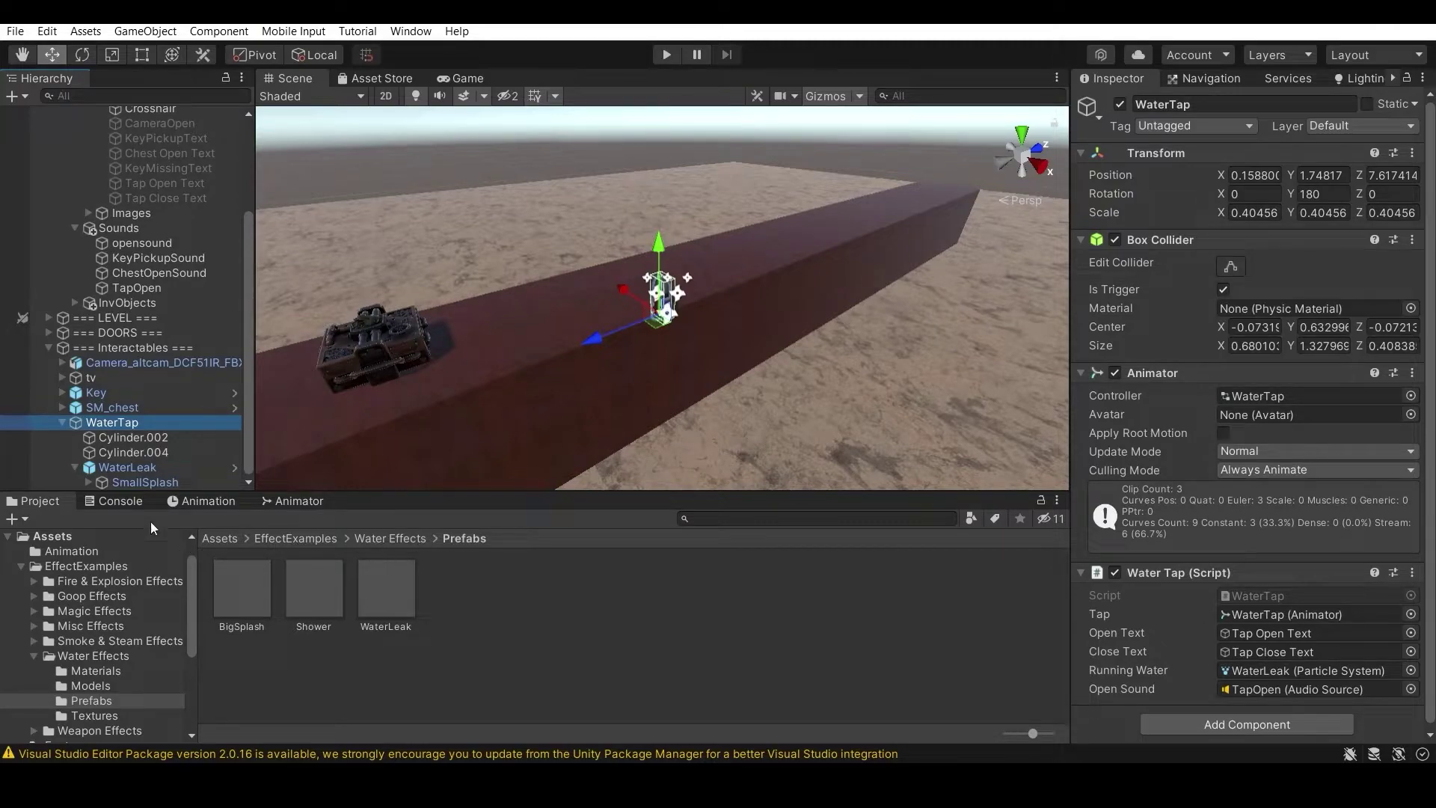
left_click(214, 539)
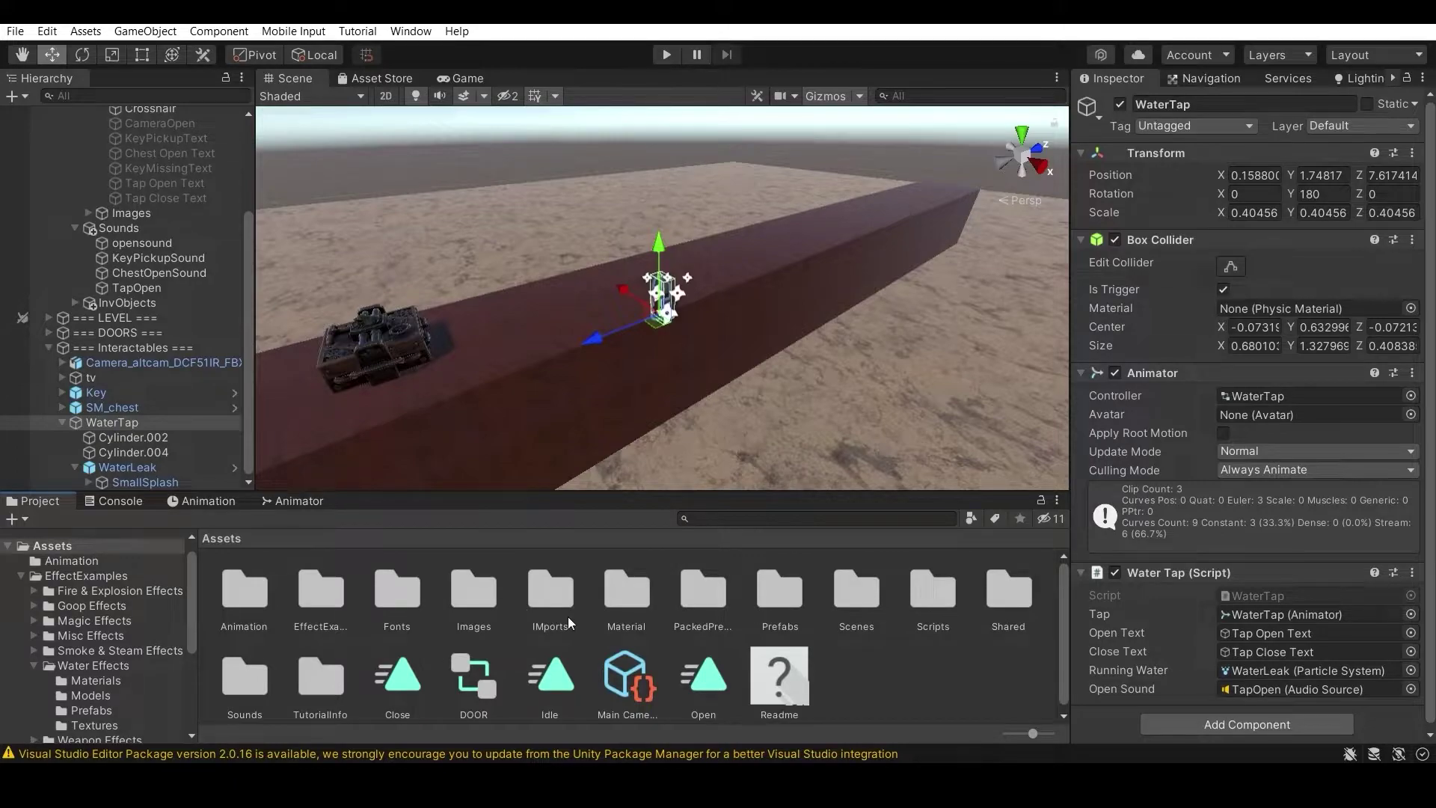
double_click(247, 677)
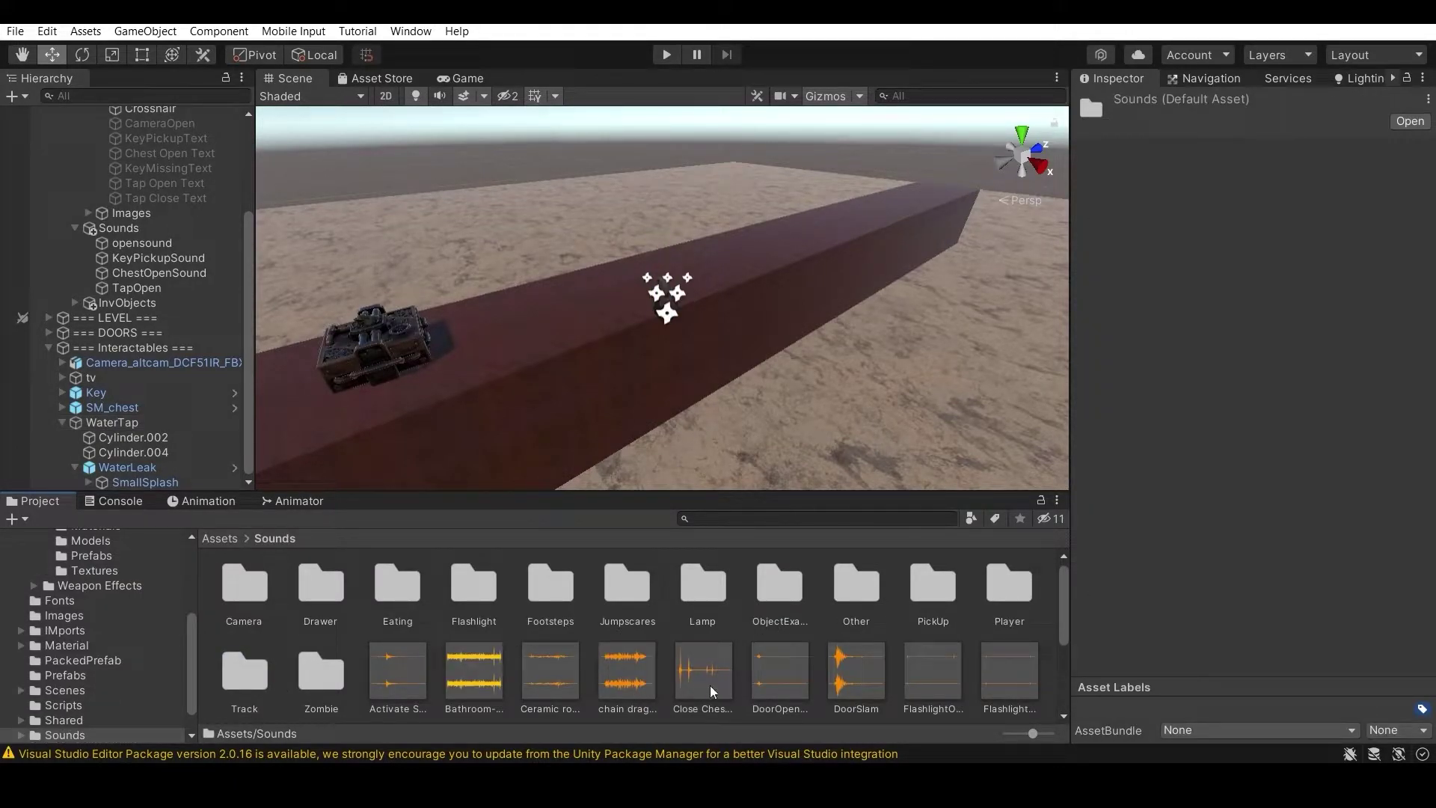
scroll(479, 685, "down", 2)
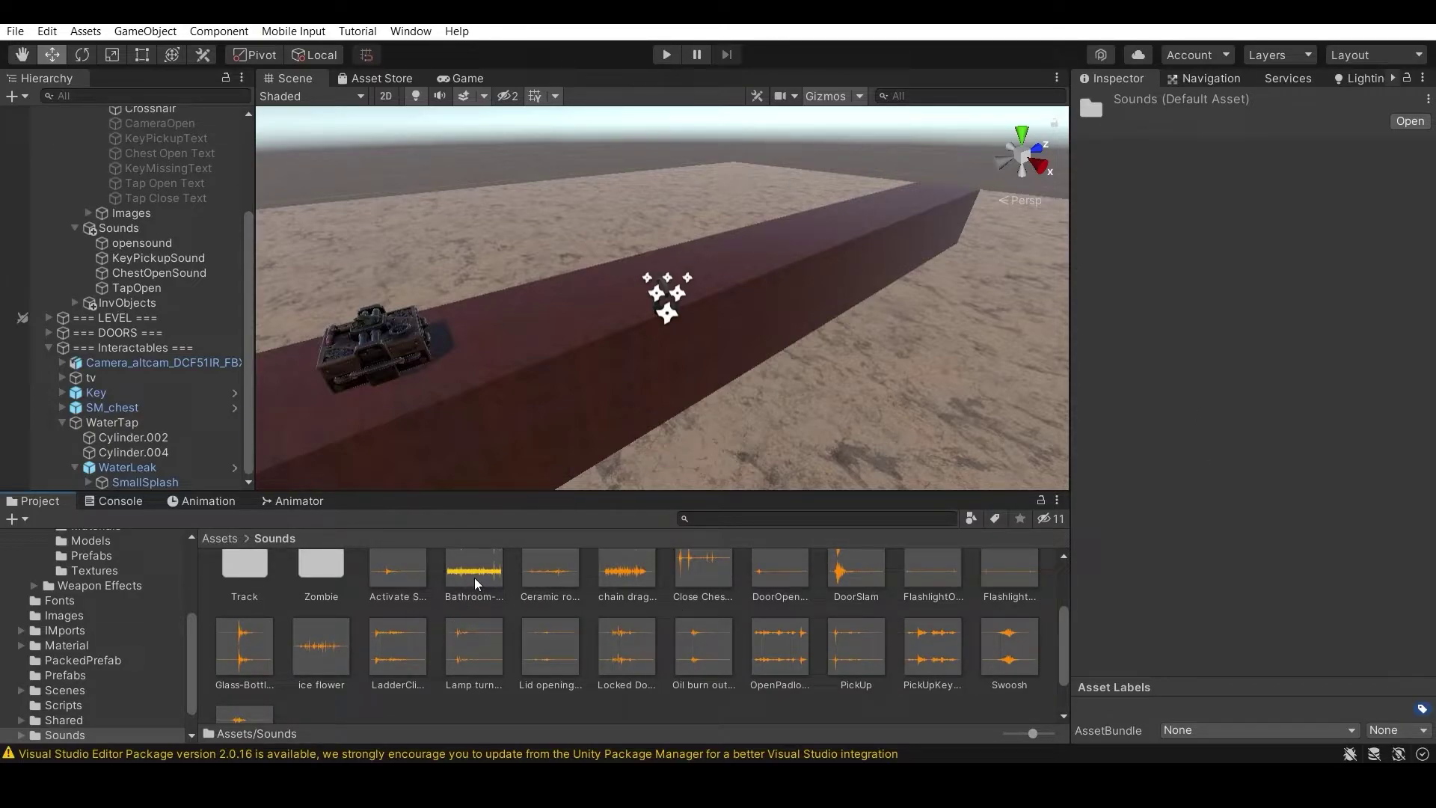
scroll(111, 326, "up", 3)
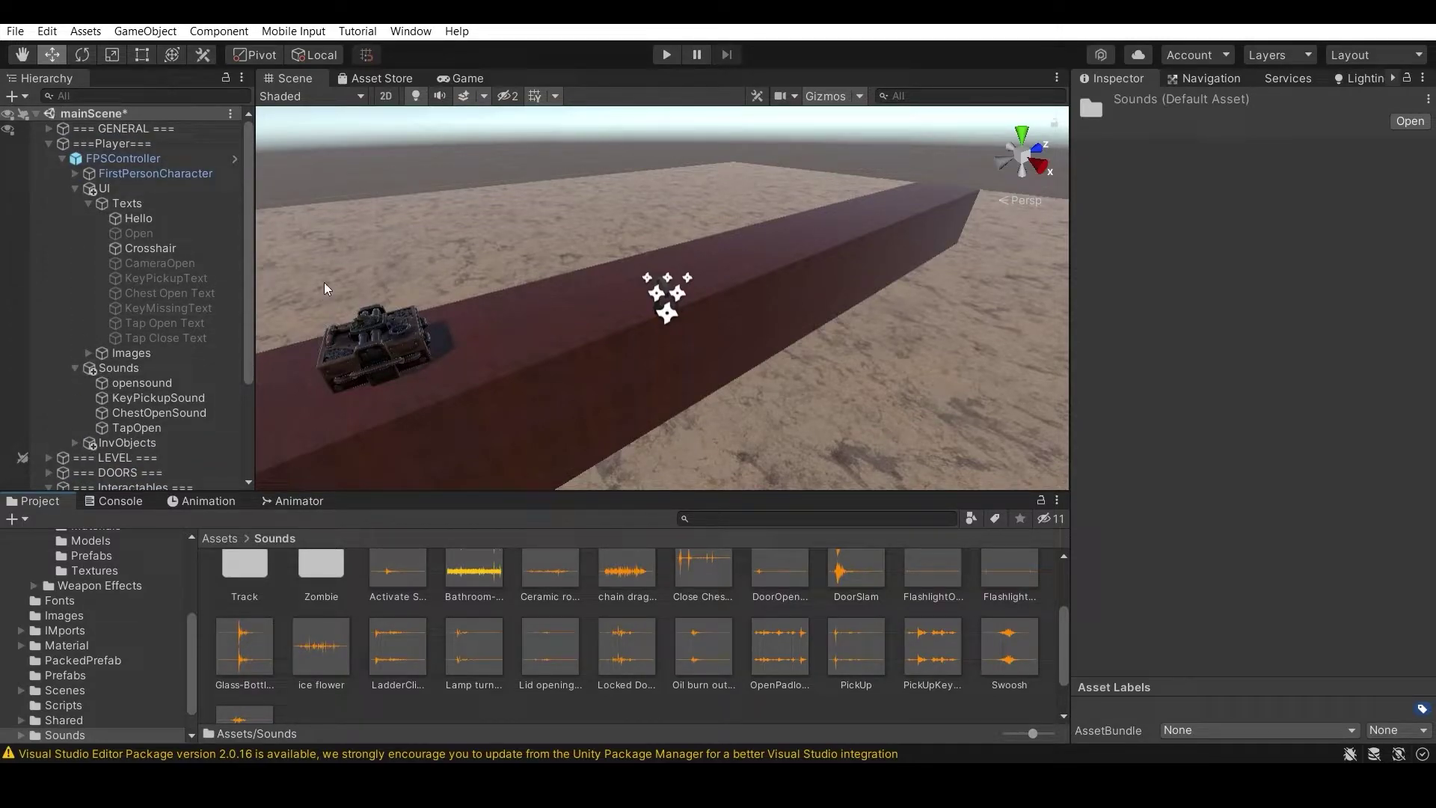
Look up the Audio Source creation option for the Sounds object under FPSController.
right_click(135, 159)
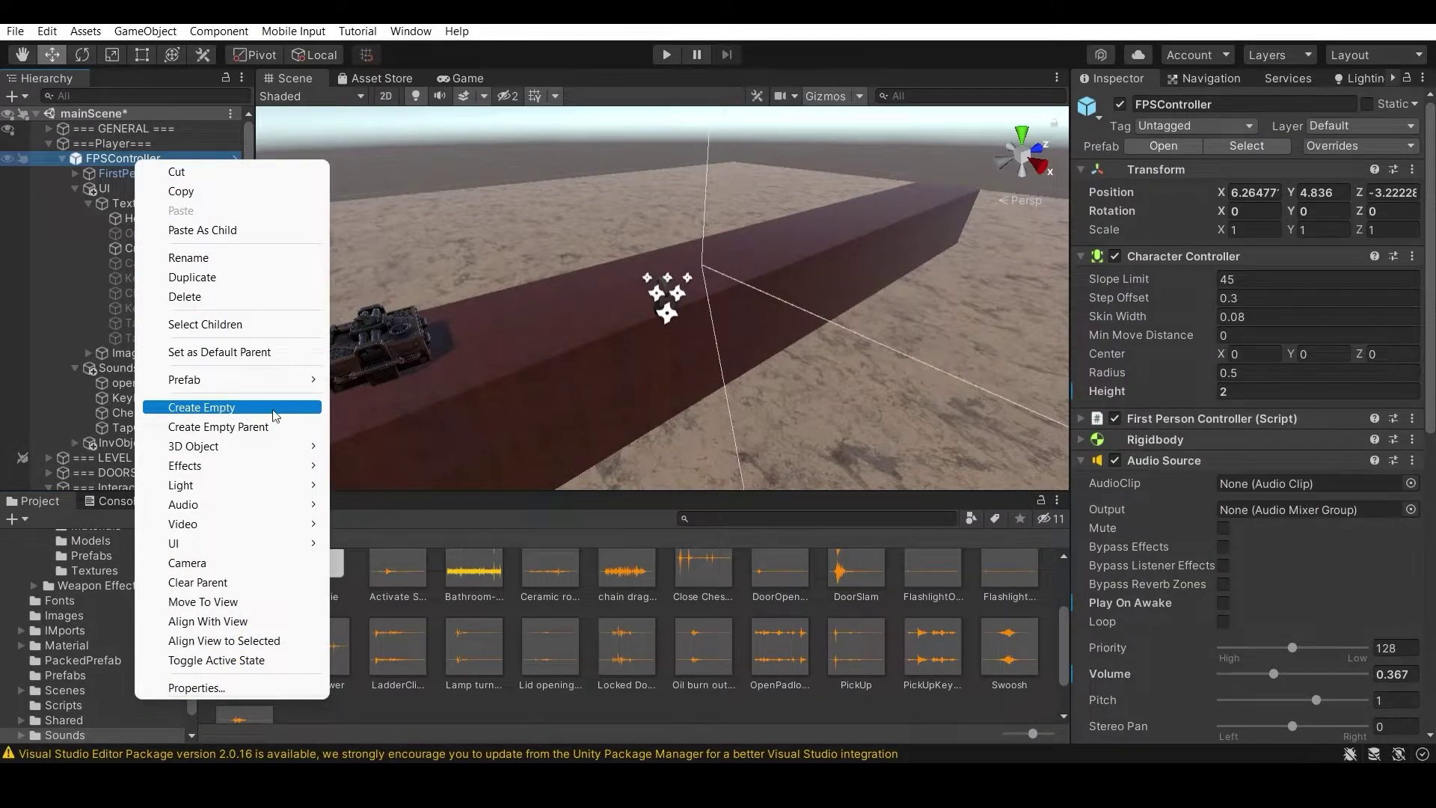
left_click(66, 371)
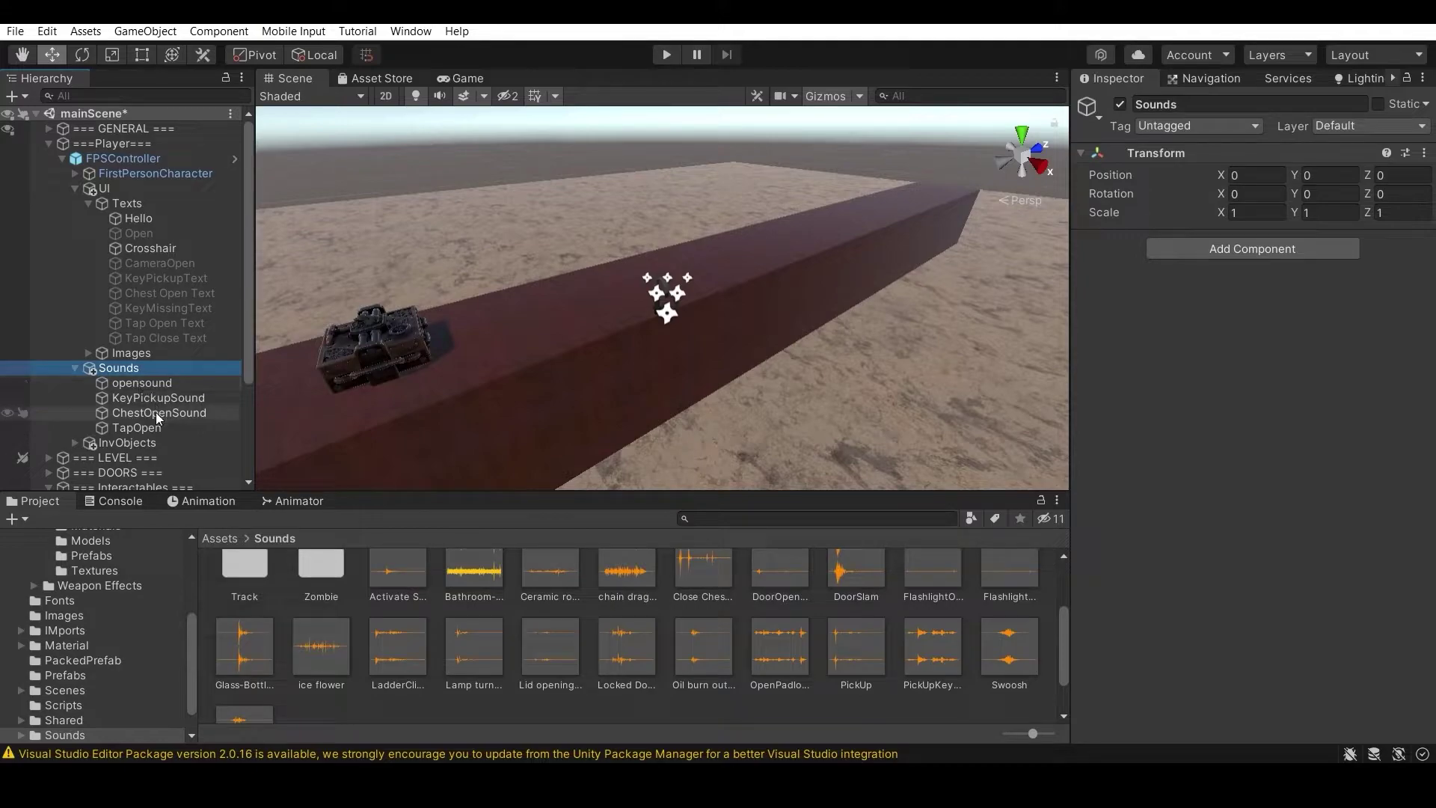
right_click(142, 368)
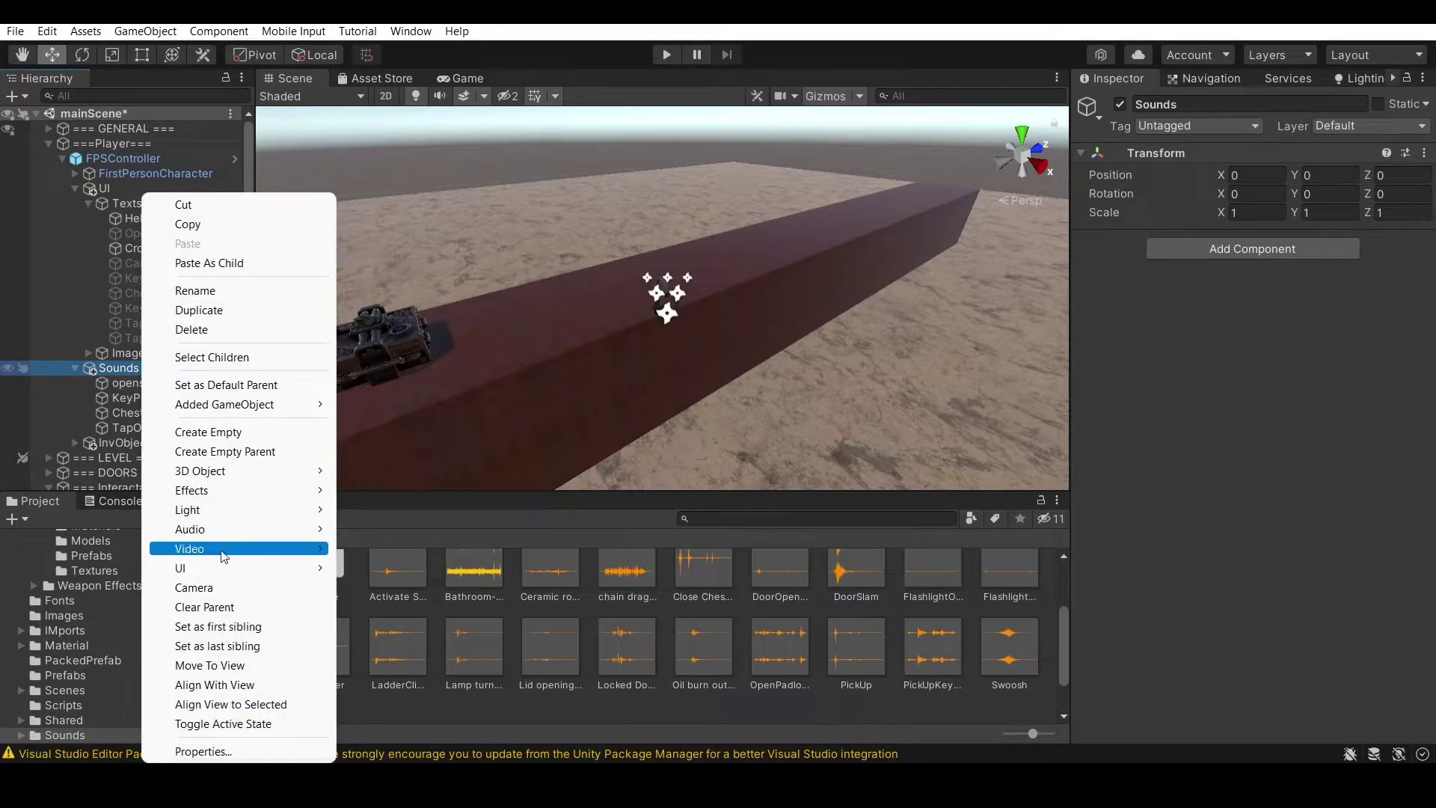
mouse_move(224, 530)
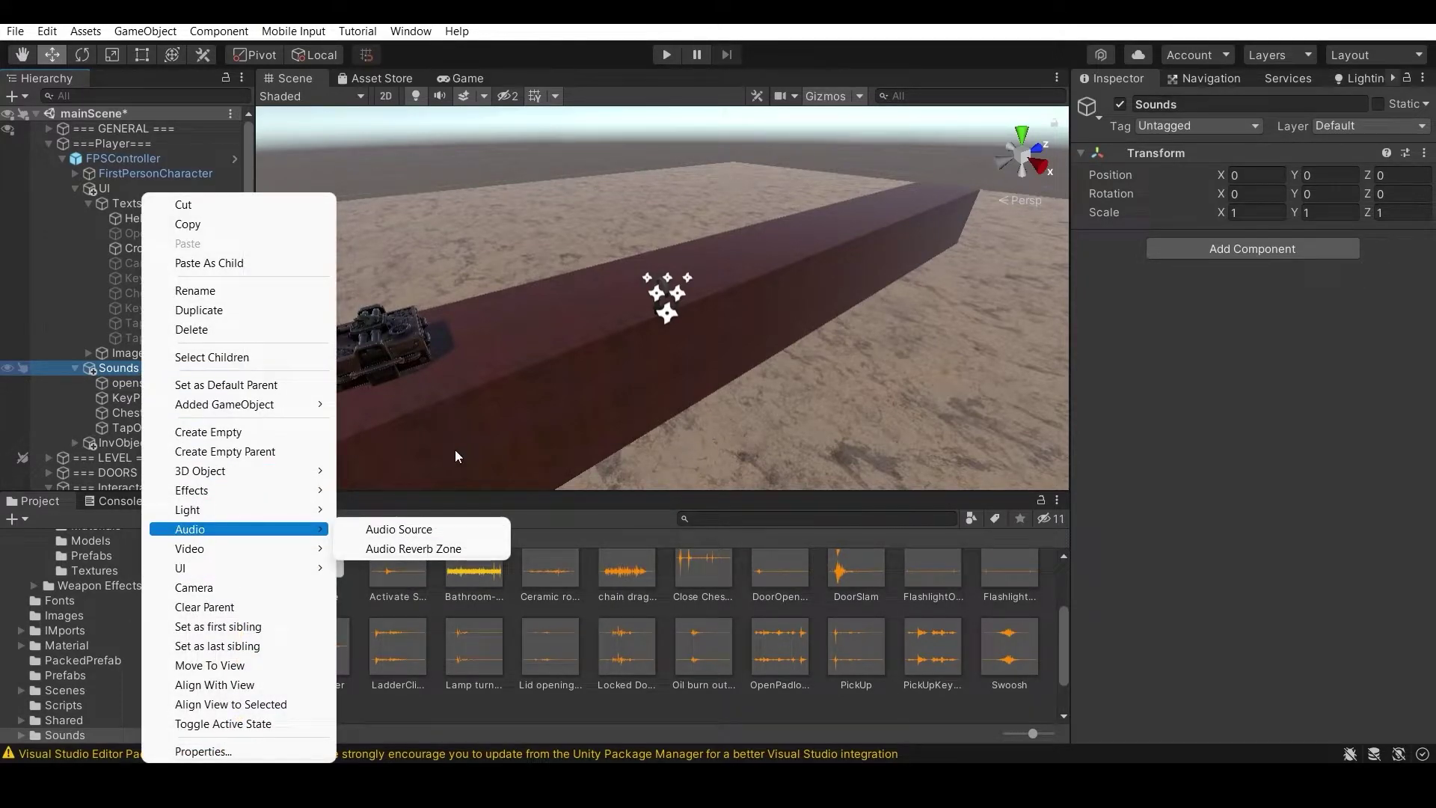
left_click(404, 530)
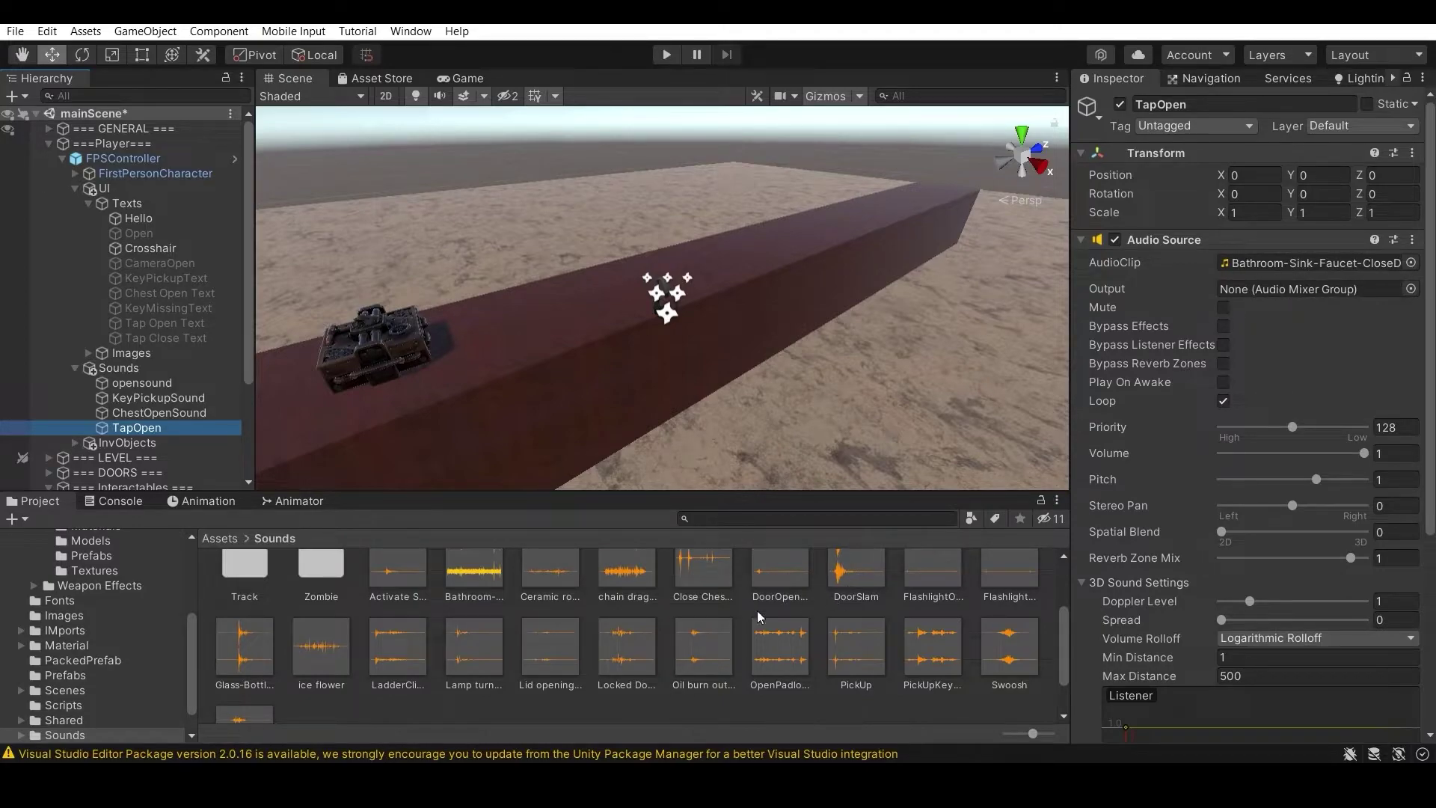
Review the TapOpen audio source's faucet clip, loop option and 3D sound settings.
left_click_drag(472, 590, 1316, 264)
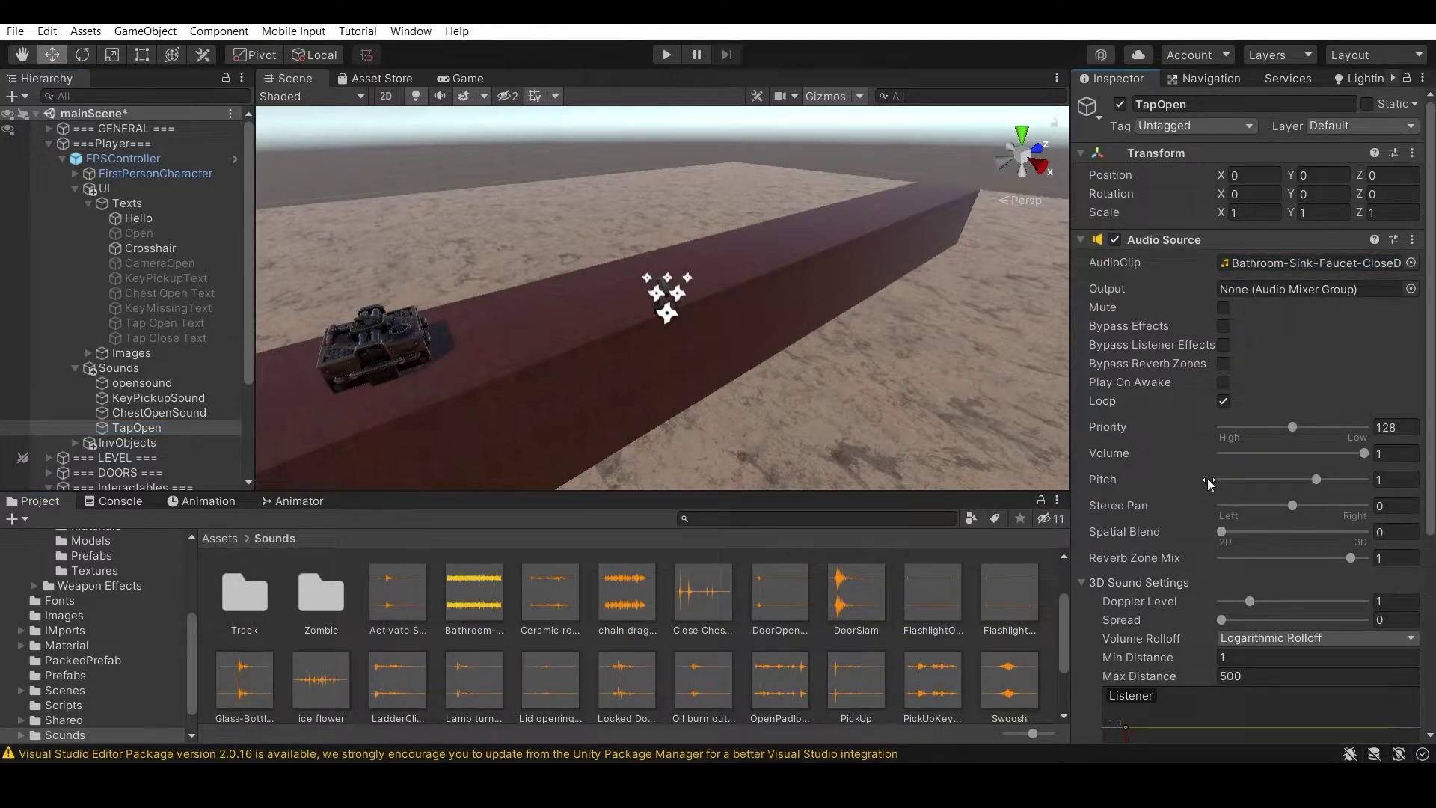
scroll(1135, 592, "down", 4)
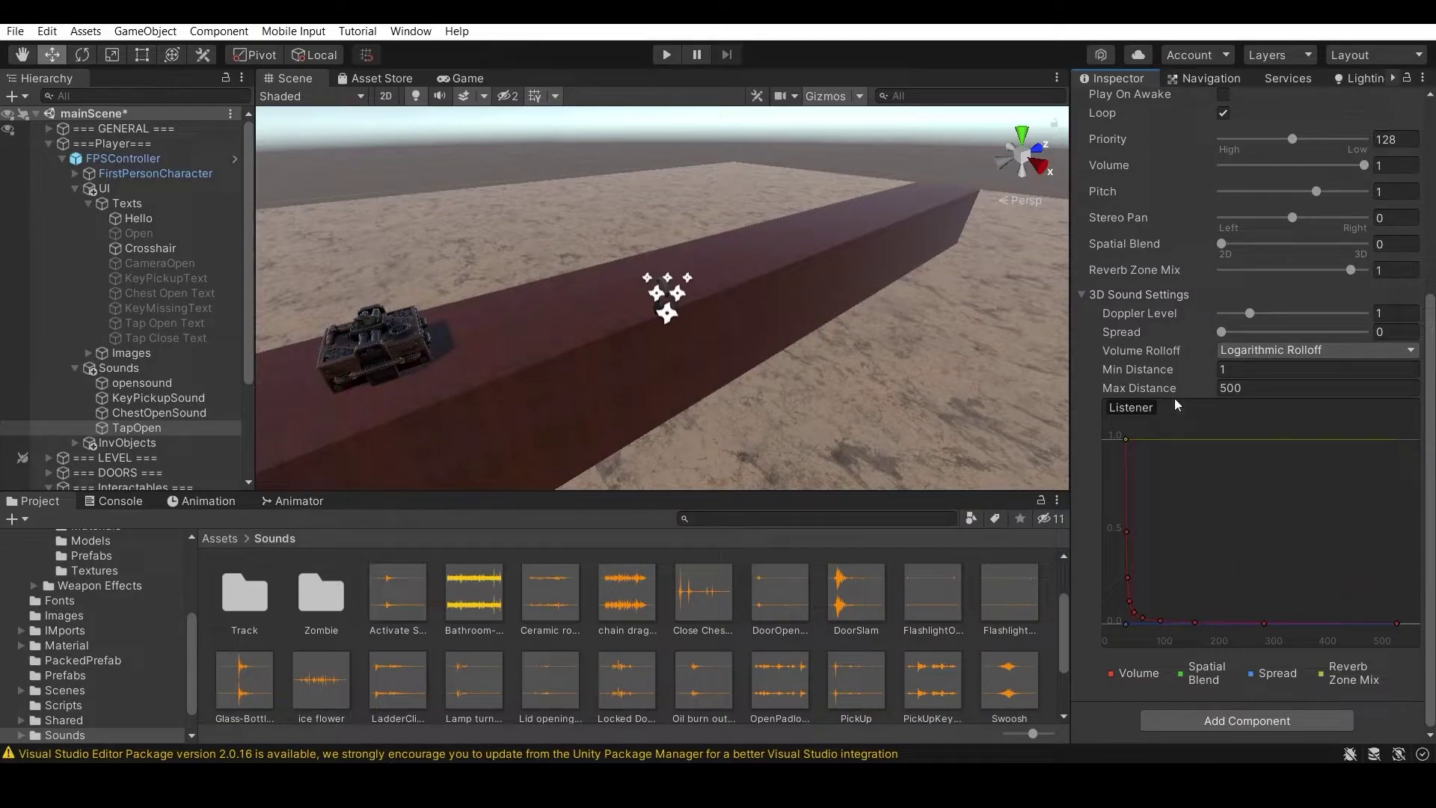
scroll(150, 314, "down", 4)
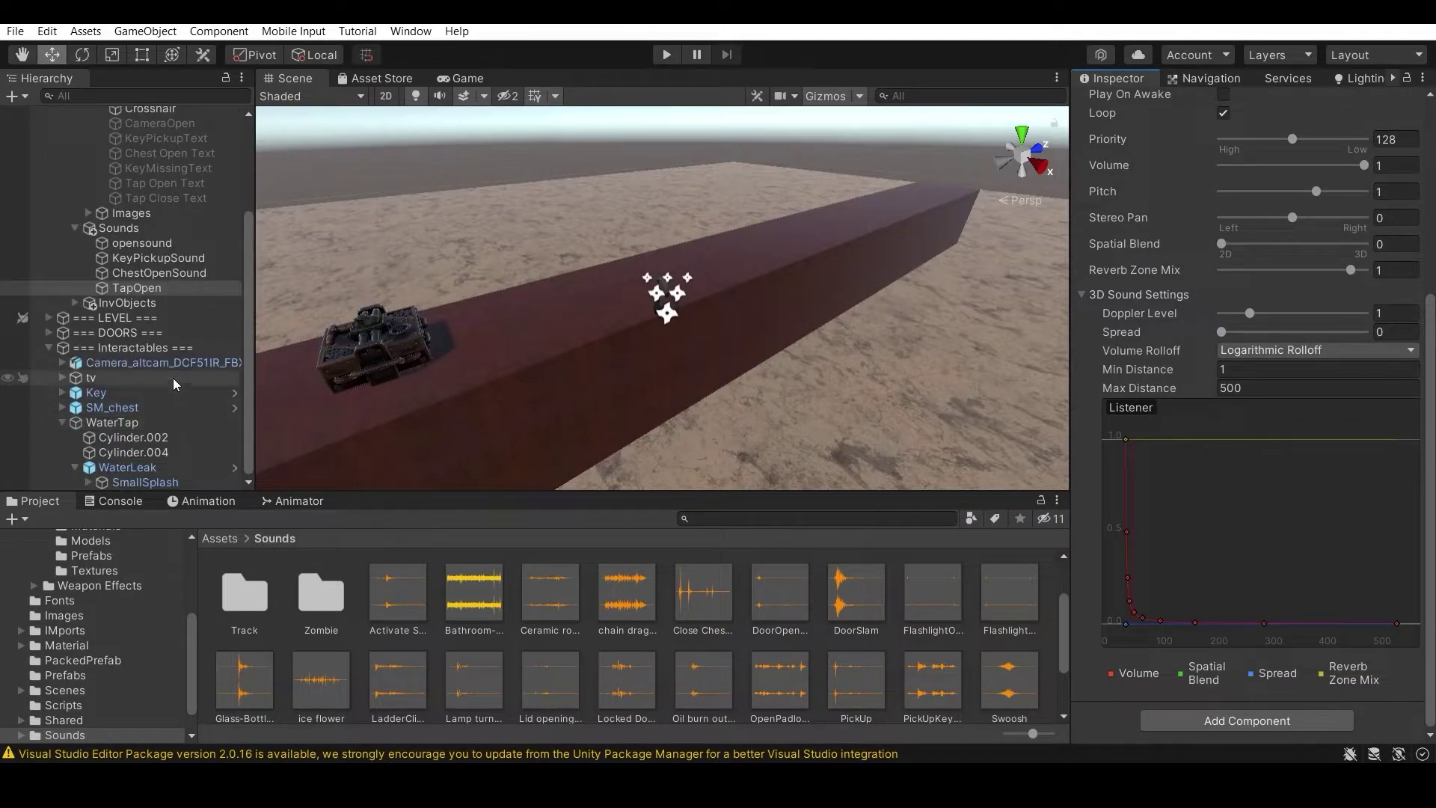
Check the Water Tap script references on WaterTap, including the Running Water particle system and the Open Sound audio source.
left_click(154, 470)
left_click(147, 423)
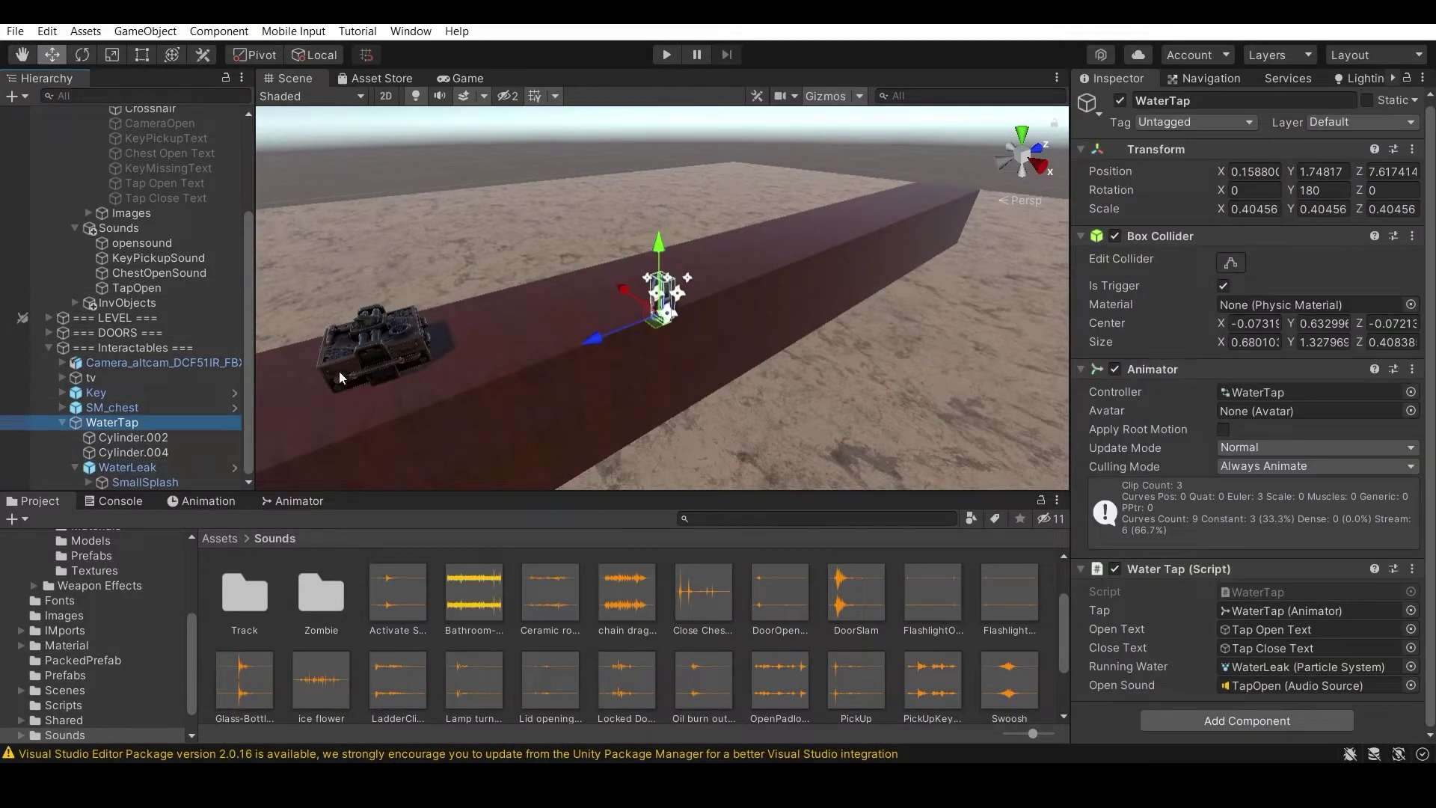
left_click(1339, 685)
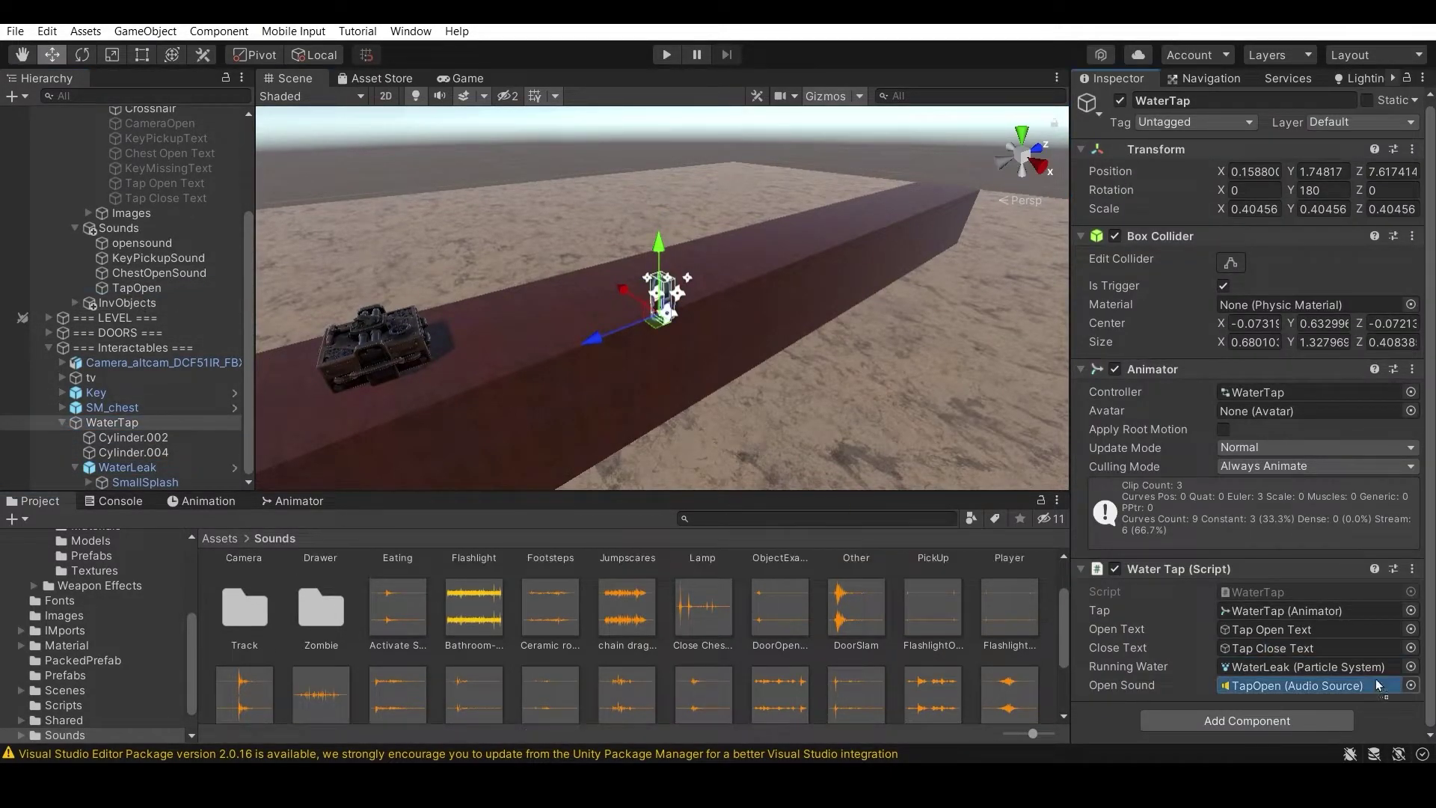
left_click_drag(1339, 686, 1335, 685)
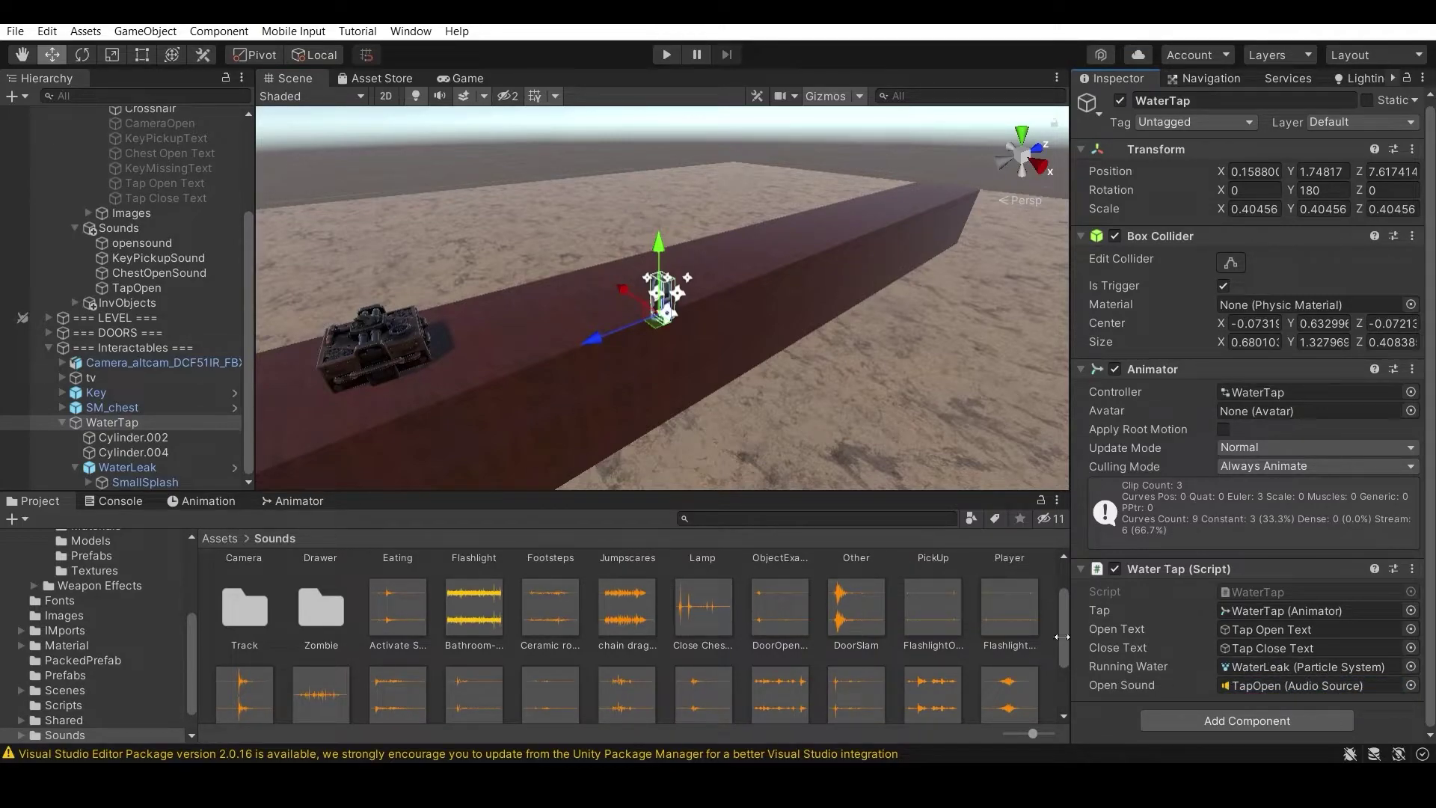
left_click_drag(150, 464, 1242, 667)
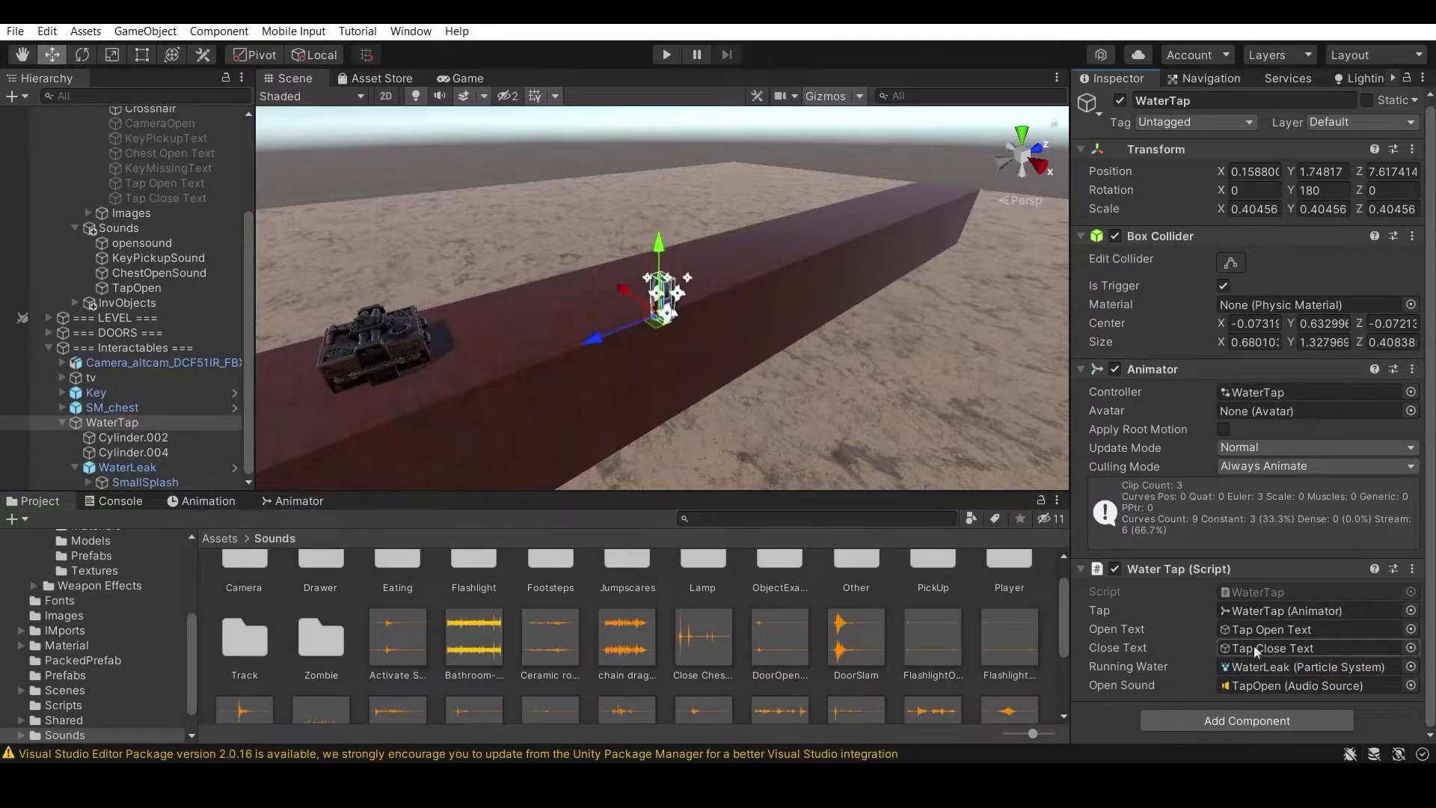
Look up the TextMeshPro text creation option for the FPSController object.
scroll(140, 320, "up", 5)
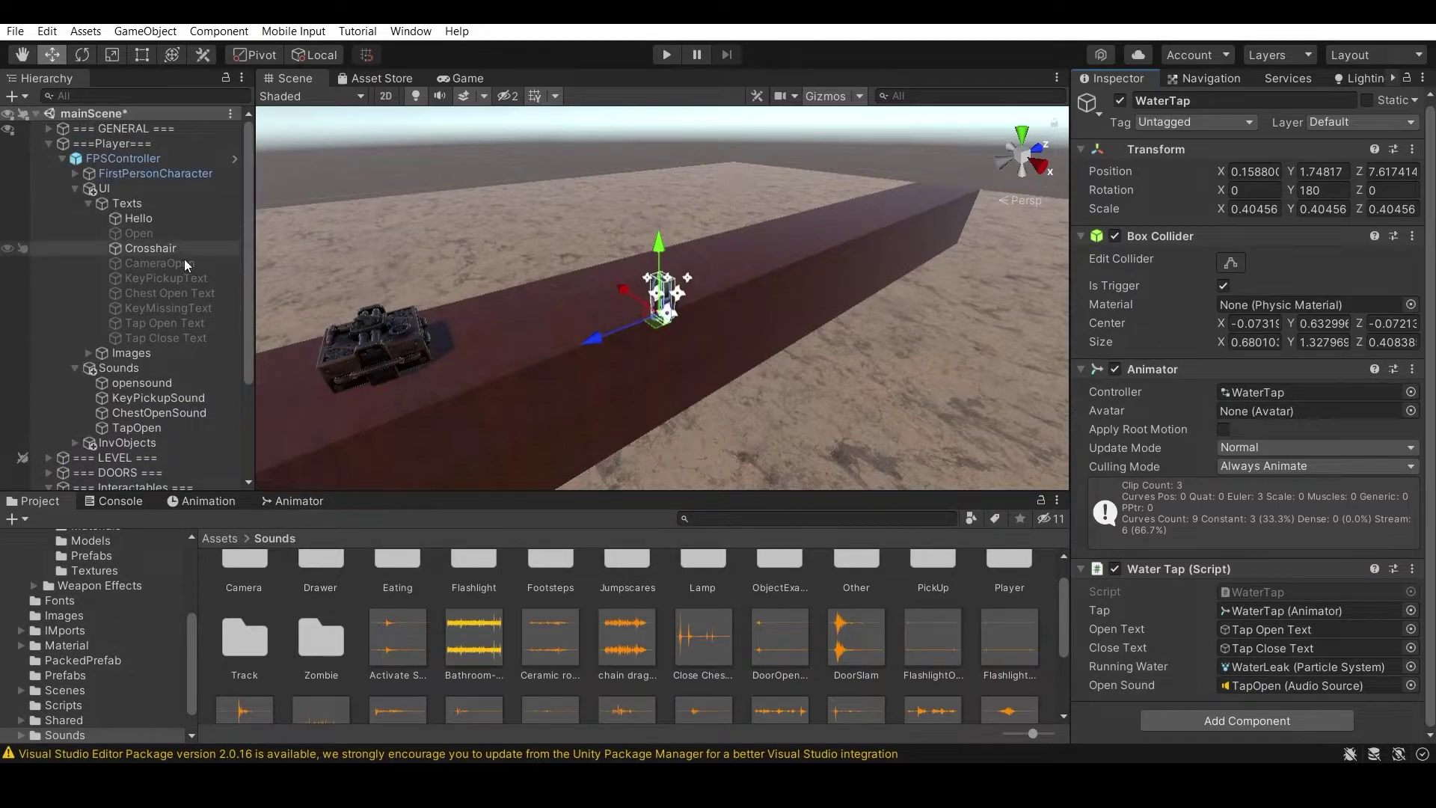
right_click(141, 158)
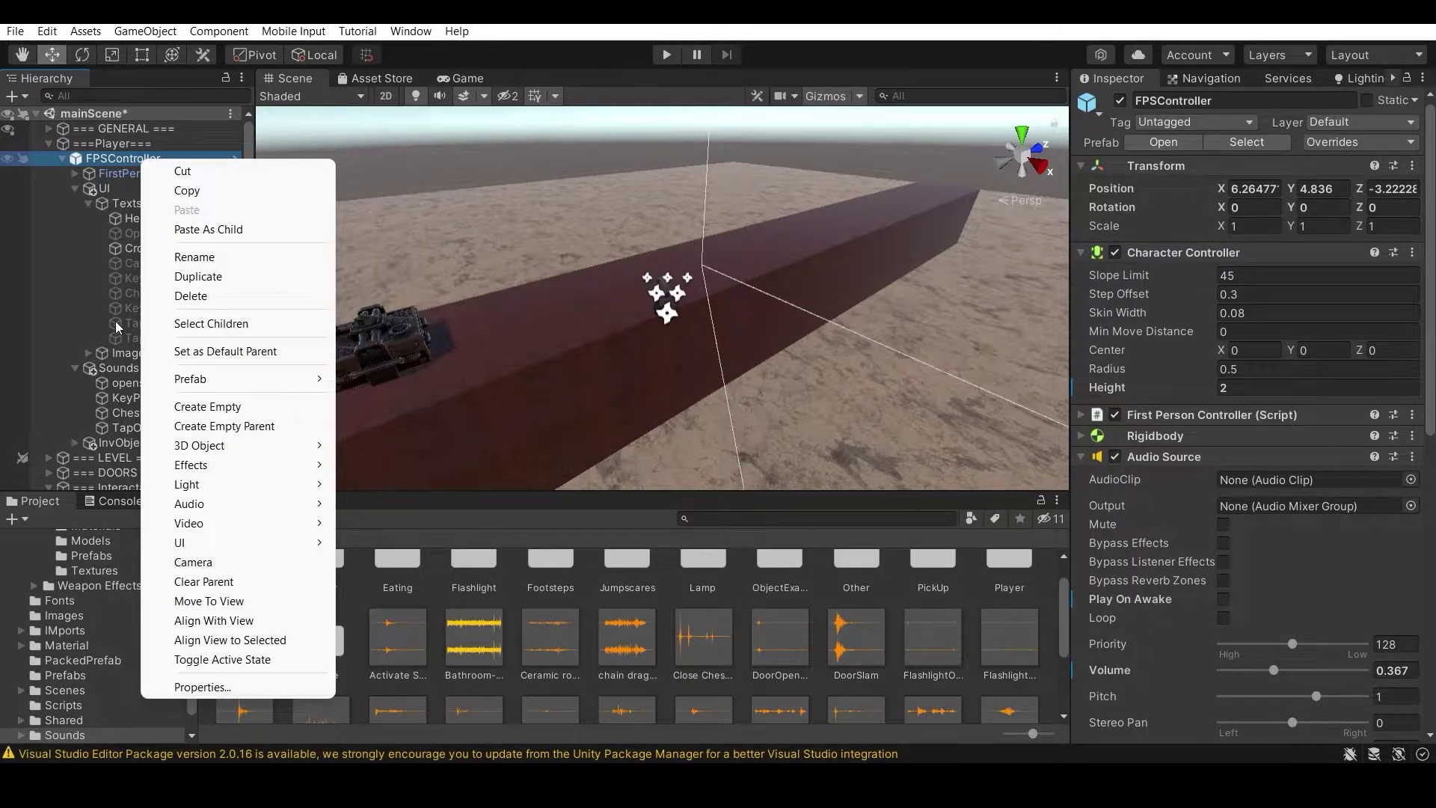
mouse_move(233, 515)
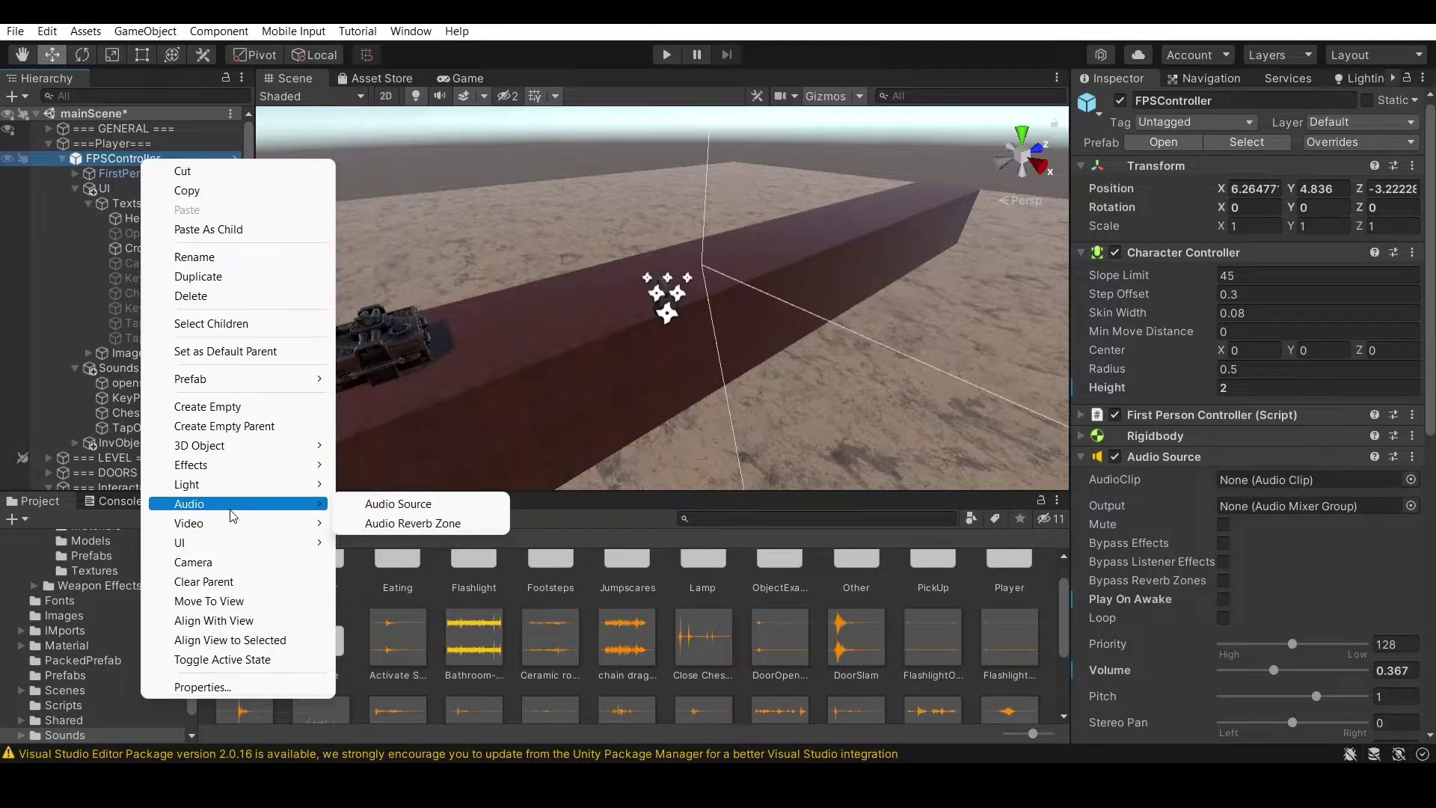
mouse_move(240, 543)
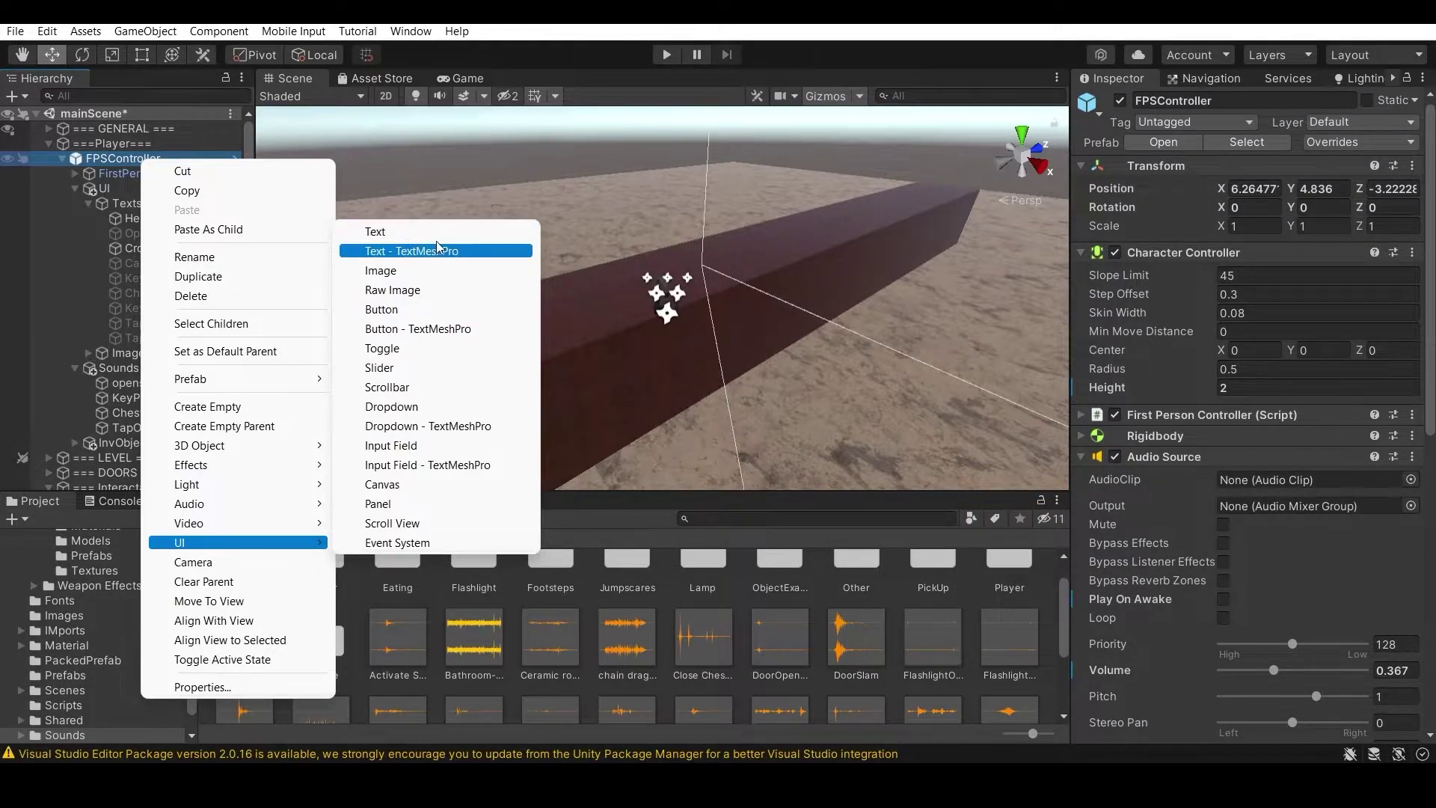
left_click(129, 292)
Review the text content, font settings and active state of the Tap Close Text and Tap Open Text objects.
left_click(145, 338)
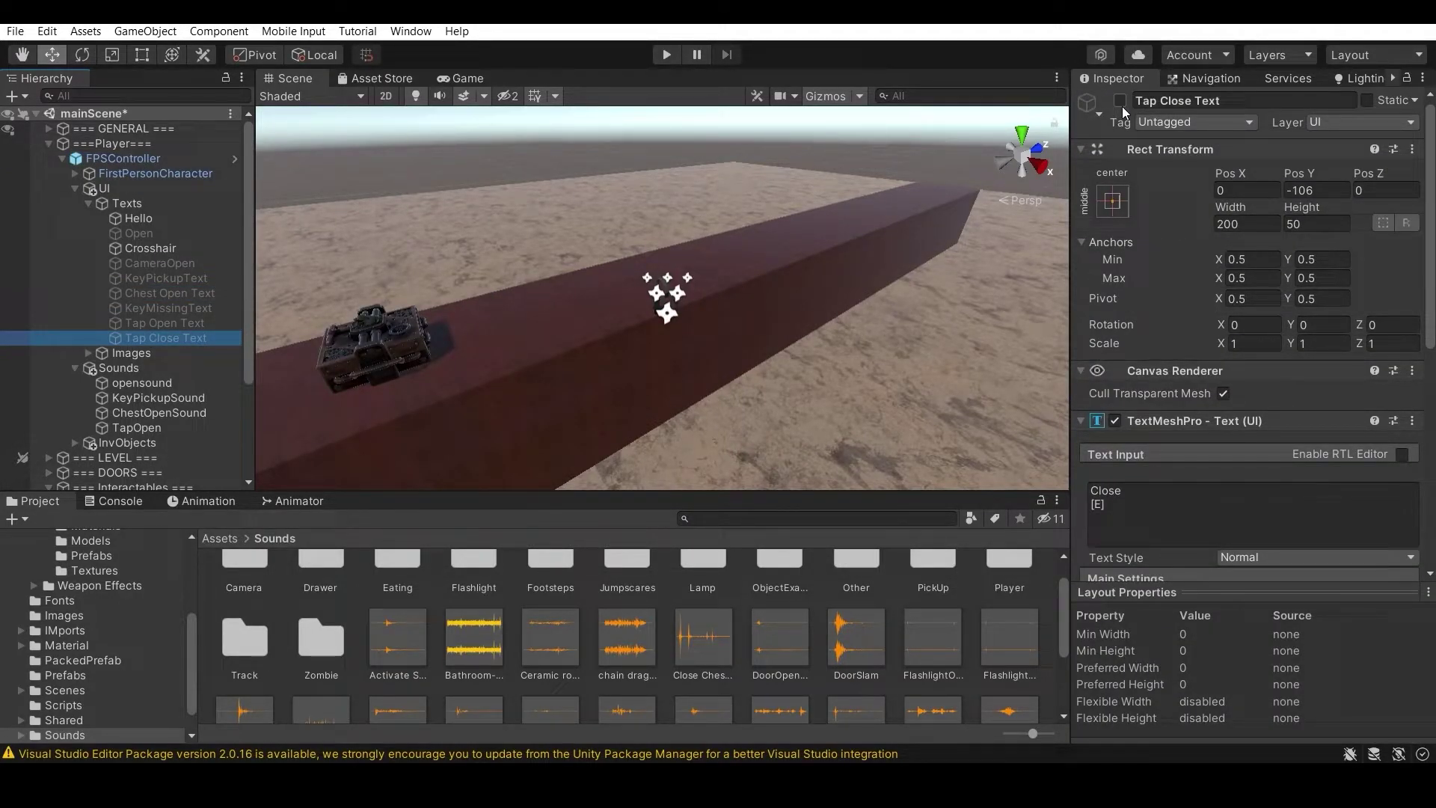
scroll(1159, 505, "down", 5)
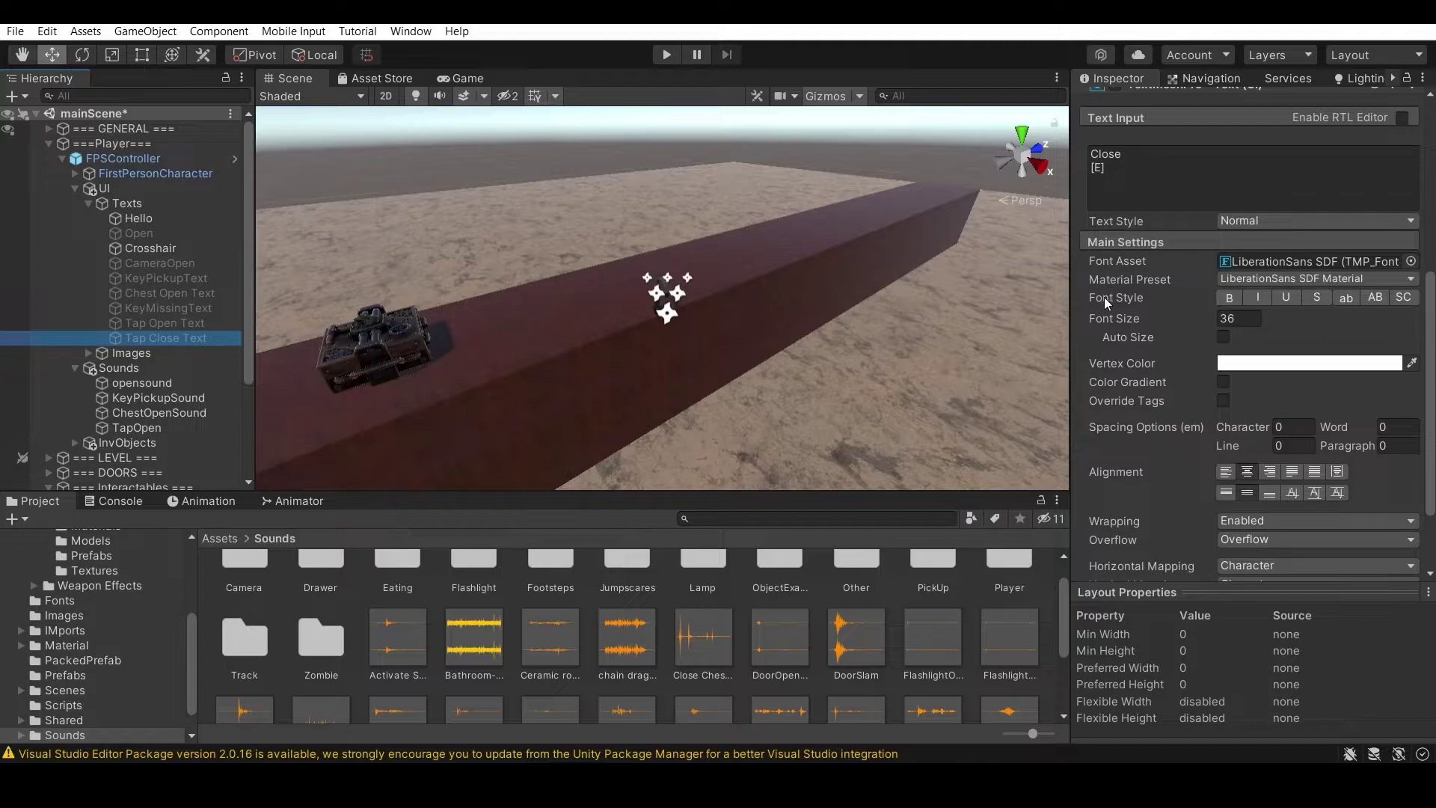
left_click(157, 323)
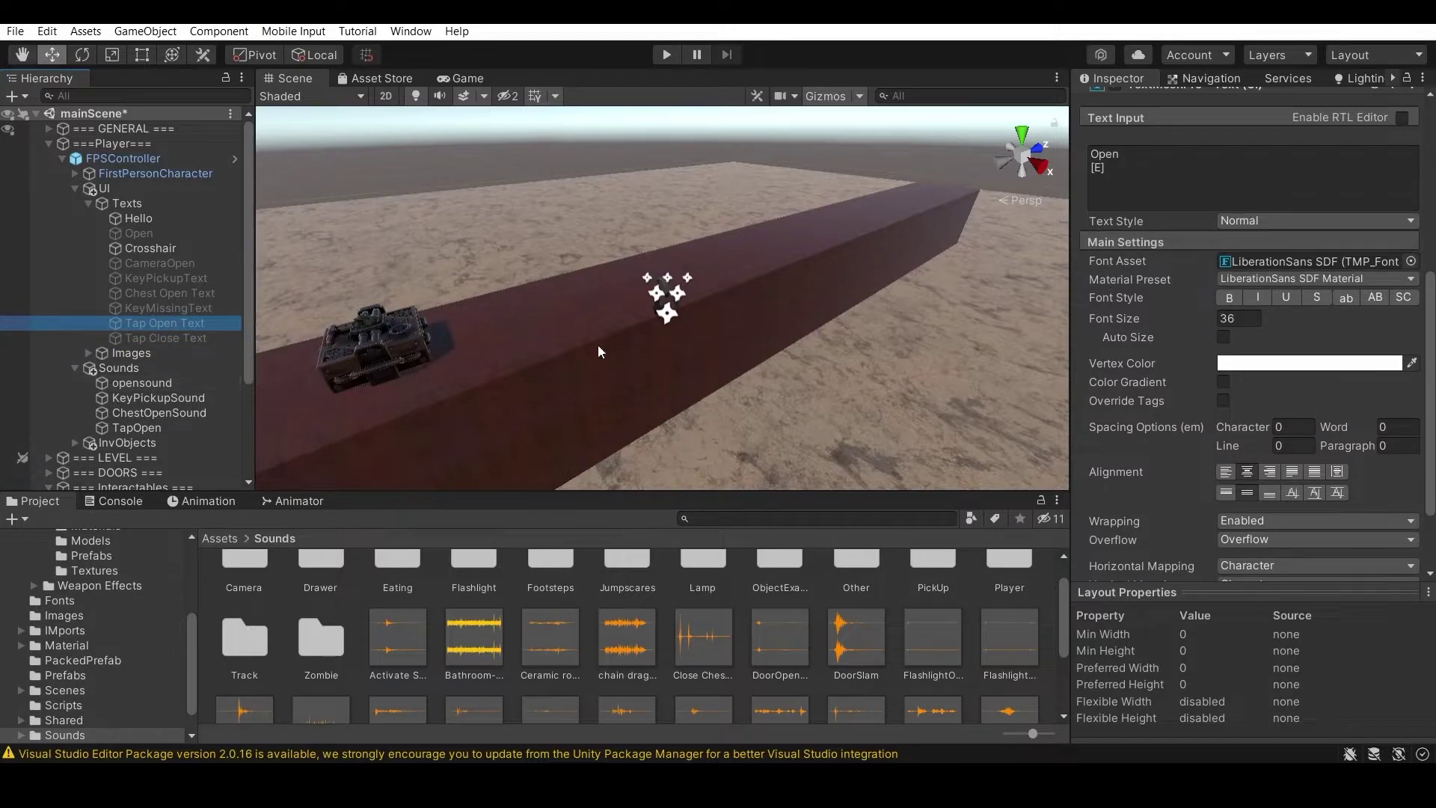
scroll(1124, 210, "up", 5)
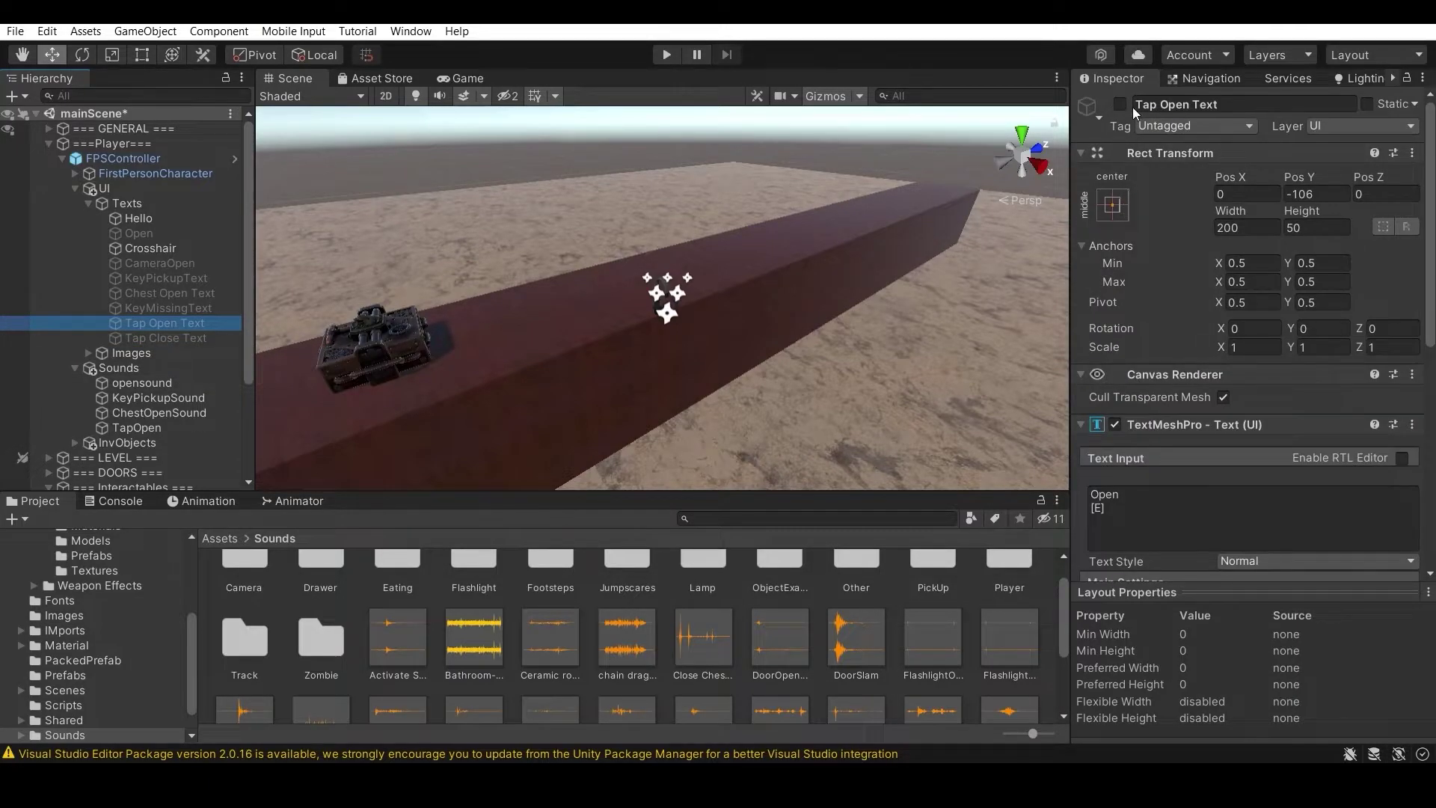
Assign the Tap Close Text object to the Close Text reference of the Water Tap script on WaterTap.
scroll(215, 470, "down", 3)
left_click(163, 450)
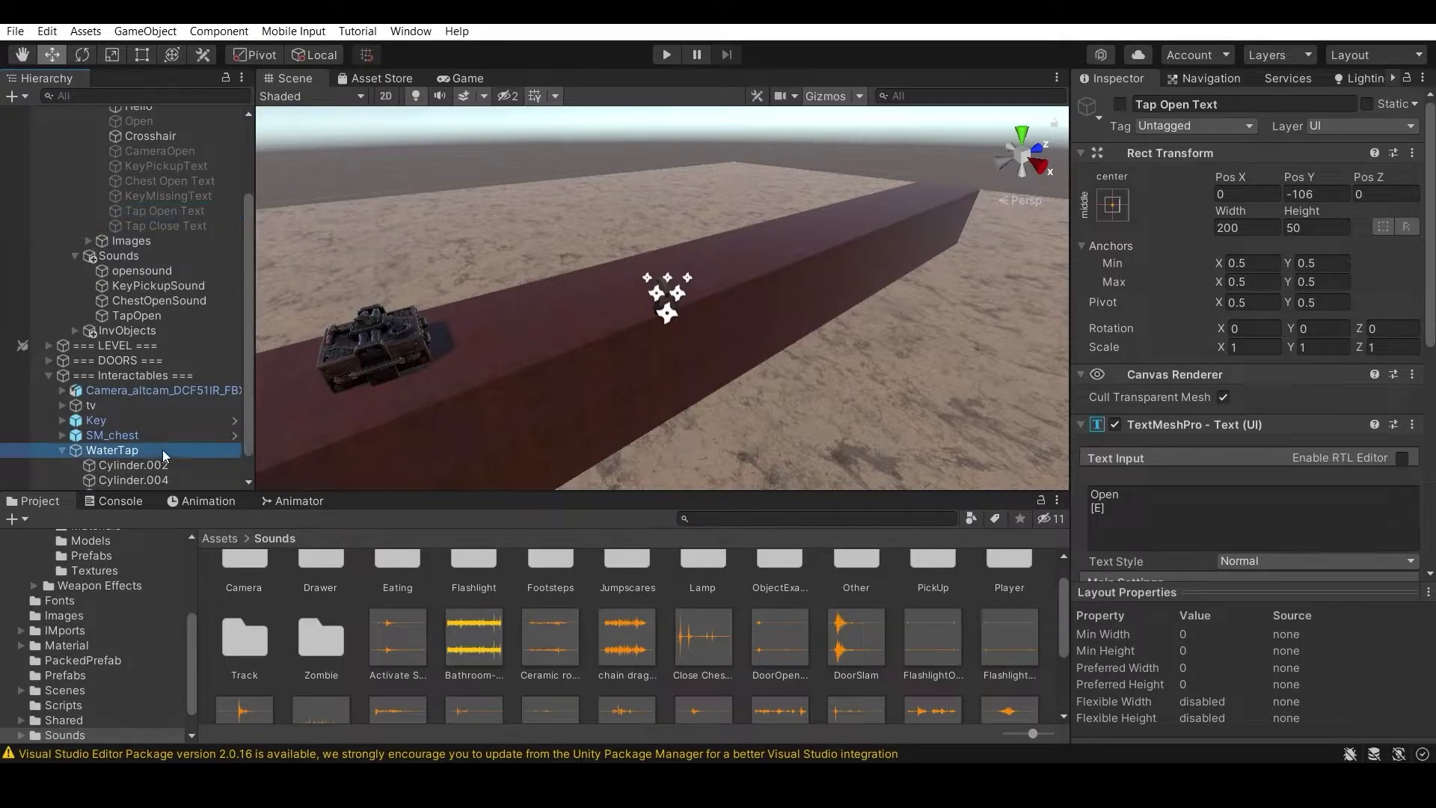
left_click_drag(157, 226, 1322, 640)
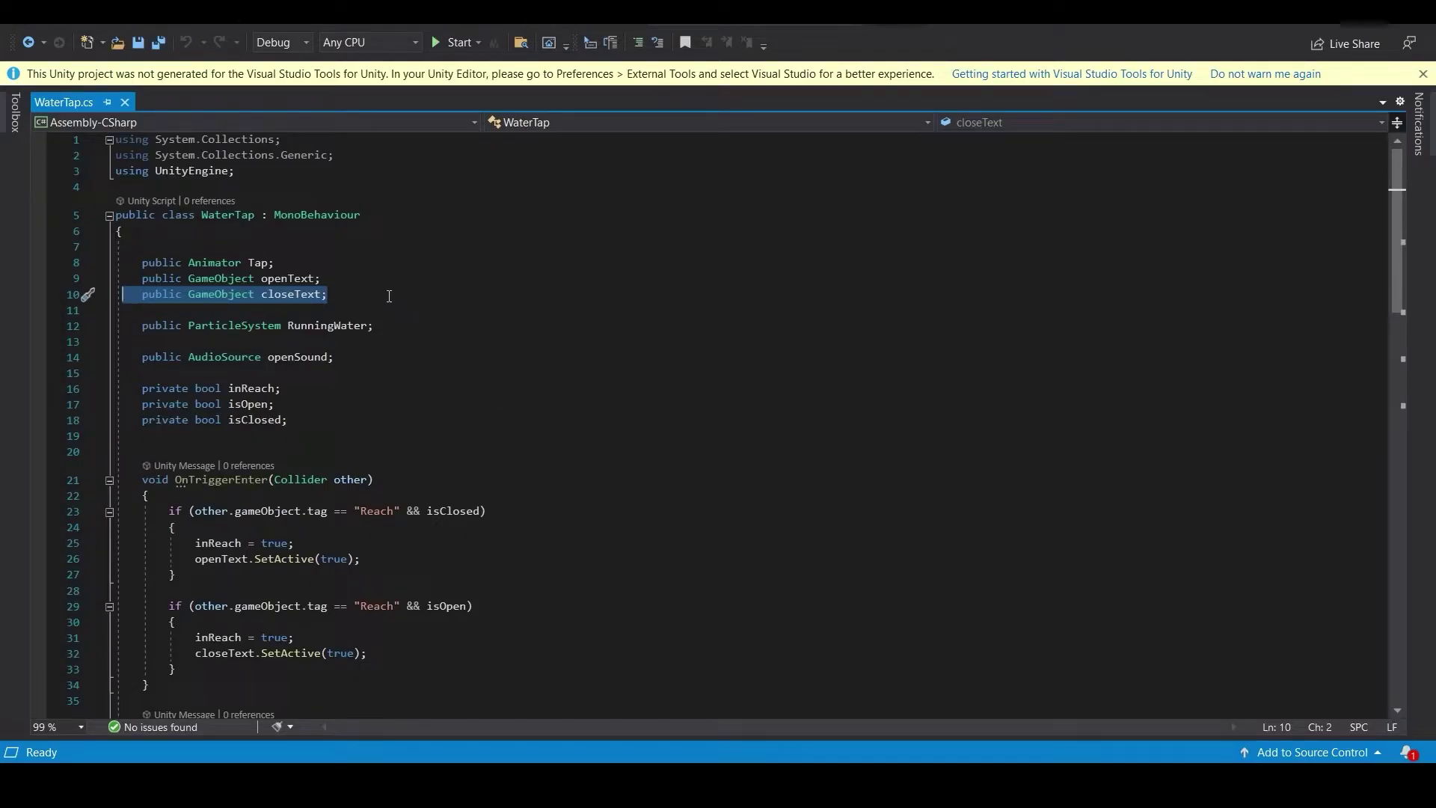
Switch to Visual Studio and review the public references and private bool declarations in WaterTap.cs.
left_click(386, 293)
left_click_drag(119, 246, 344, 361)
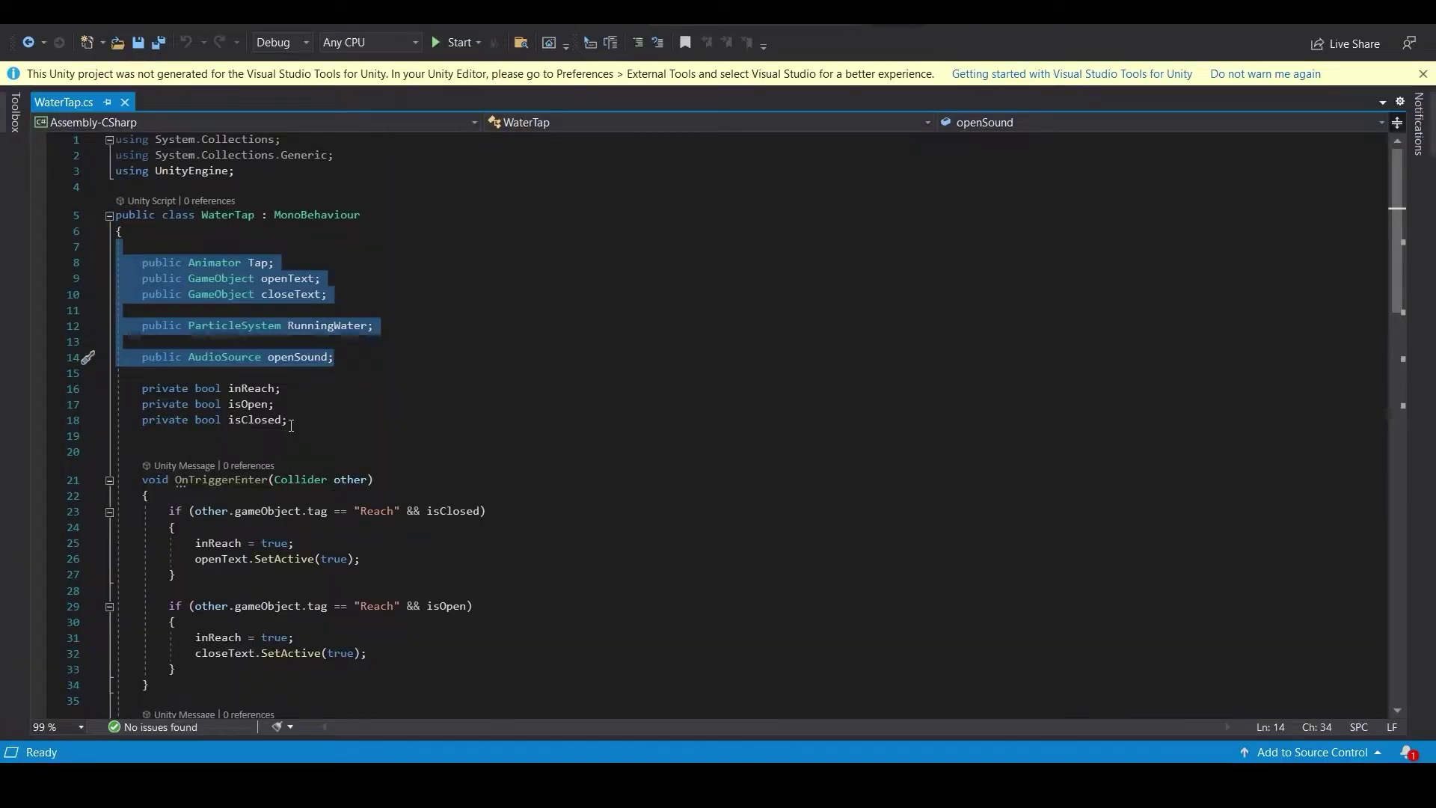
left_click_drag(288, 420, 116, 393)
left_click(275, 404)
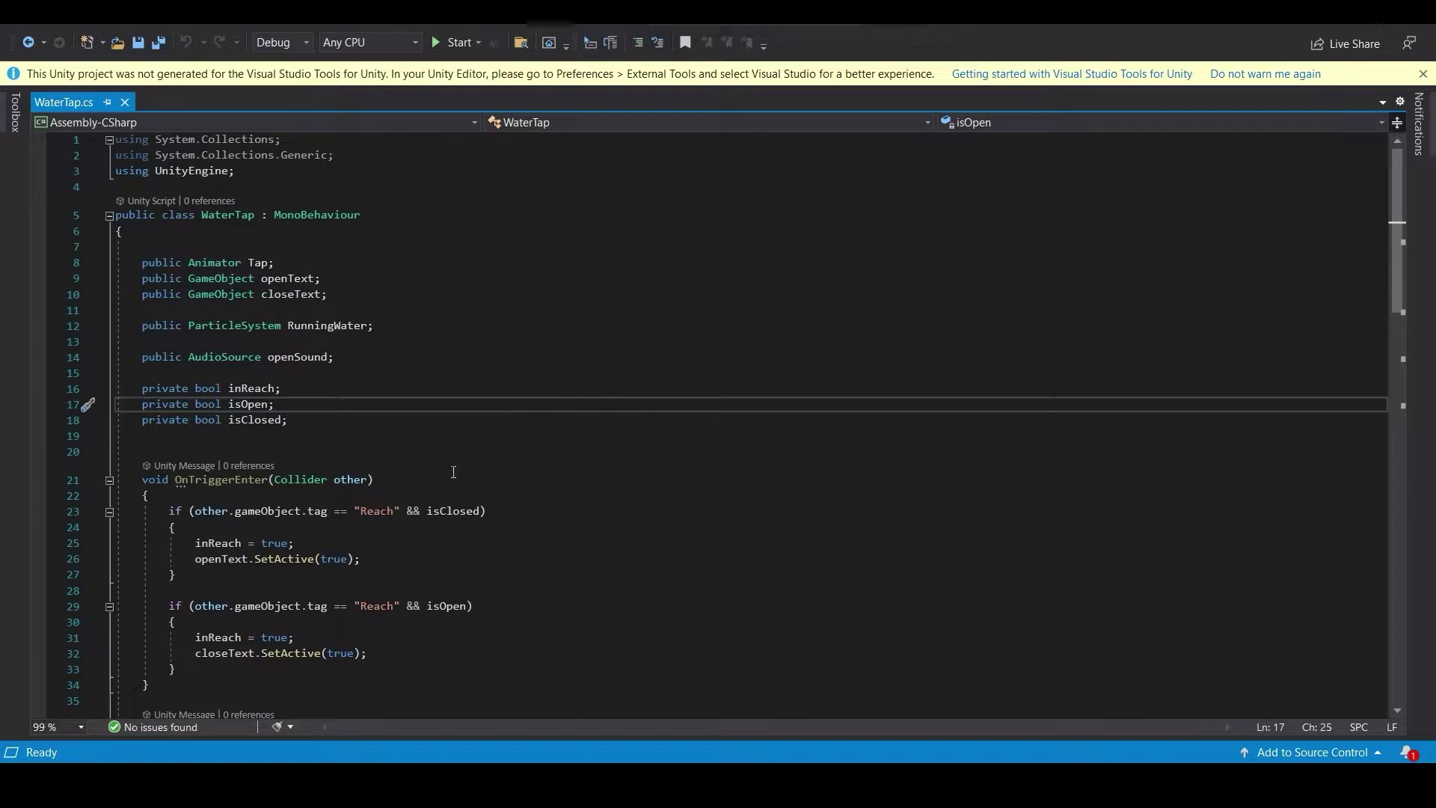
Examine the OnTriggerEnter method in WaterTap.cs, including its Collider parameter and the Reach tag conditions.
scroll(179, 386, "down", 2)
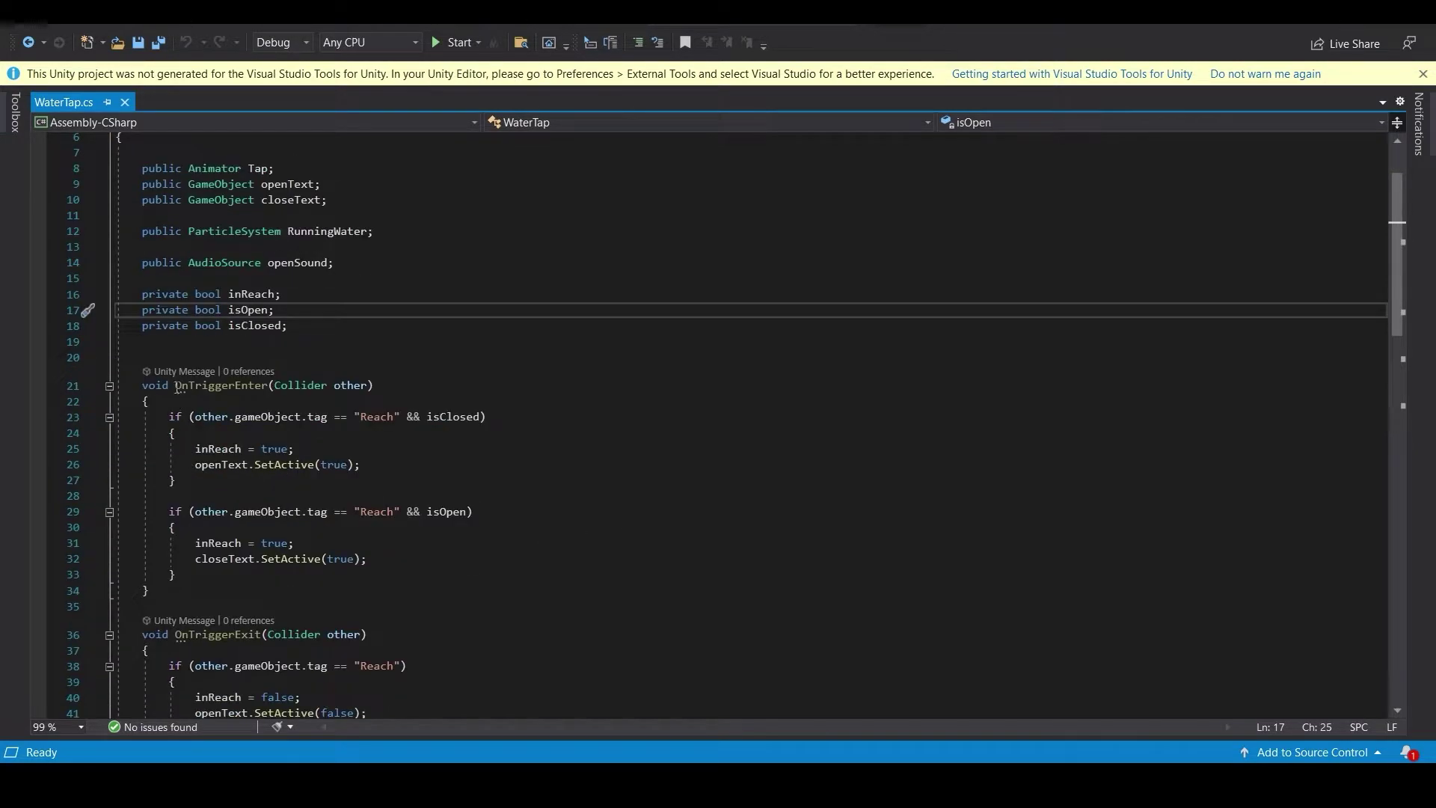
left_click_drag(140, 386, 374, 387)
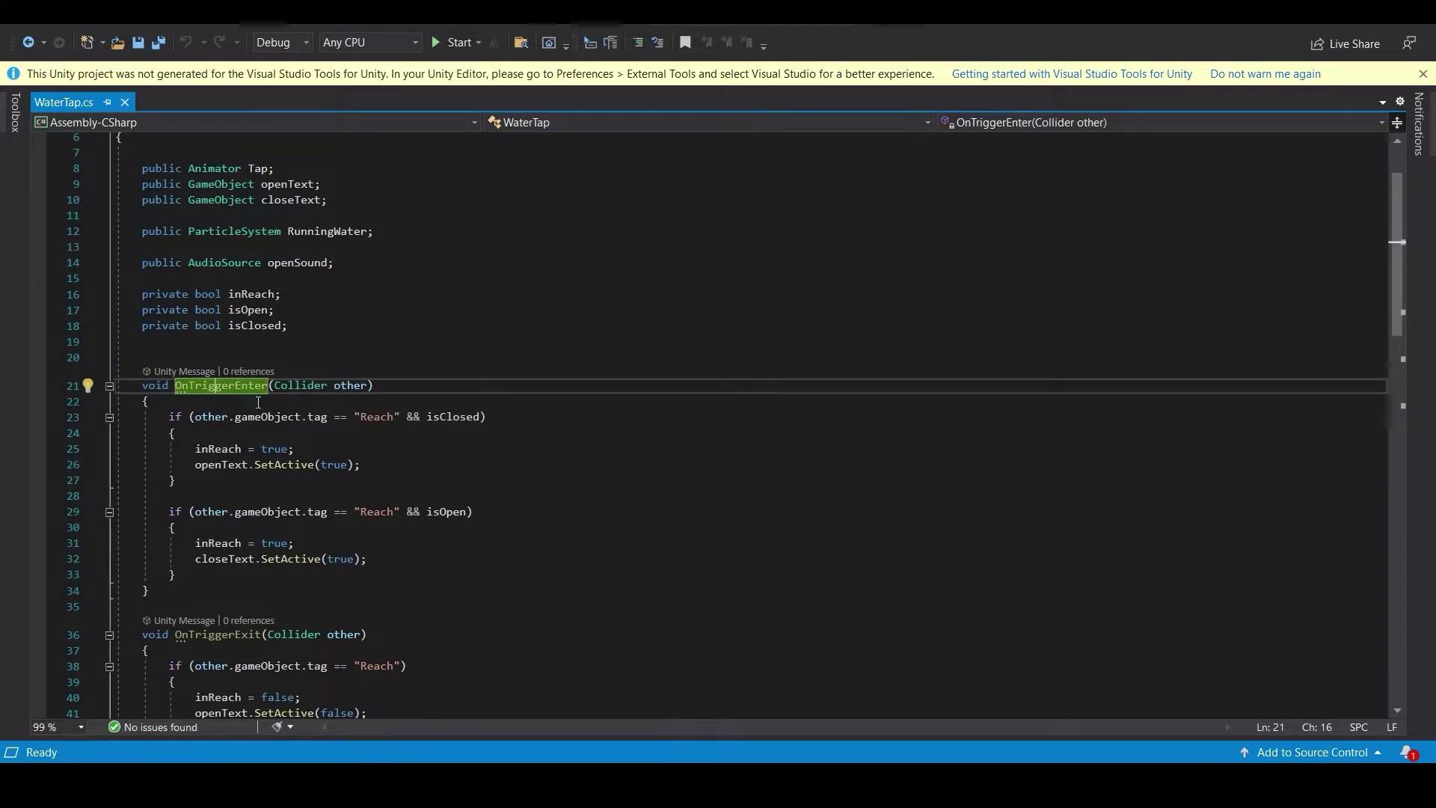
key("Up")
double_click(177, 386)
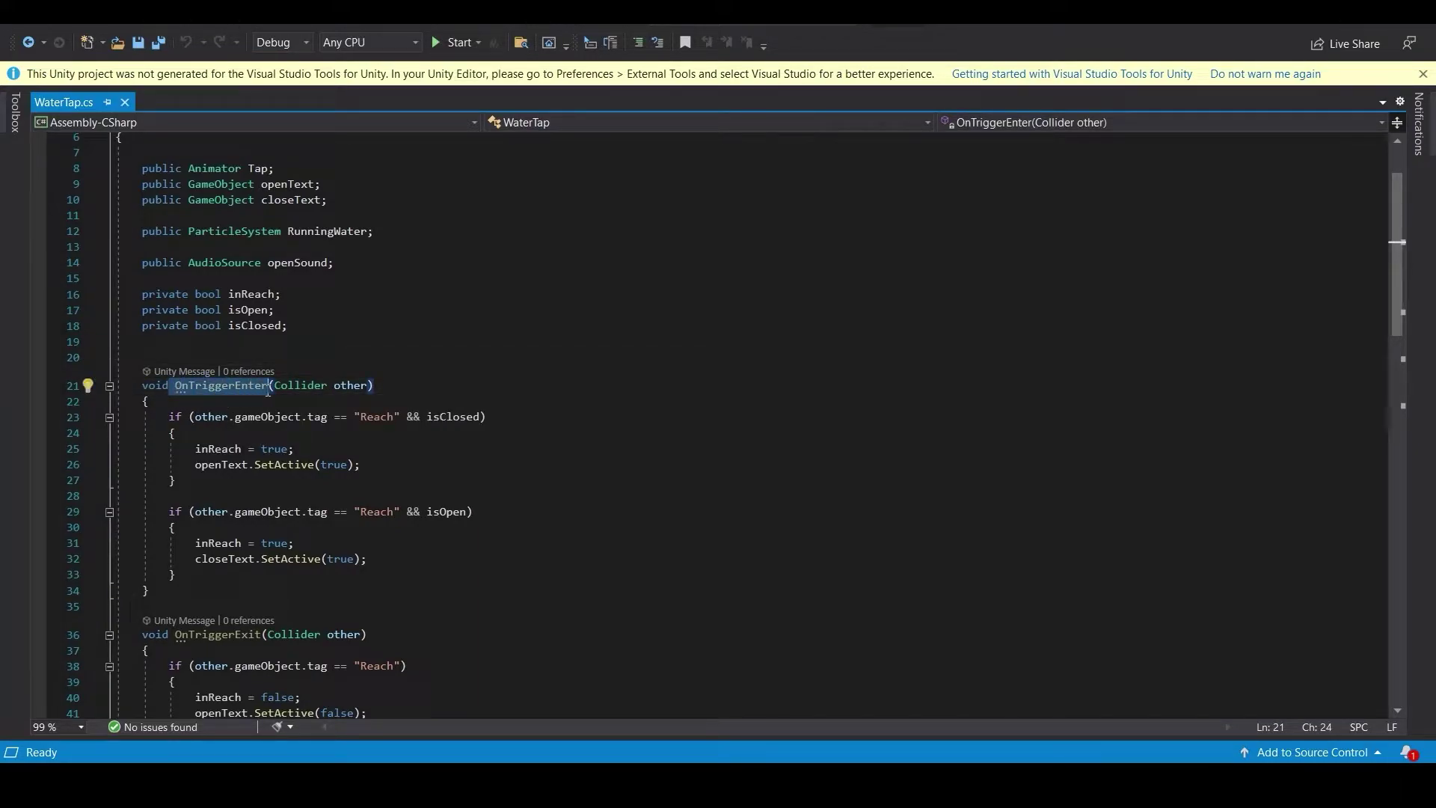
key("alt+Tab")
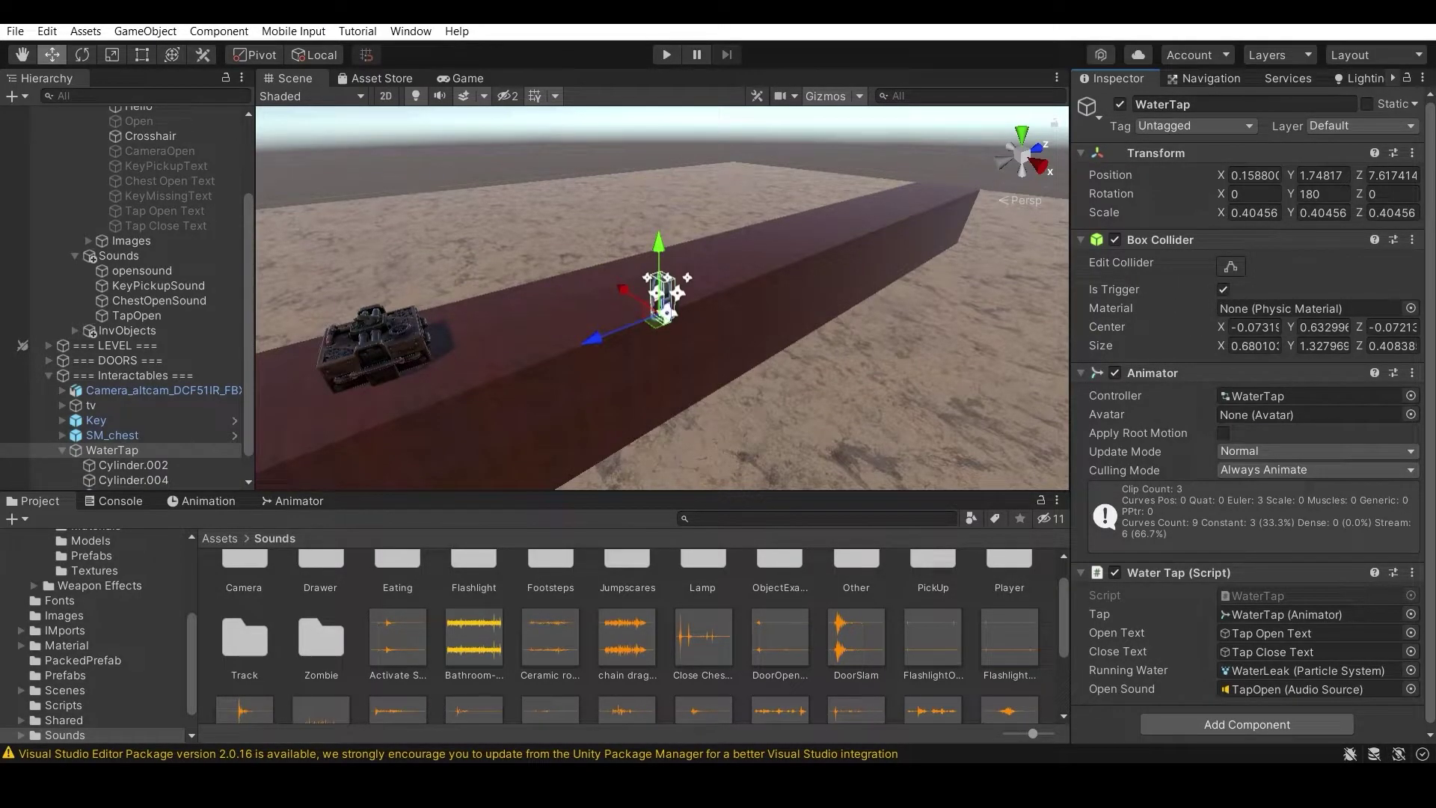
key("alt+Tab")
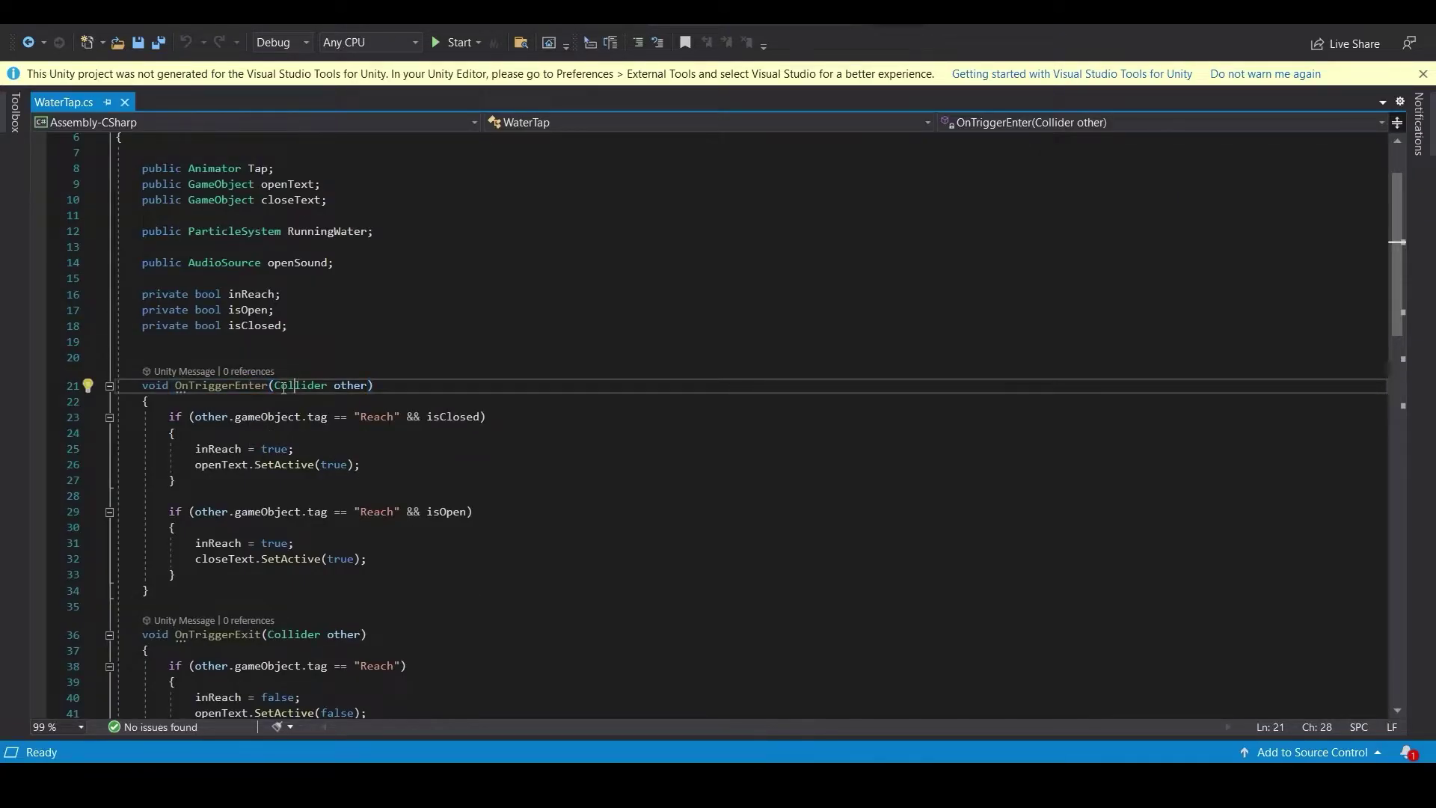
left_click_drag(274, 386, 328, 385)
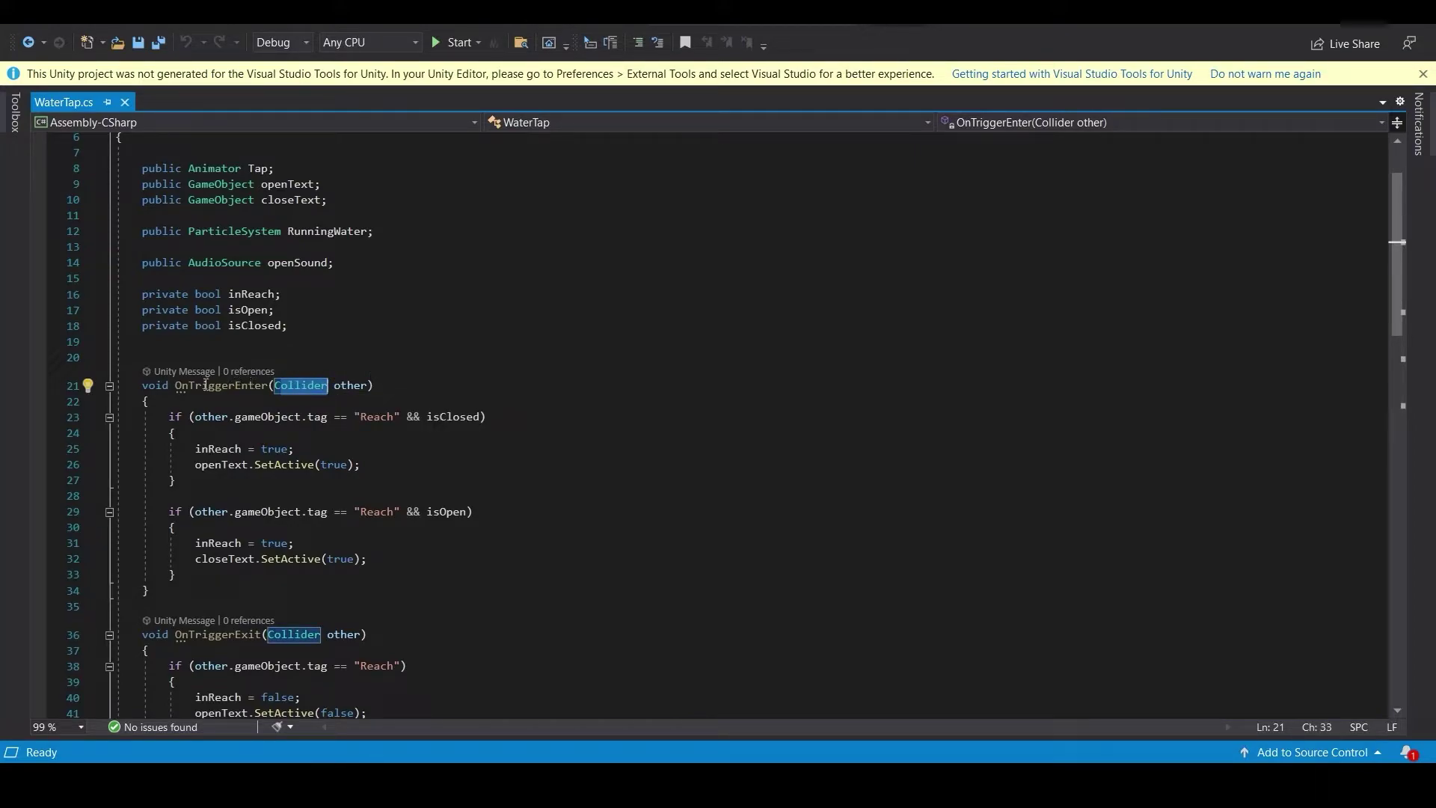
mouse_move(195, 387)
left_click(288, 357)
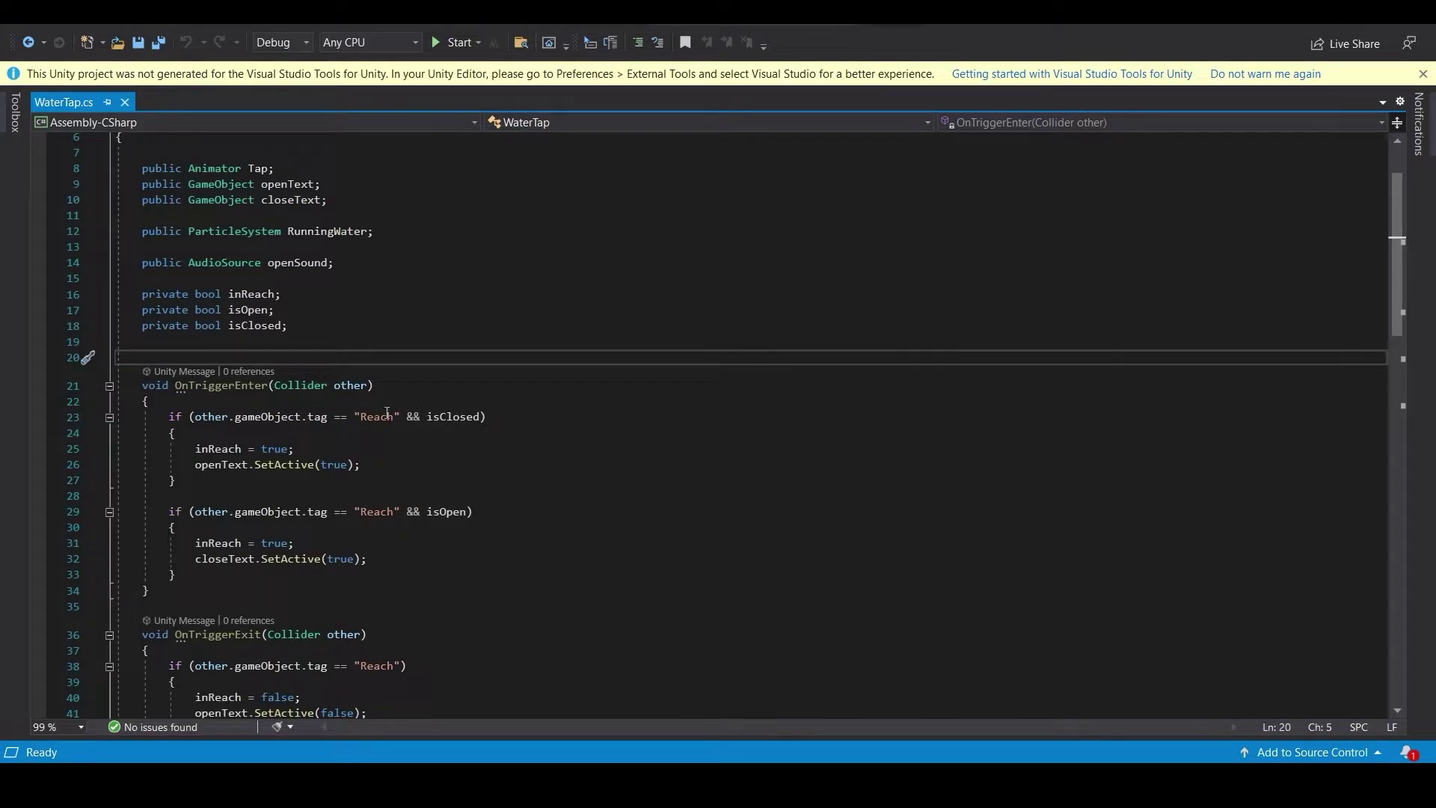
Switch to Unity and frame FirstPersonCharacter in the scene to inspect the colliders in front of the camera.
left_click(591, 766)
scroll(201, 231, "up", 3)
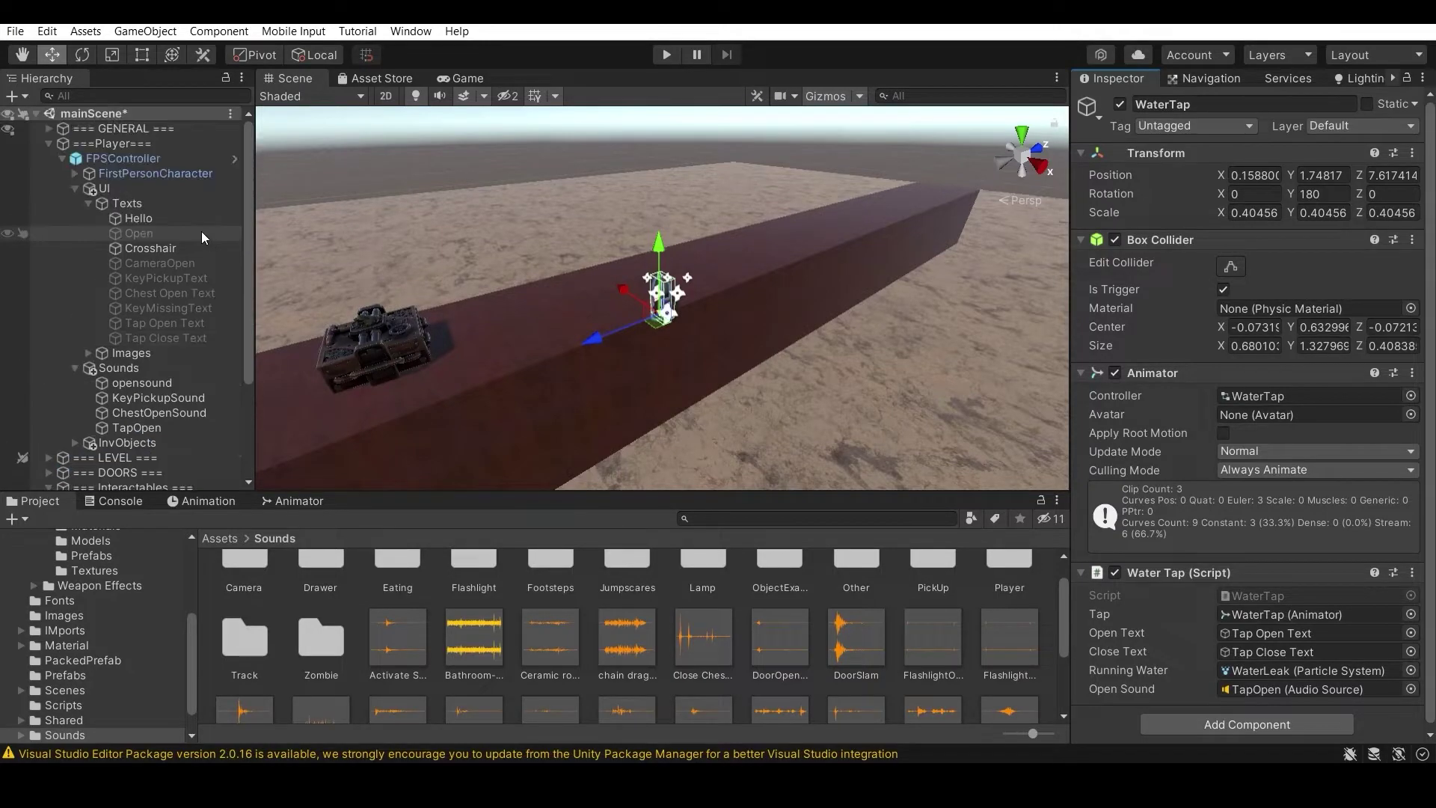
left_click(136, 175)
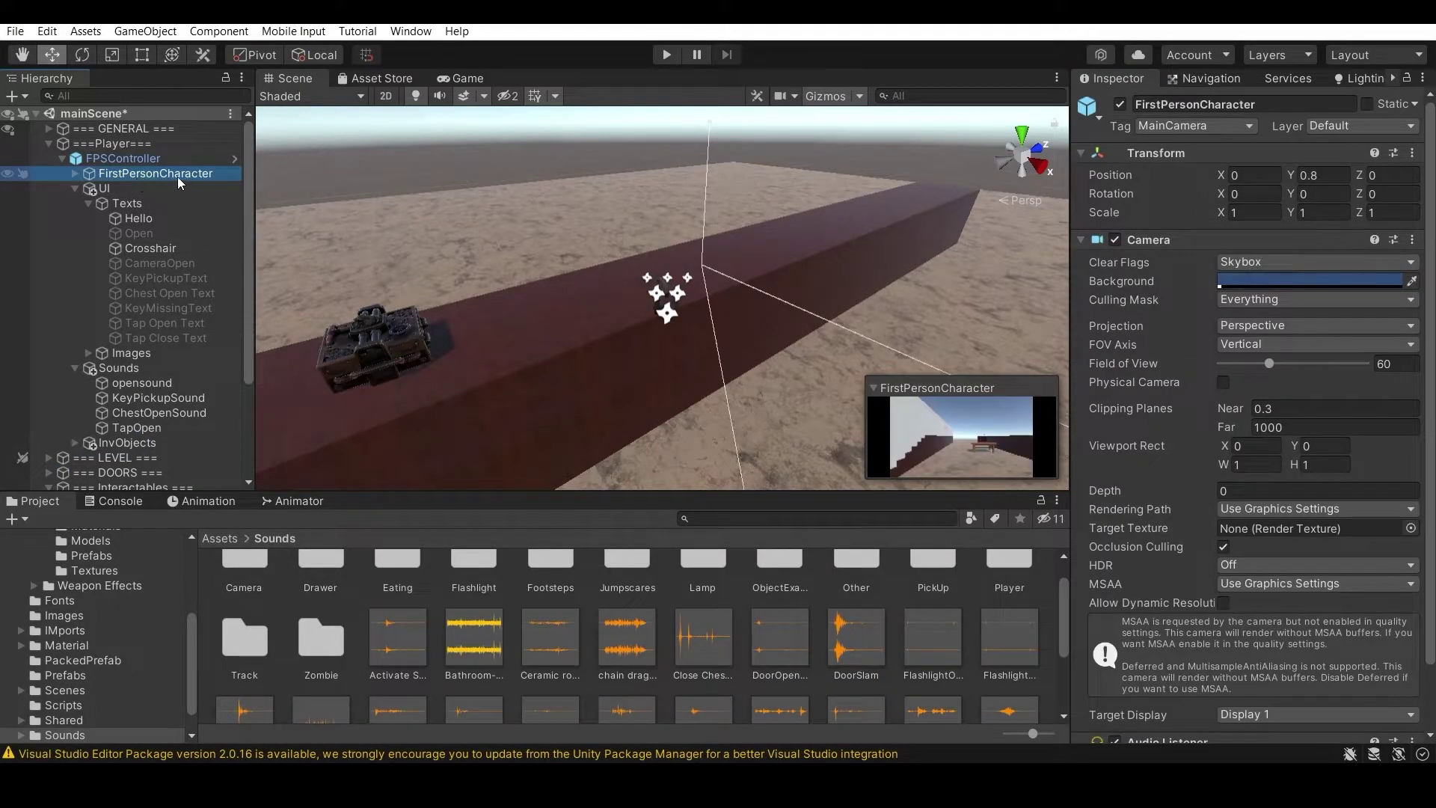
key("f")
scroll(1044, 315, "up", 5)
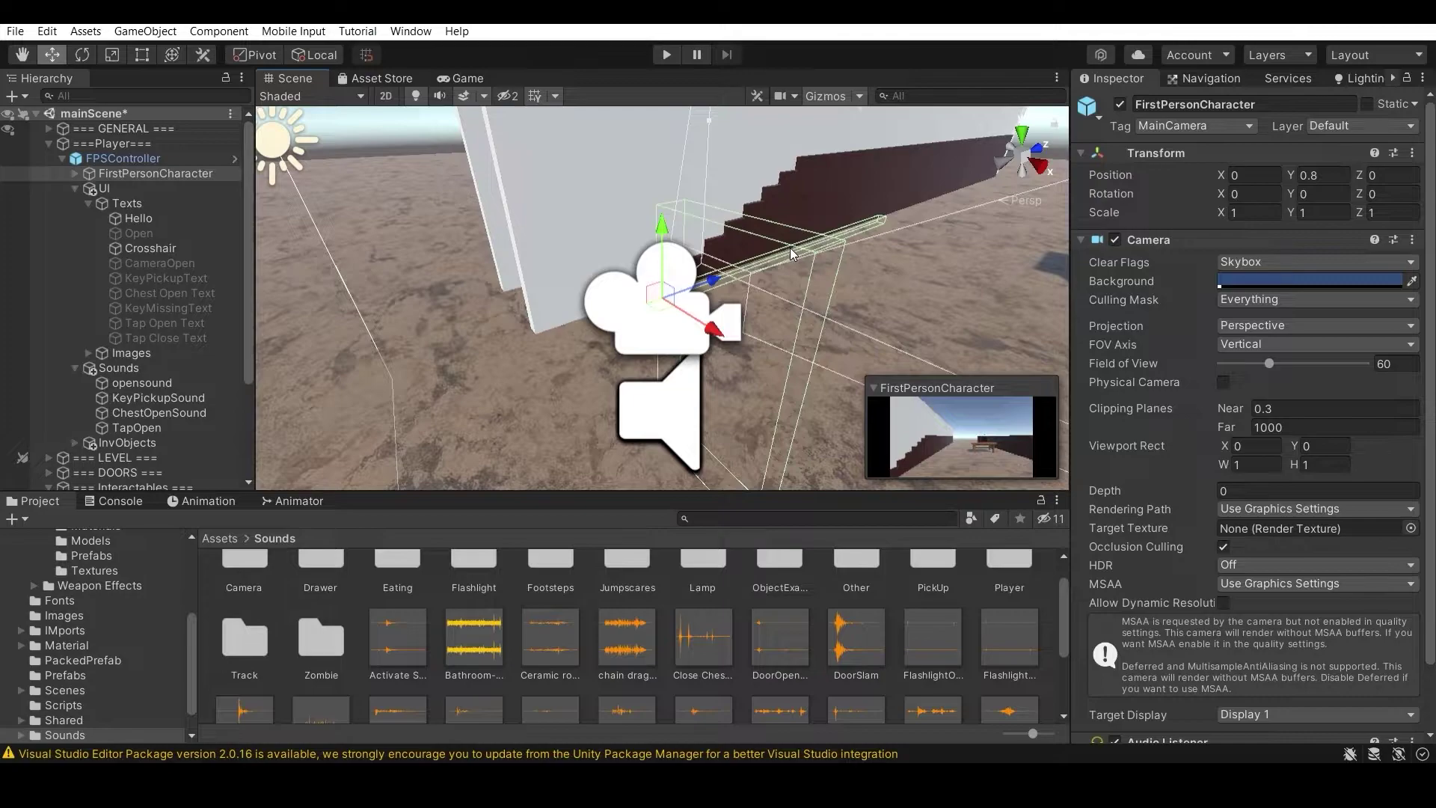
left_click_drag(791, 254, 853, 323, "alt")
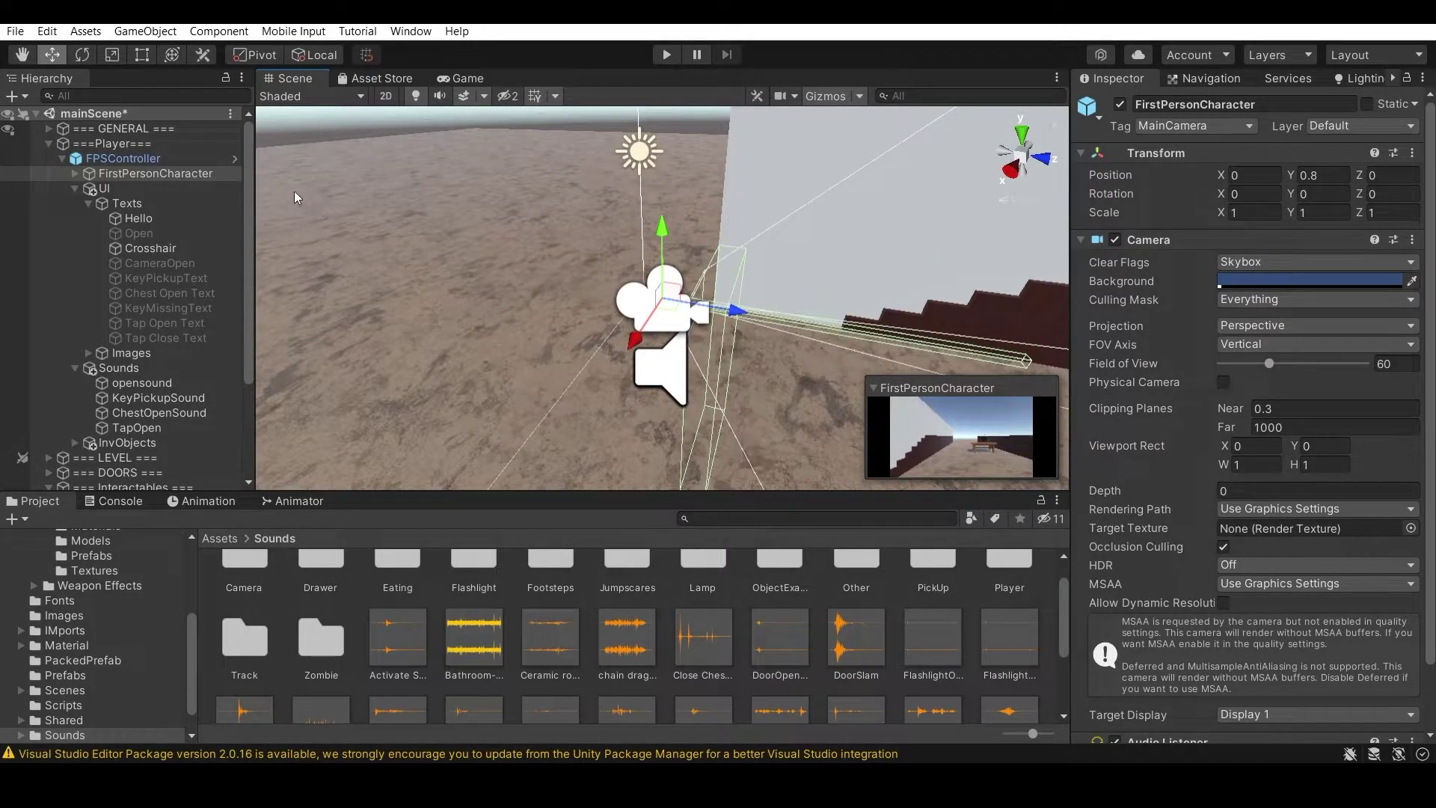
Inspect the tag, trigger Box Collider and Rigidbody constraints of the Reach and Reach (1) objects under FirstPersonCharacter.
left_click(74, 174)
left_click(134, 188)
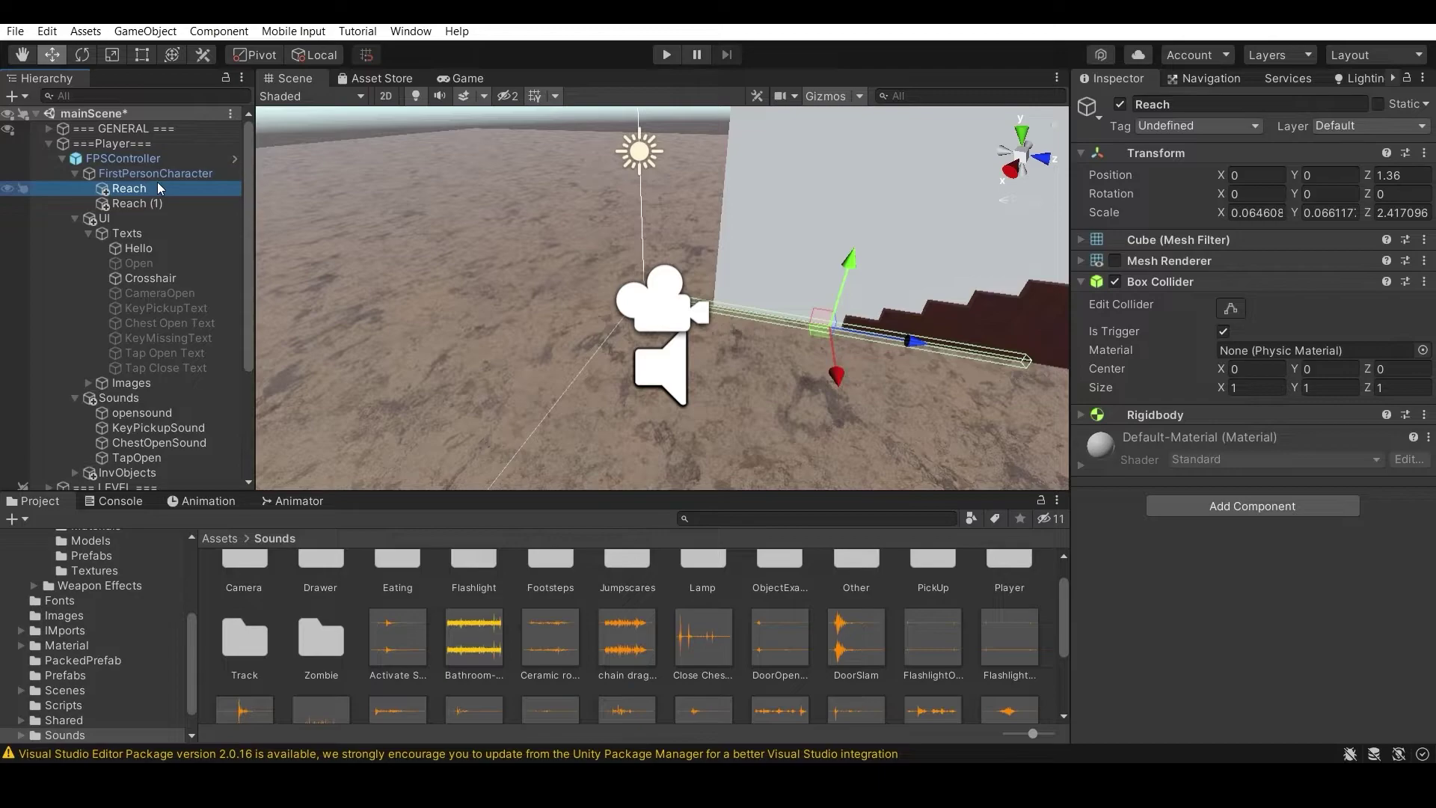
left_click(1089, 416)
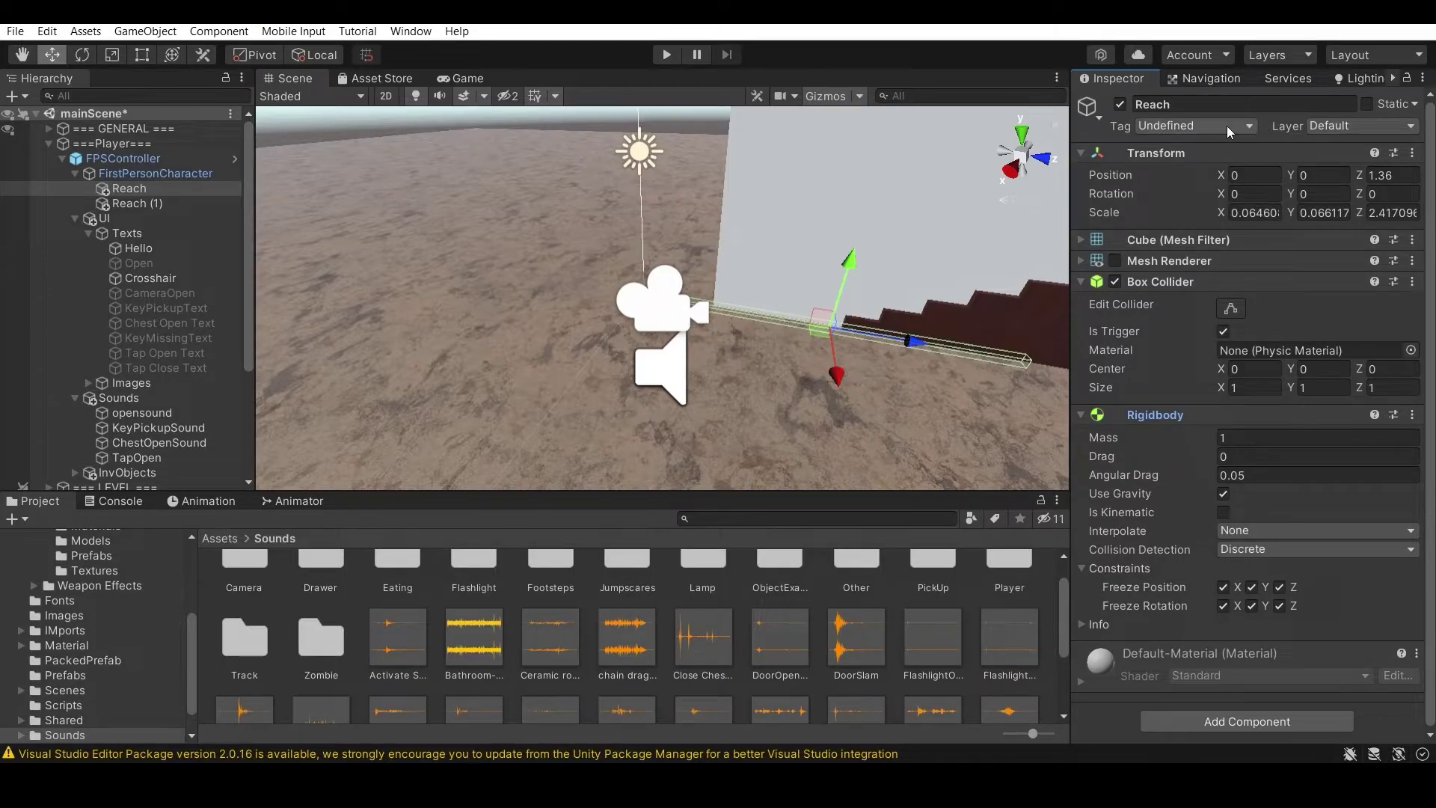
left_click(184, 202)
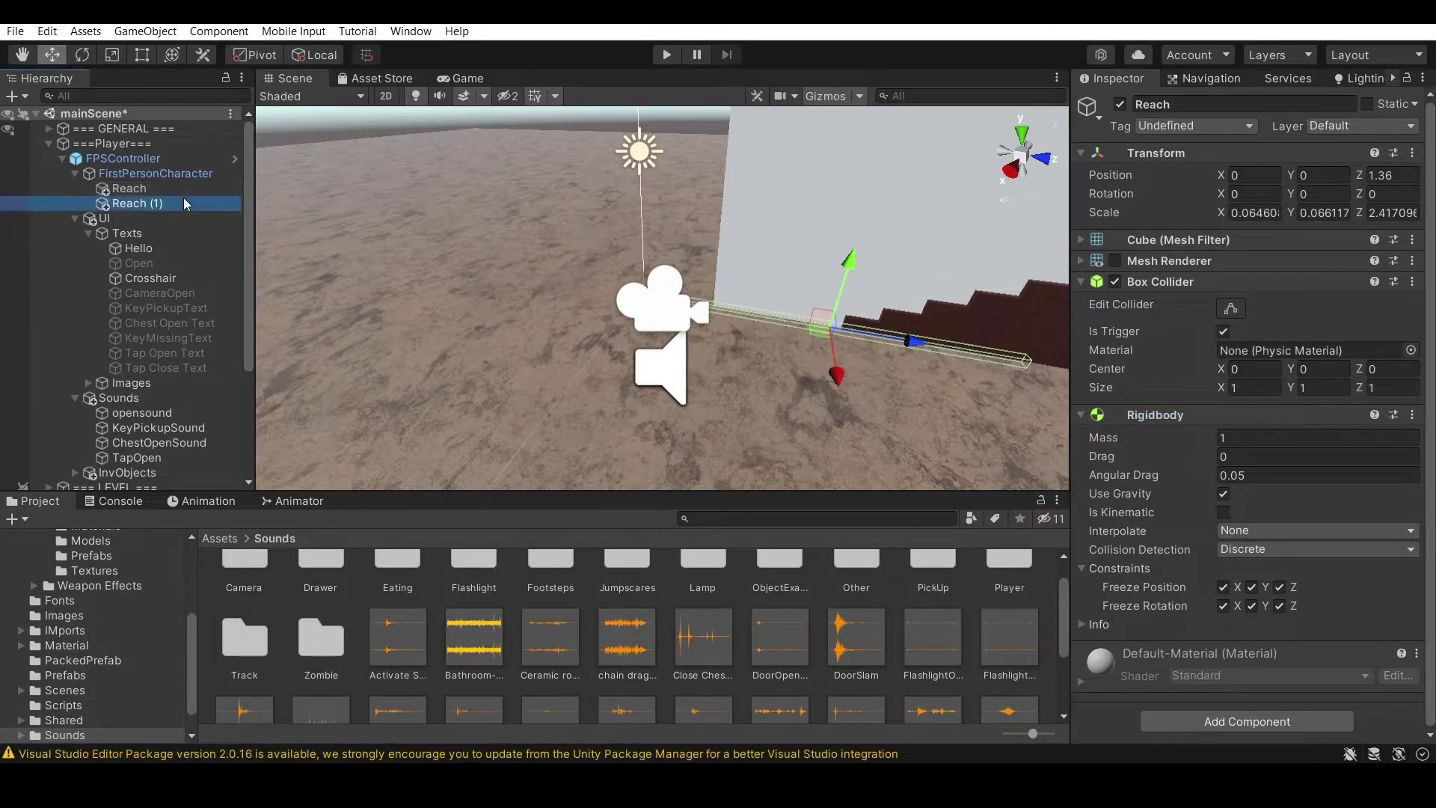
left_click(170, 192)
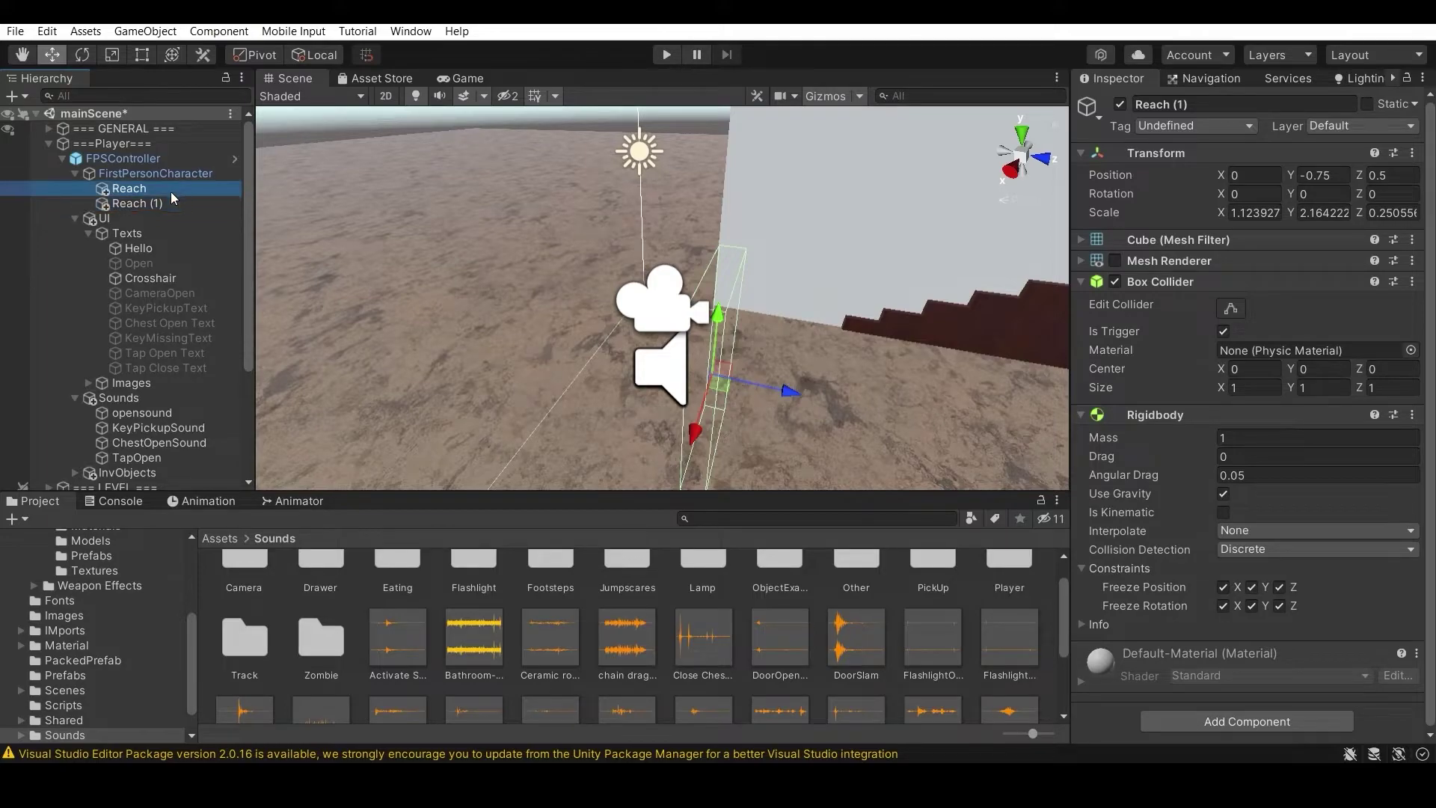
Add a new tag named Reach to the project's tag list.
left_click(1186, 127)
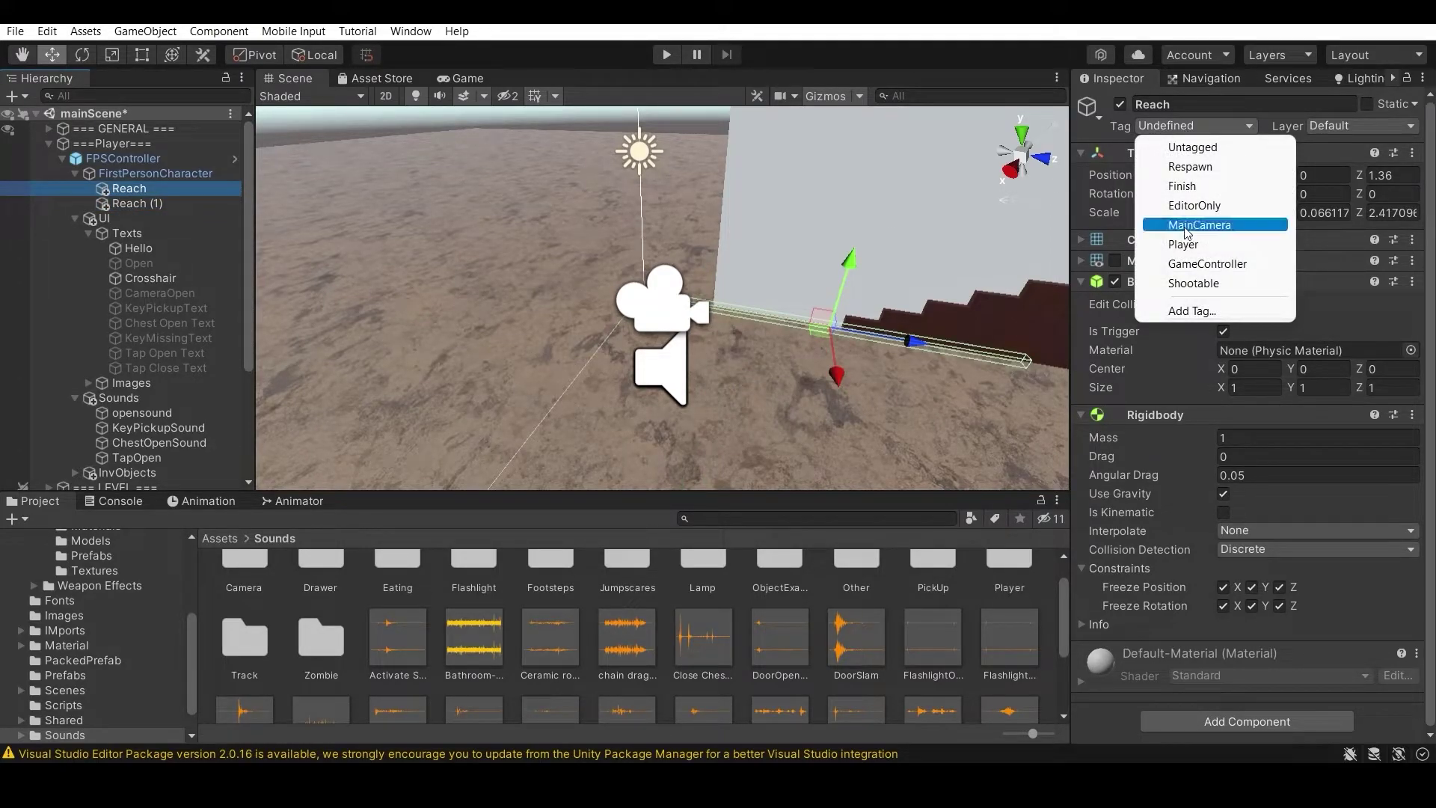
left_click(1197, 313)
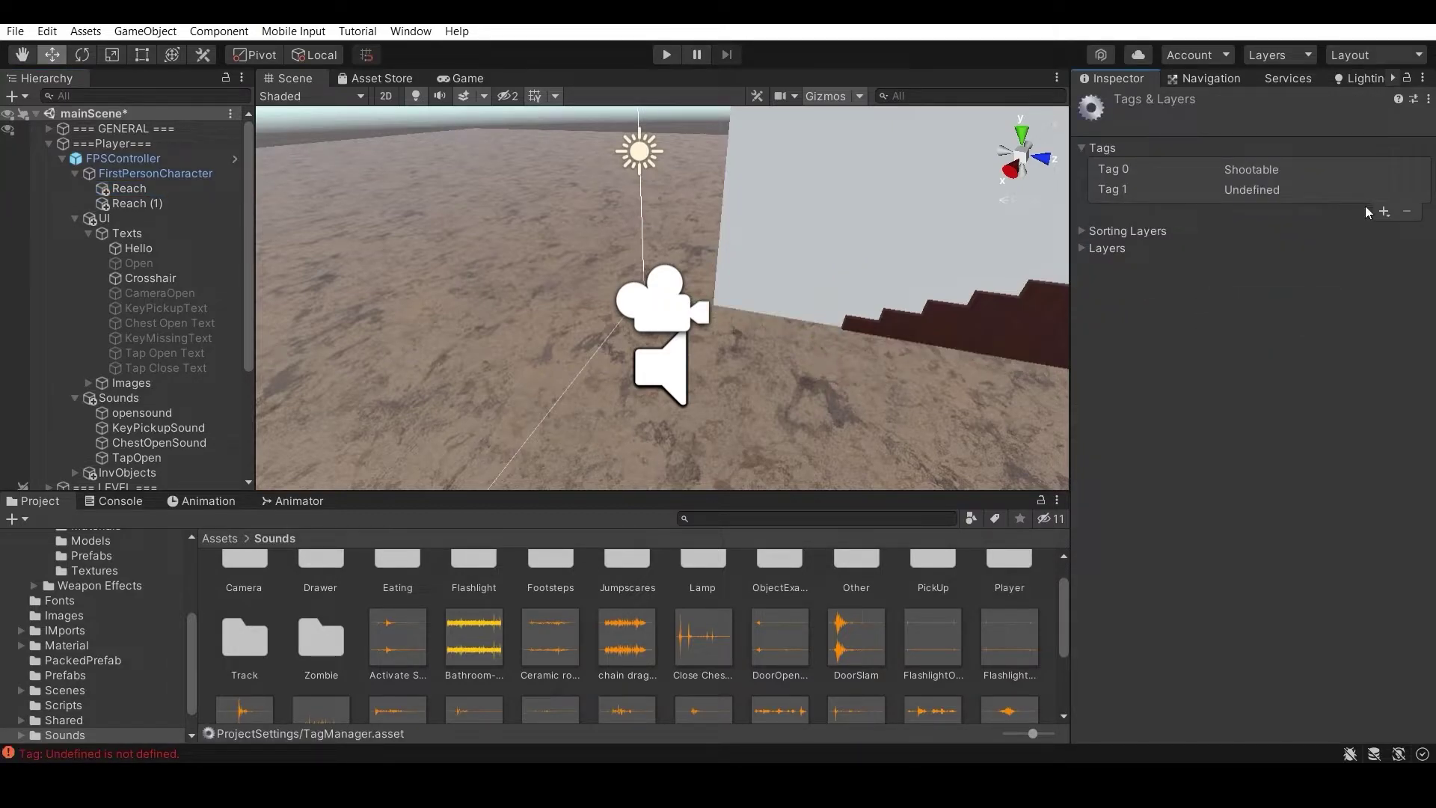
left_click(1384, 212)
type("Re")
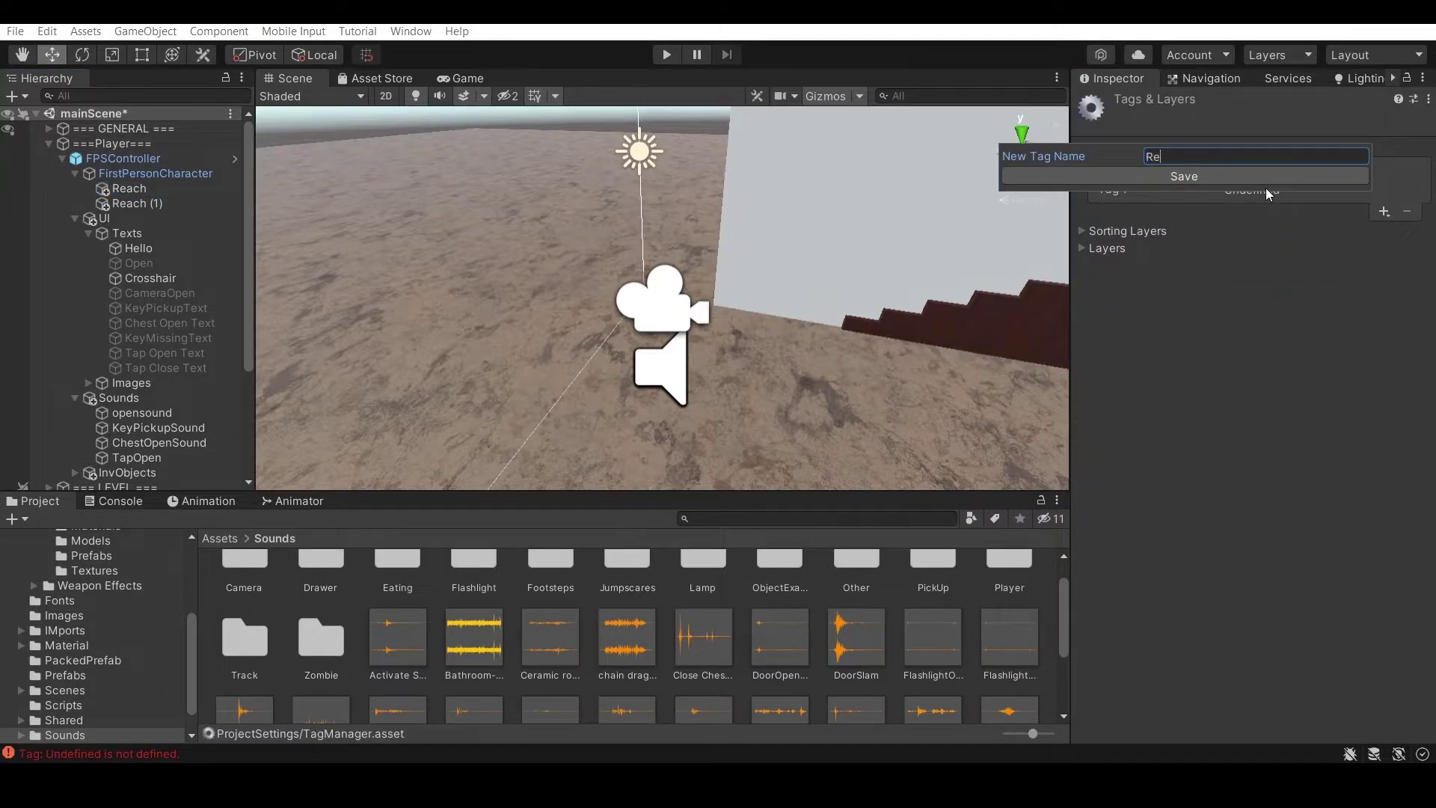
type("ach")
left_click(1265, 178)
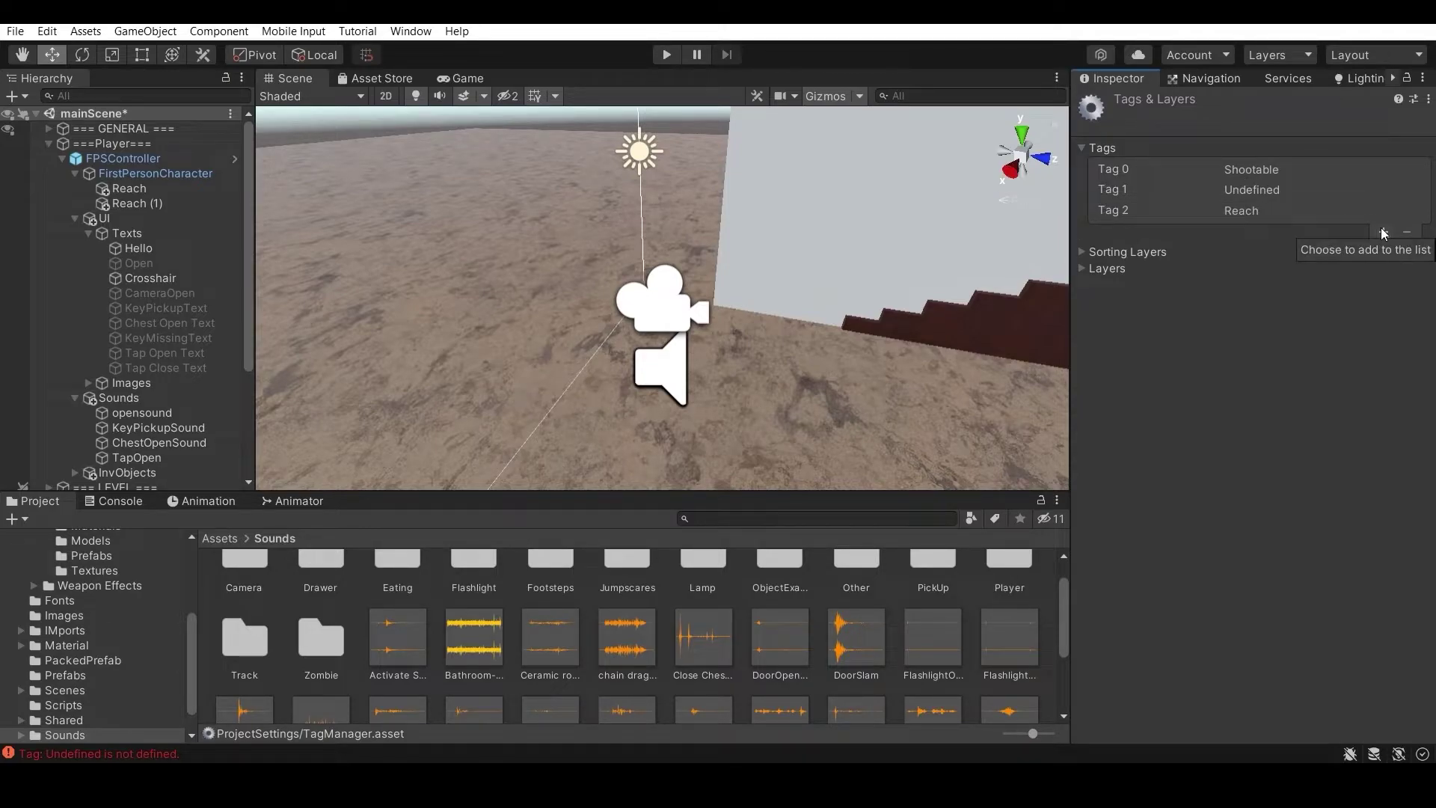
Add another tag named ReachClose to the project's tag list.
left_click(1251, 193)
left_click(1370, 251)
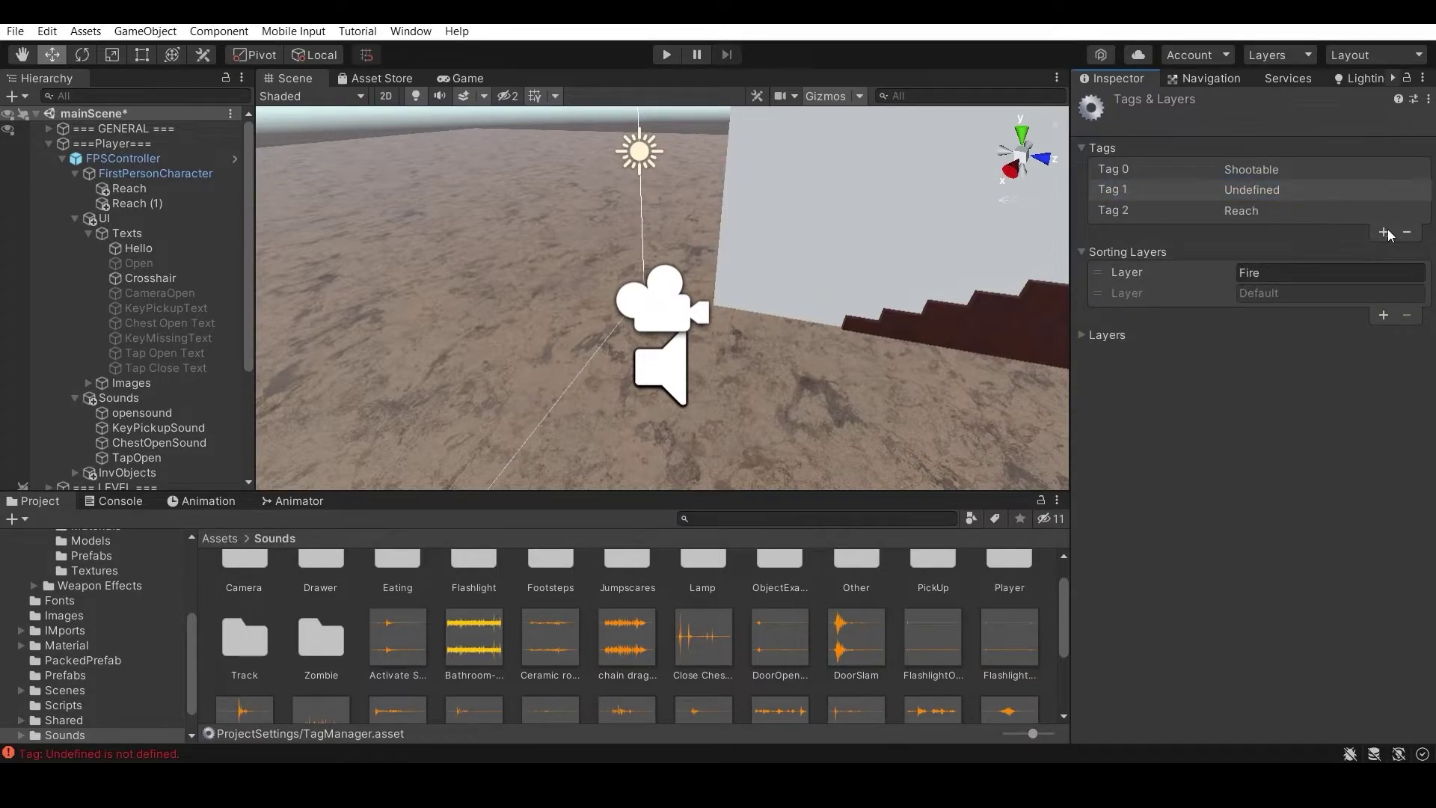
left_click(1384, 232)
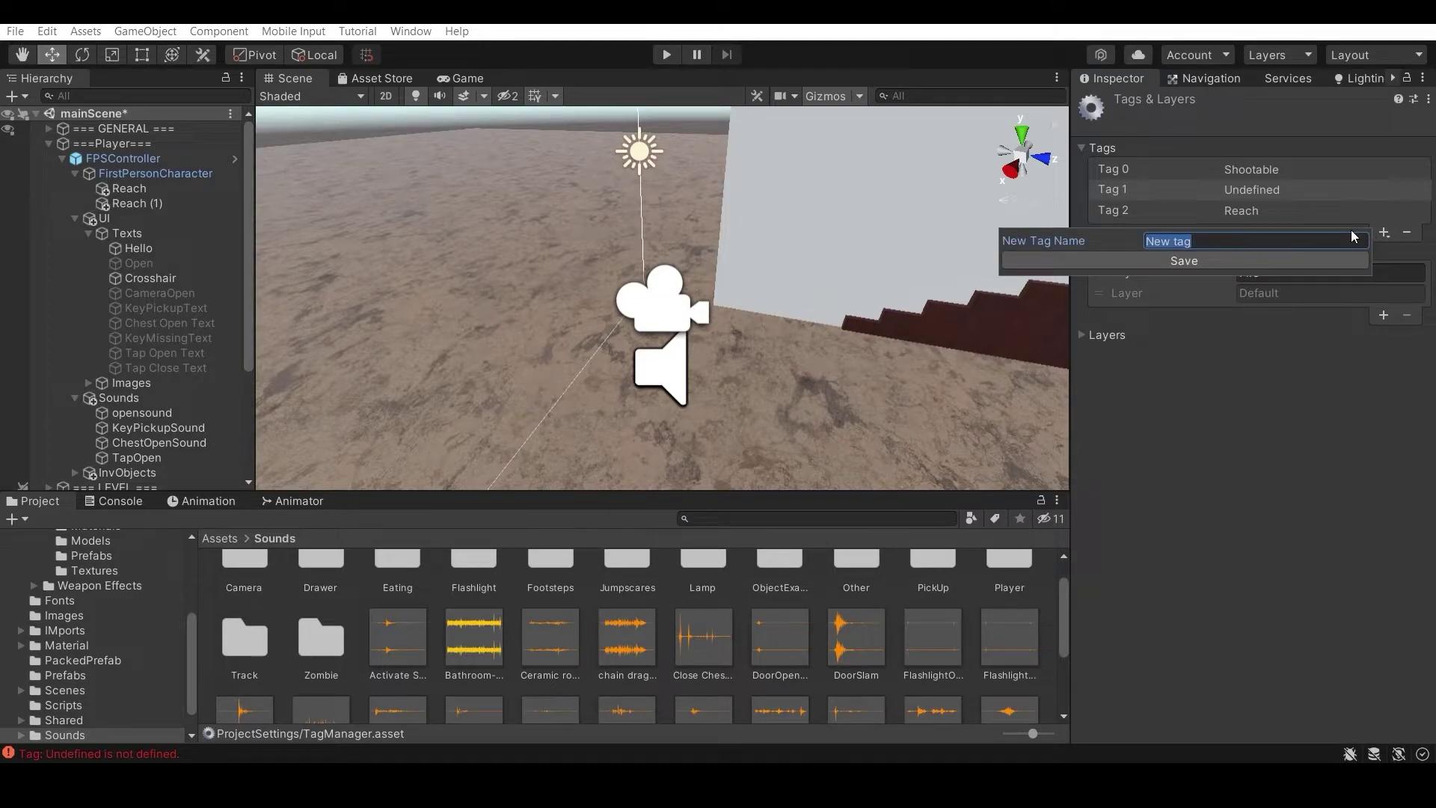
type("REa")
key("BackSpace")
key("BackSpace")
type("eachCose")
key("BackSpace")
key("BackSpace")
key("BackSpace")
type("lose")
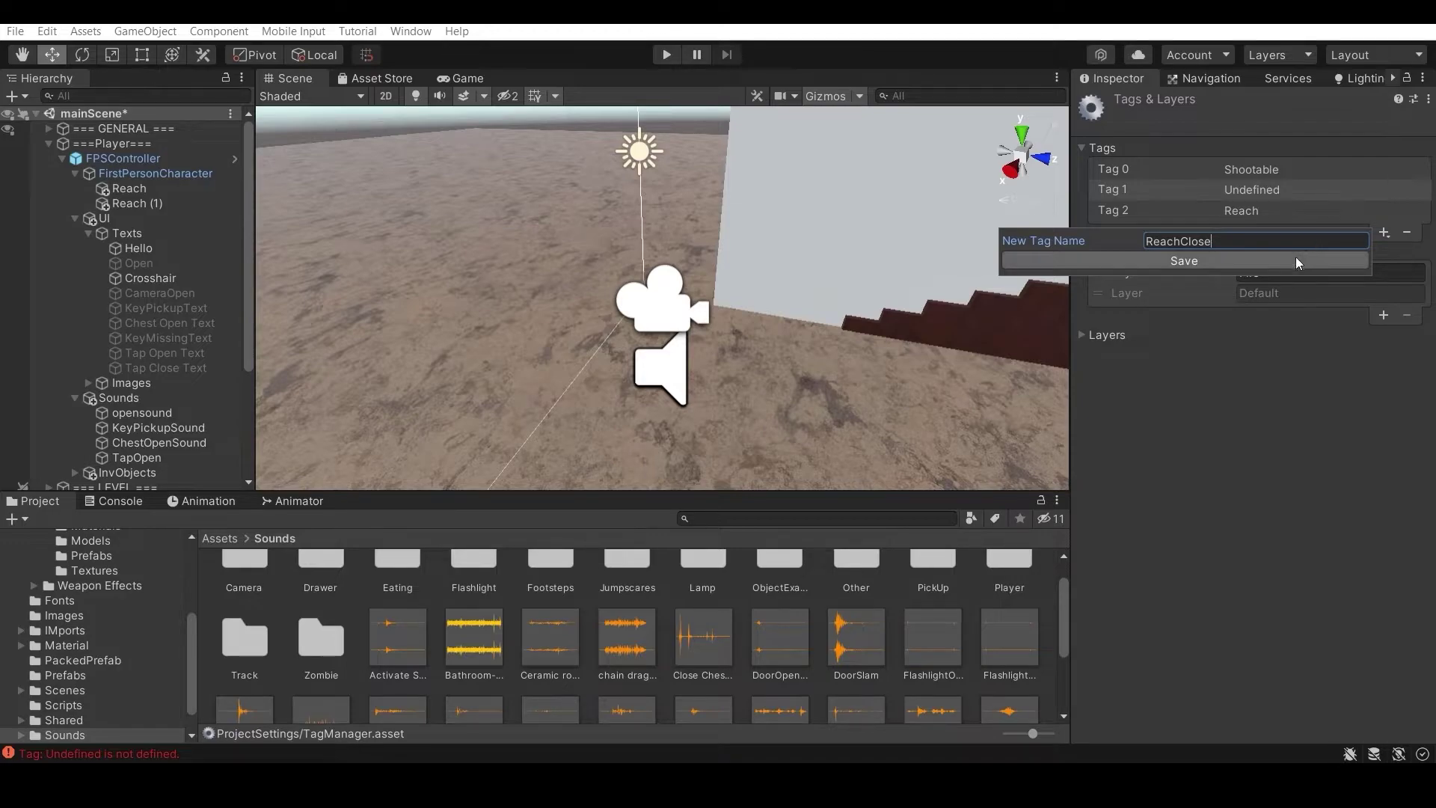
left_click(1295, 259)
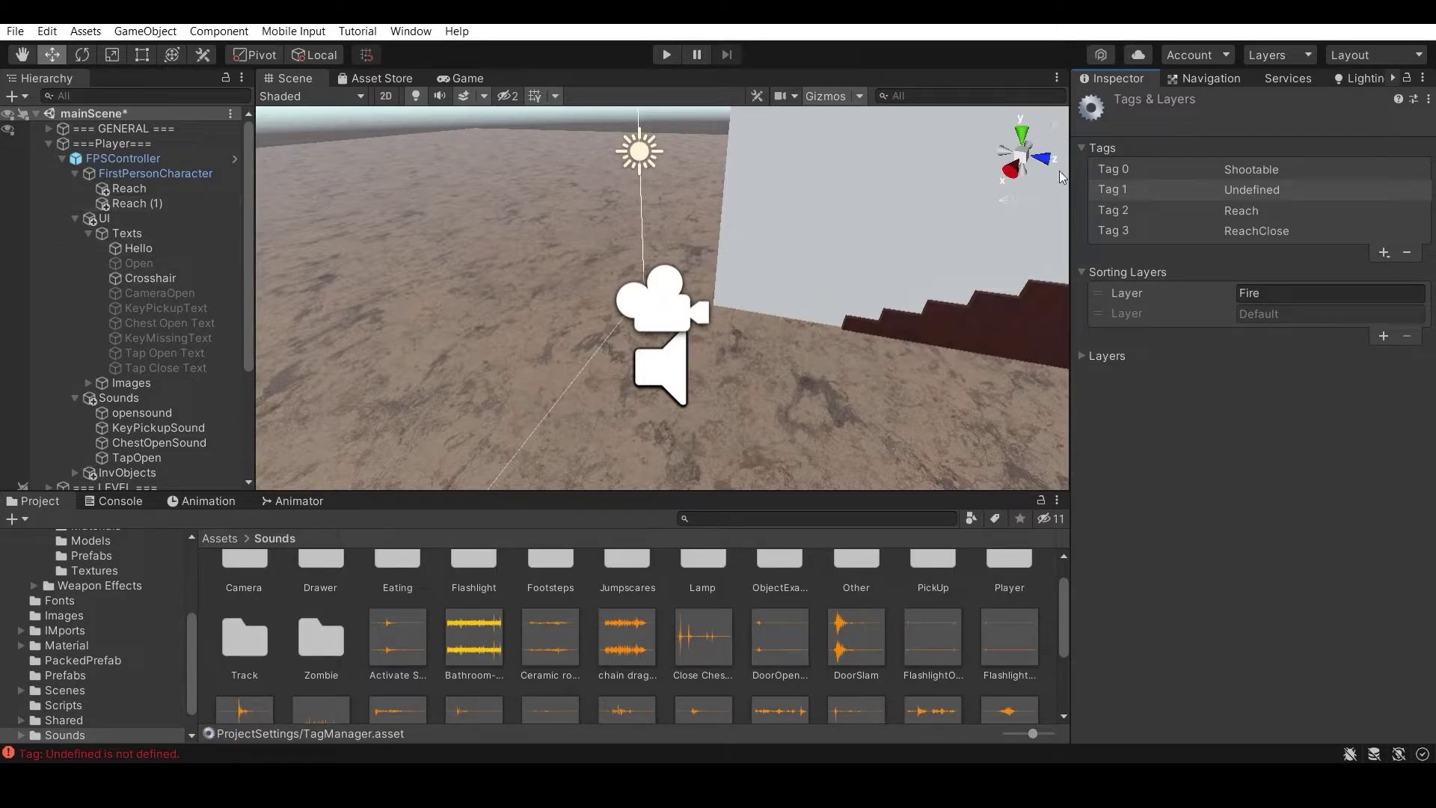
Assign the Reach tag to the Reach object and the ReachClose tag to Reach (1).
left_click(167, 188)
left_click(1195, 126)
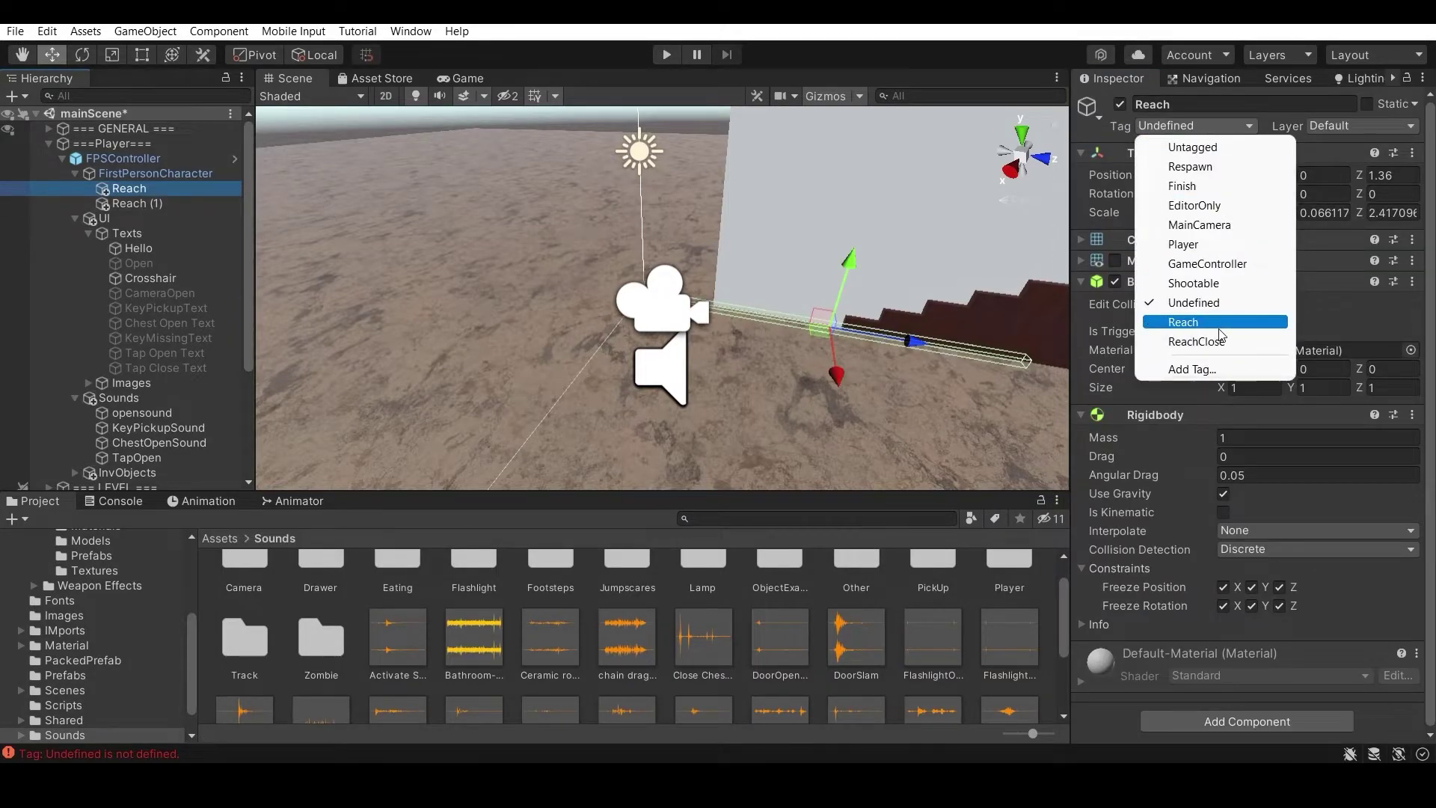
left_click(1183, 321)
left_click(153, 204)
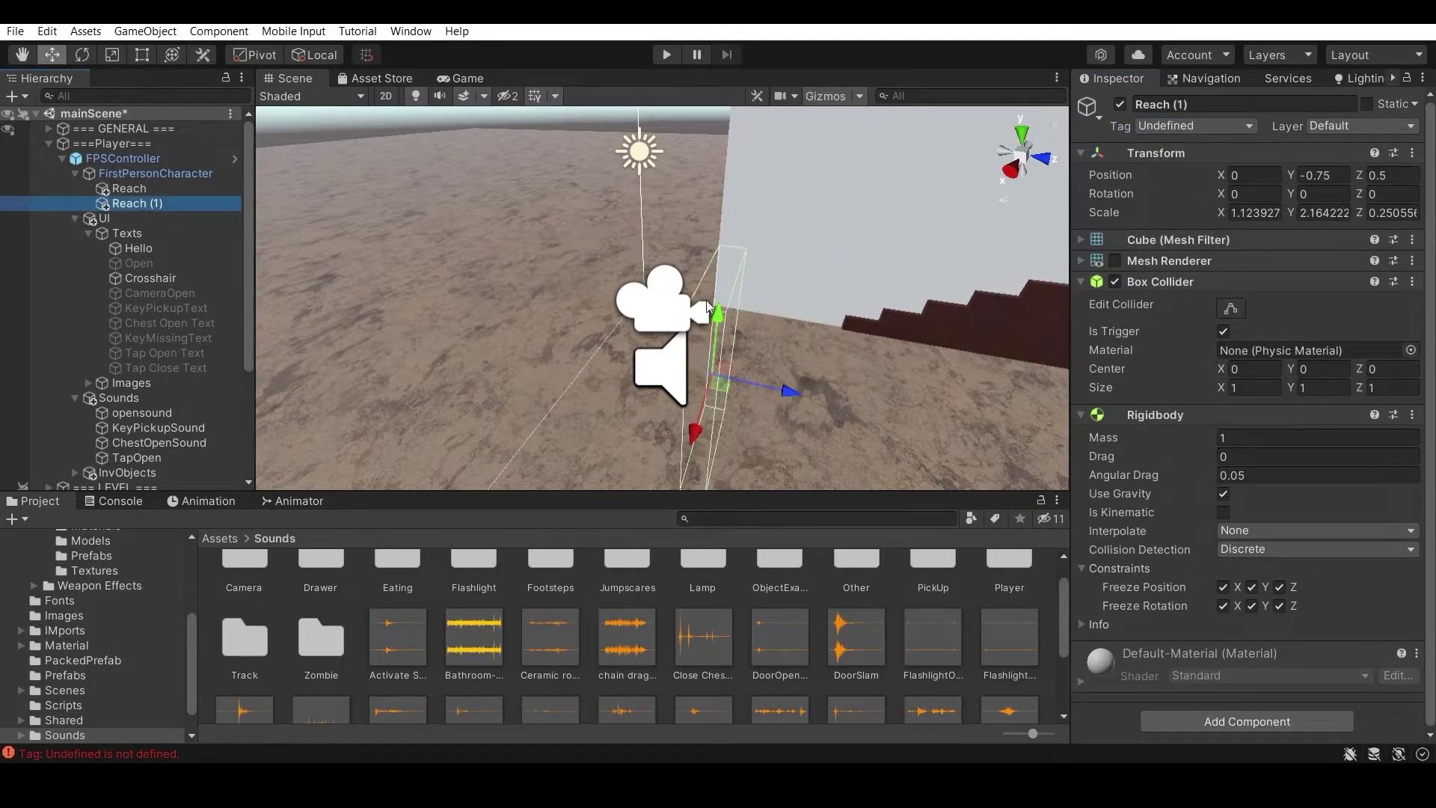
left_click(1197, 126)
left_click(1213, 341)
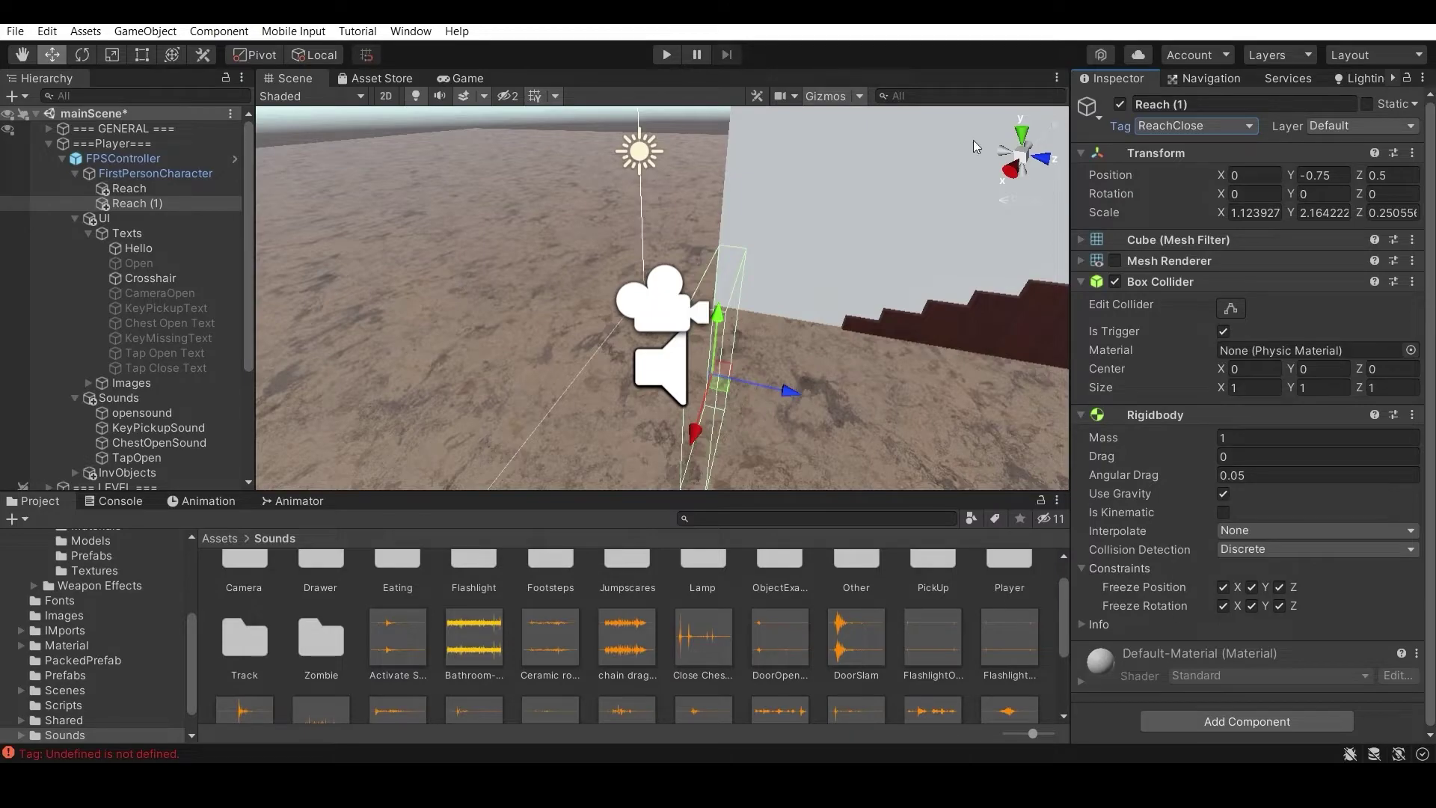
left_click(141, 189)
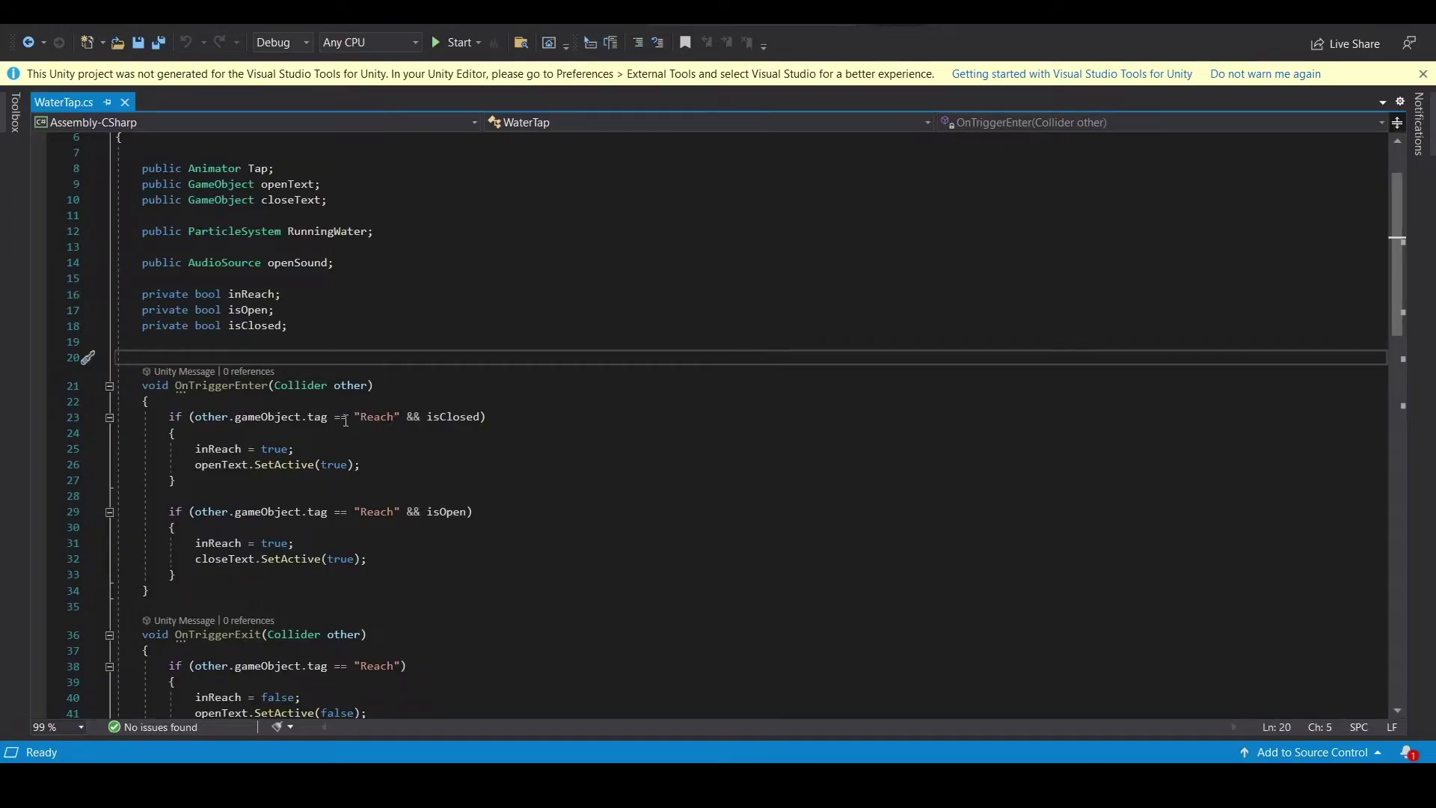
Switch to the WaterTap script and examine the isClosed condition, the OnTriggerEnter open-text statements and the private bool declarations.
left_click_drag(195, 417, 476, 424)
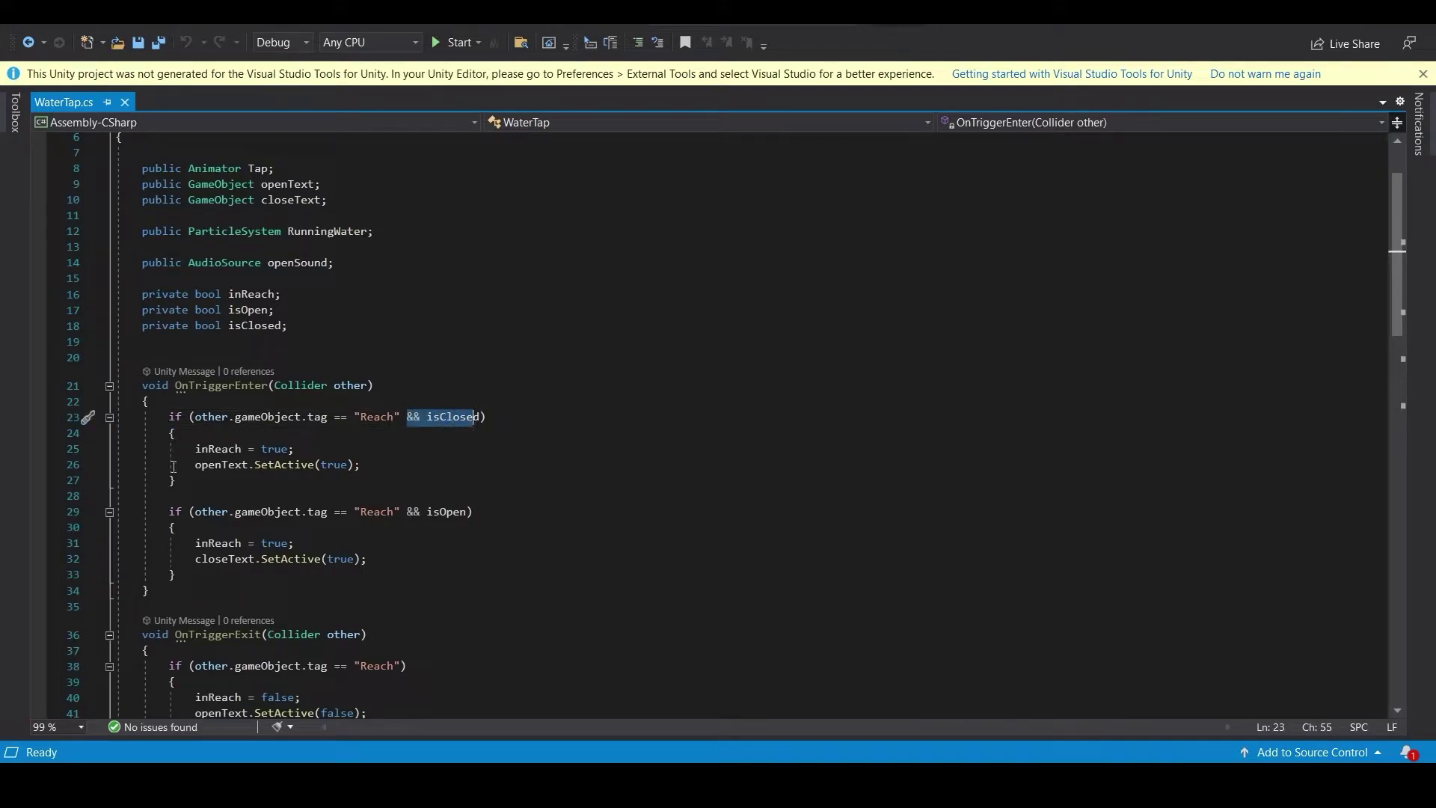
left_click_drag(194, 449, 266, 476)
left_click(265, 476)
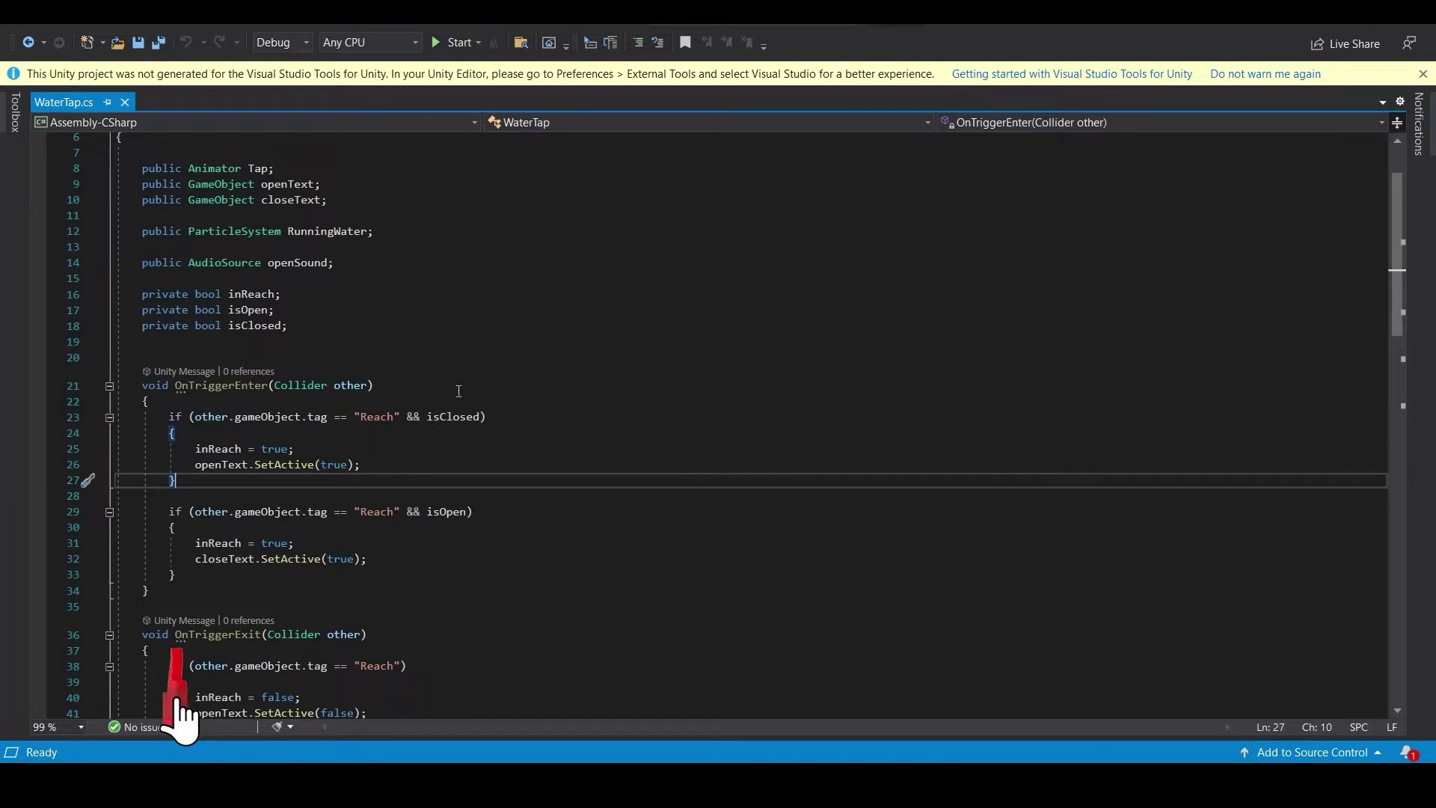
left_click_drag(288, 326, 142, 325)
left_click(294, 325)
scroll(451, 446, "down", 3)
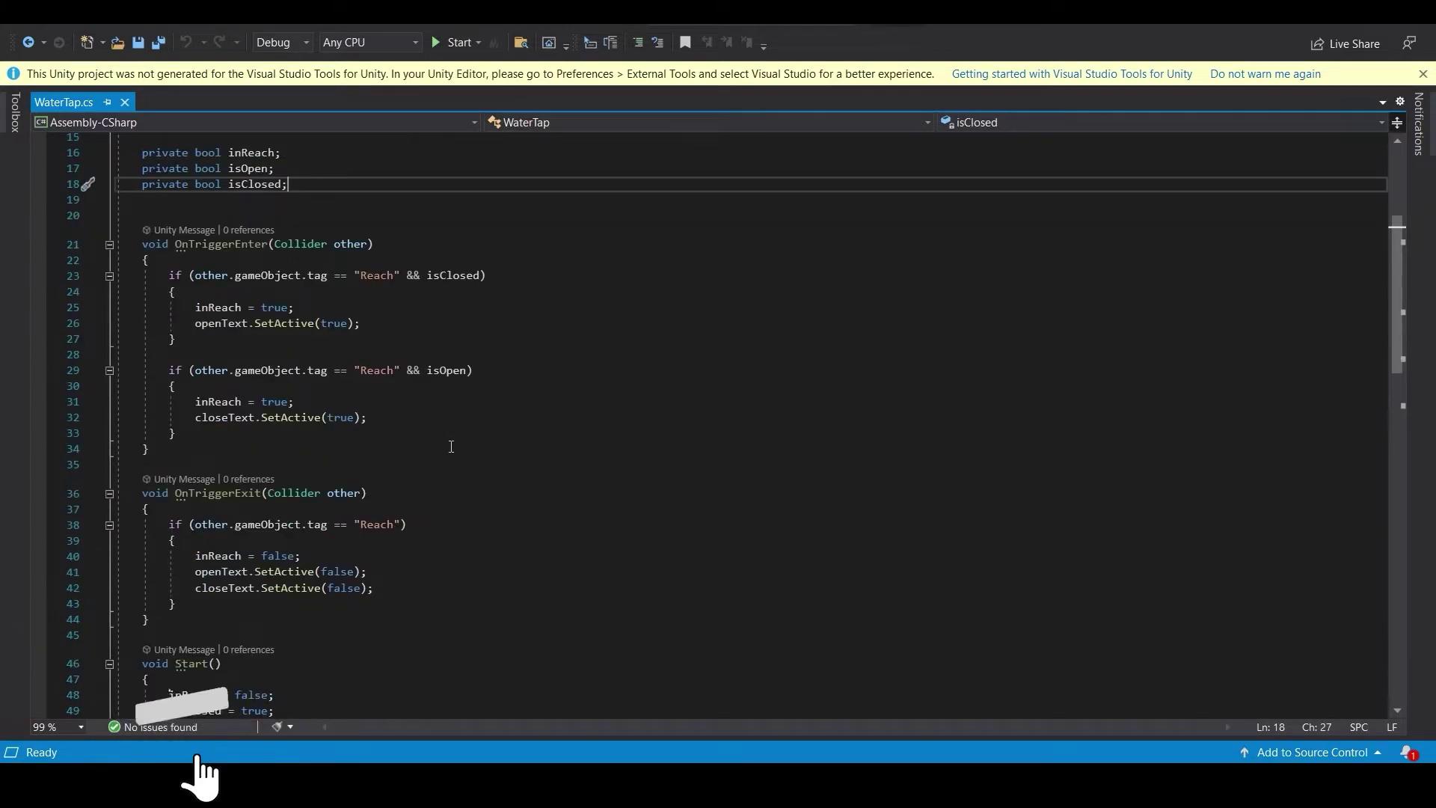
scroll(184, 444, "down", 2)
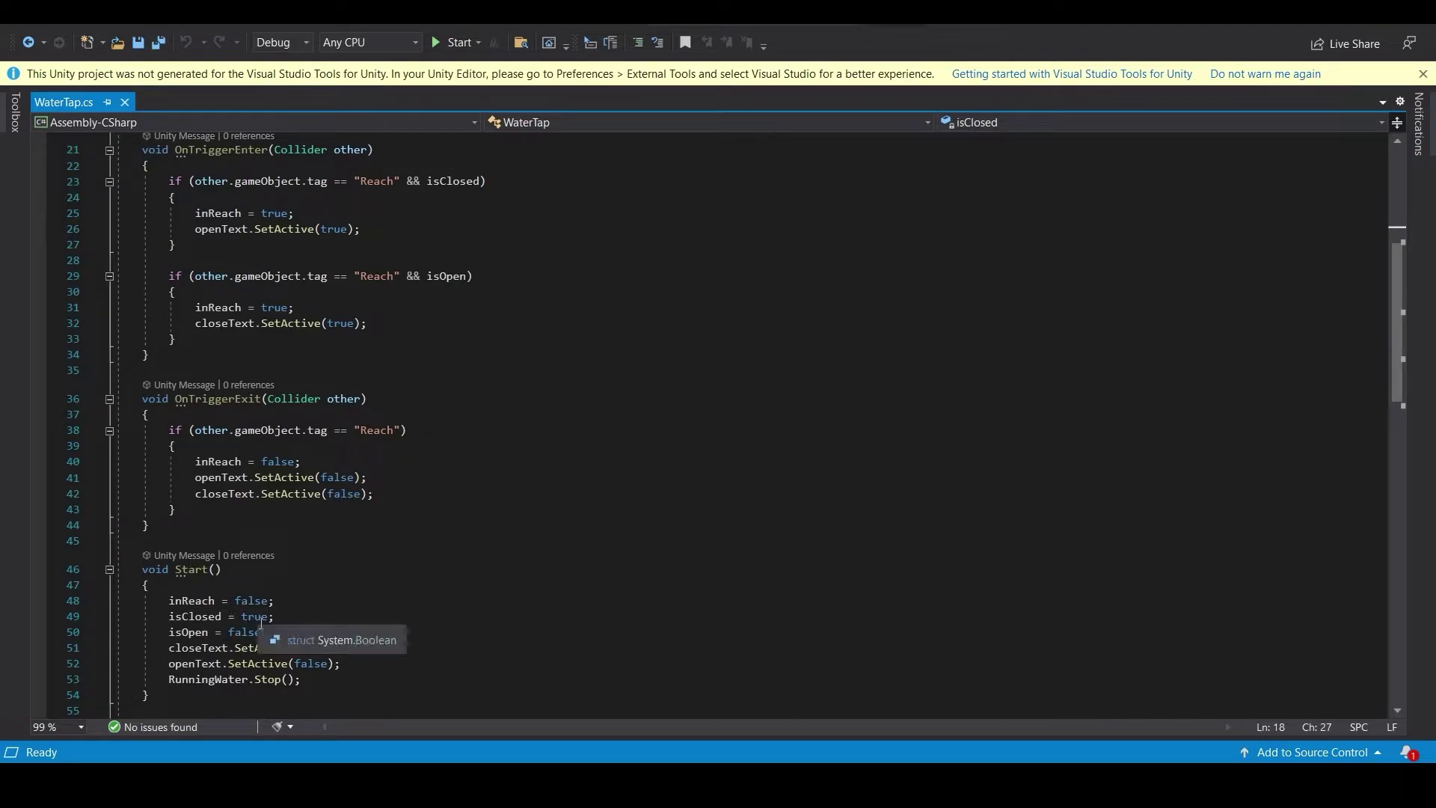
scroll(204, 599, "down", 1)
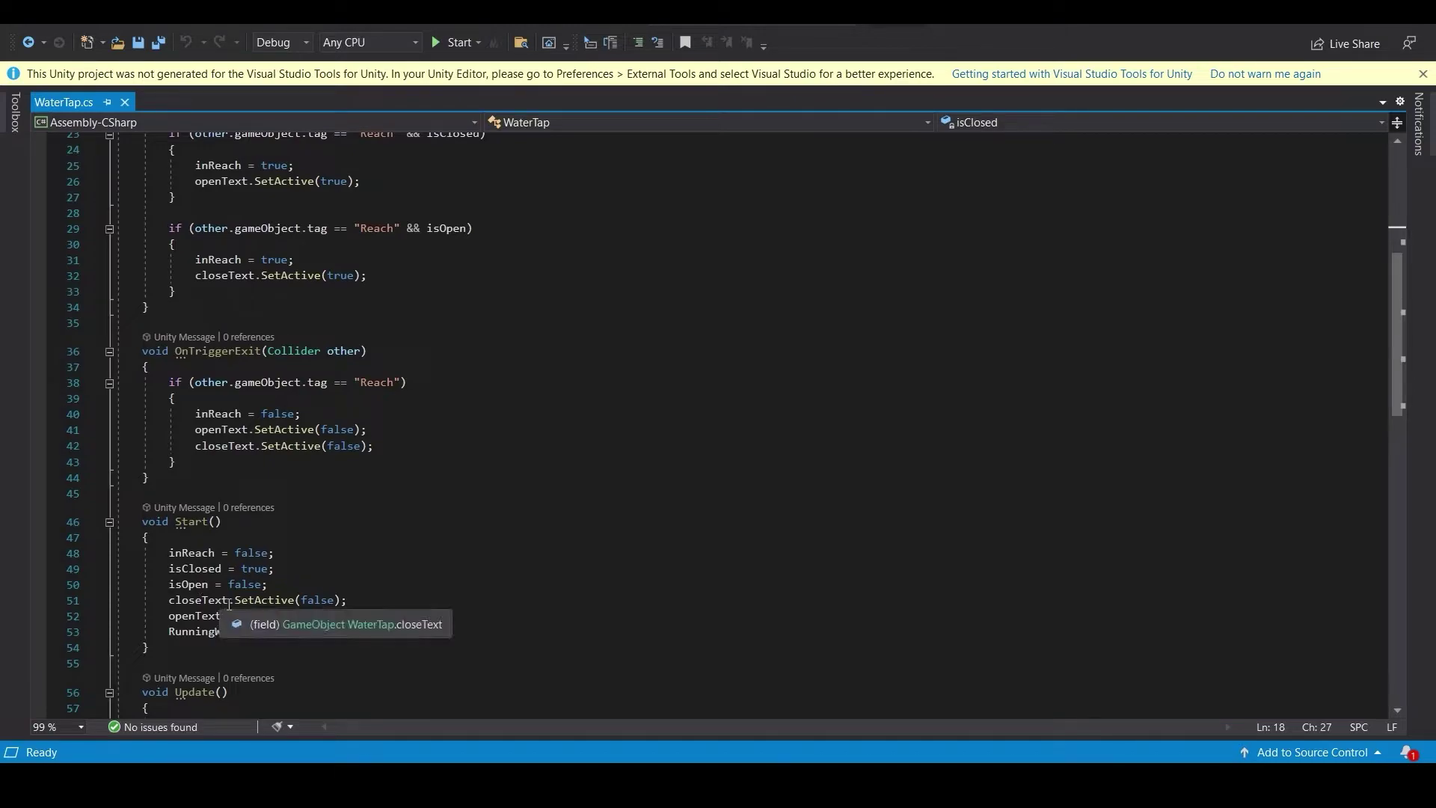
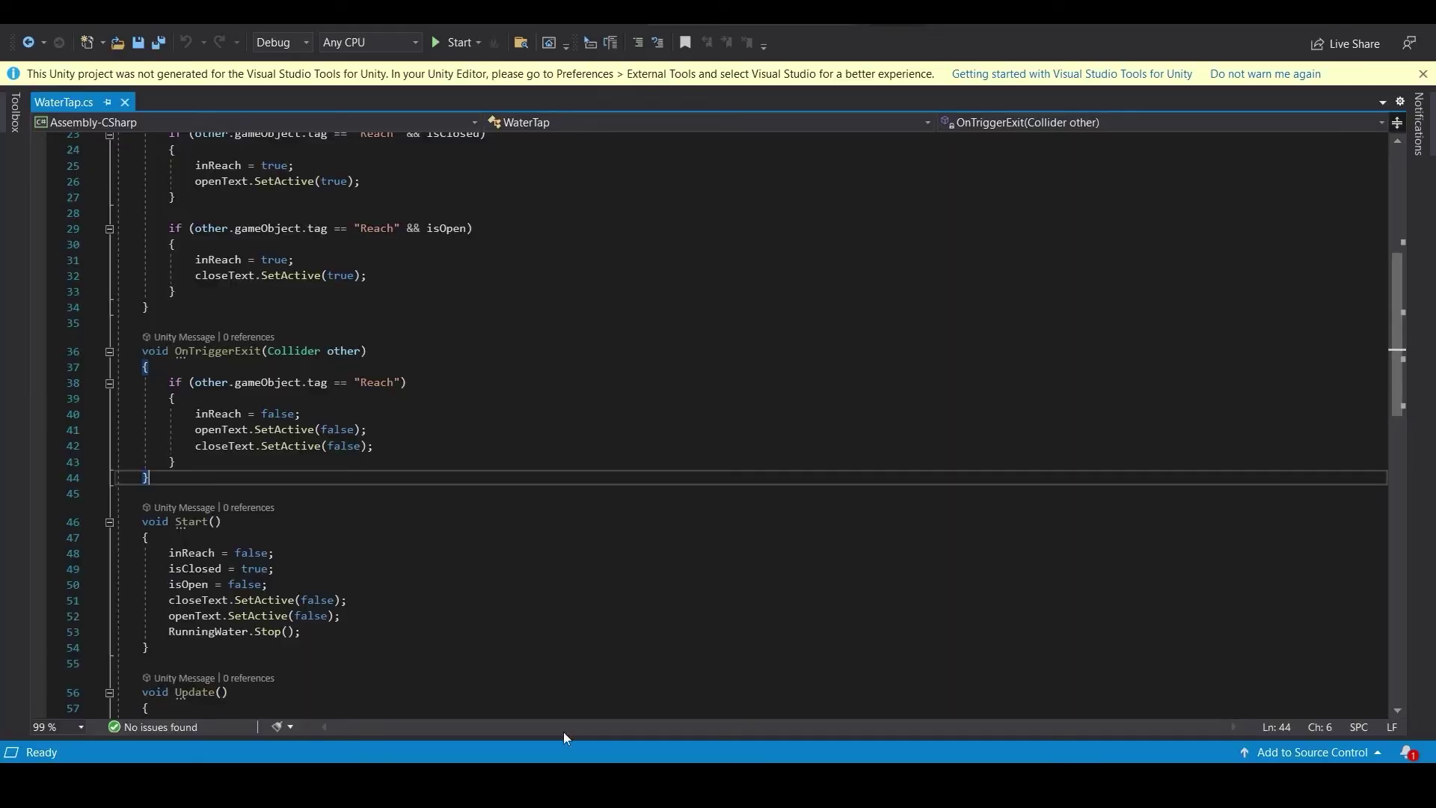
Review the OnTriggerExit and Start methods of the WaterTap script, down to the Interact condition in Update.
key("Up")
key("Up")
key("Up")
key("Up")
key("Up")
key("Up")
key("Up")
key("Up")
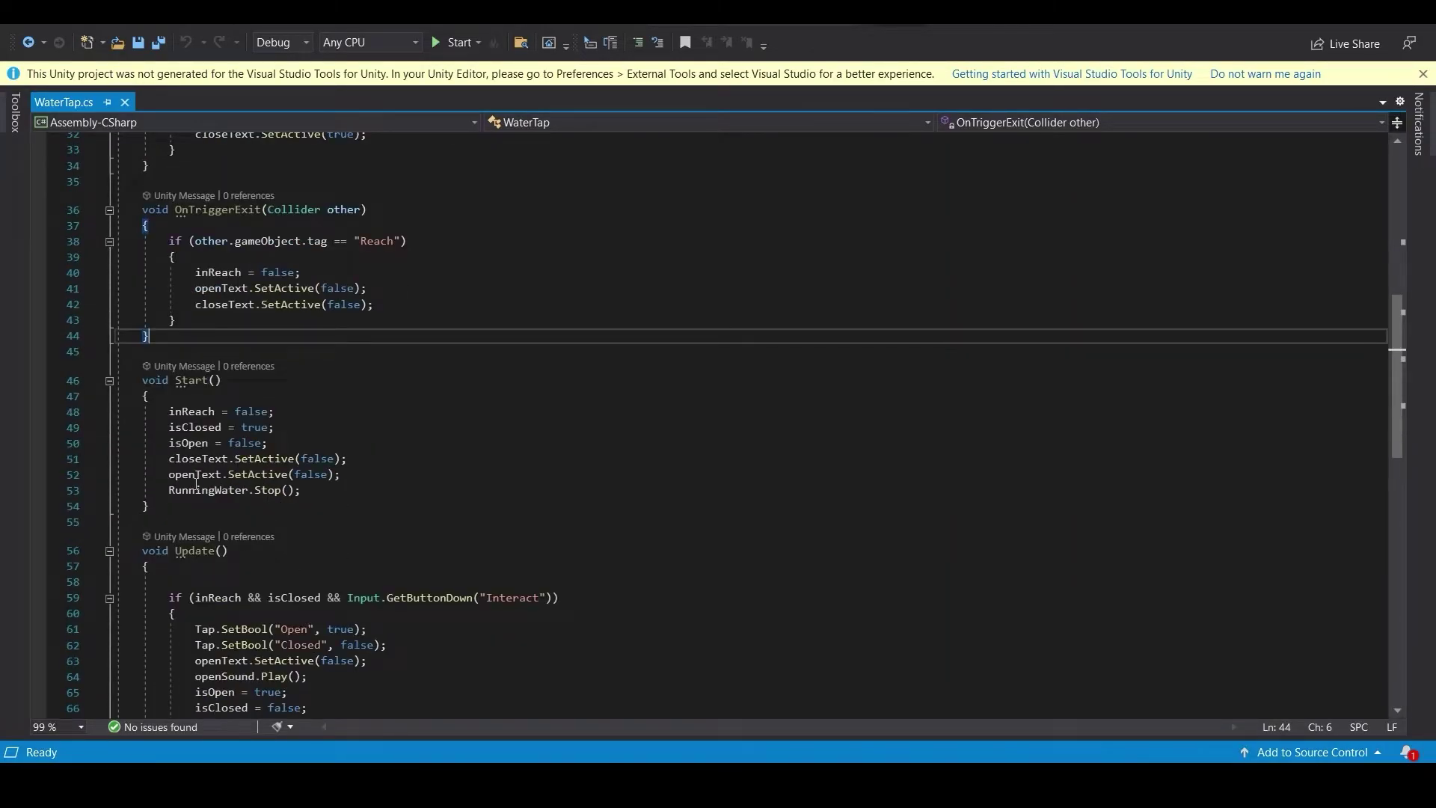
scroll(213, 457, "down", 3)
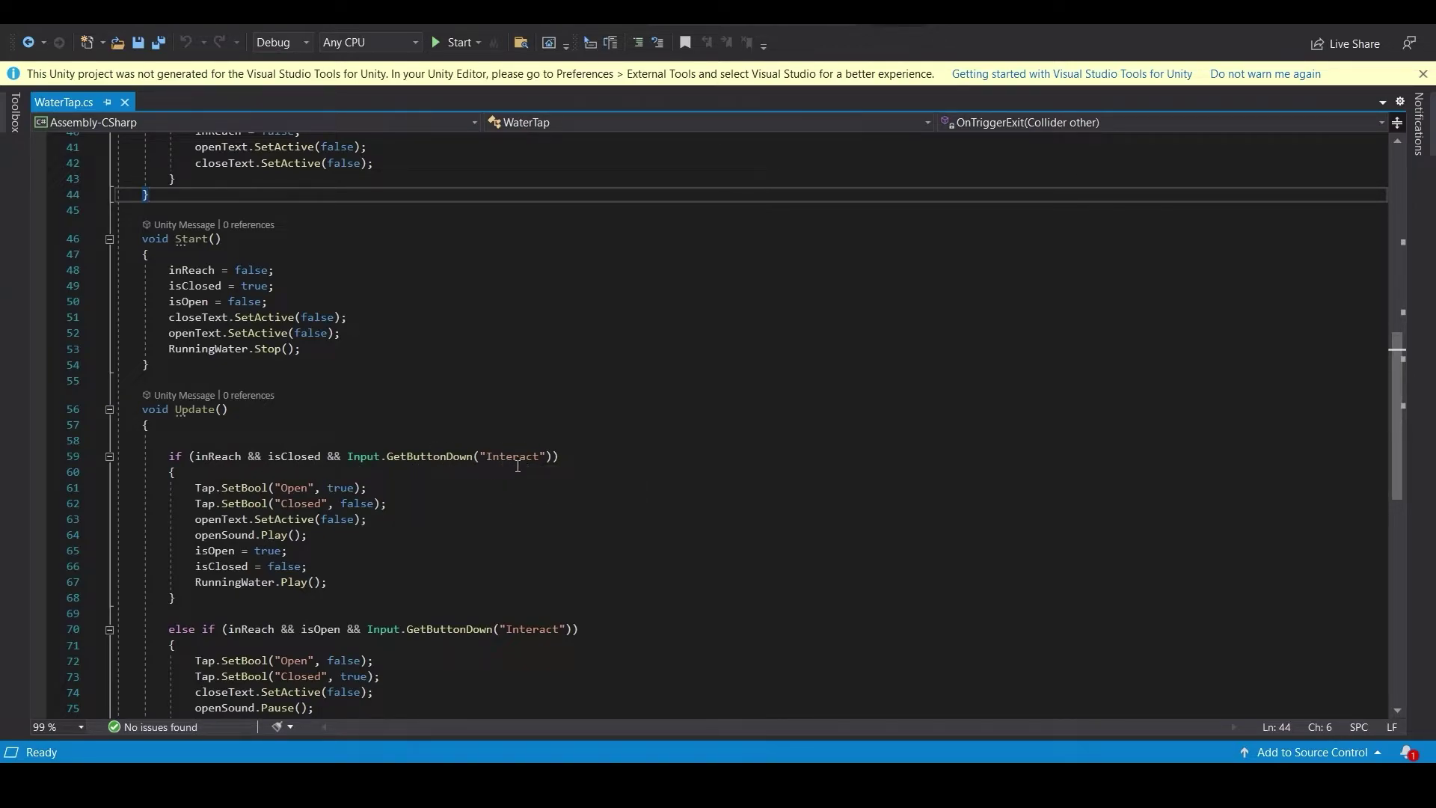
Examine the Update method's Interact branches, covering the Tap bools, open text, sound, isOpen and isClosed states and RunningWater calls.
left_click_drag(195, 487, 202, 525)
left_click(370, 534)
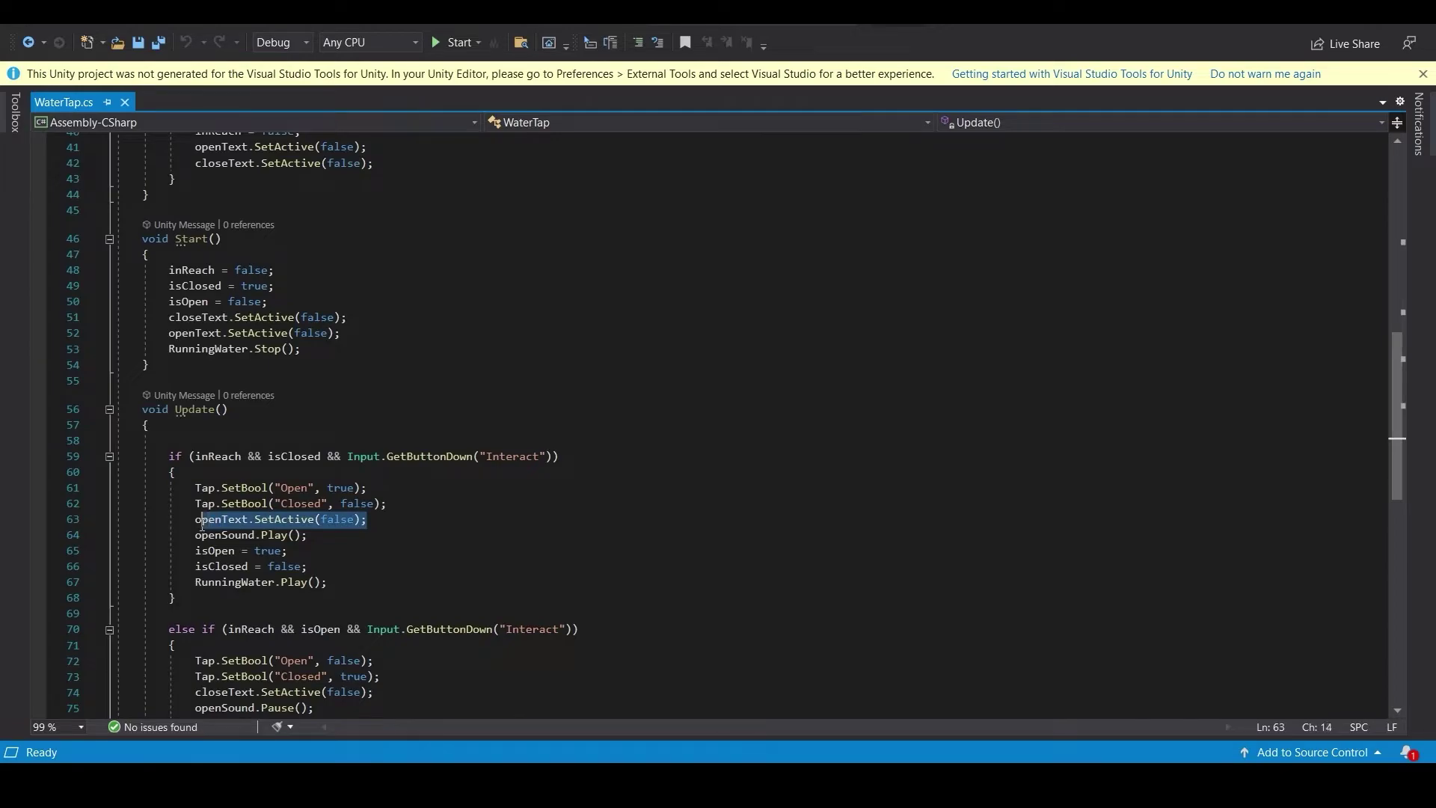
left_click_drag(308, 534, 196, 537)
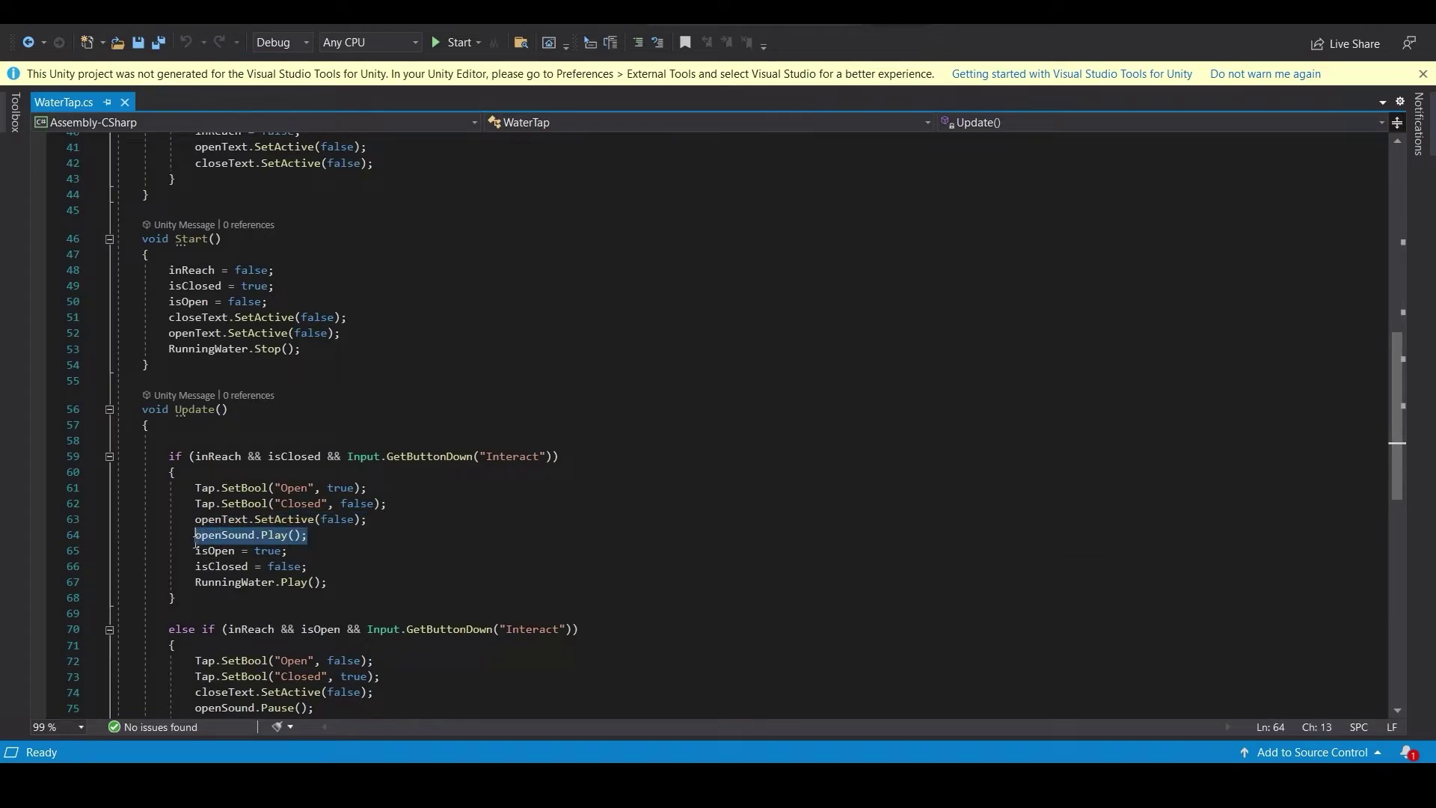
left_click(329, 550)
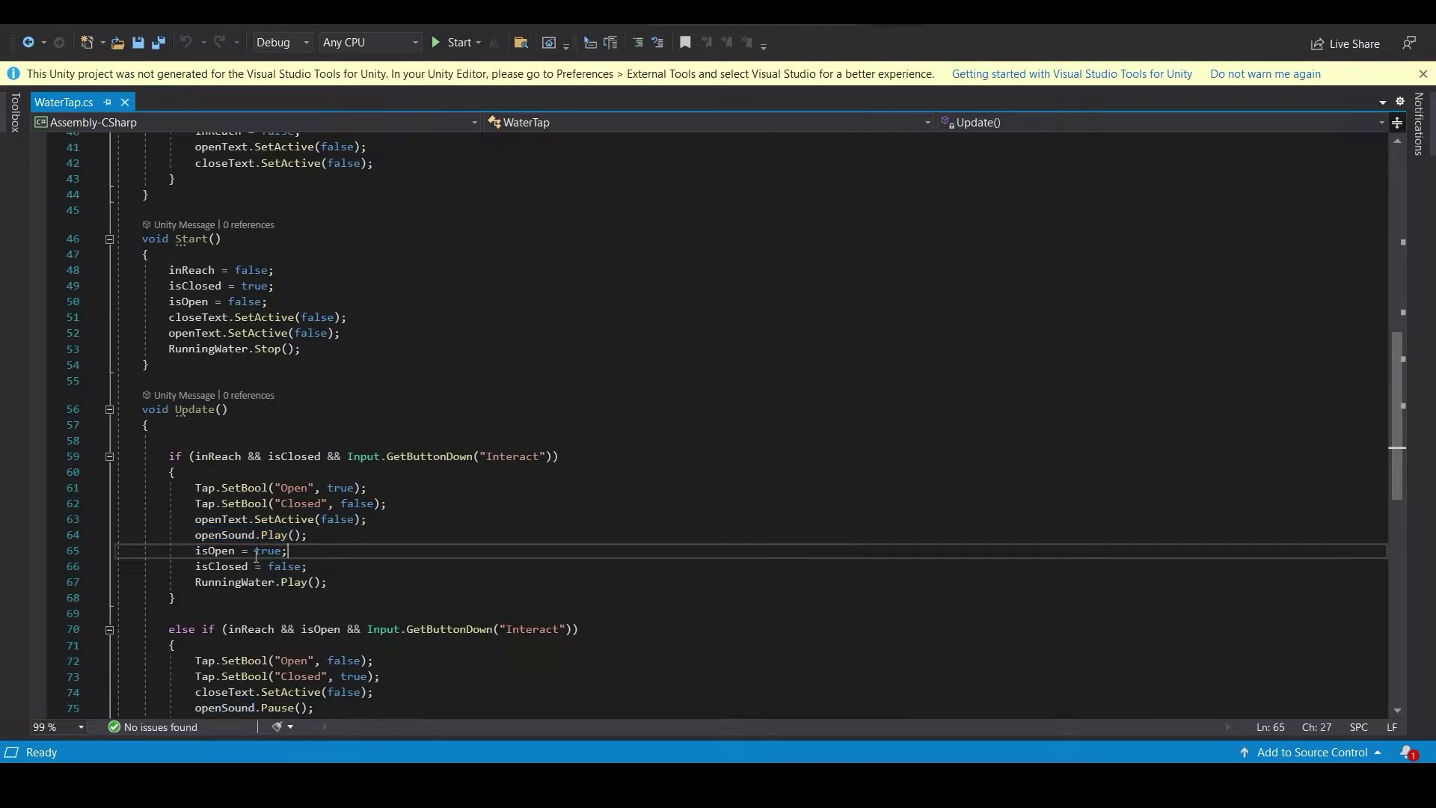
left_click_drag(312, 568, 106, 552)
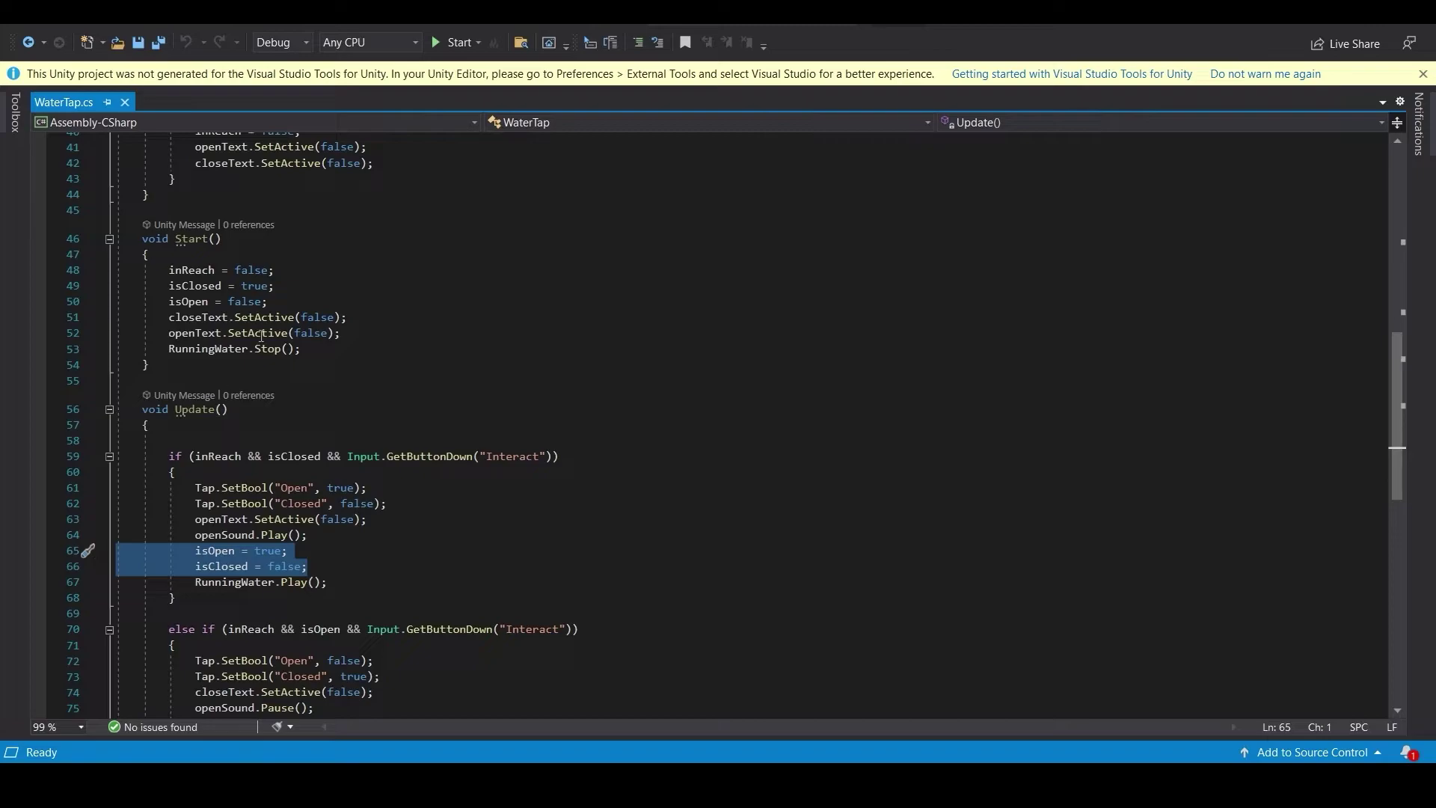
scroll(326, 442, "down", 1)
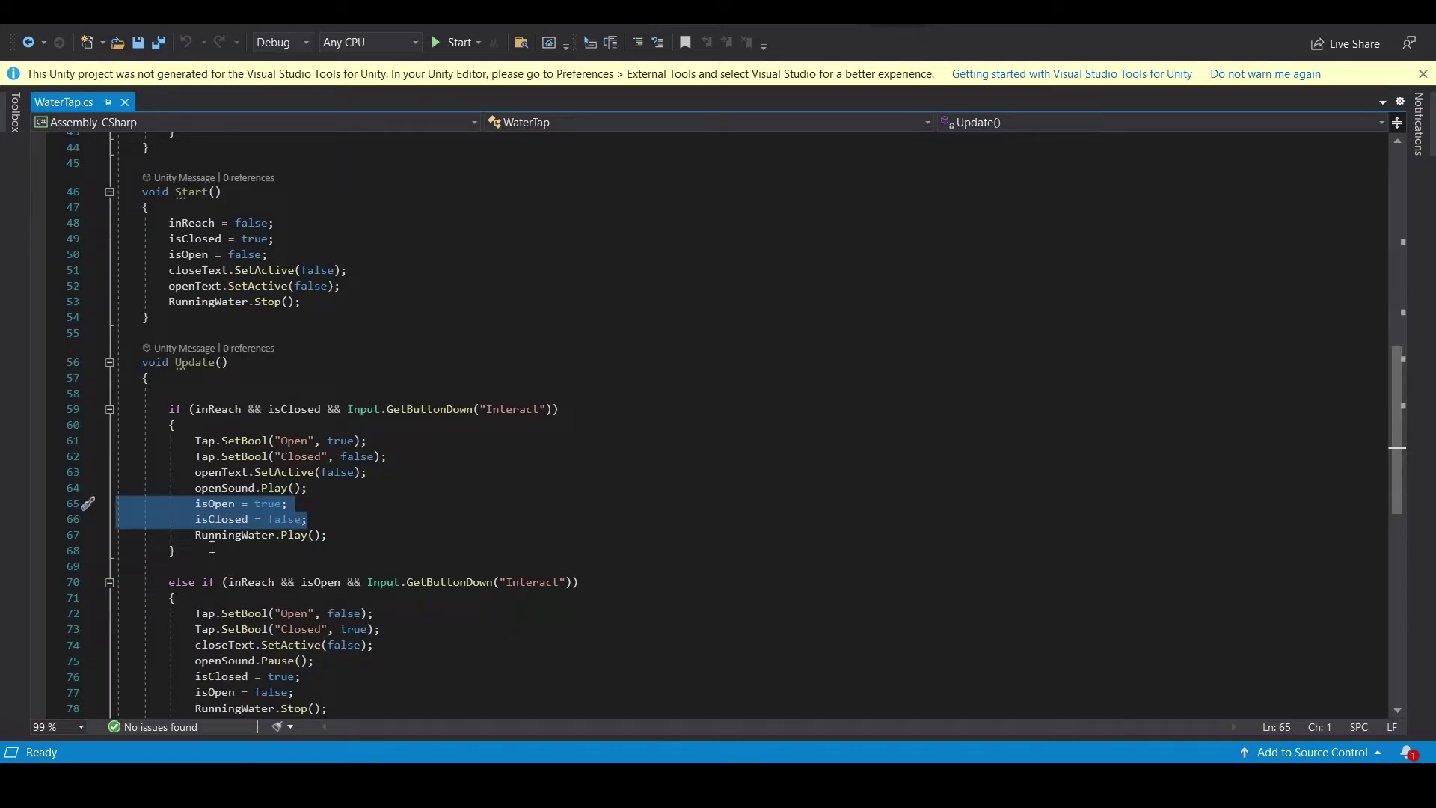
left_click_drag(344, 544, 196, 538)
scroll(329, 546, "down", 2)
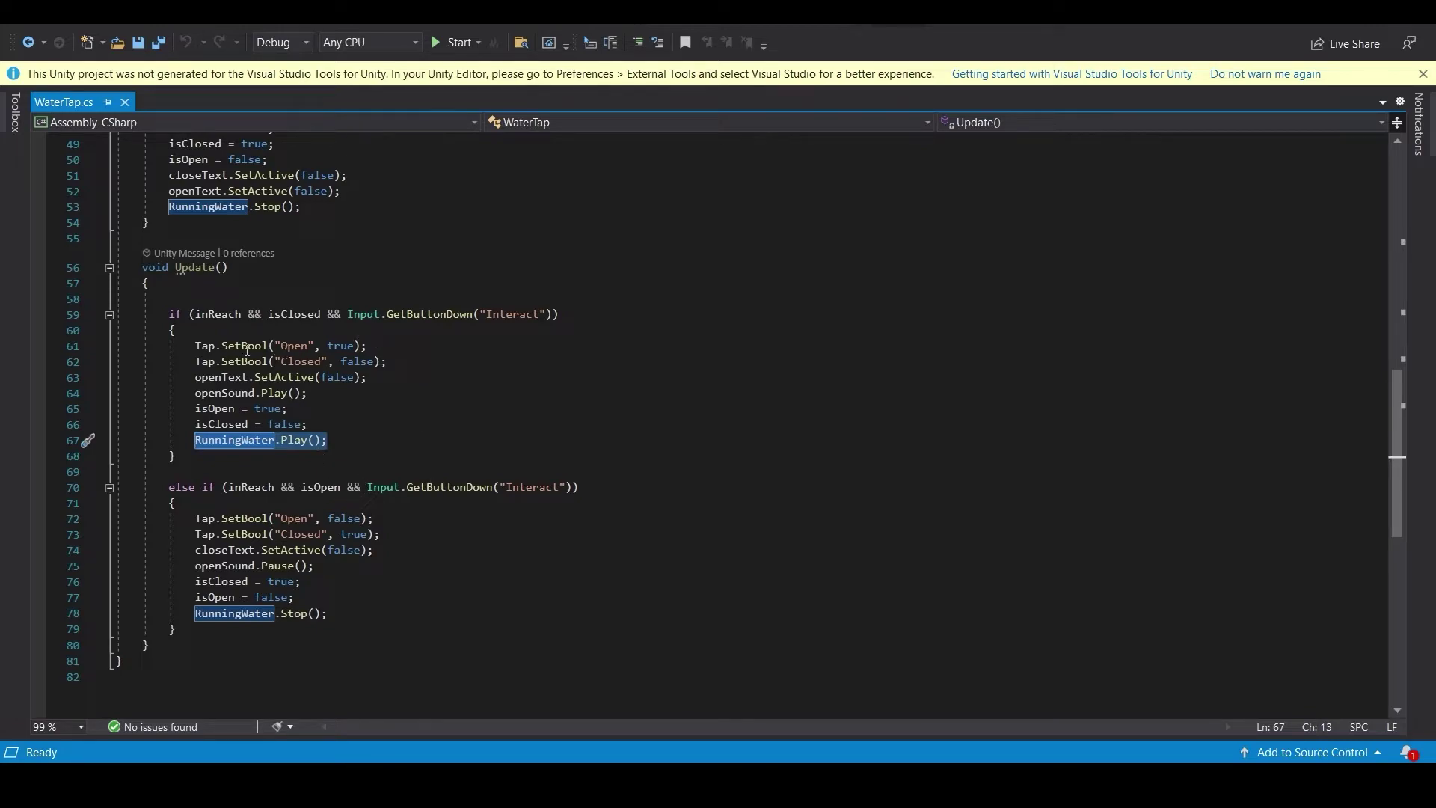
left_click(416, 351)
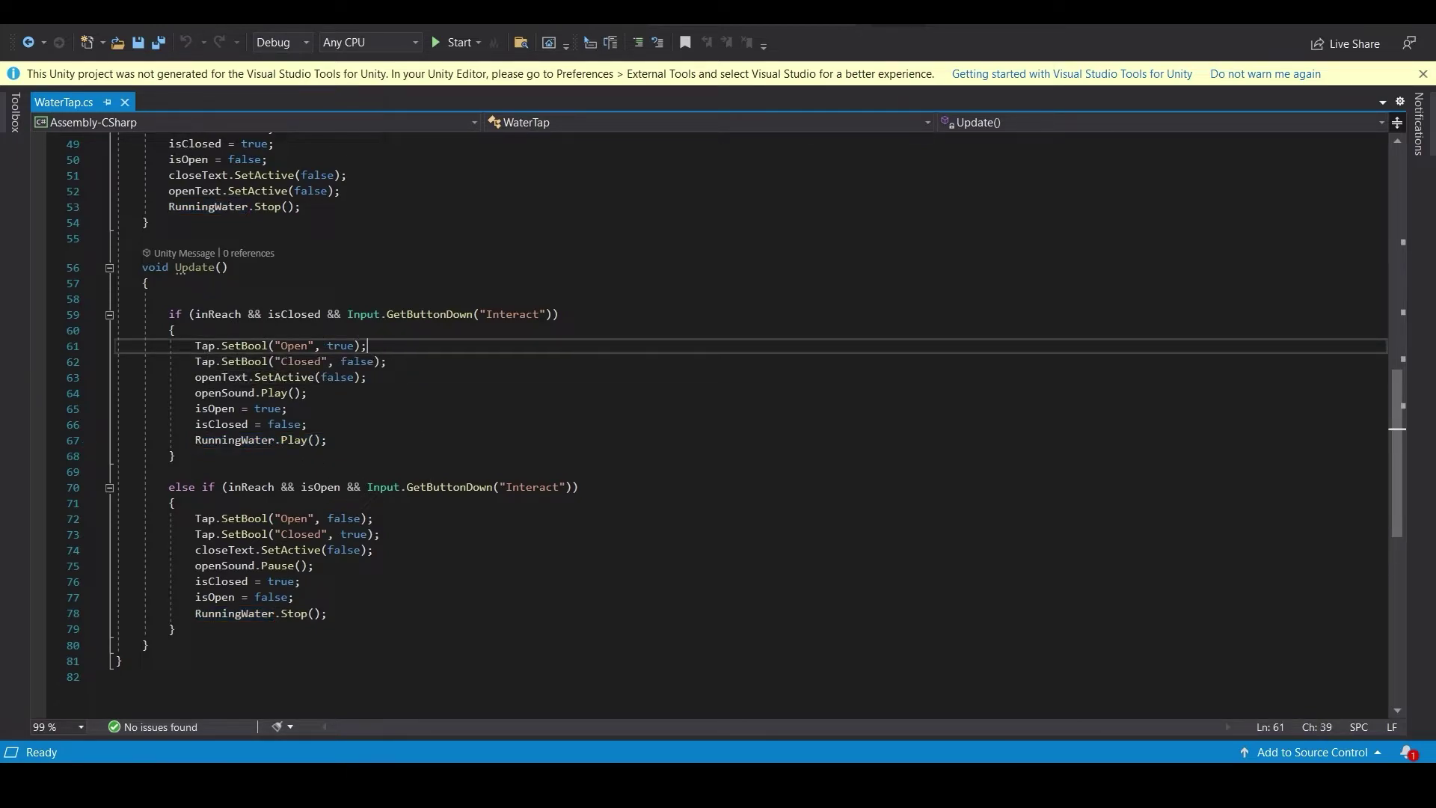
Switch to Unity, select the WaterTap object and show its animation timeline.
left_click(641, 680)
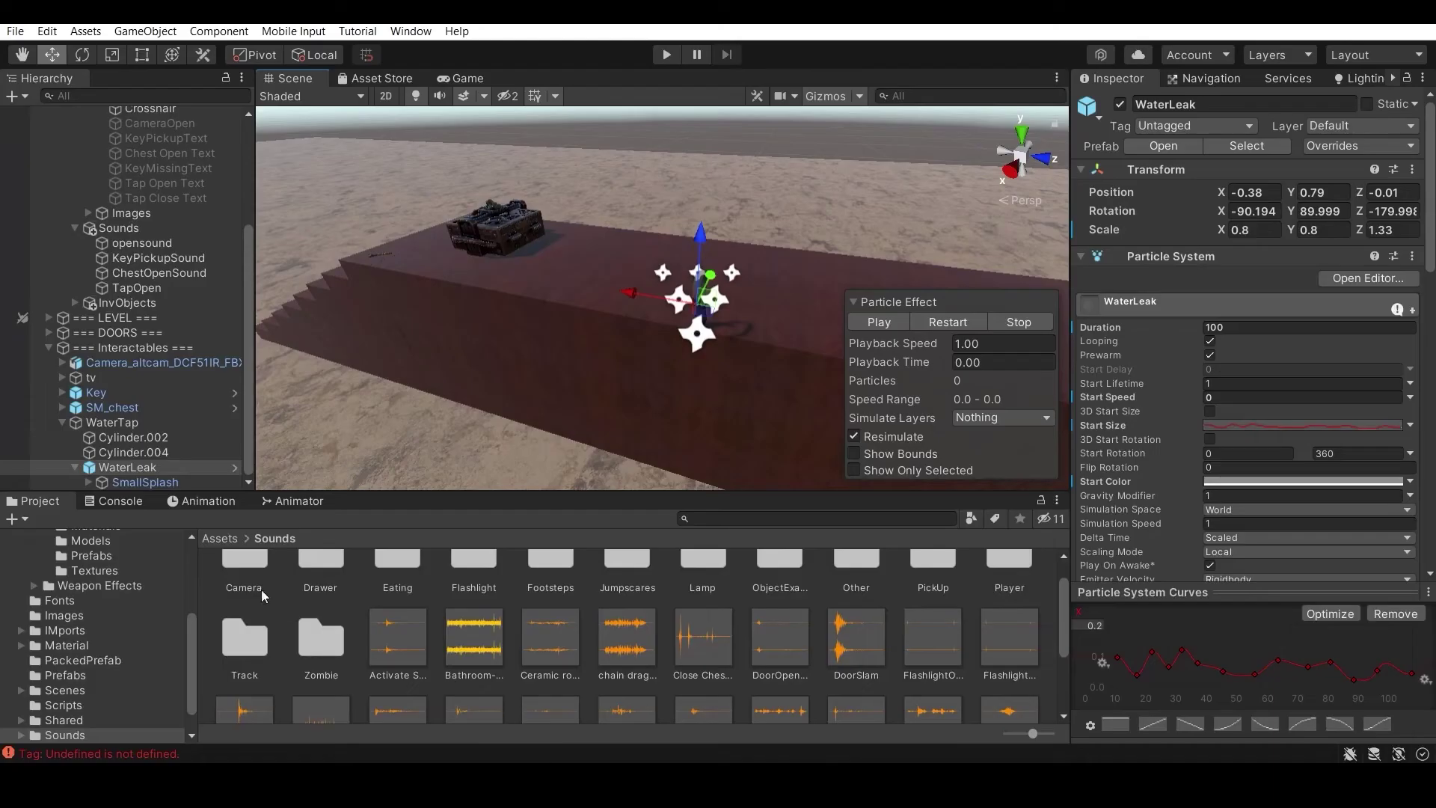
left_click(164, 423)
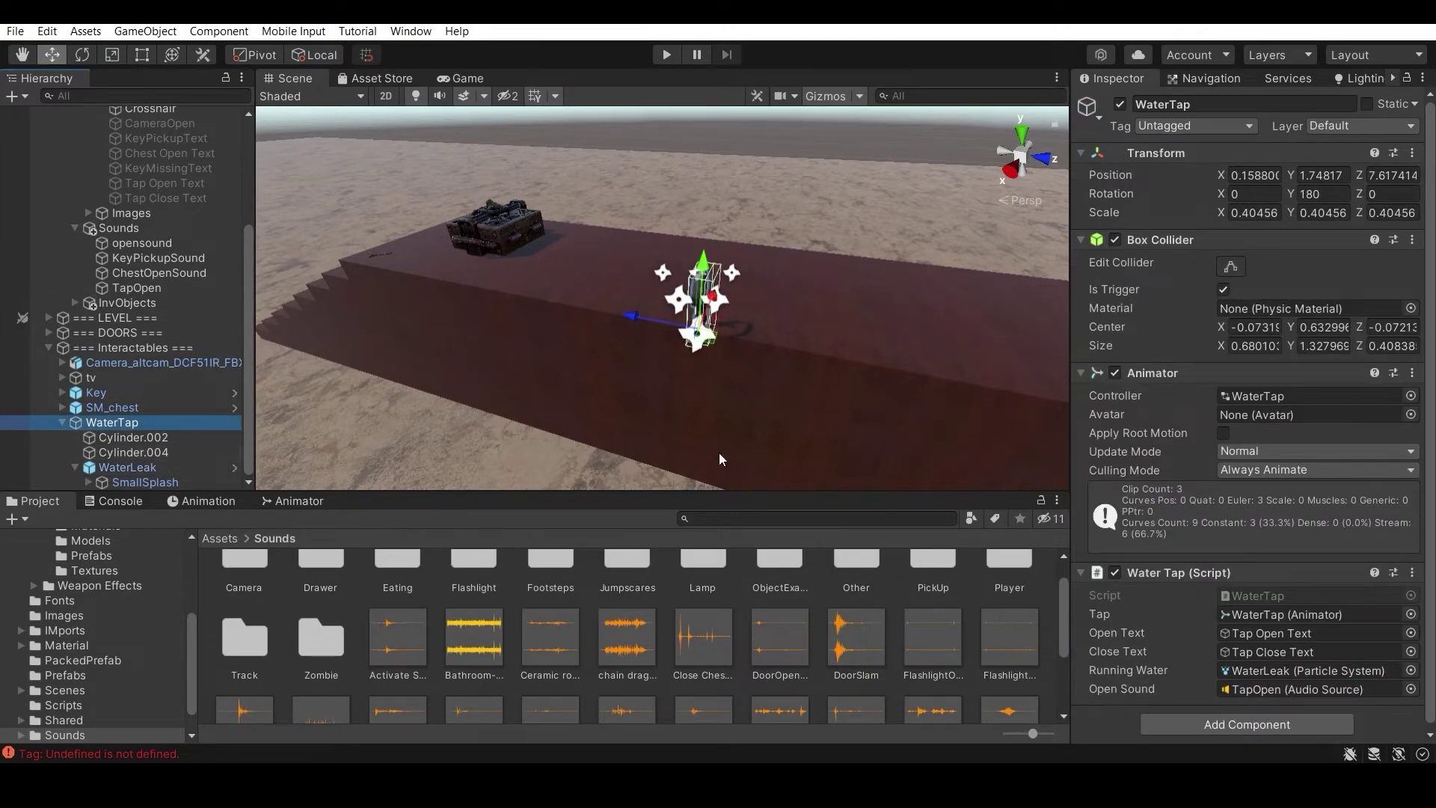
left_click(231, 502)
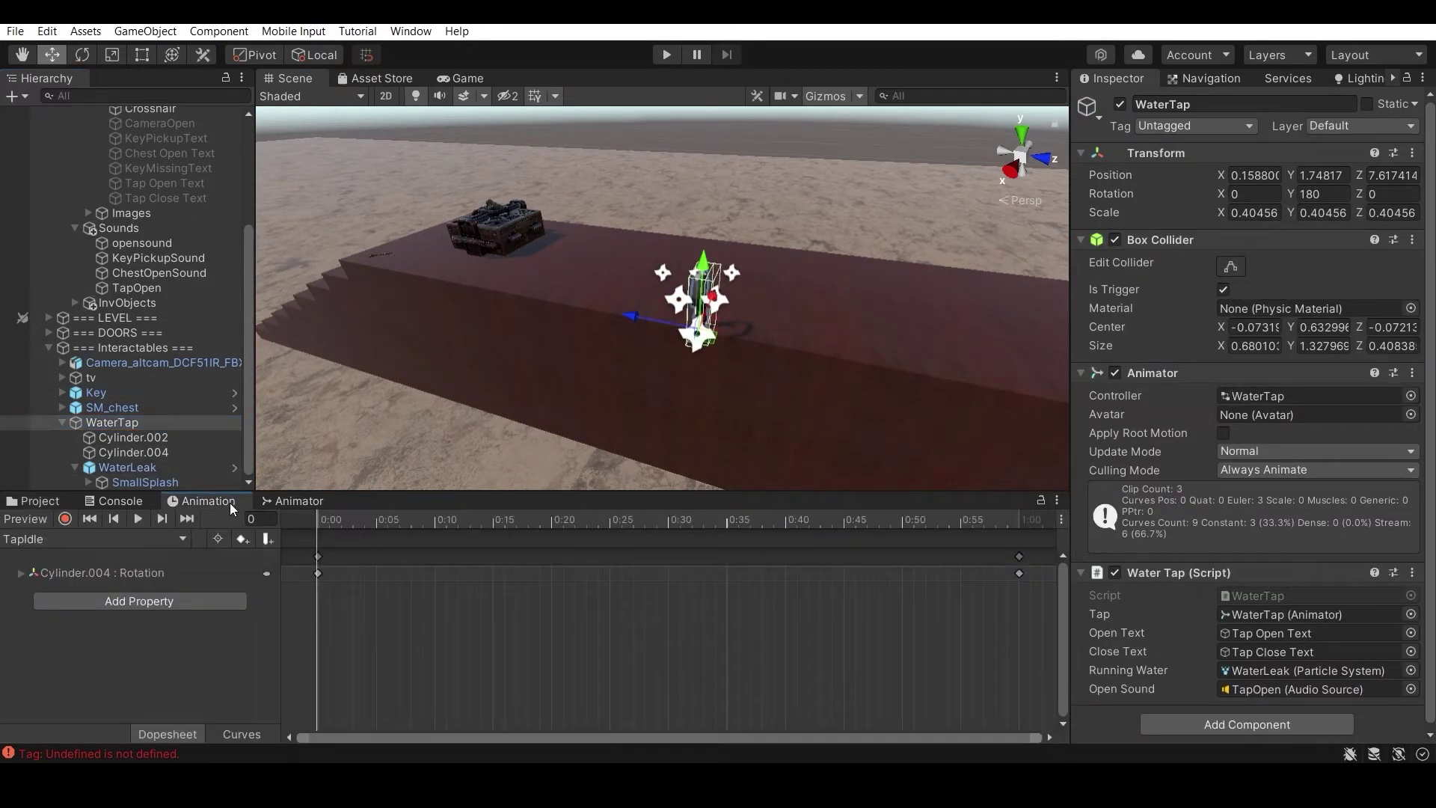
left_click(136, 540)
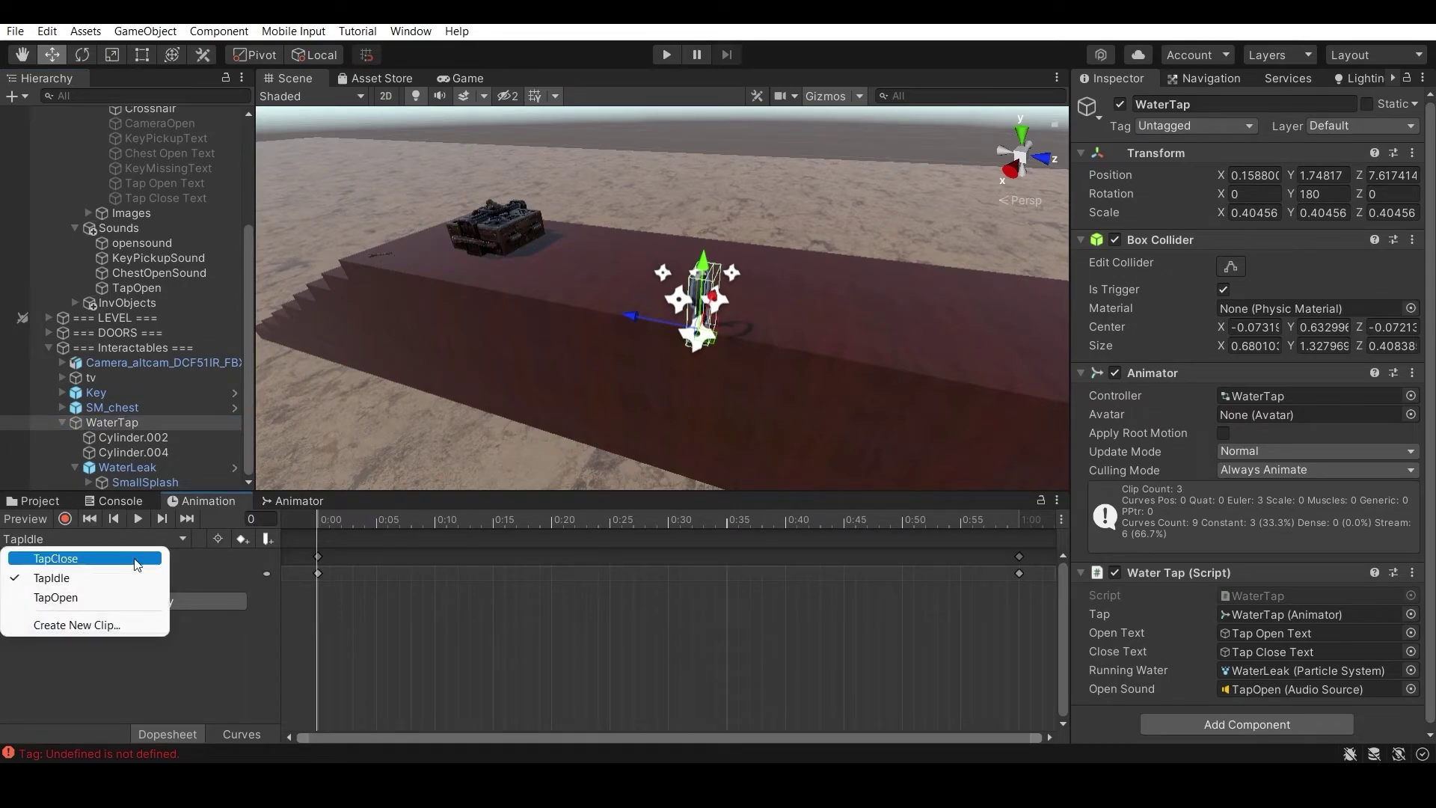
left_click(120, 626)
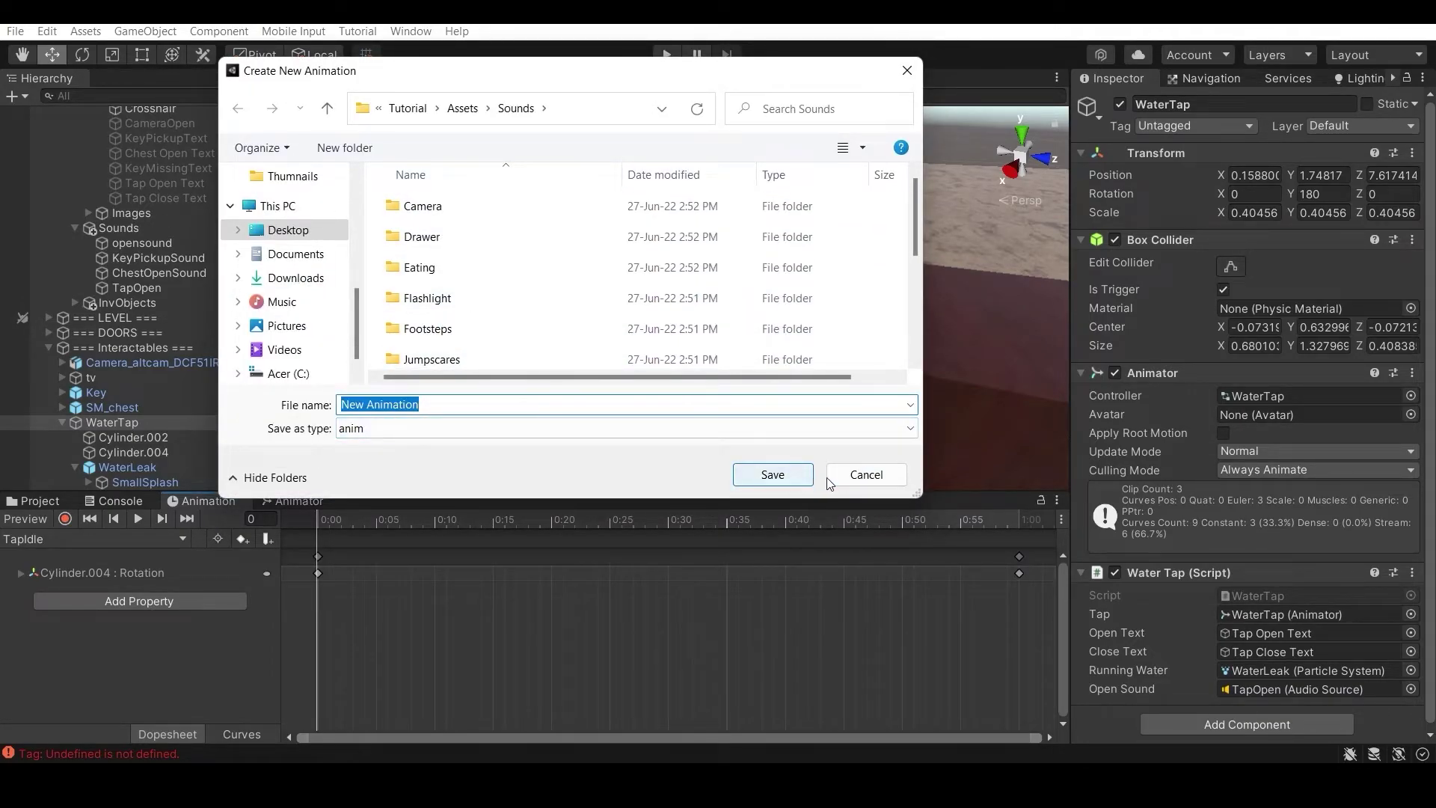
left_click(867, 477)
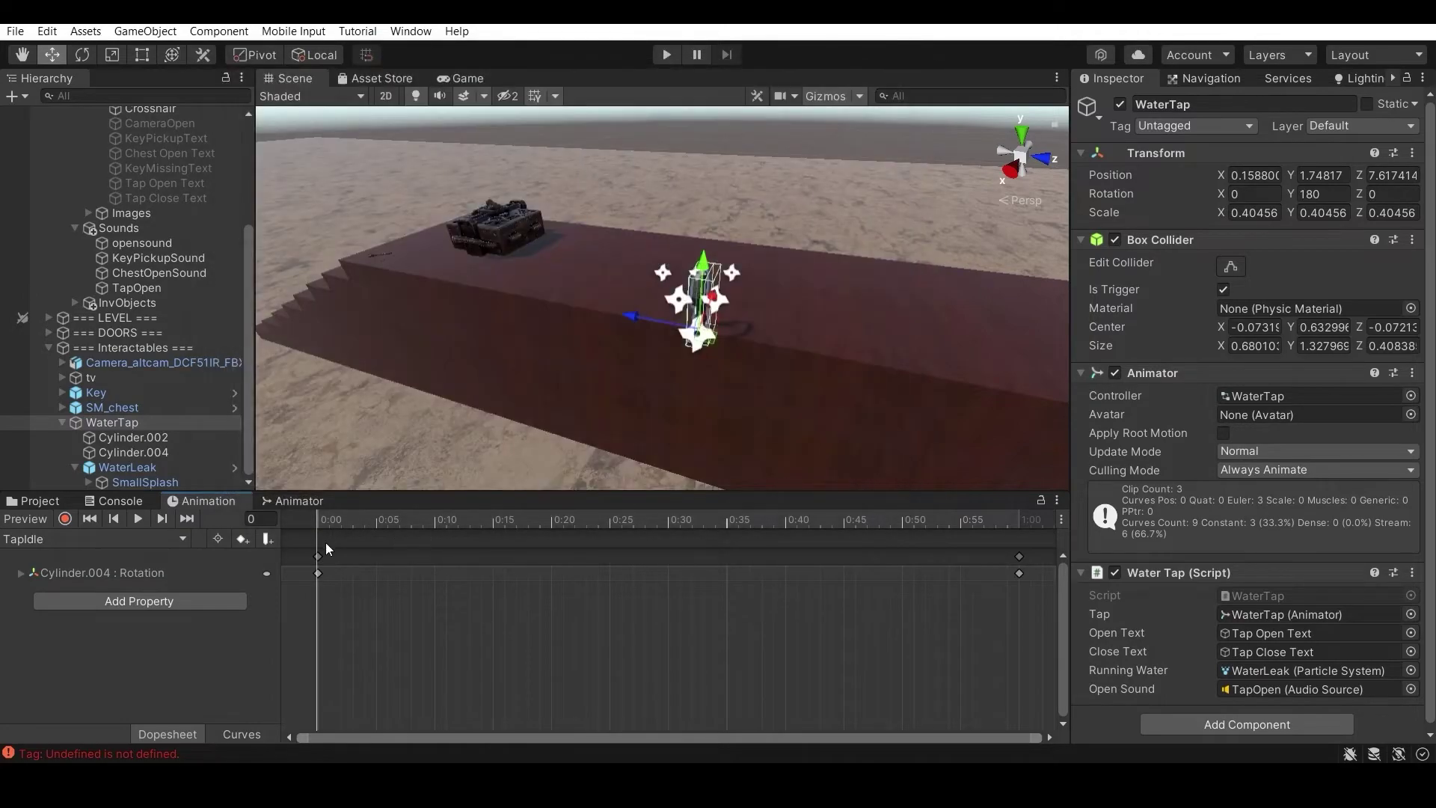
Inspect which Transform properties of Cylinder.004 can be added to the TapIdle clip.
left_click(128, 599)
left_click(258, 597)
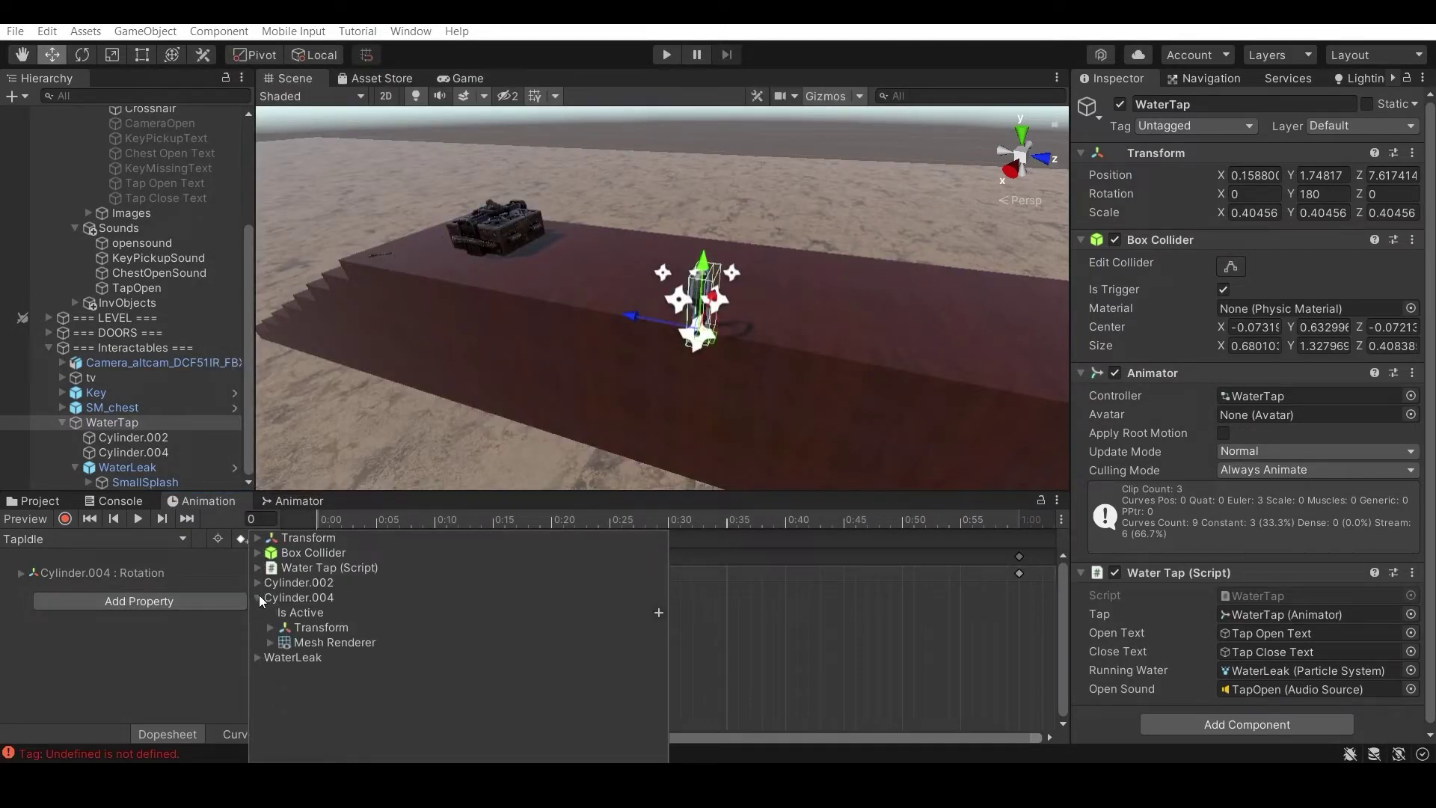
left_click(267, 629)
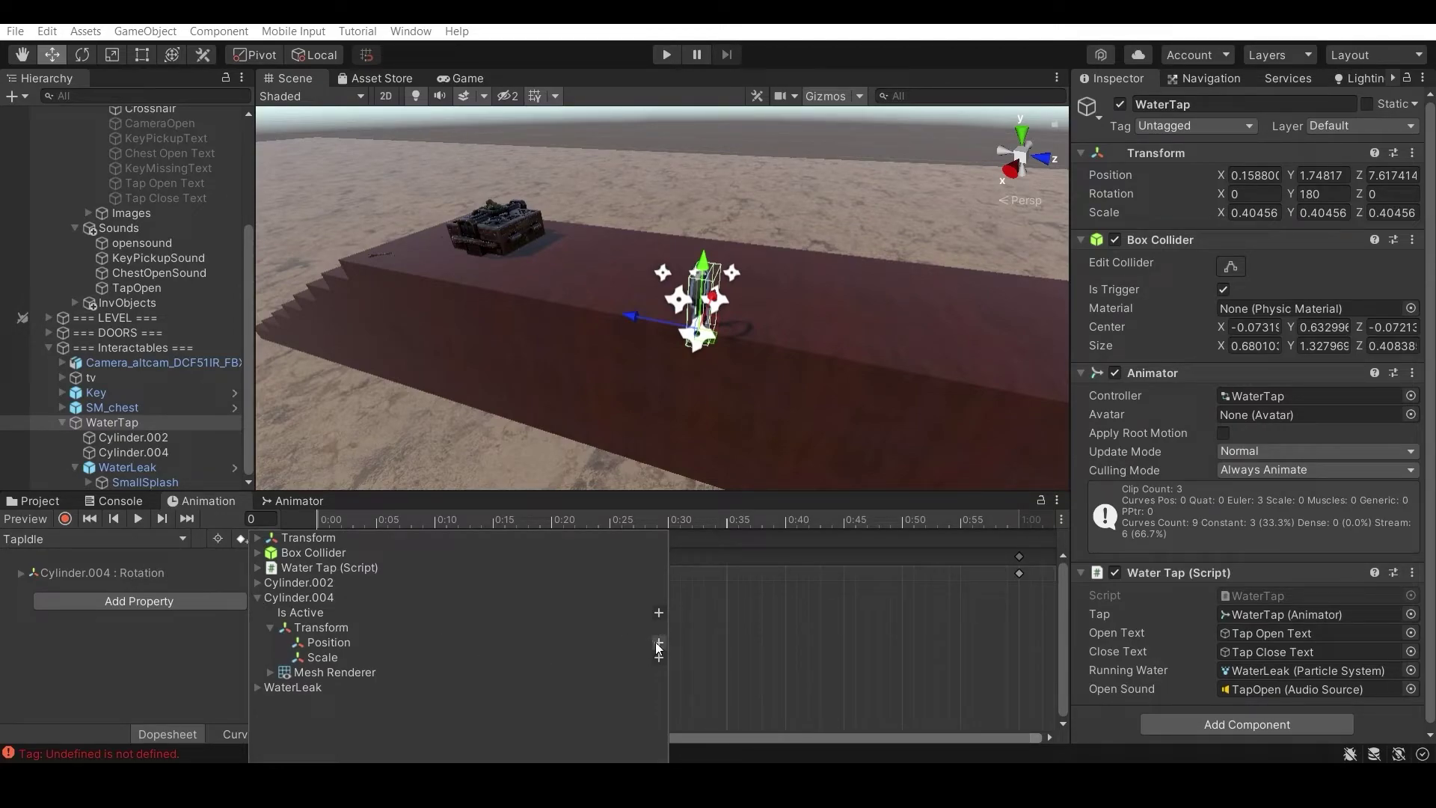
left_click(157, 649)
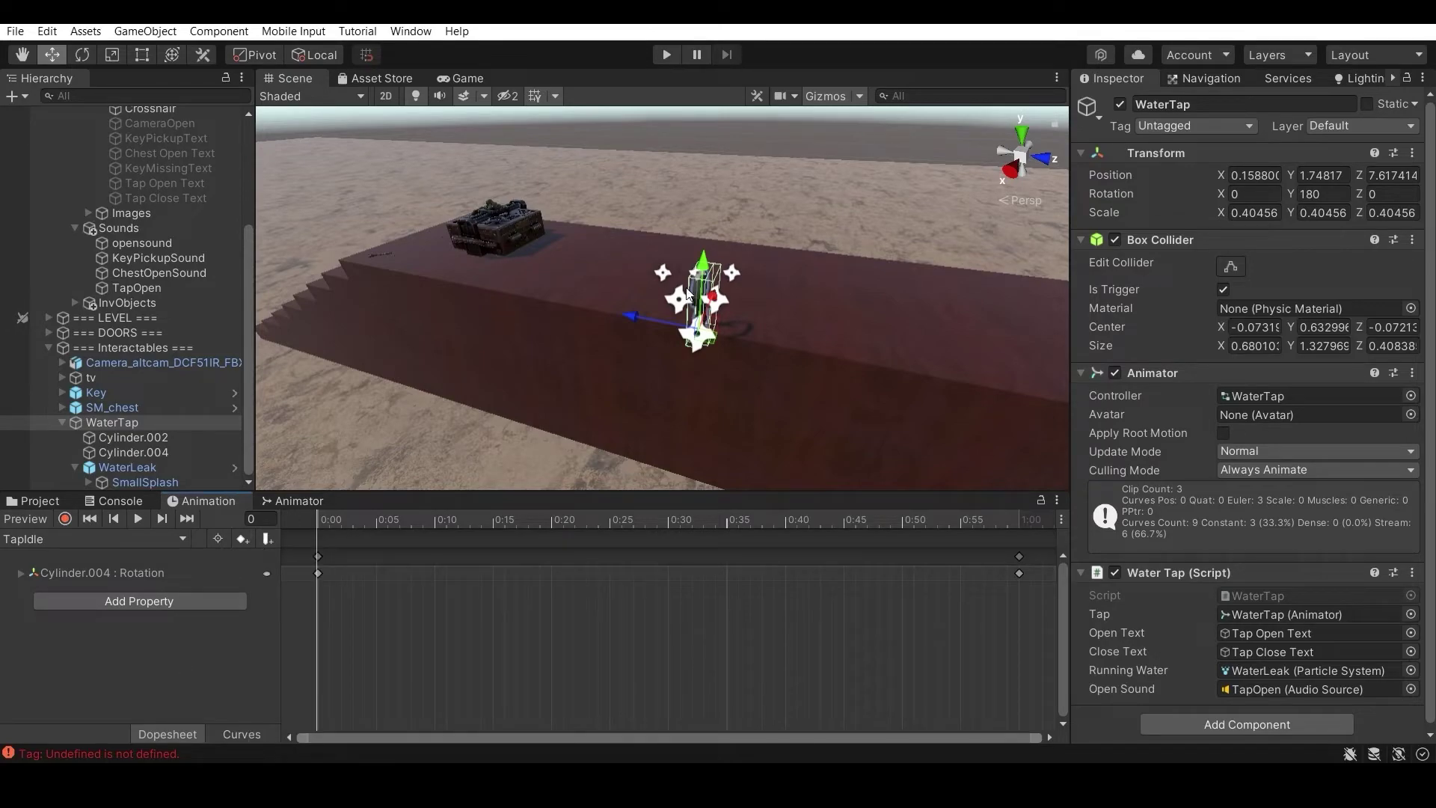
Scrub through the TapIdle clip, switch to the TapOpen clip and preview the tap's opening motion up to frame 30.
scroll(470, 424, "up", 5)
scroll(568, 406, "down", 5)
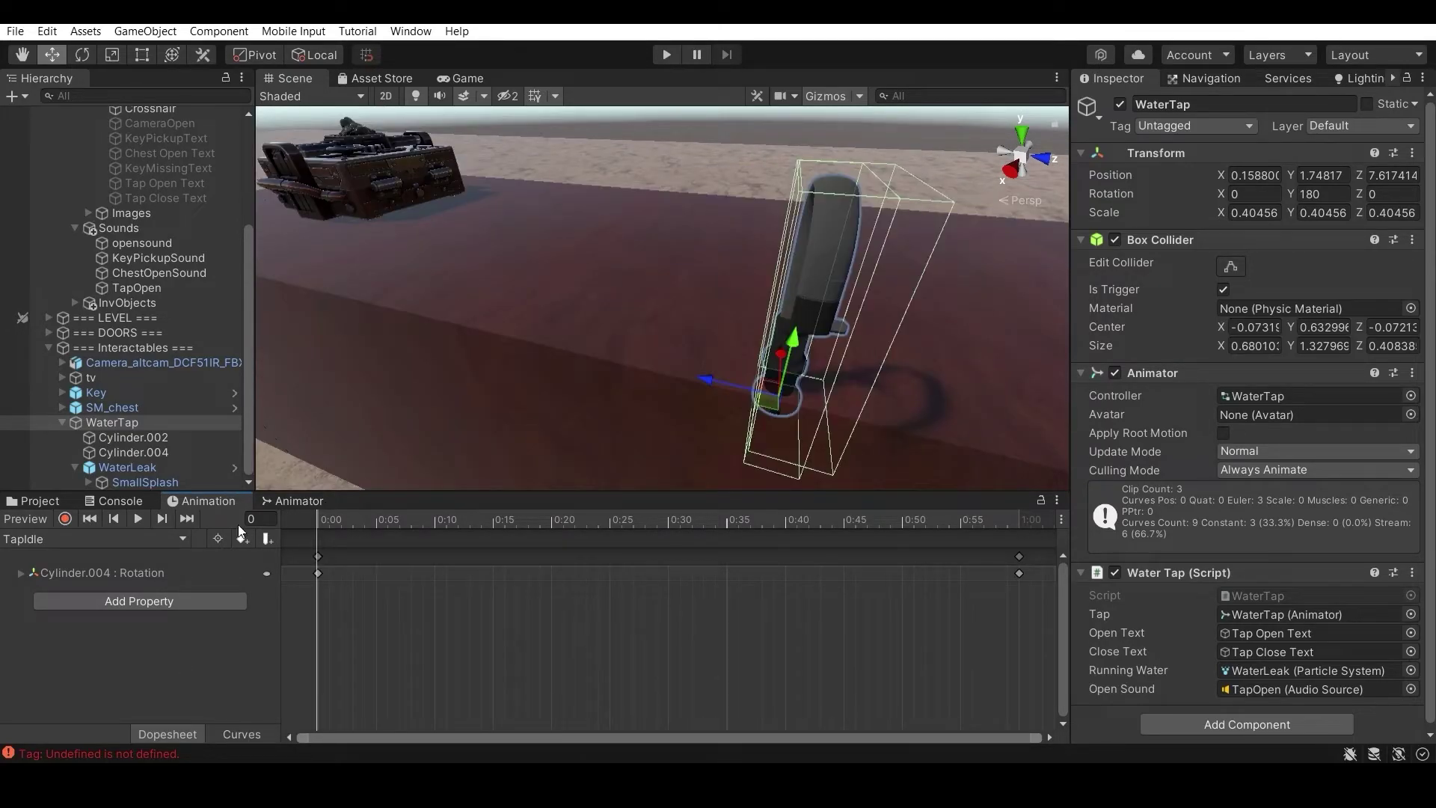
left_click_drag(339, 519, 515, 519)
left_click(114, 538)
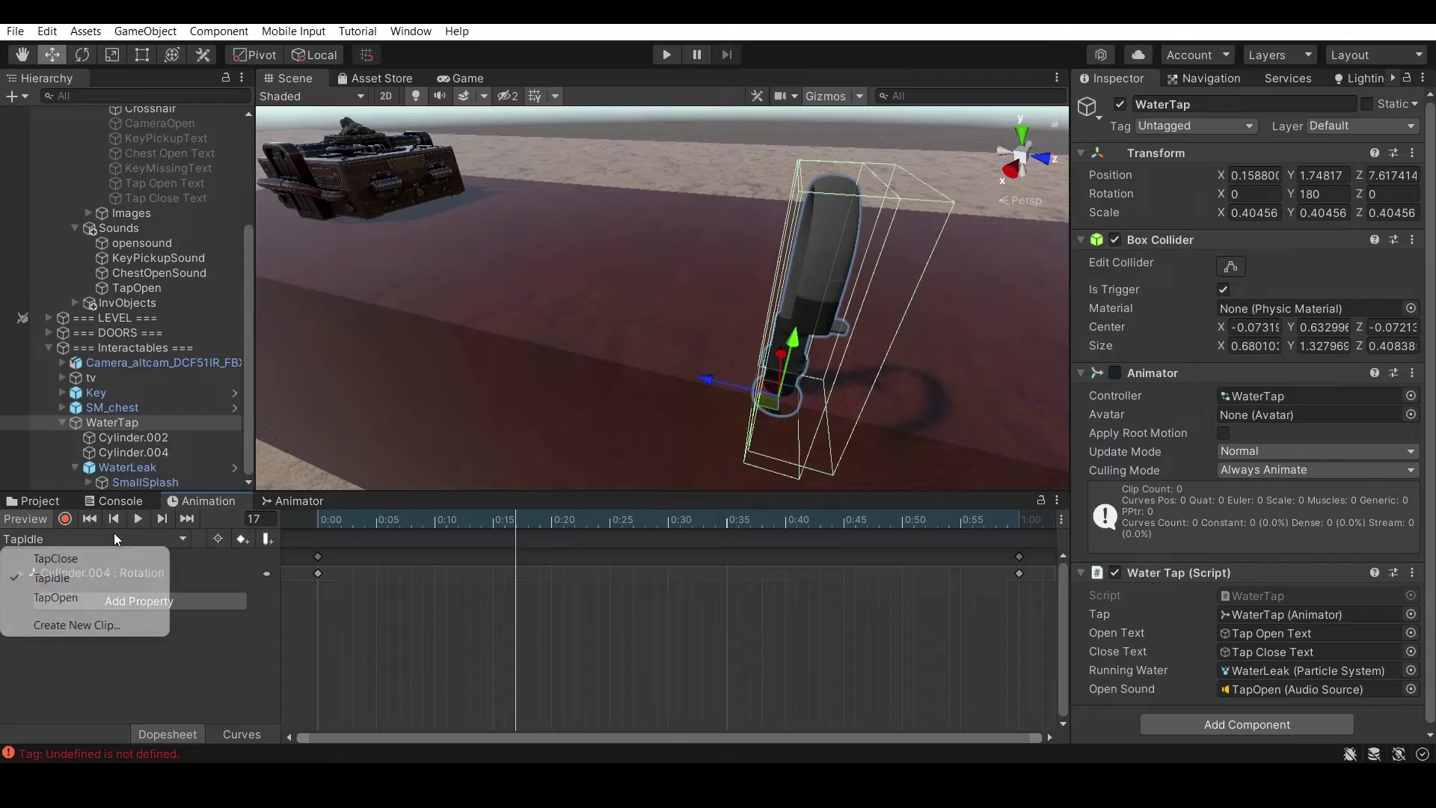
left_click(55, 597)
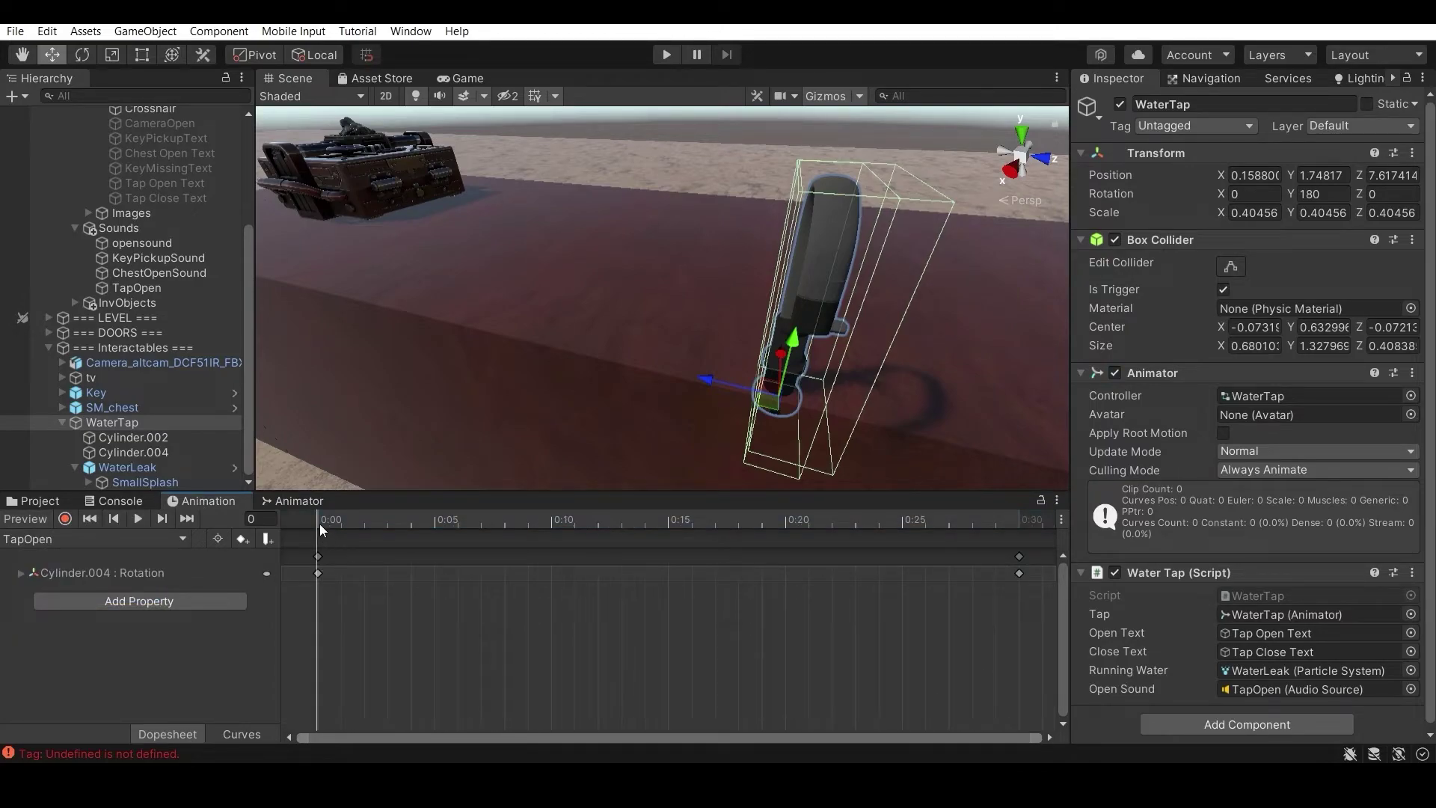
left_click_drag(320, 523, 1019, 512)
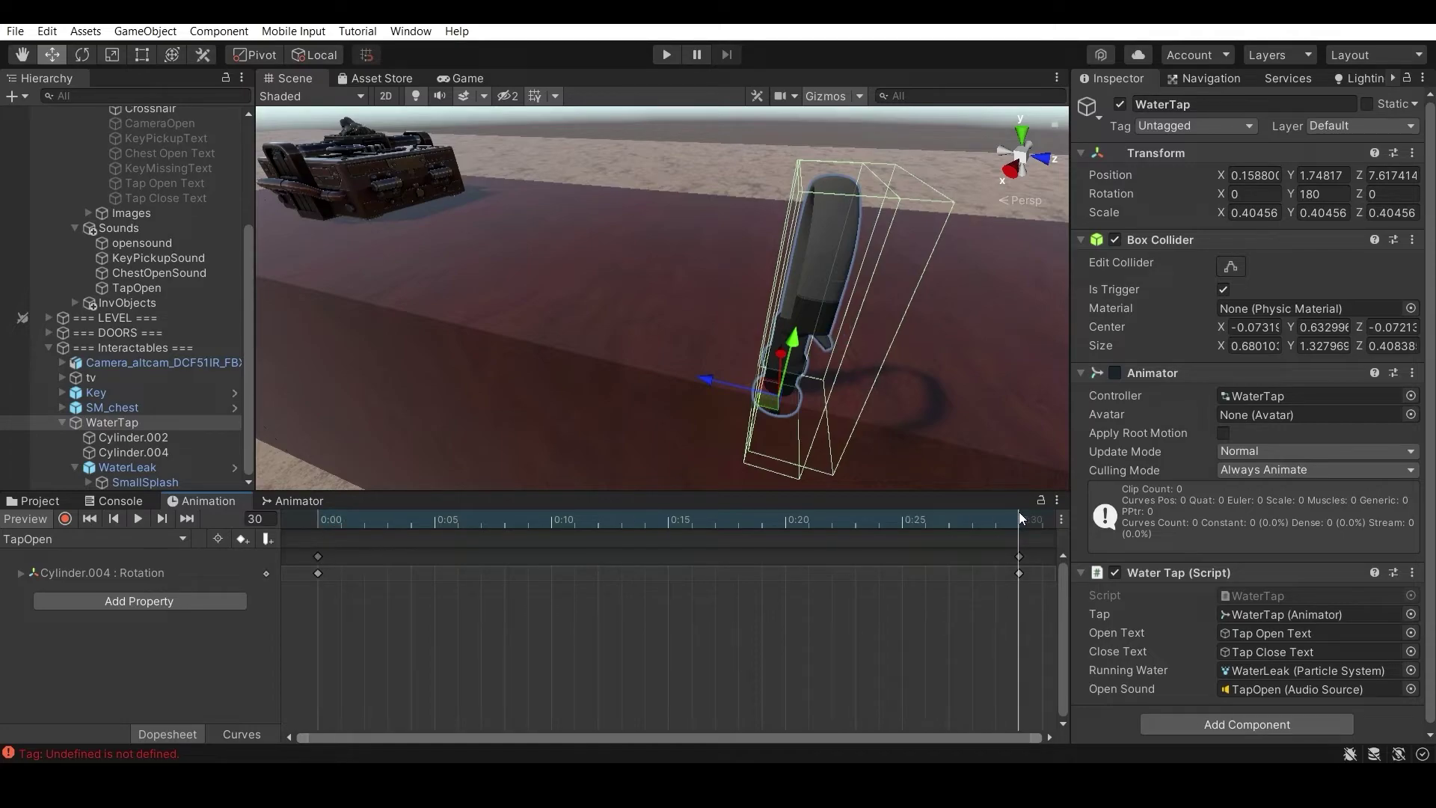
key("space")
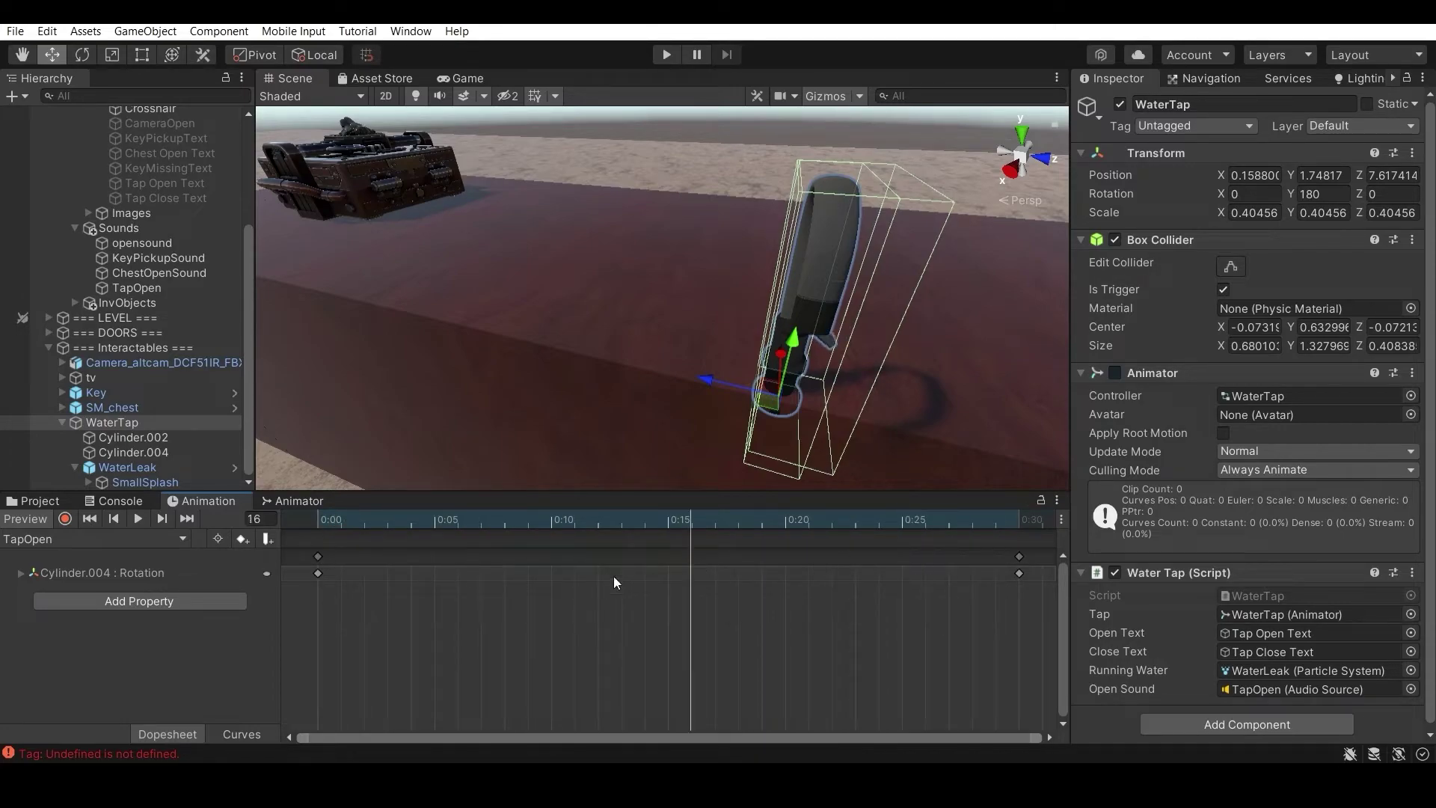
key("space")
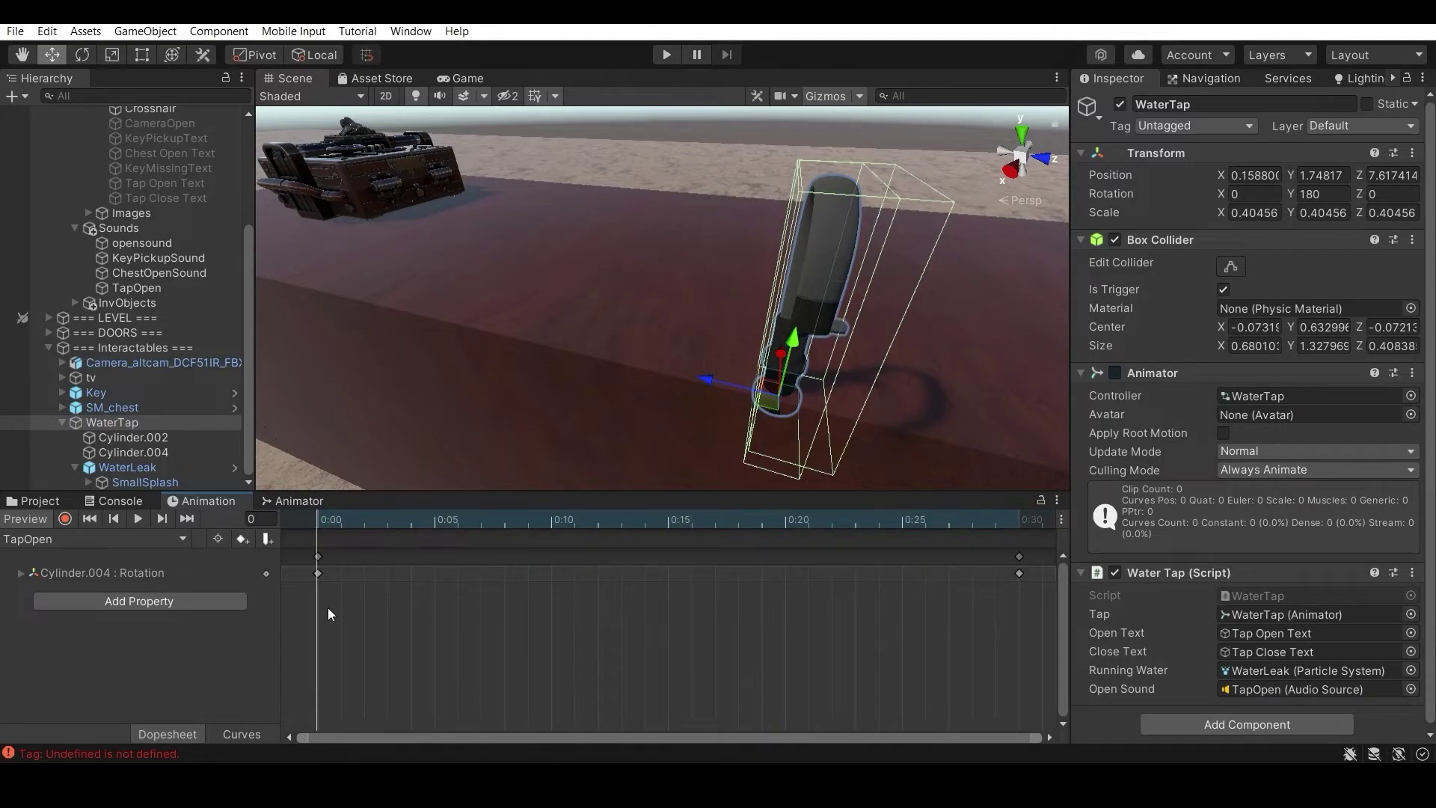
Scrub through the TapOpen clip, switch to the TapClose clip and examine its start frame and the list of tap clips.
left_click(64, 519)
left_click(569, 521)
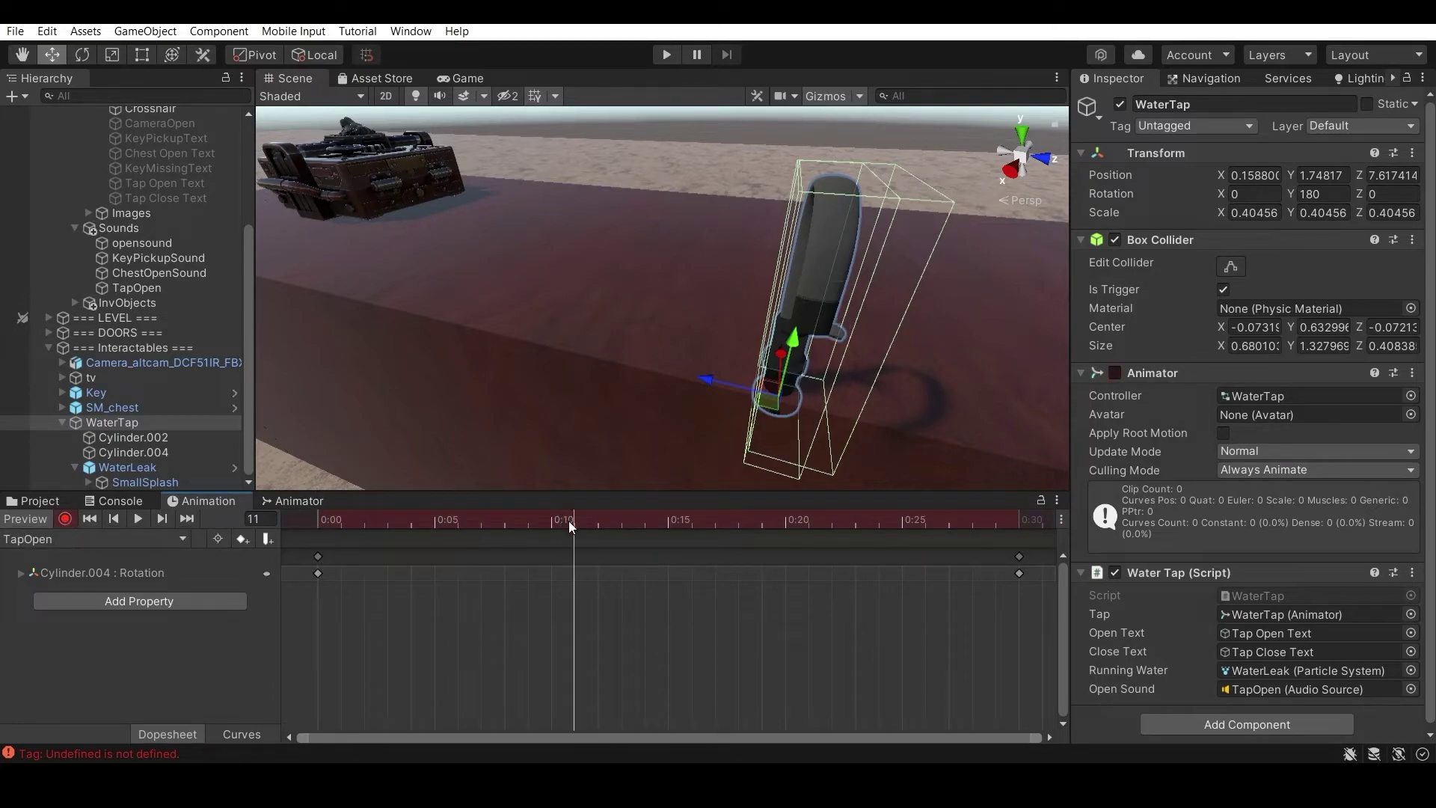
left_click_drag(568, 521, 780, 516)
left_click(124, 540)
left_click(129, 559)
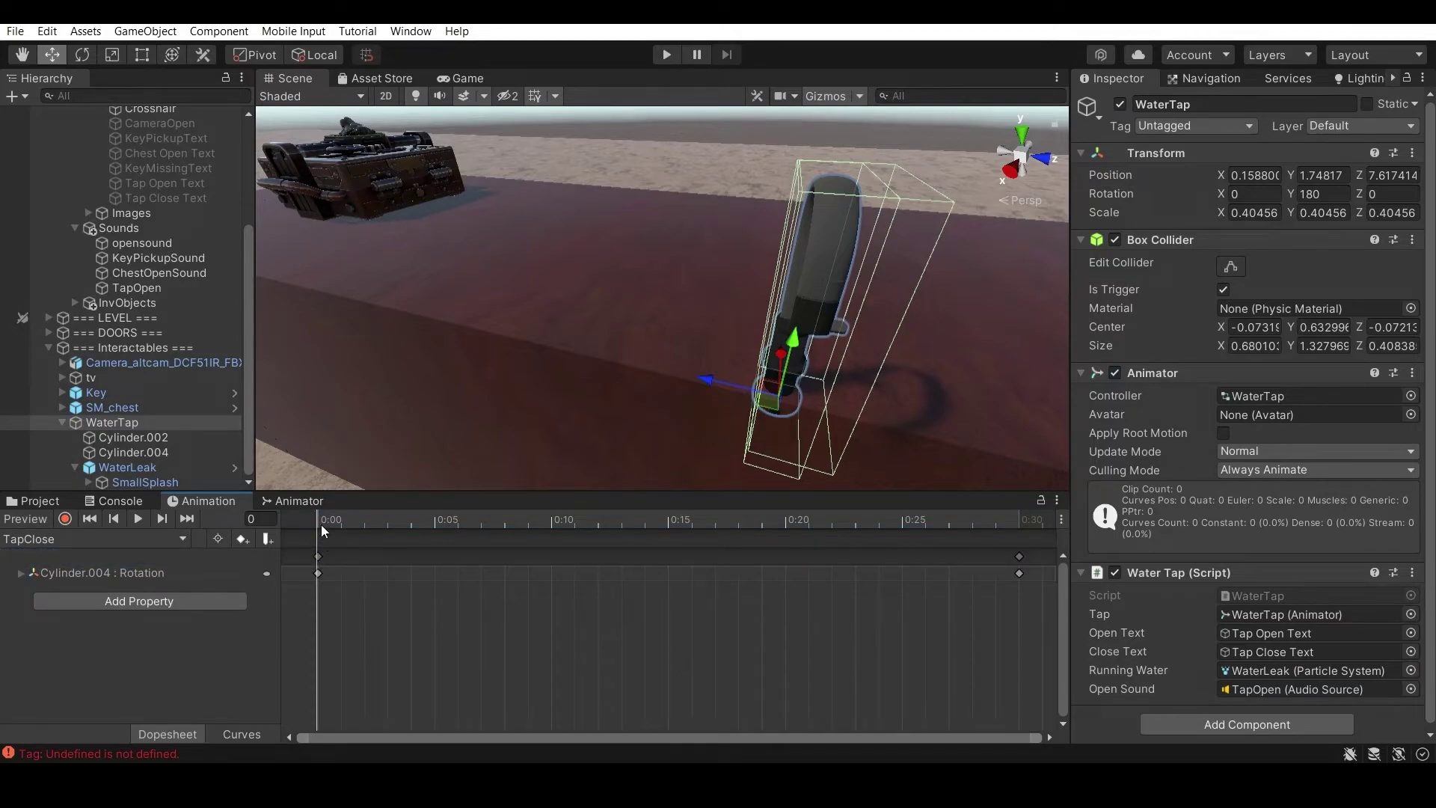
left_click(322, 524)
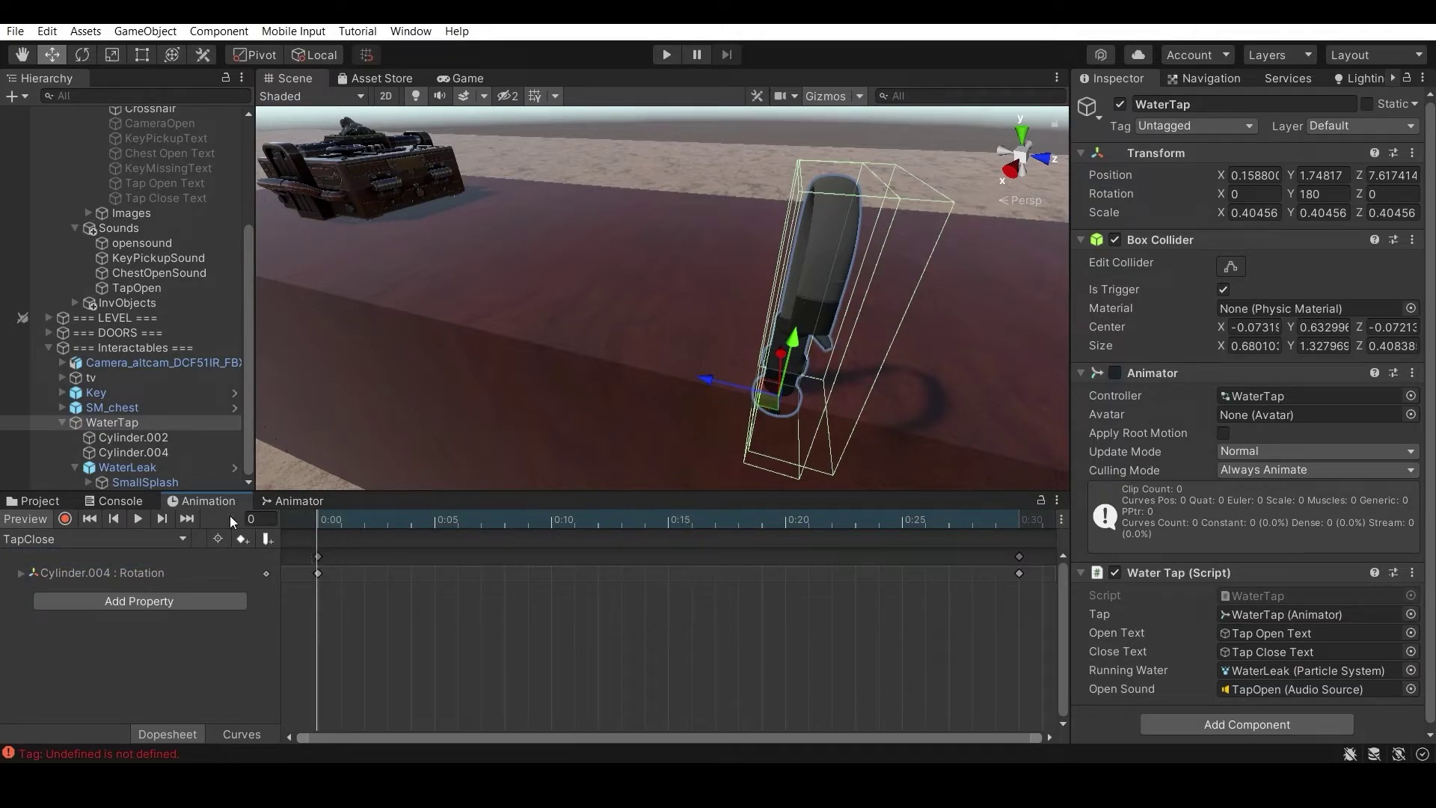
left_click(100, 537)
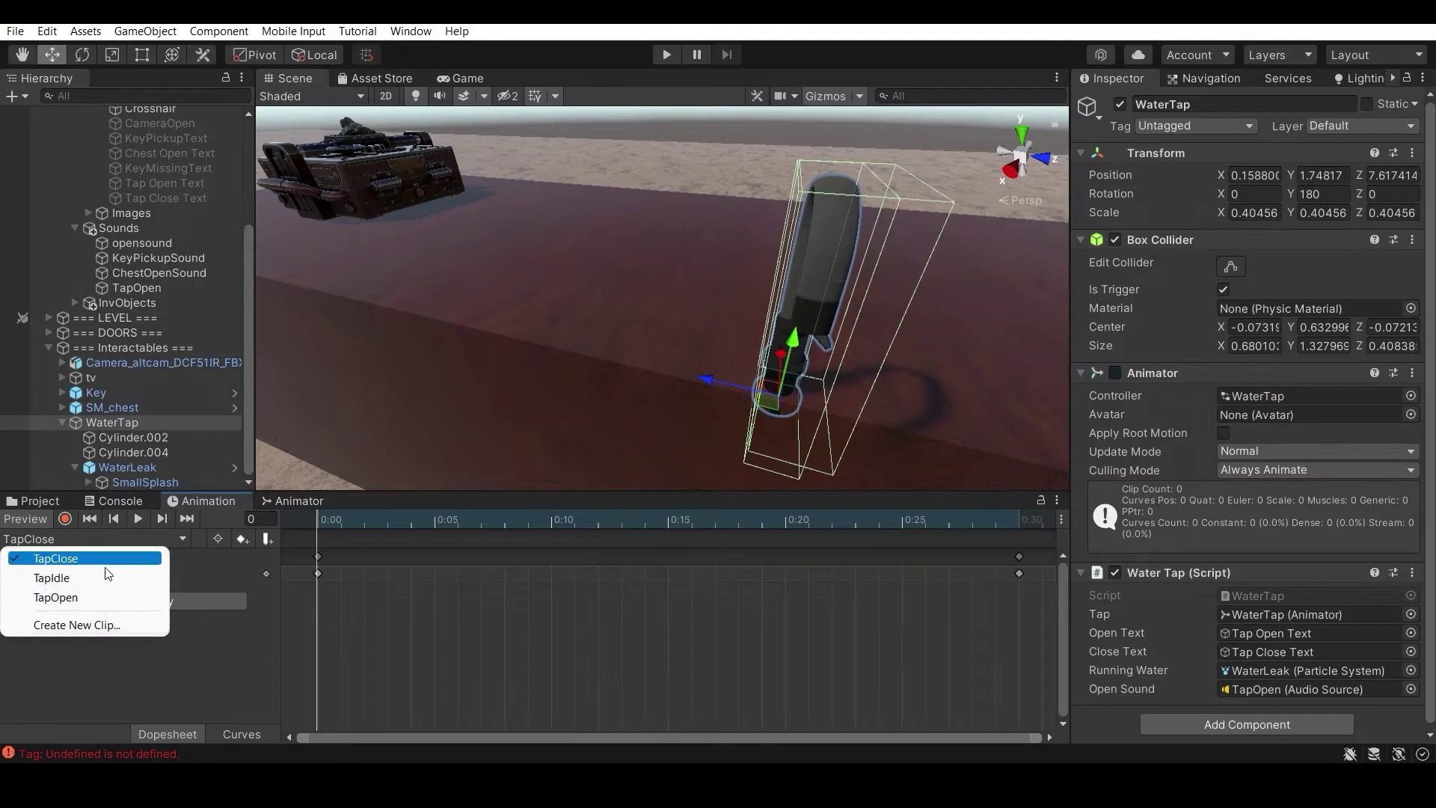
left_click(390, 557)
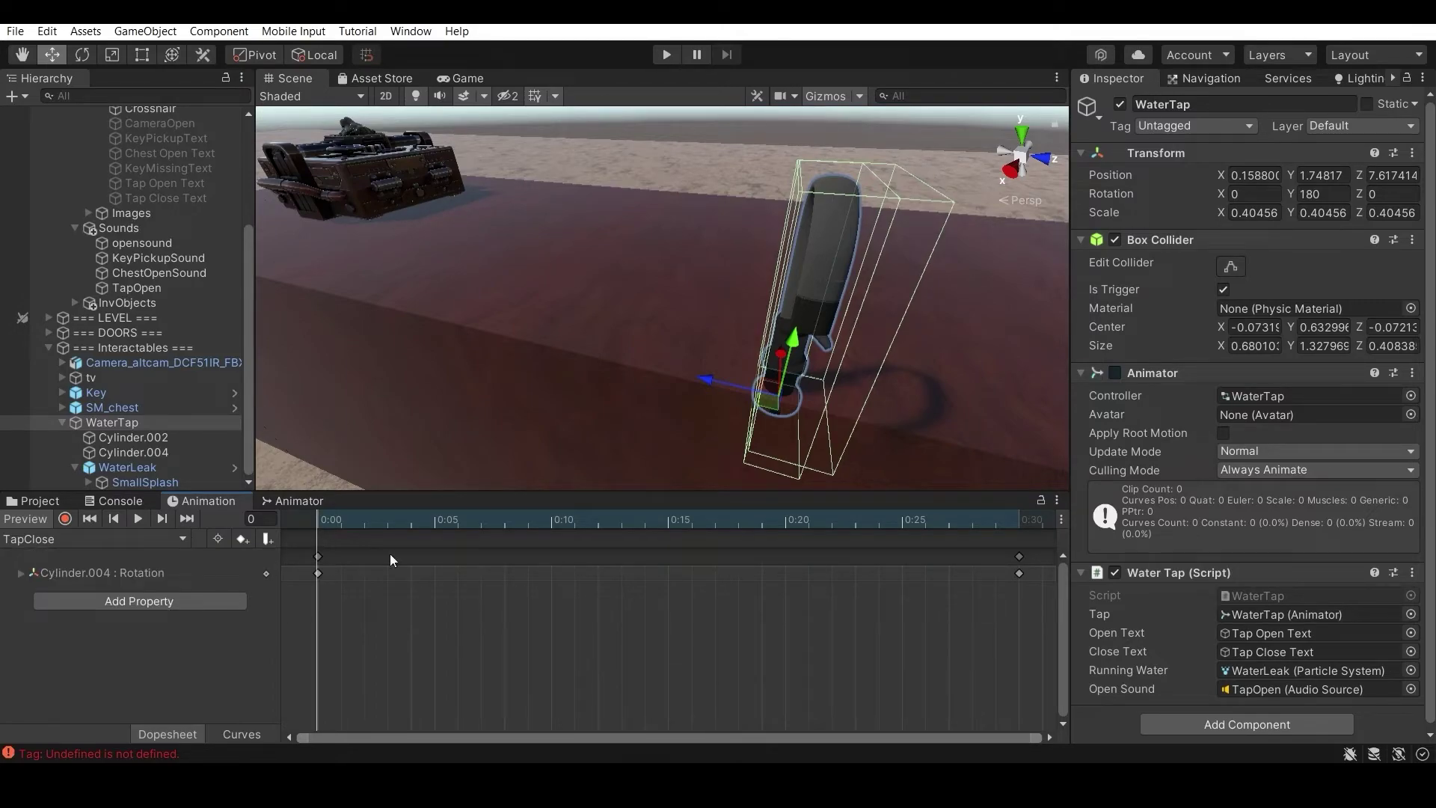
Examine the Animator's Open and Closed parameters and available parameter types, comparing their names with the SetBool calls in the WaterTap script.
left_click(307, 498)
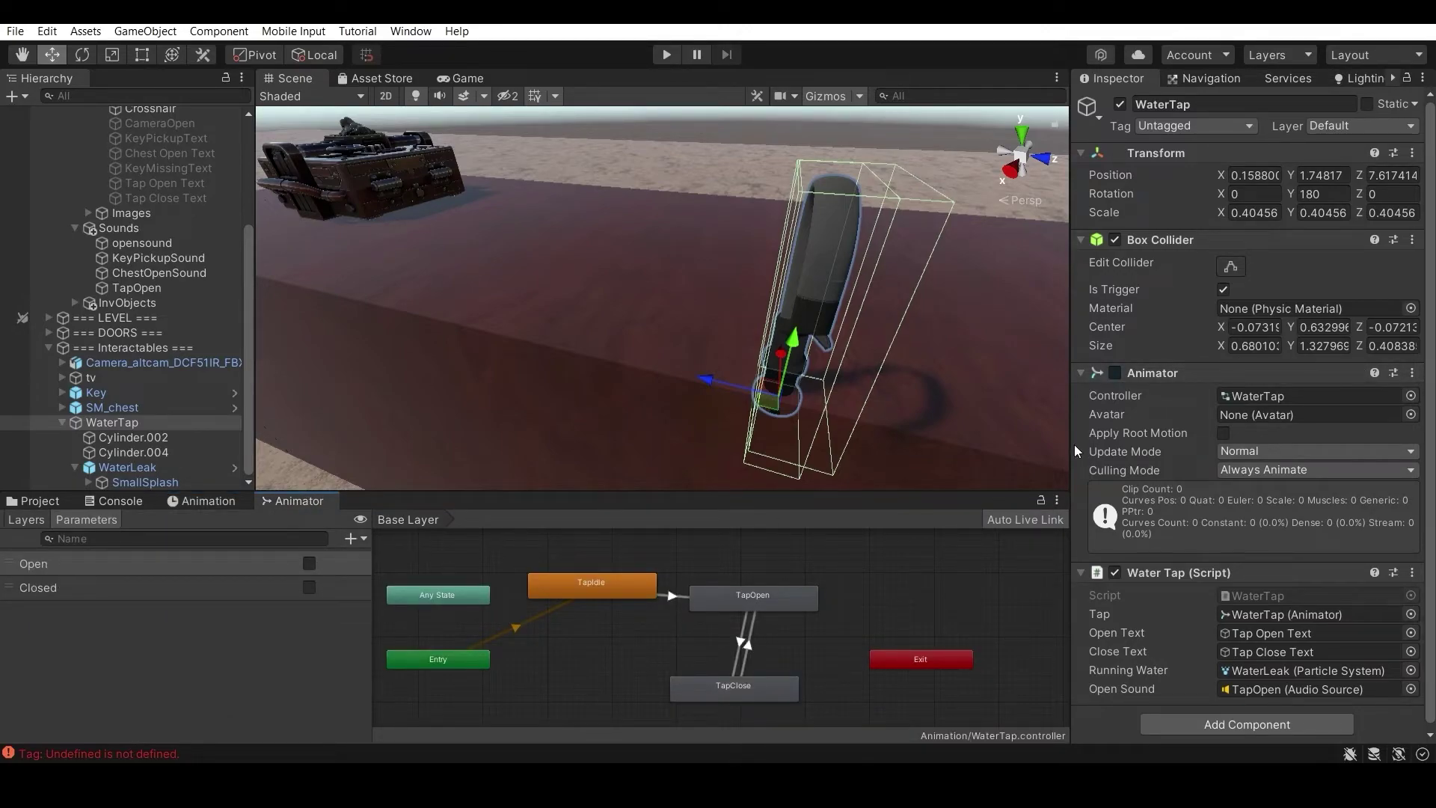
left_click(147, 567)
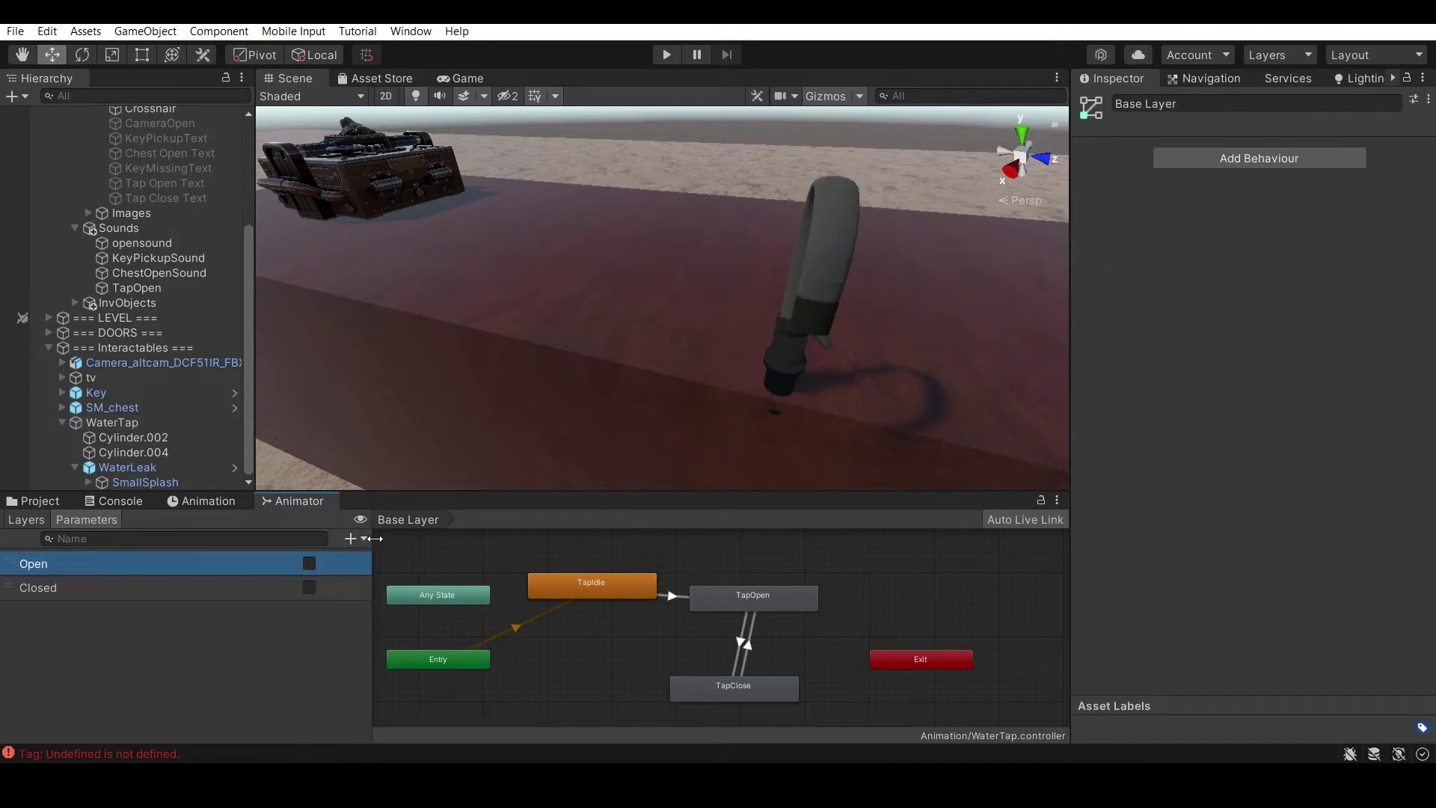
left_click(363, 539)
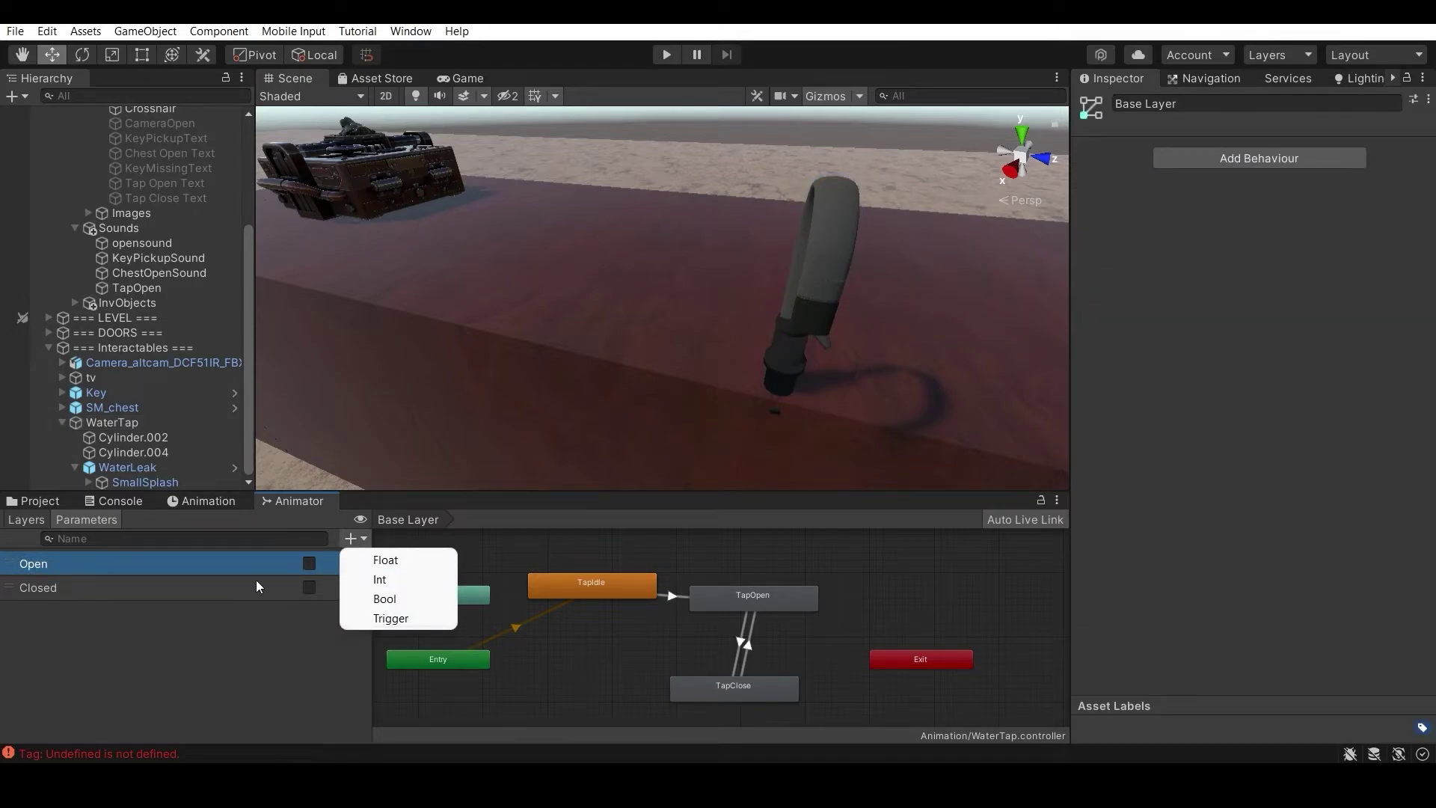
left_click(58, 608)
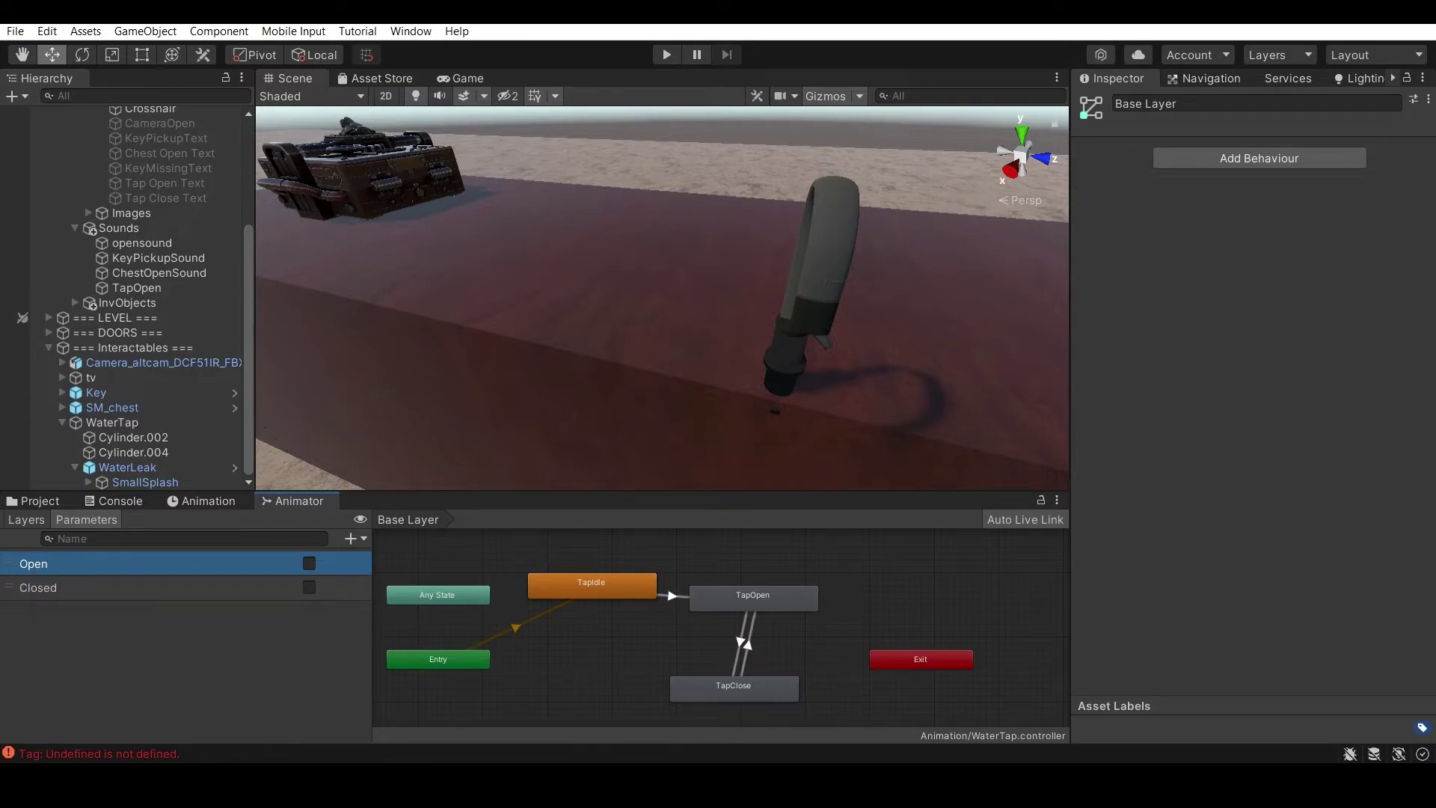
key("alt+Tab")
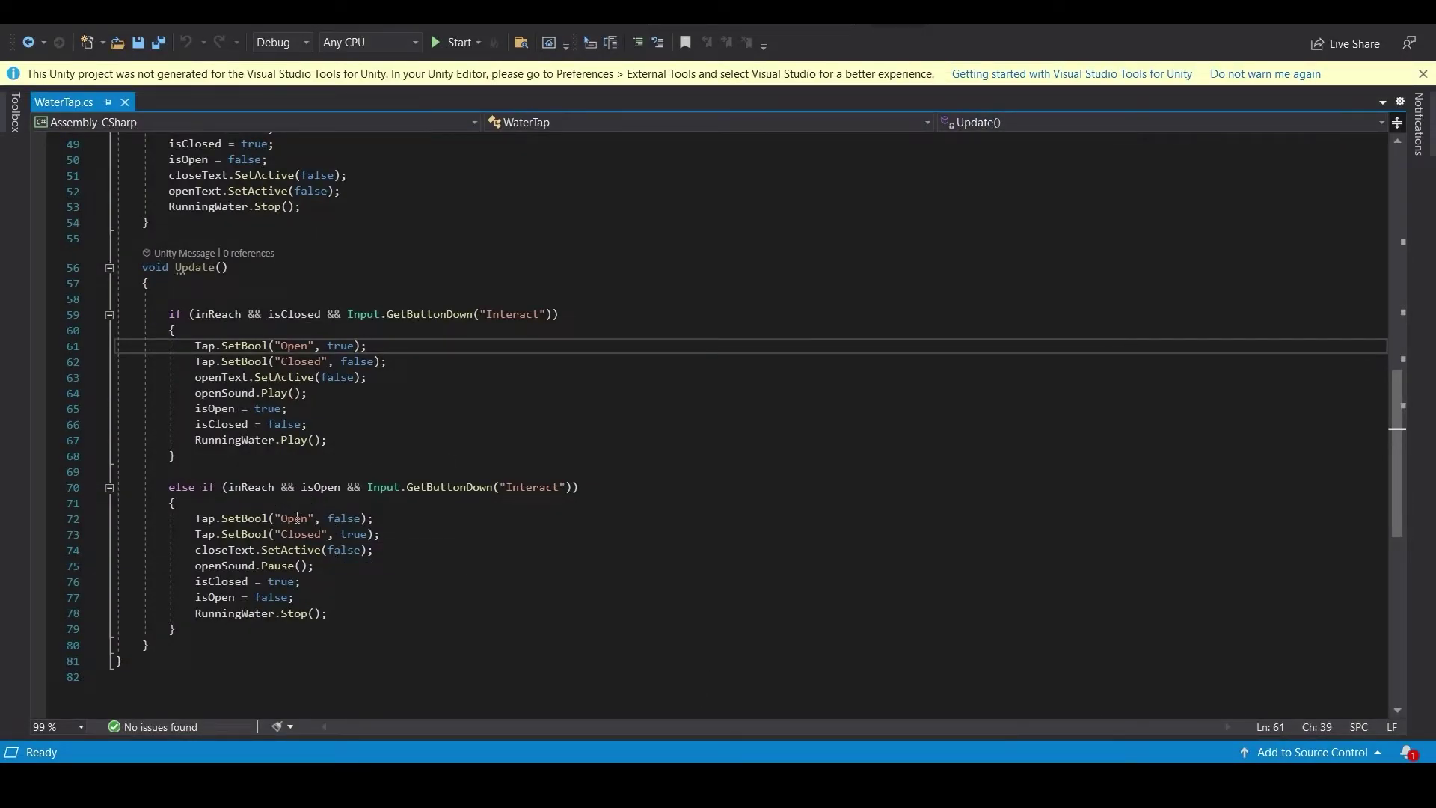
key("alt+Tab")
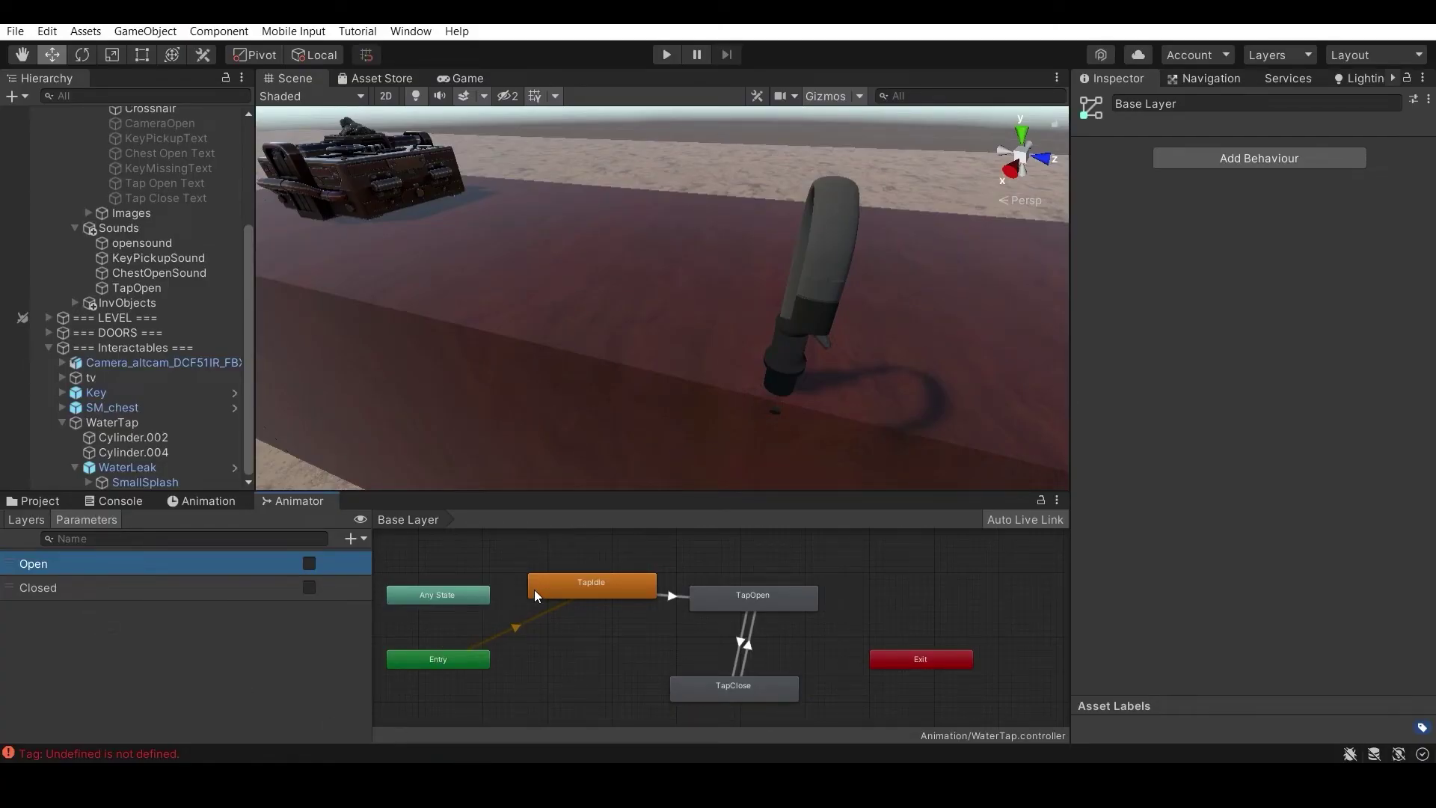
right_click(603, 579)
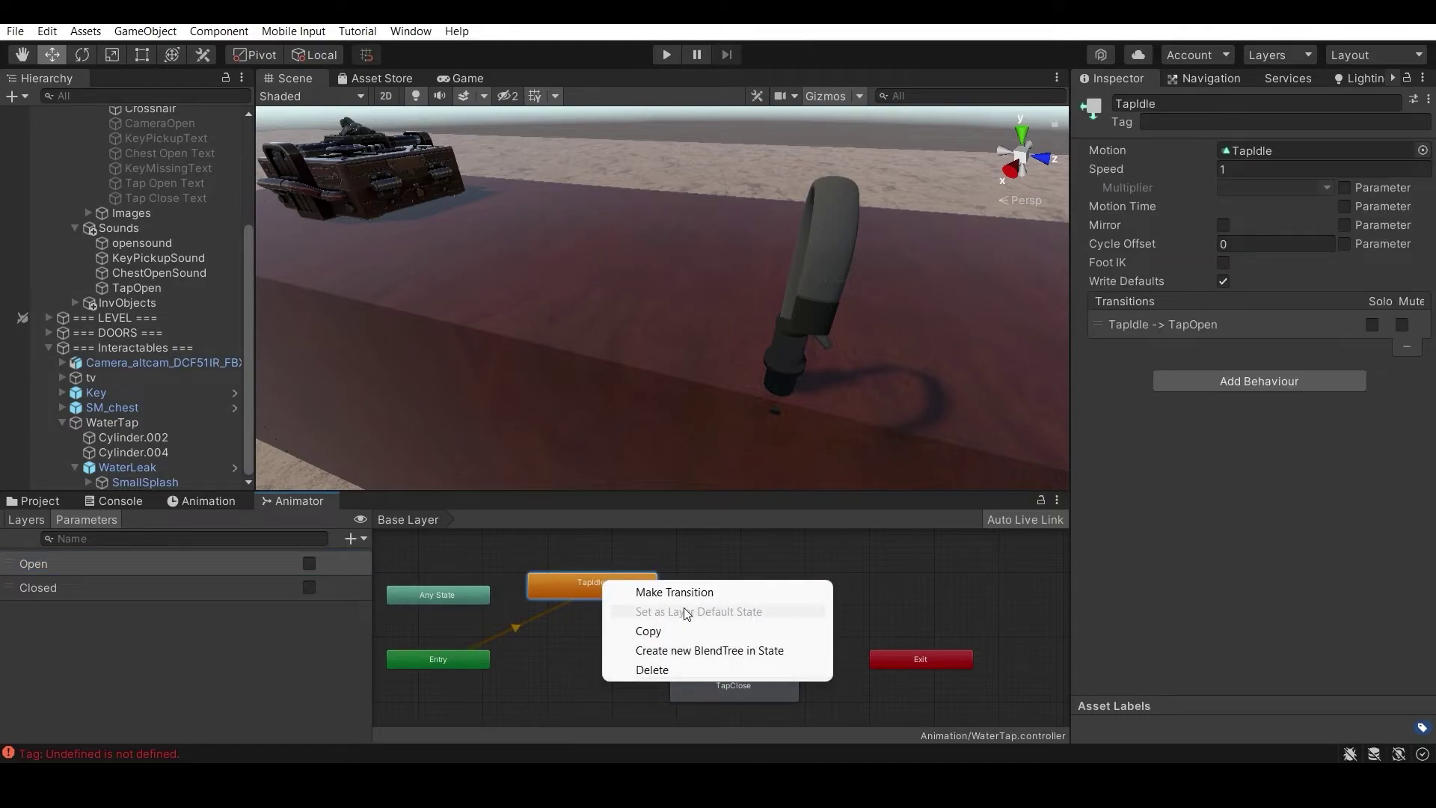
left_click(849, 535)
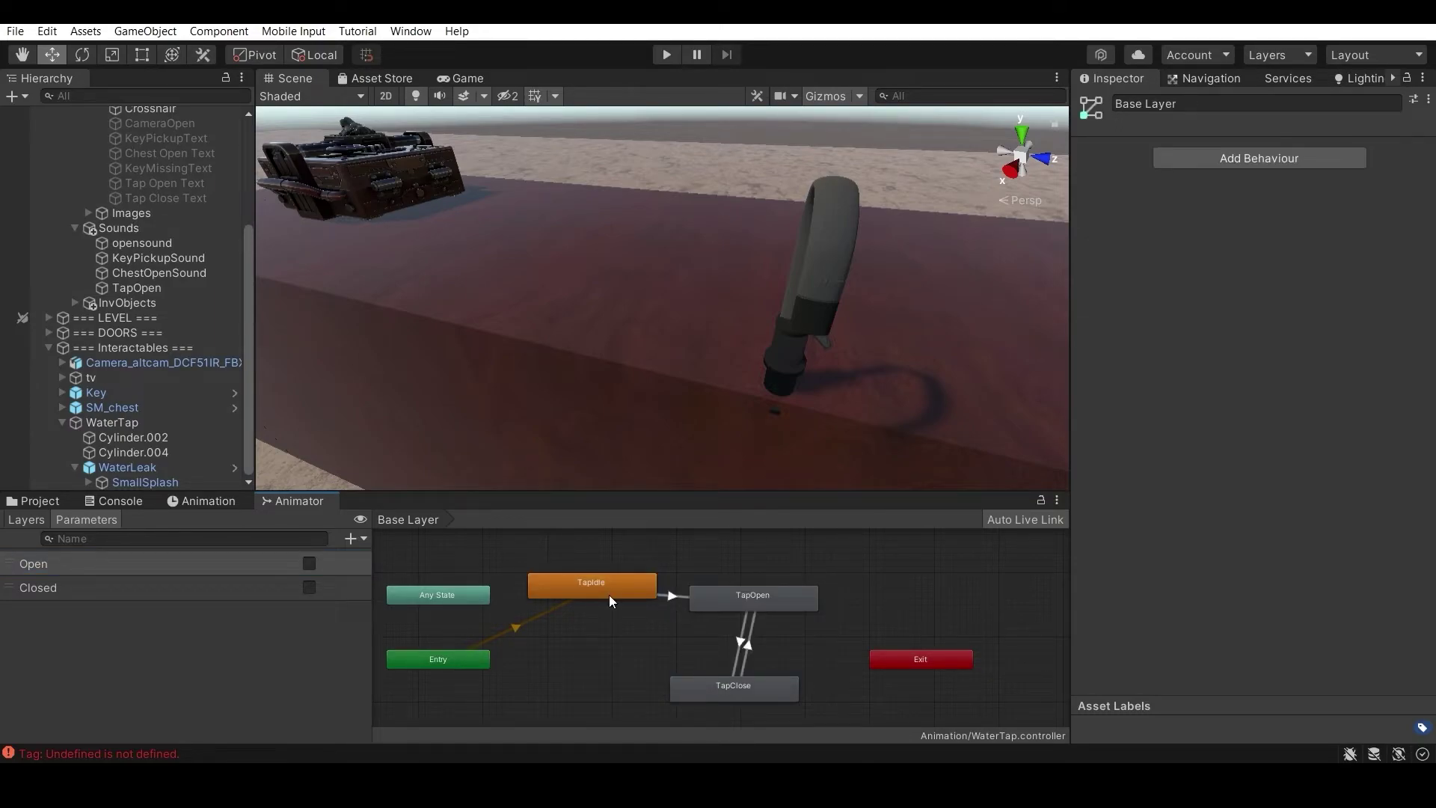
right_click(621, 579)
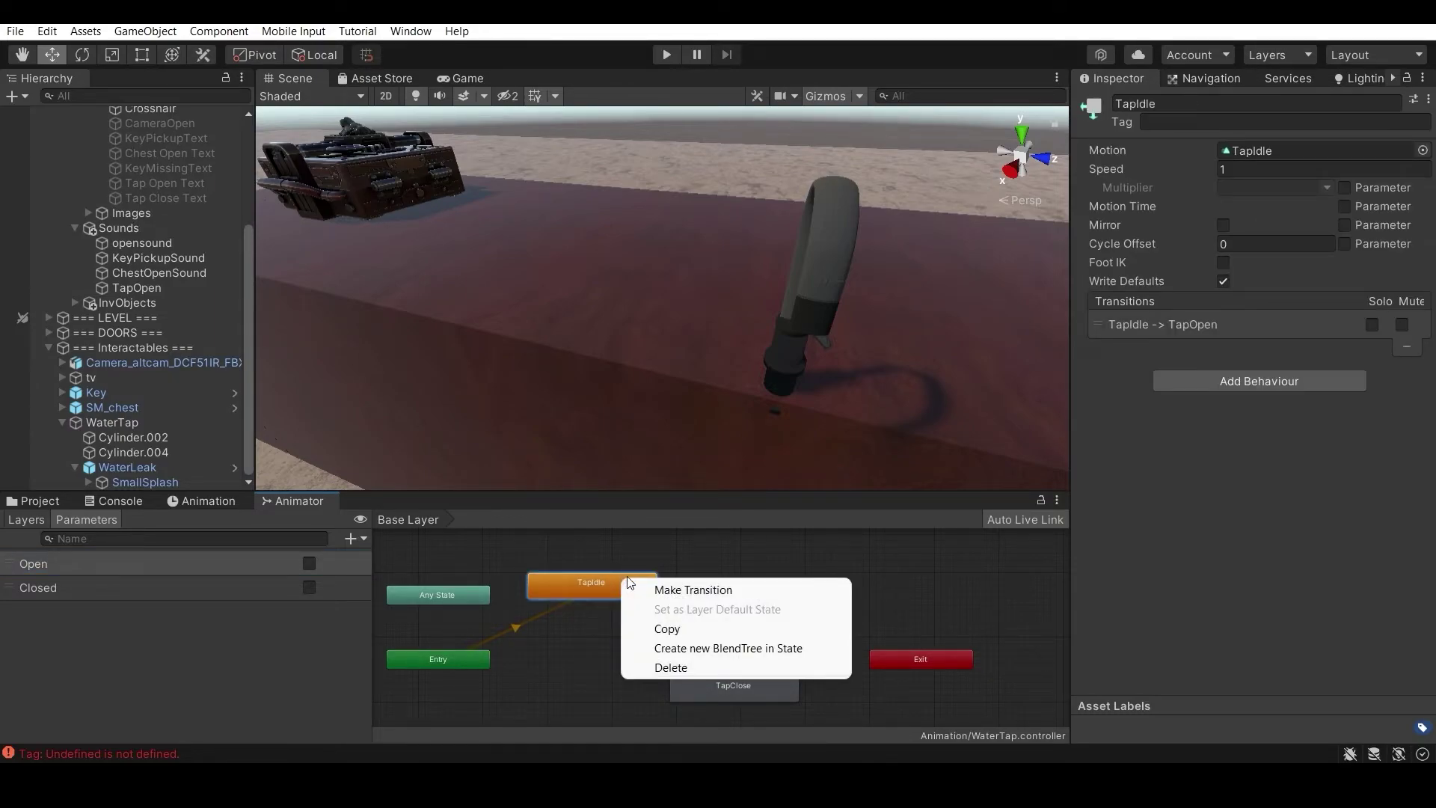
left_click(763, 590)
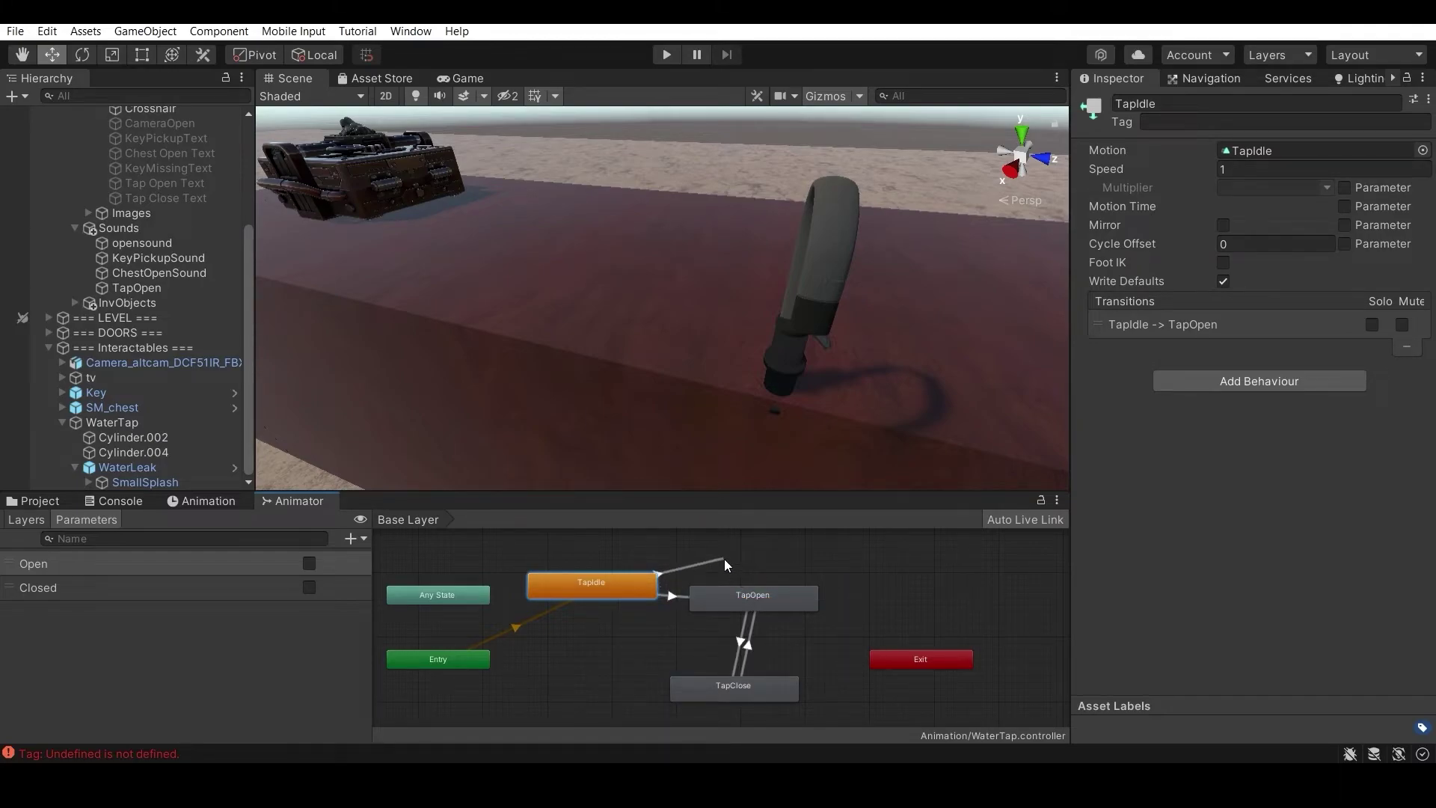
right_click(724, 559)
left_click(711, 594)
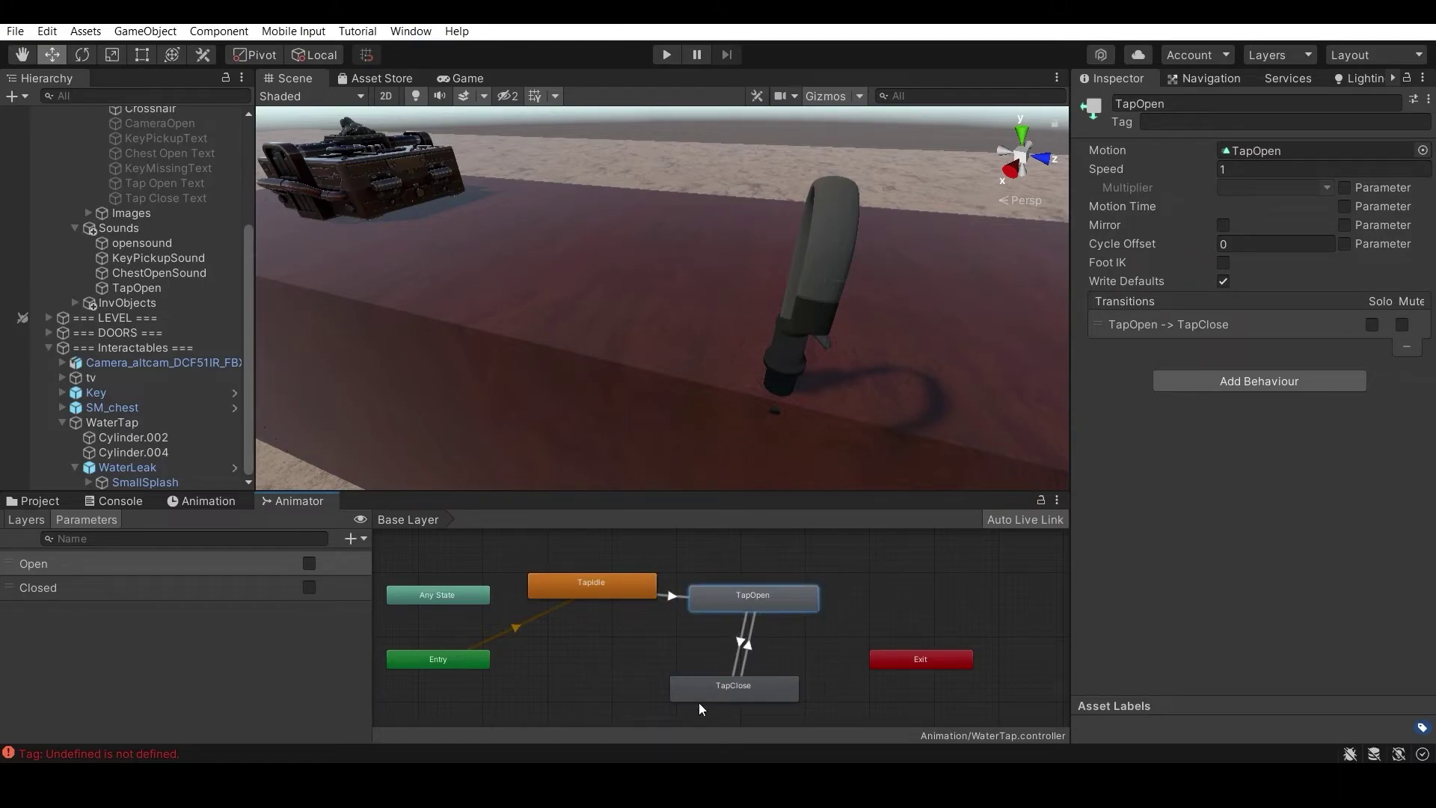
Inspect the exit time, settings and conditions of the transitions between TapIdle, TapOpen and TapClose.
left_click(670, 596)
left_click(1197, 302)
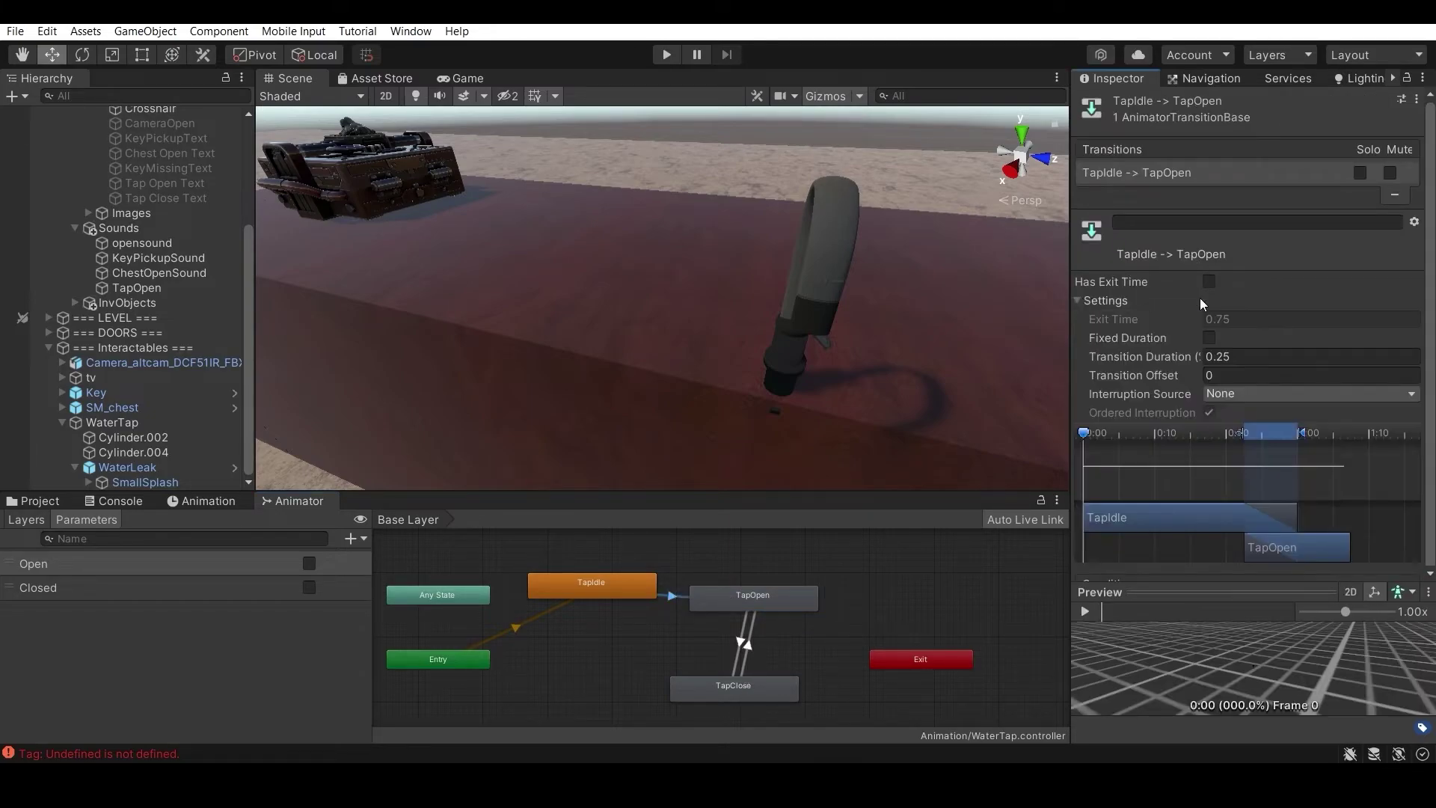
left_click(1211, 299)
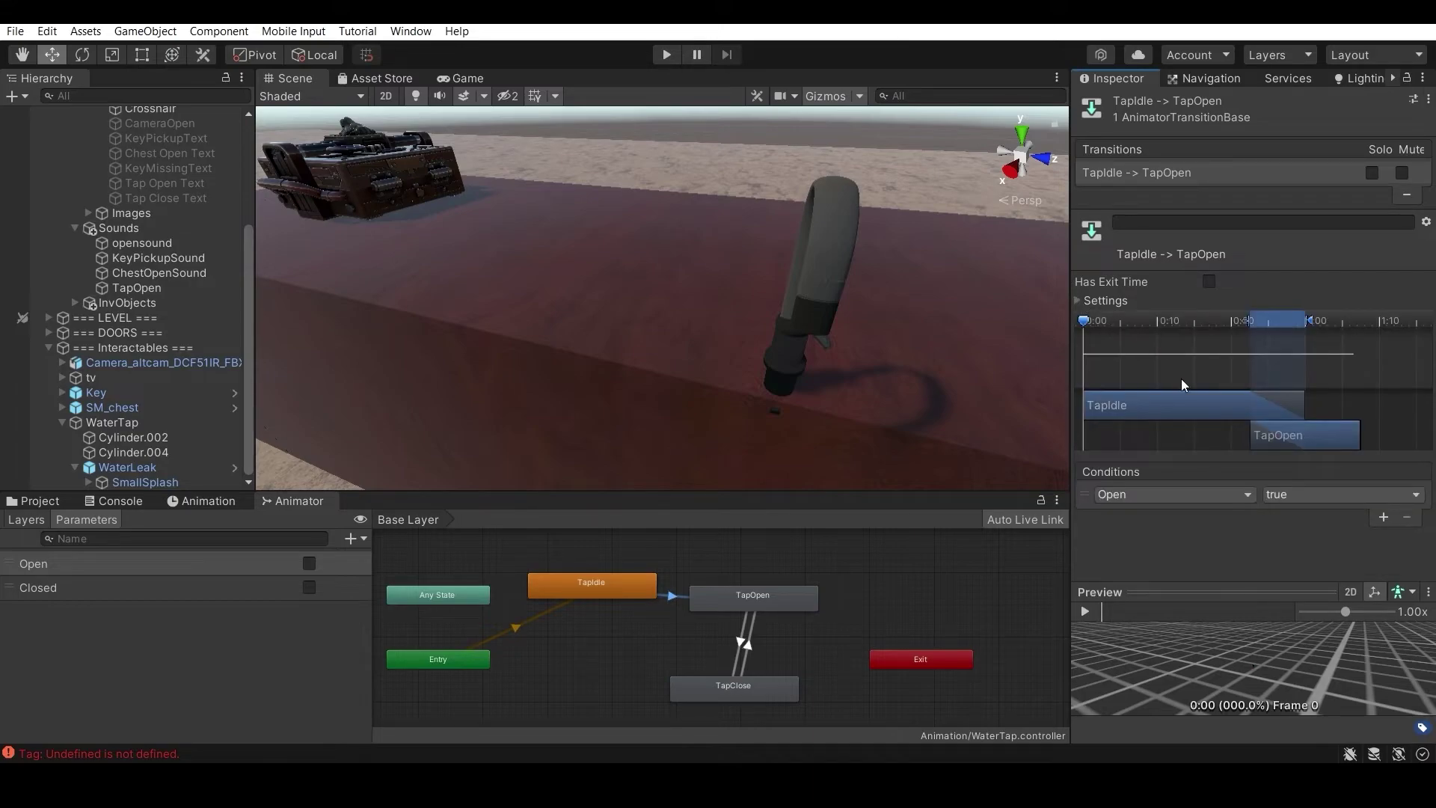
left_click(739, 642)
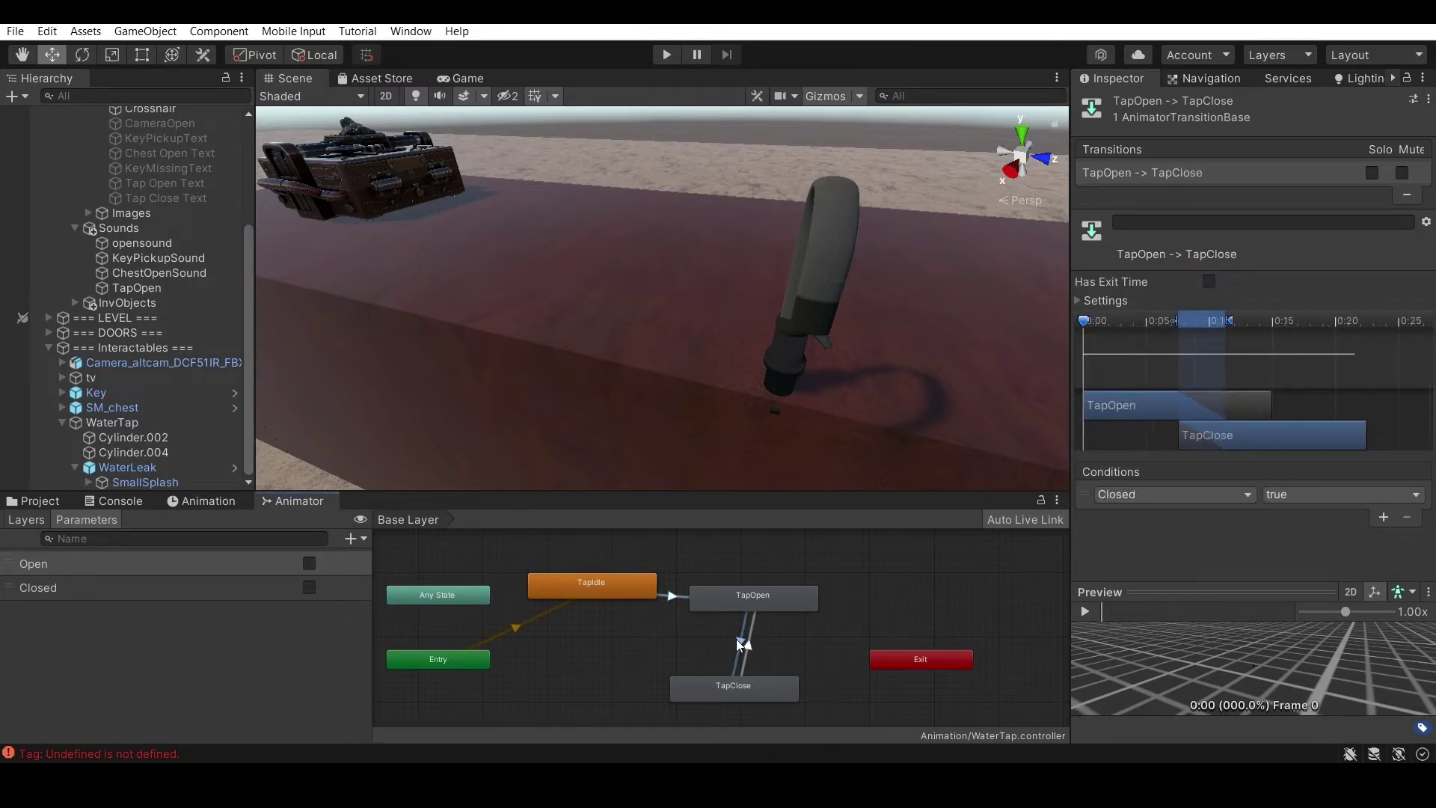
left_click(748, 644)
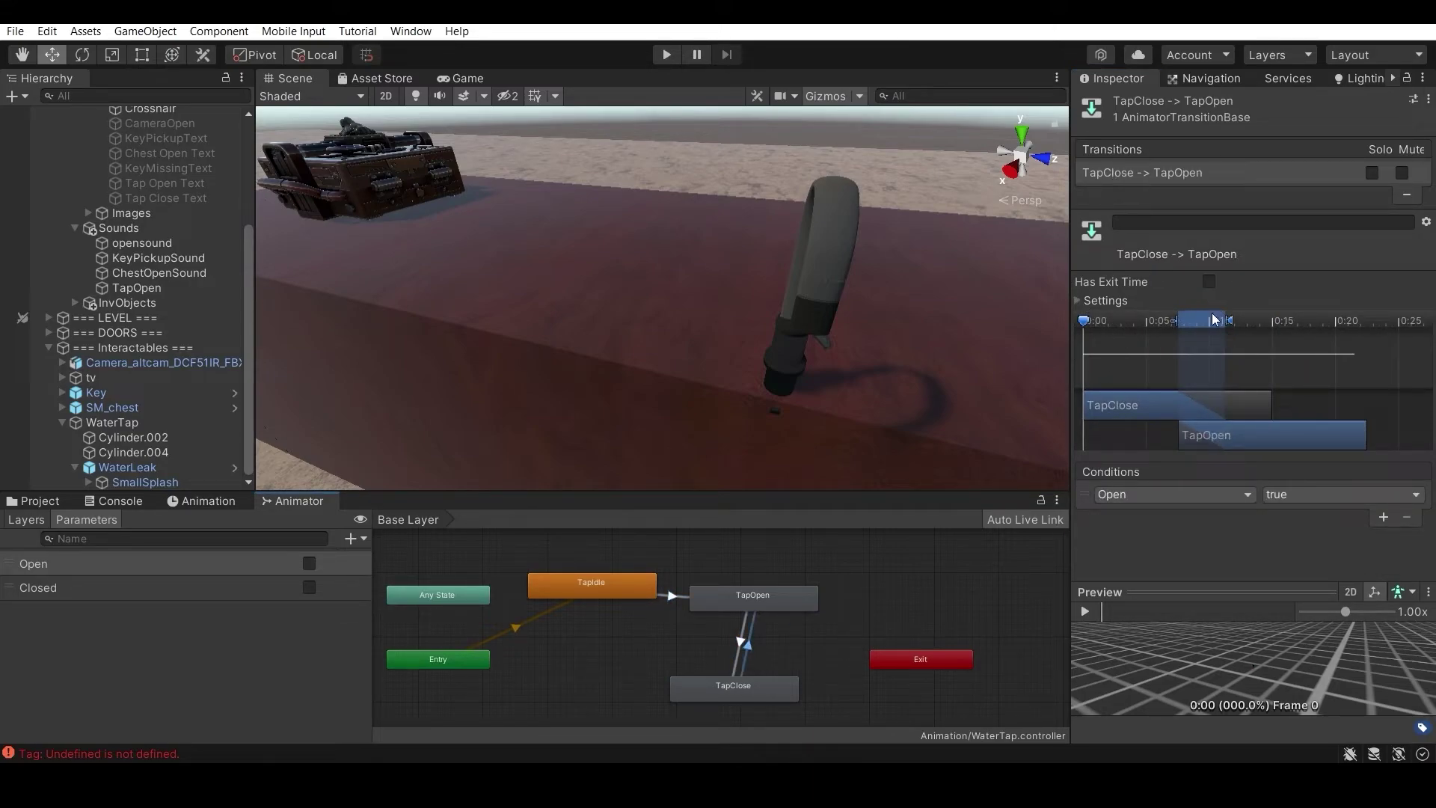
left_click(1114, 299)
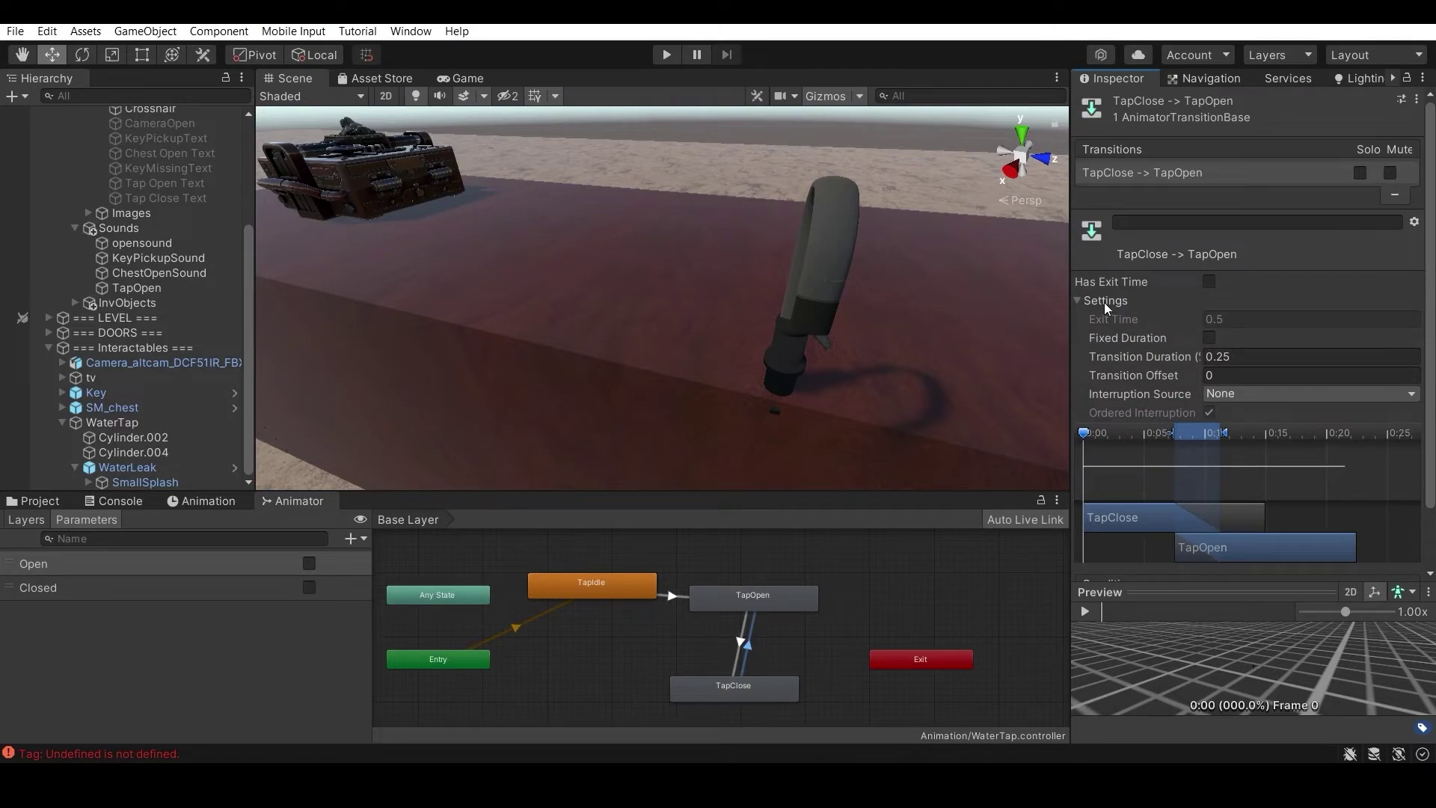
Try adding a second Open condition to the TapIdle -> TapOpen transition and remove it.
left_click(674, 589)
left_click(685, 596)
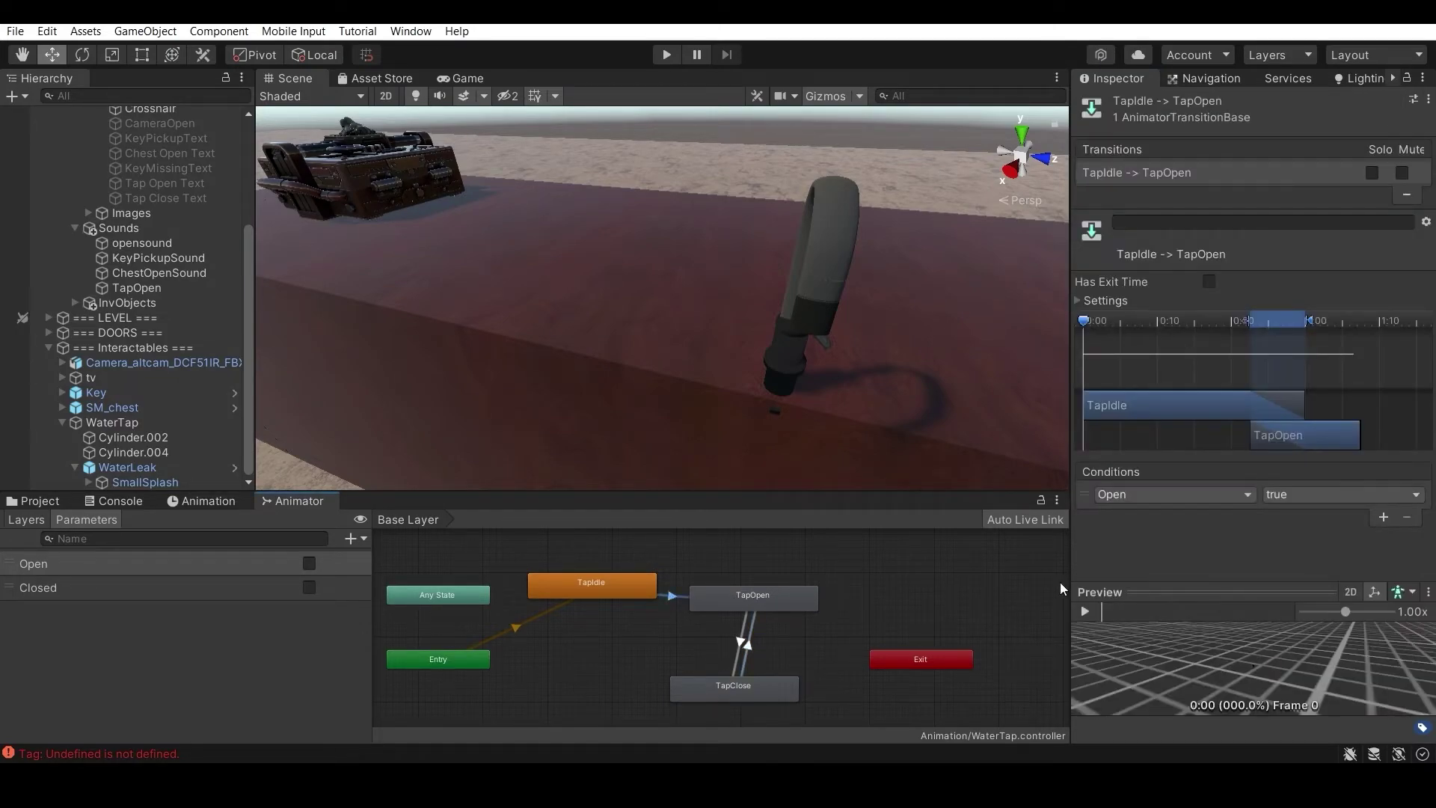
left_click(1383, 538)
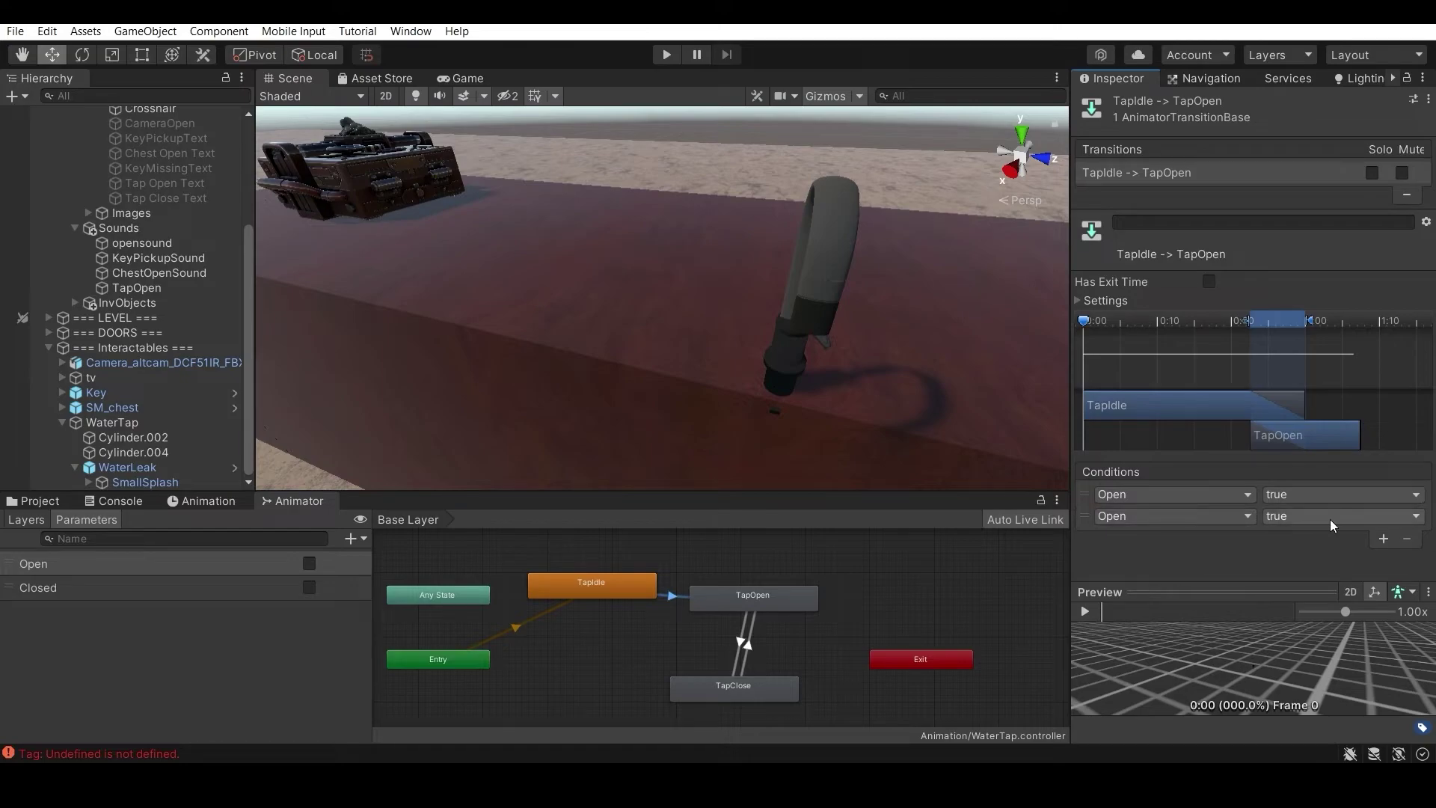
left_click(1417, 522)
left_click(1394, 544)
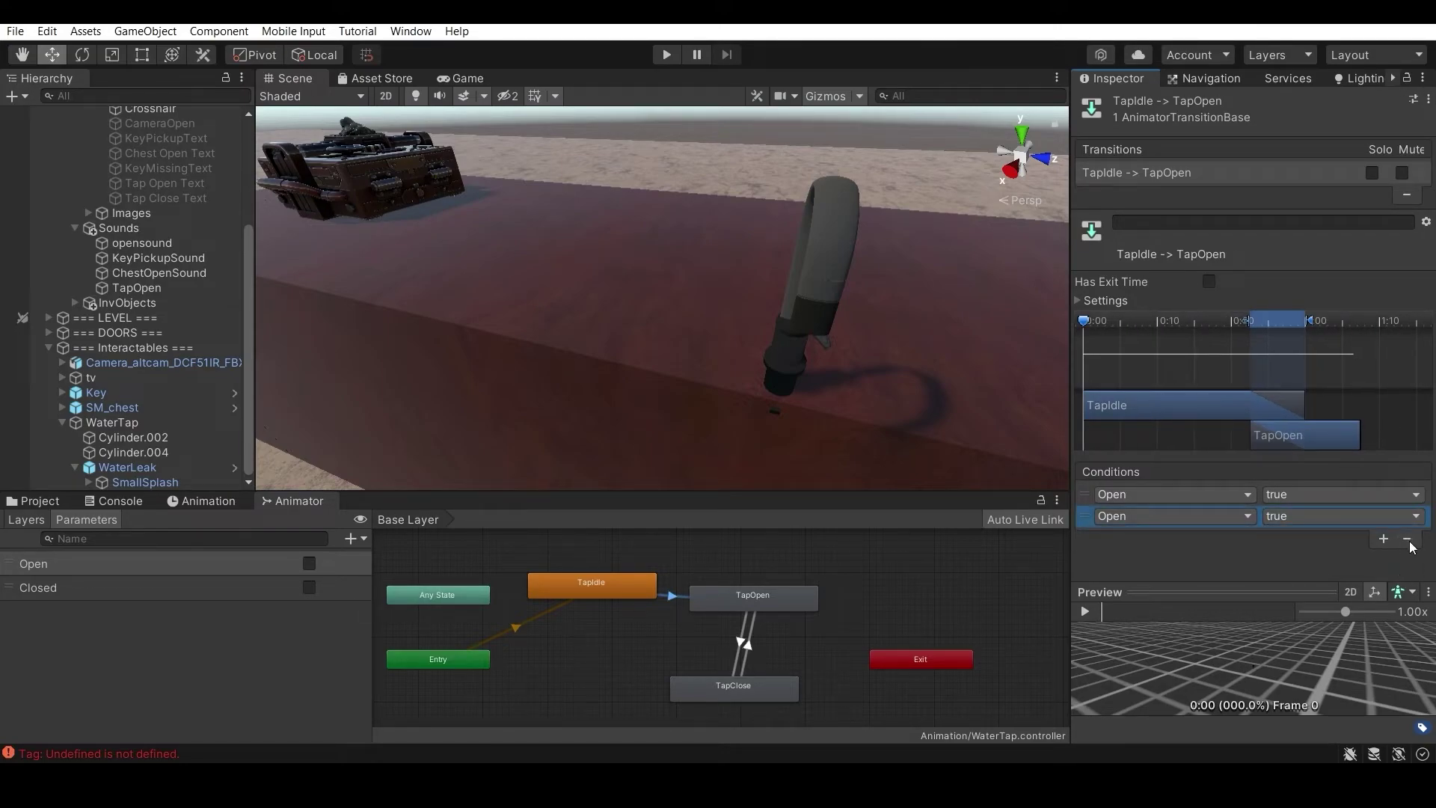
left_click(1407, 539)
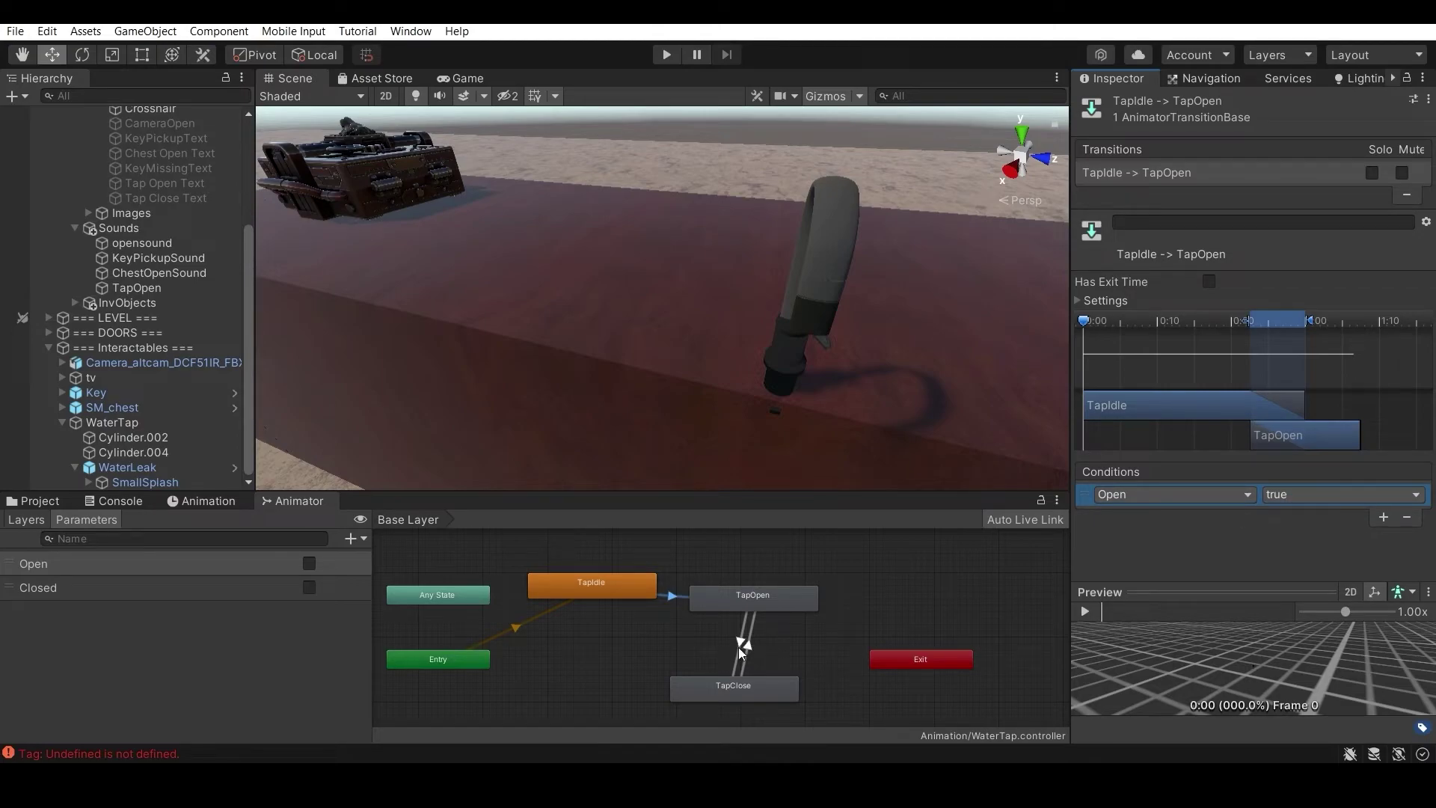
Review the conditions of the TapOpen -> TapClose and TapClose -> TapOpen transitions.
left_click(738, 647)
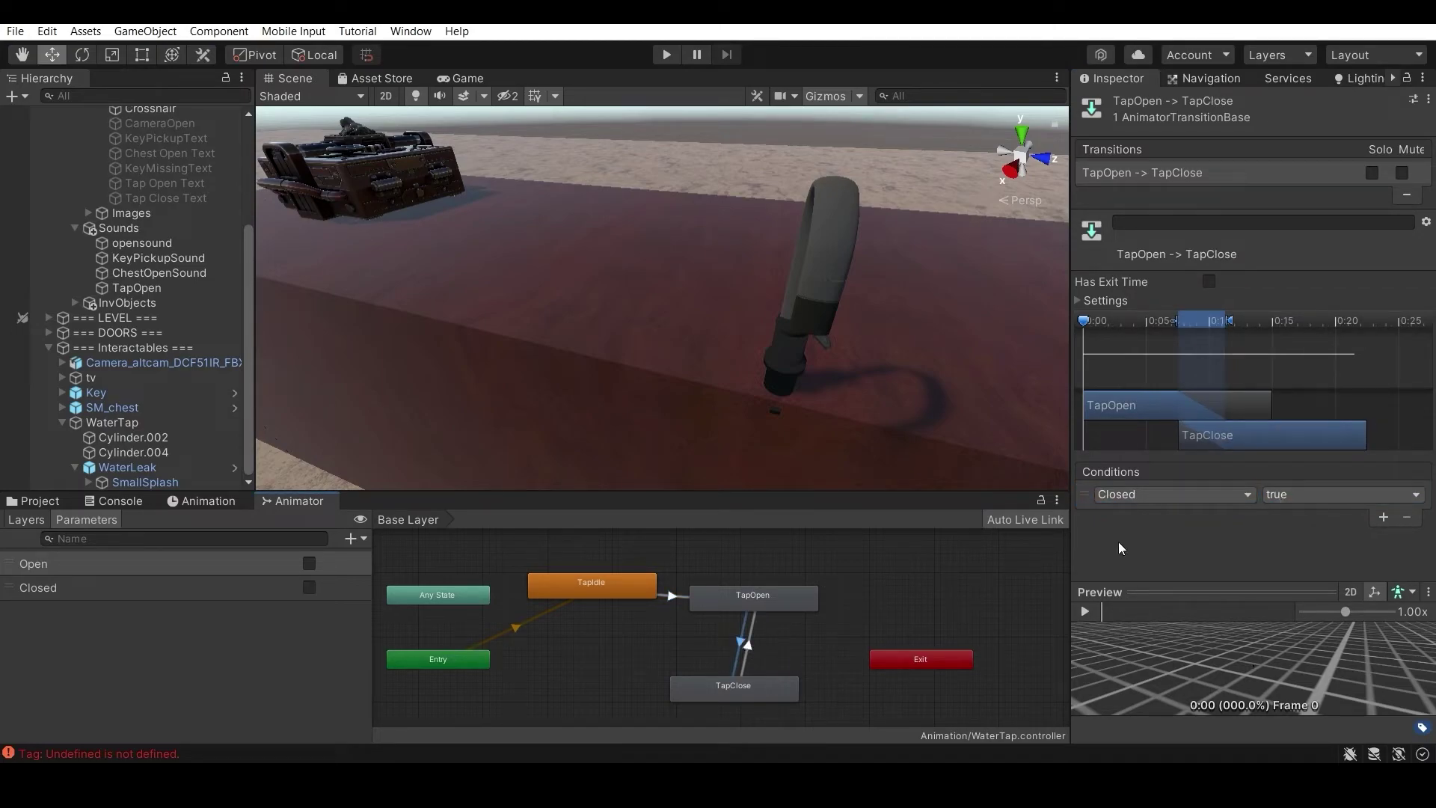
left_click(757, 644)
left_click(751, 644)
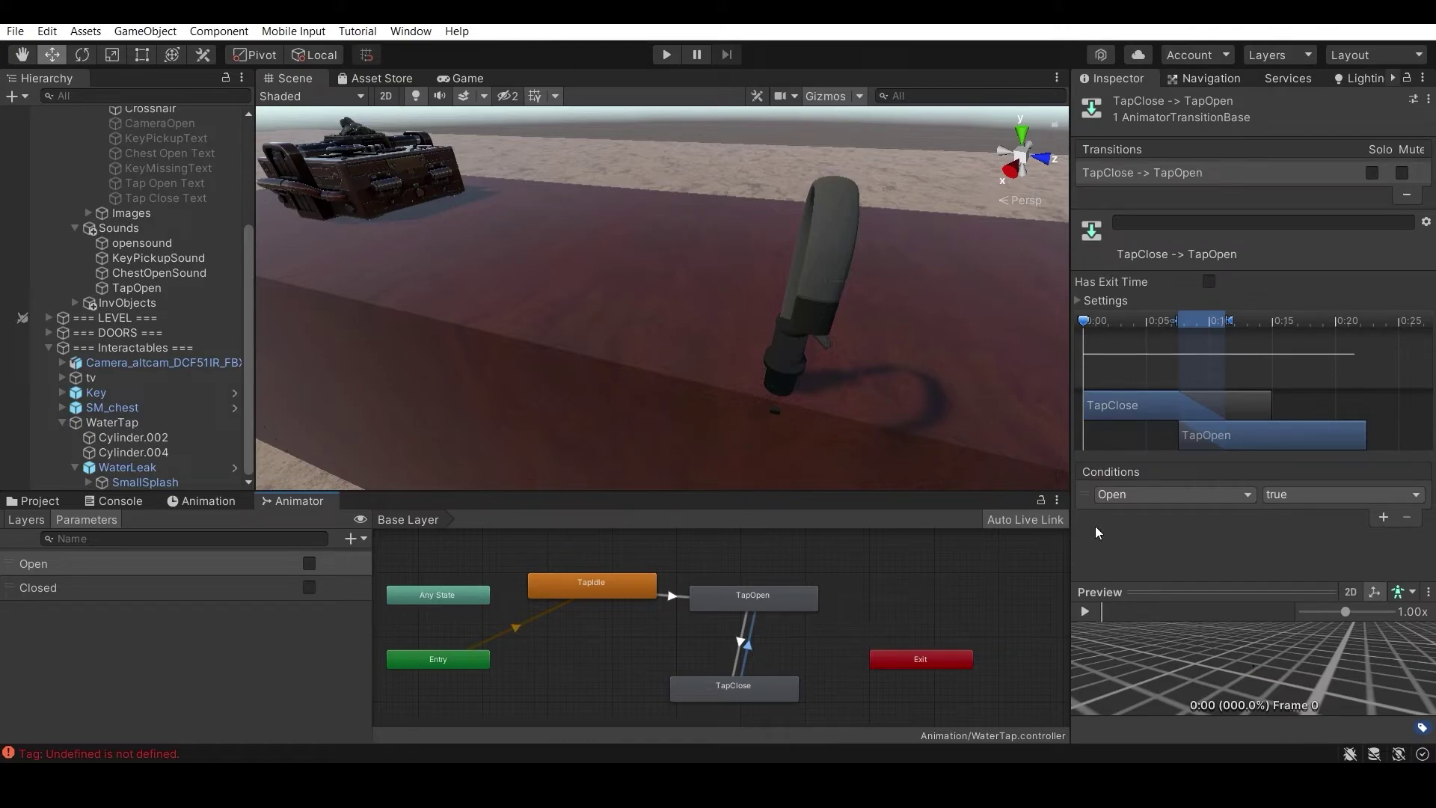
Browse to the Assets/Animation folder and select the TapOpen clip to check its Loop Time setting.
scroll(719, 282, "down", 5)
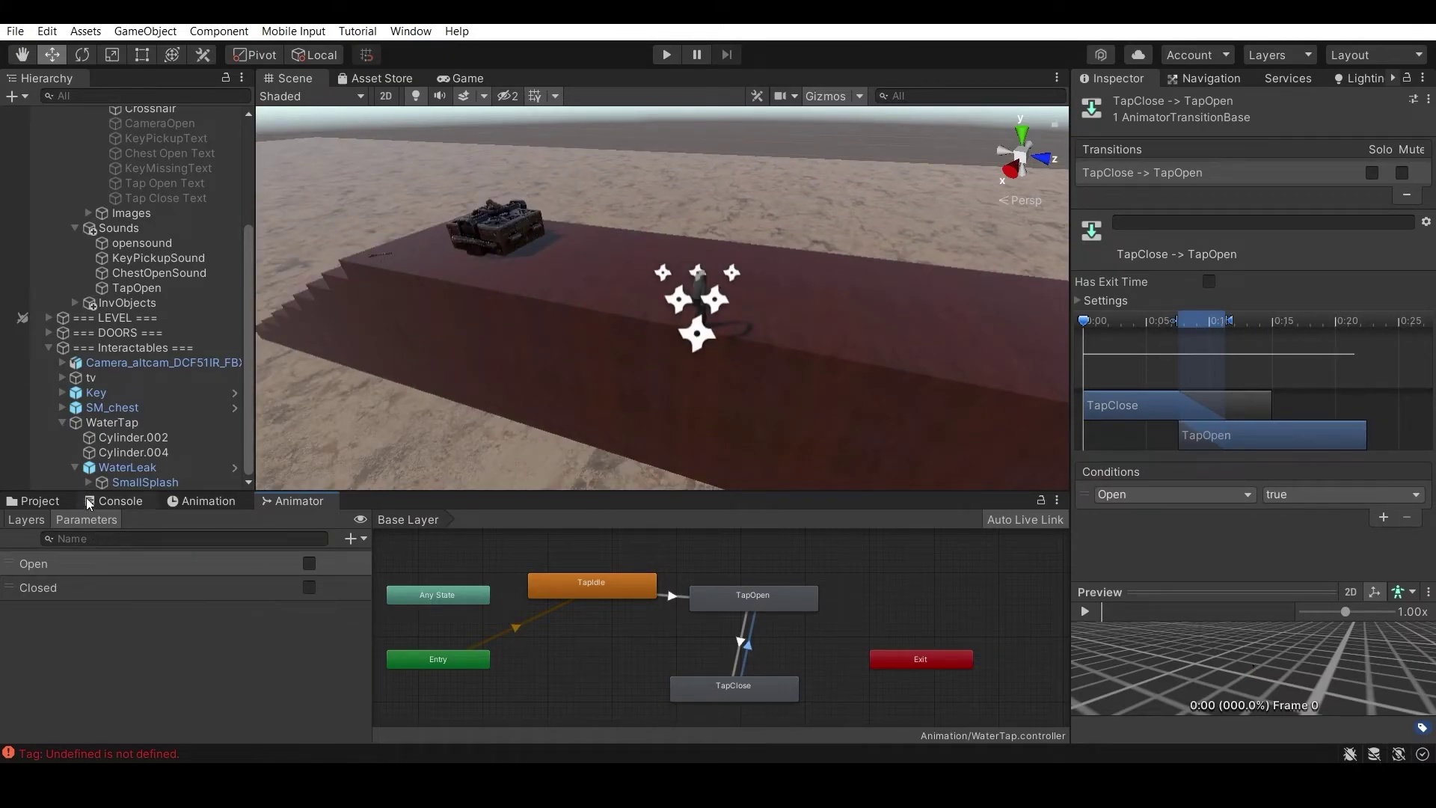
left_click(57, 506)
scroll(226, 578, "up", 1)
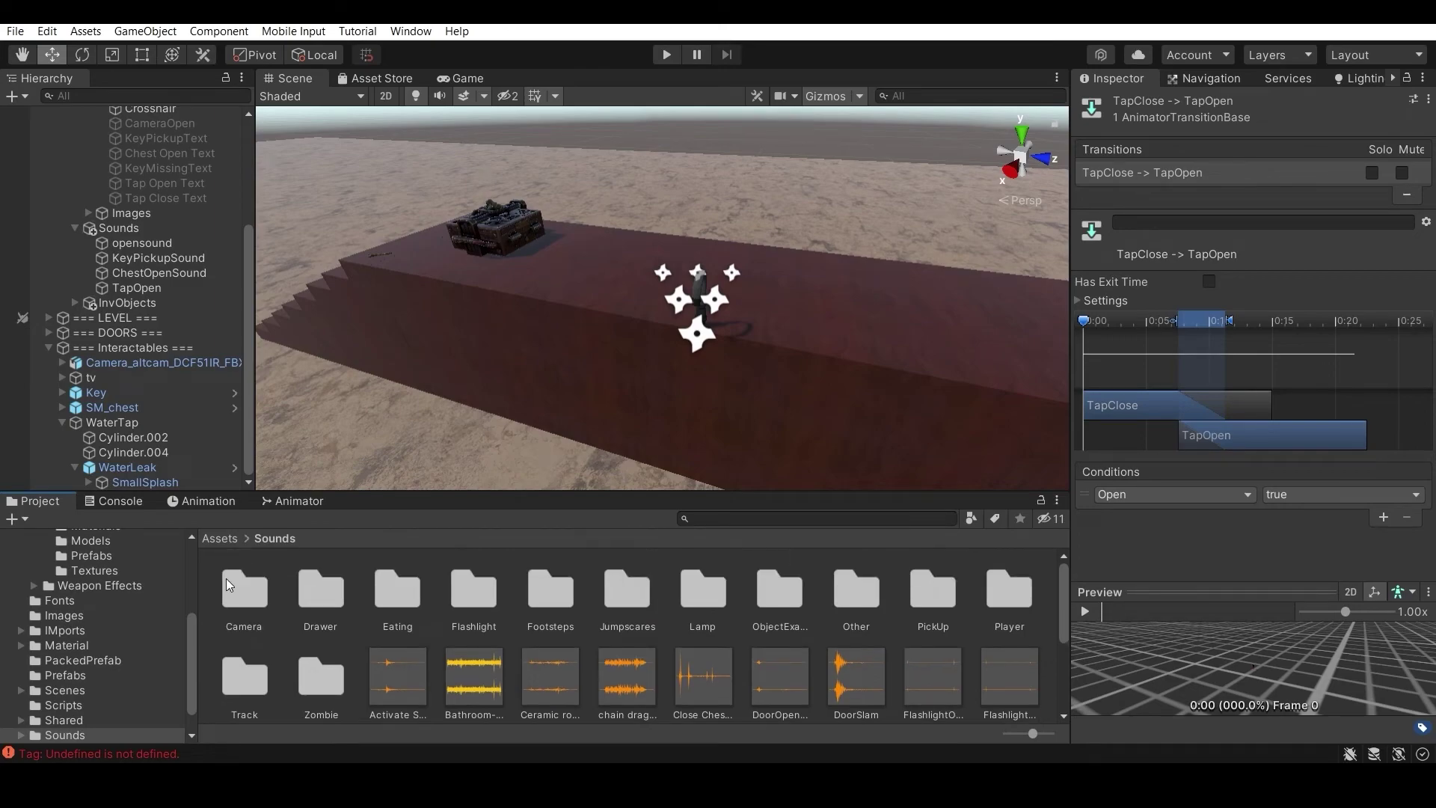
left_click(219, 537)
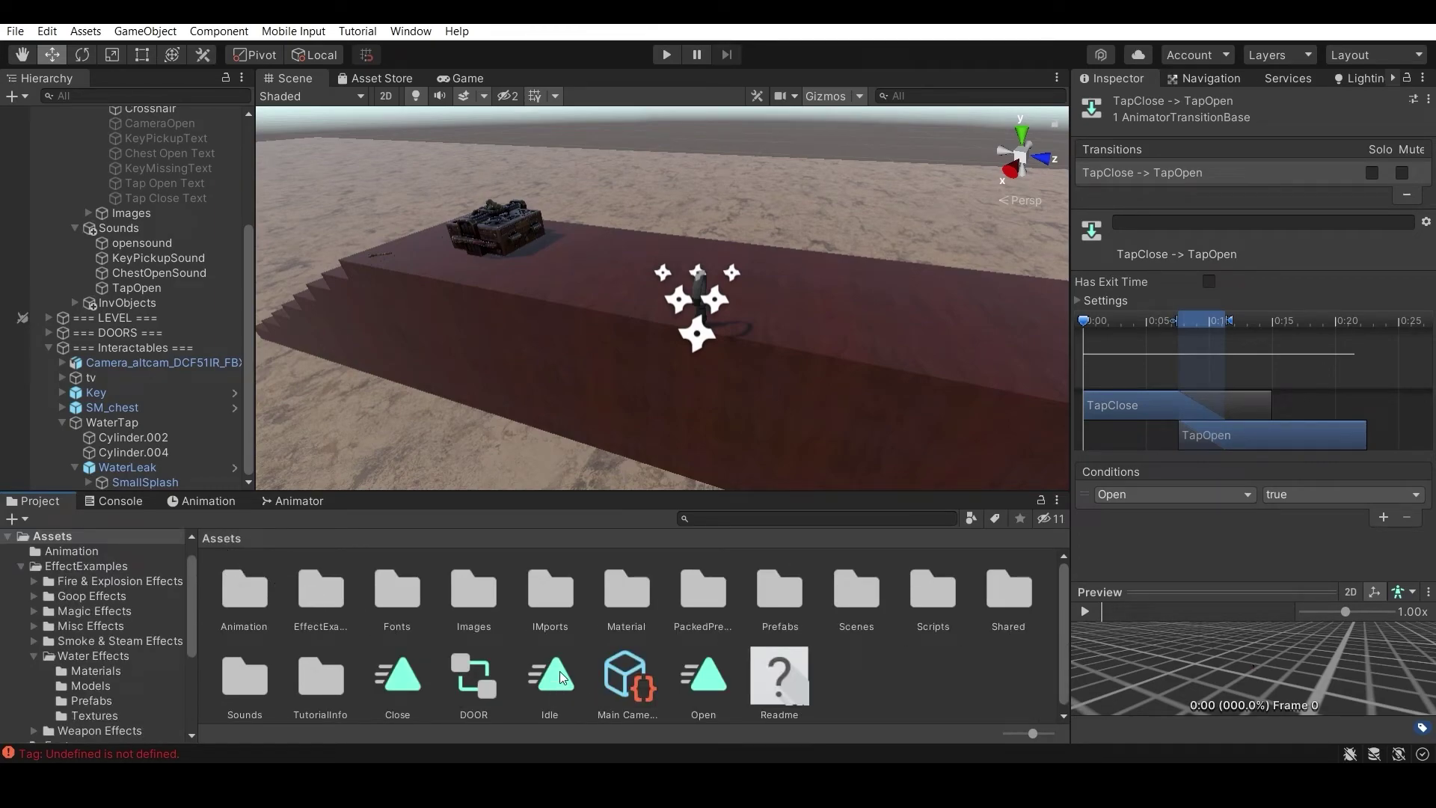
double_click(261, 606)
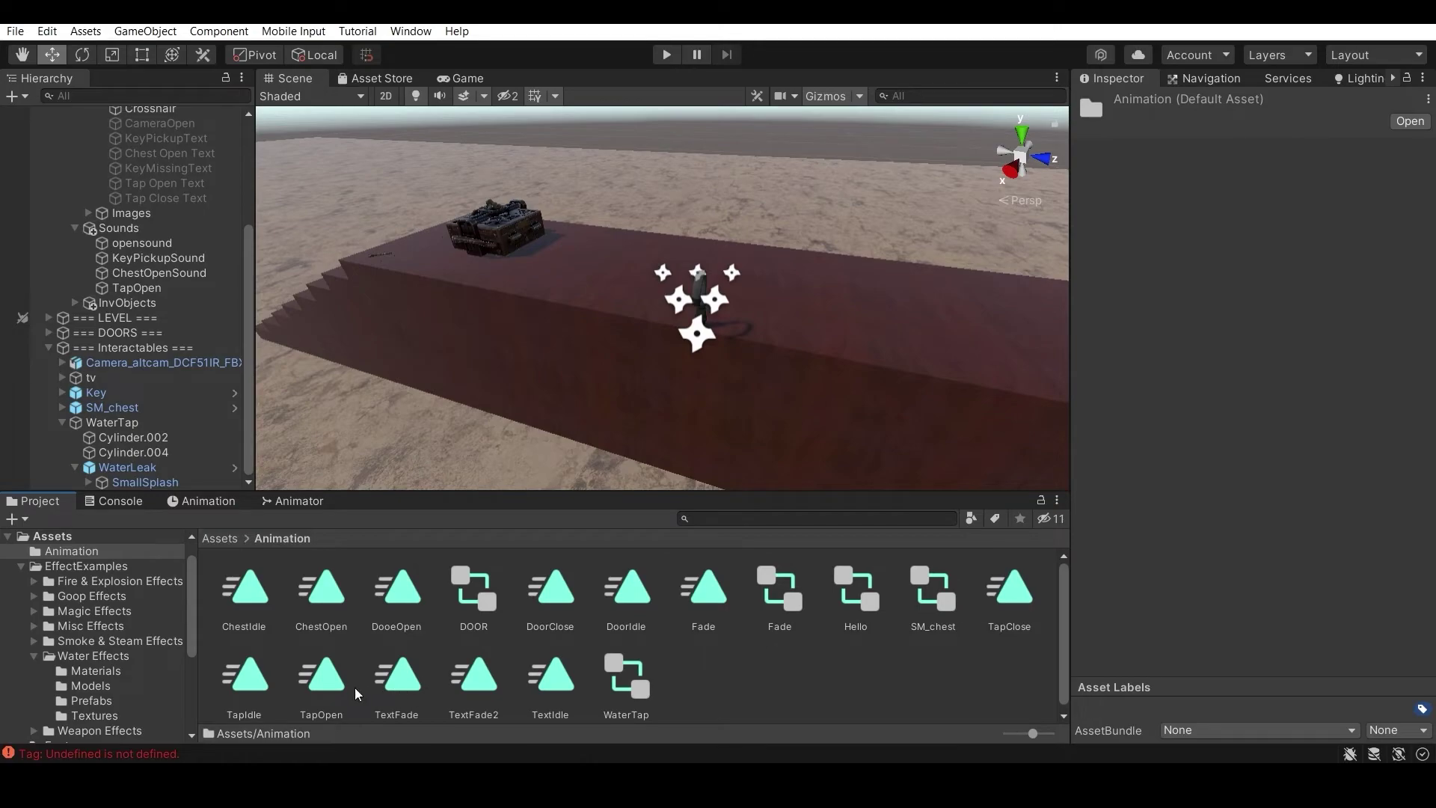
left_click(324, 677)
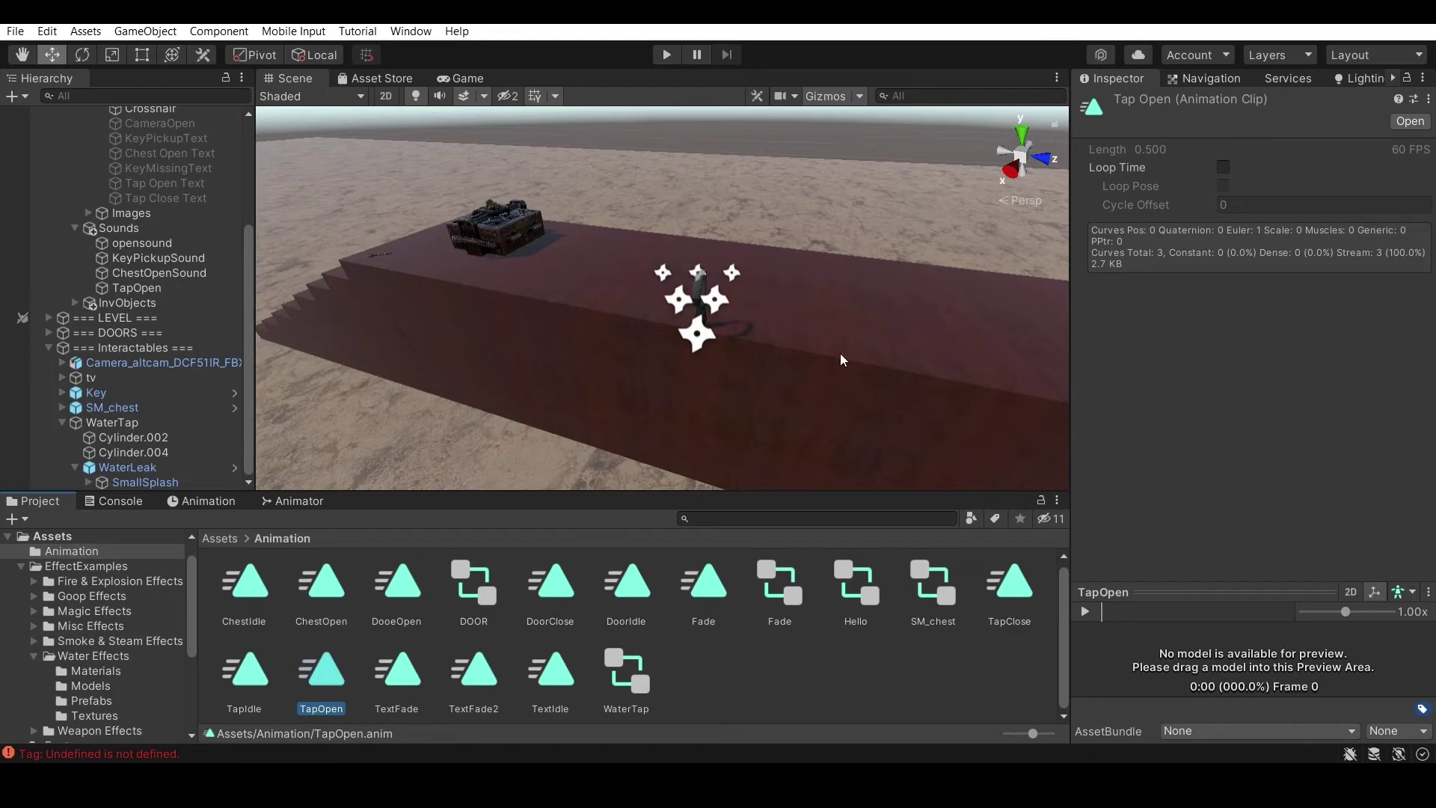
Highlight the Interact button name in the first if condition of the WaterTap script's Update method.
scroll(44, 347, "up", 3)
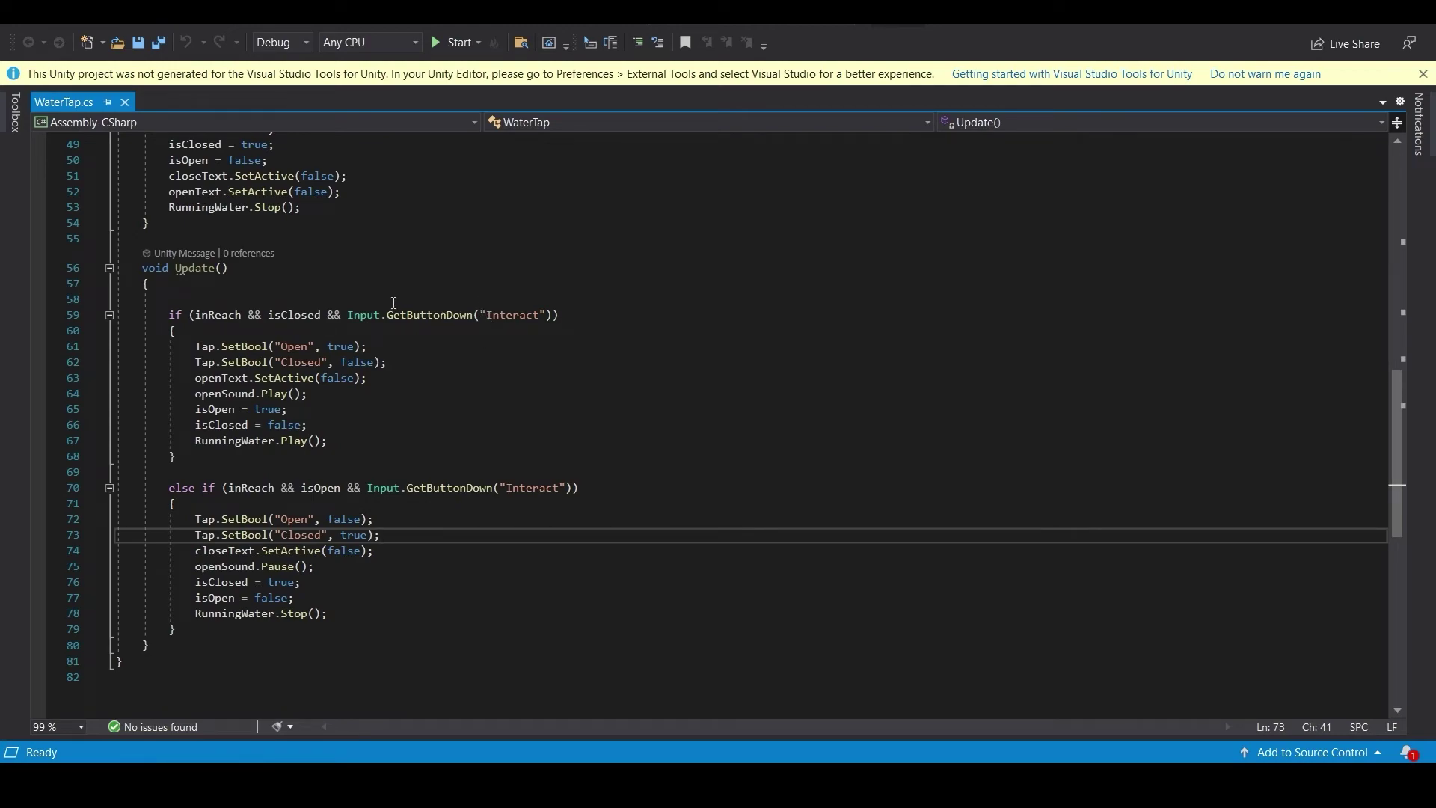
left_click_drag(348, 315, 539, 319)
left_click(483, 302)
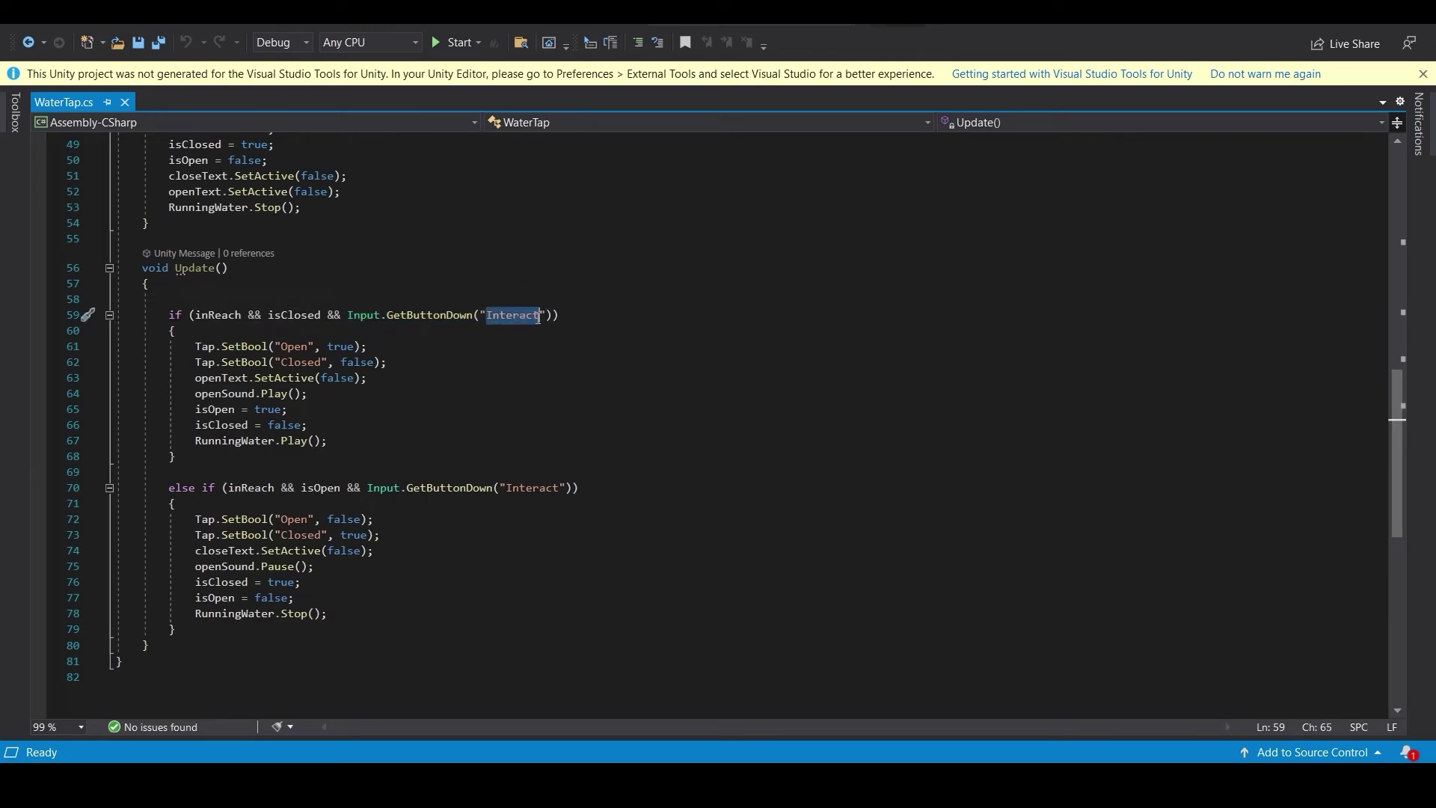
Switch to Unity and examine the Interact axis and its button assignments in the project's Input Manager settings.
key("alt+Tab")
left_click(47, 30)
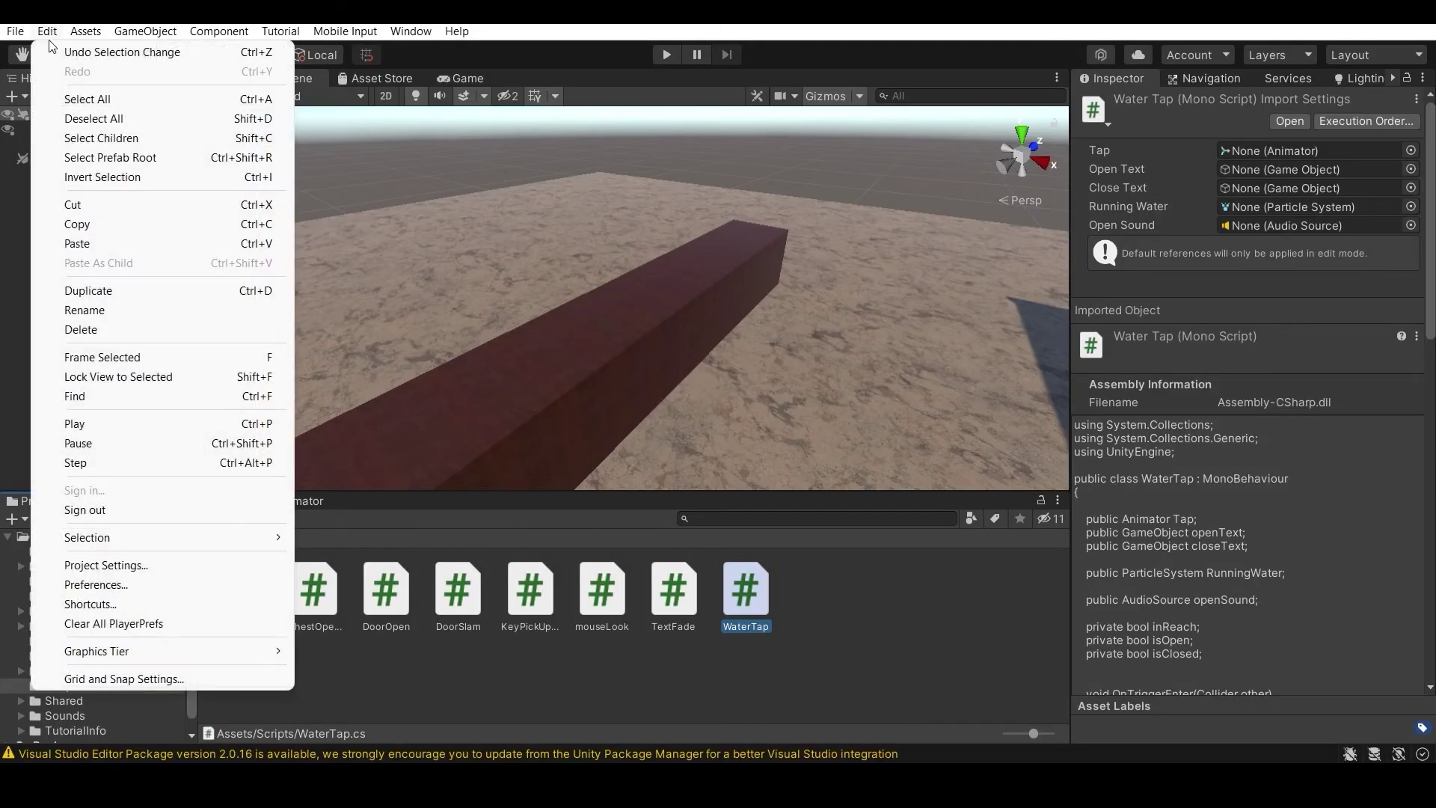
left_click(111, 566)
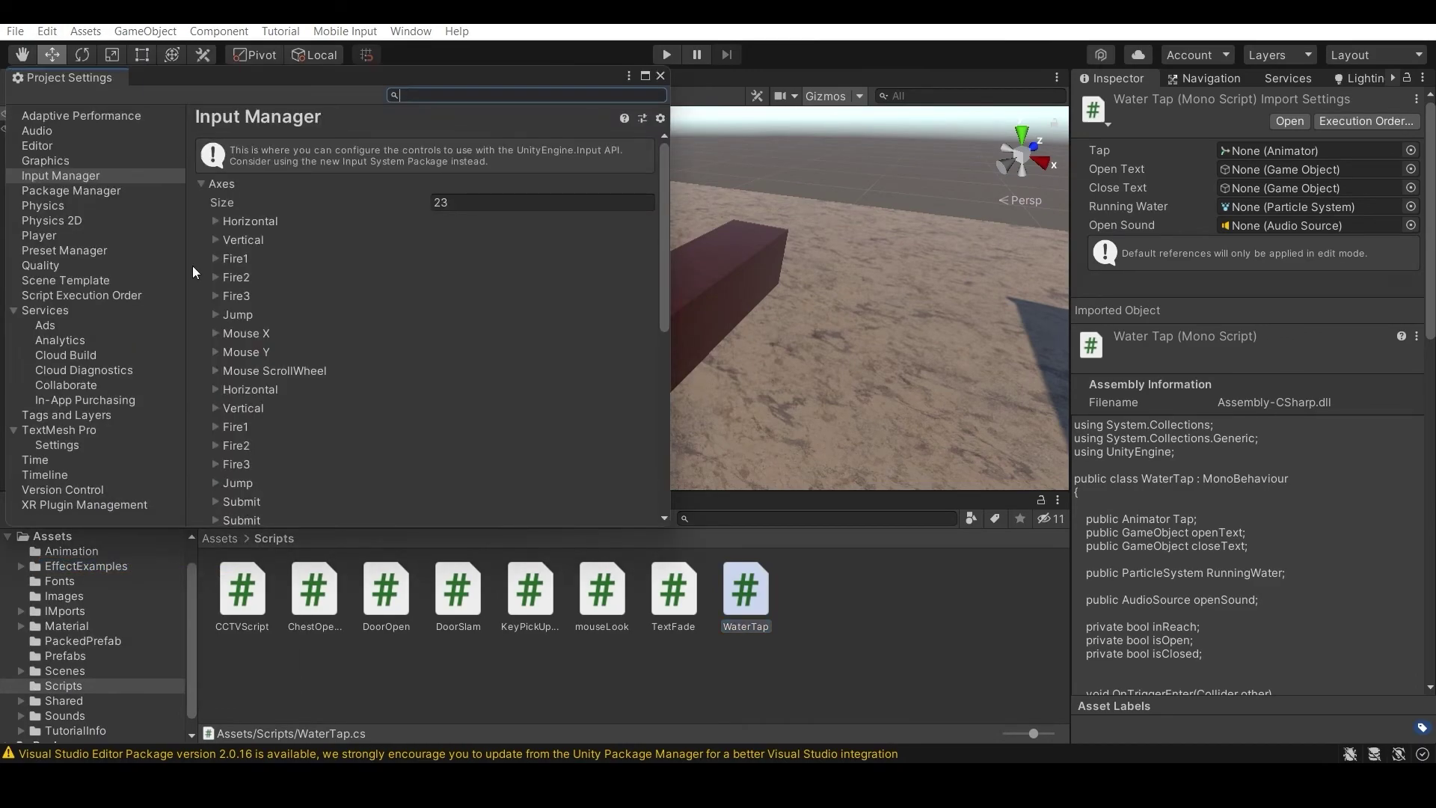
left_click(73, 238)
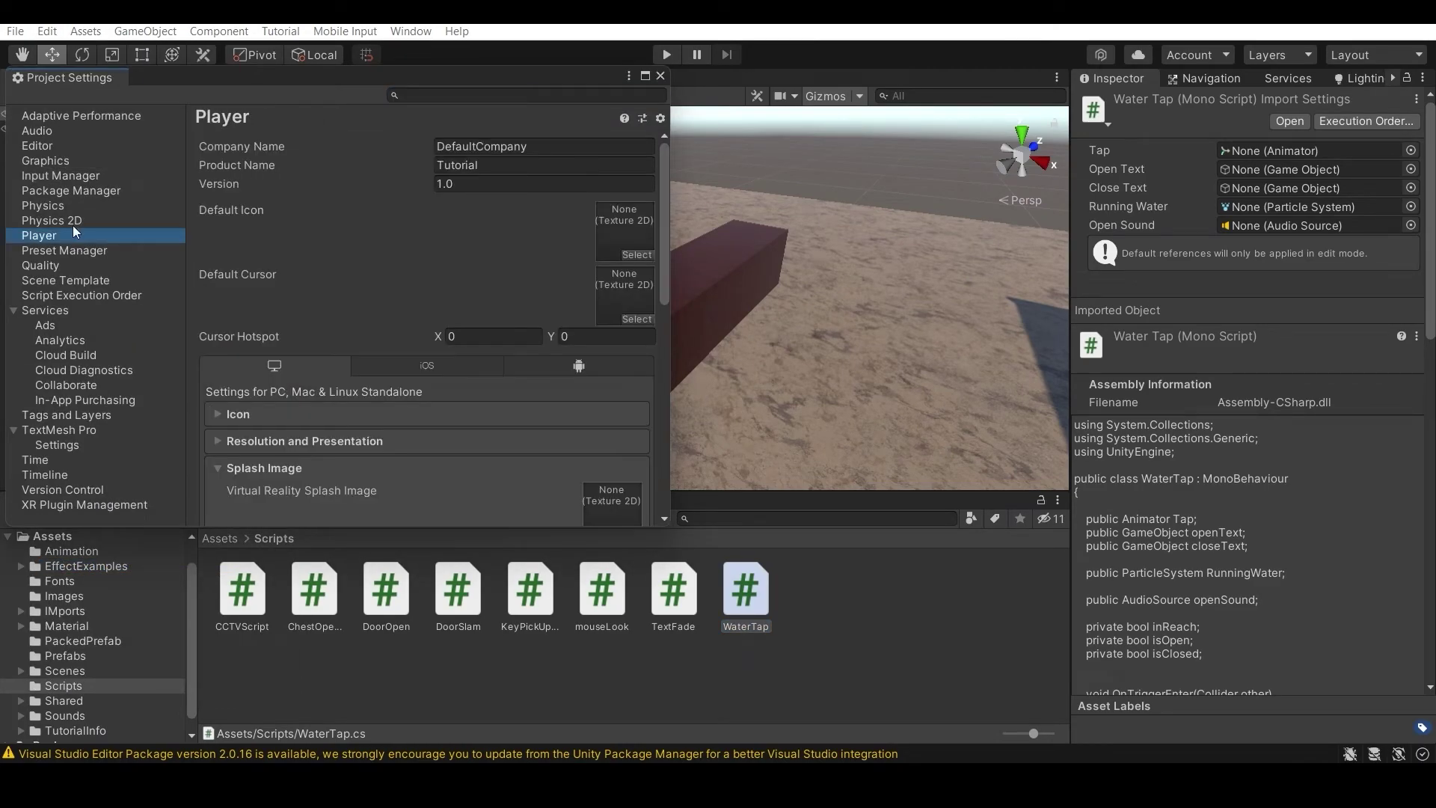
left_click(56, 185)
left_click(57, 174)
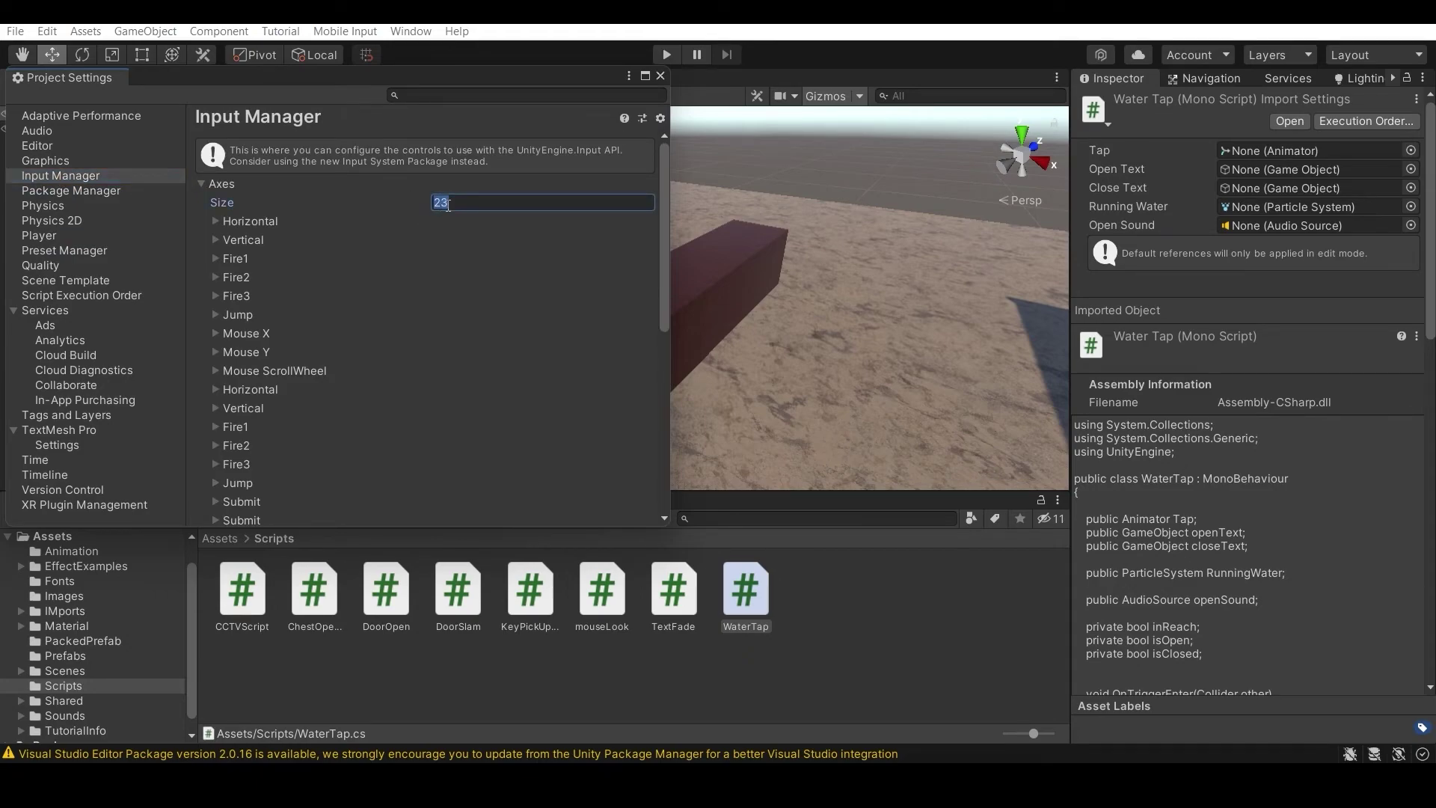
scroll(414, 366, "down", 10)
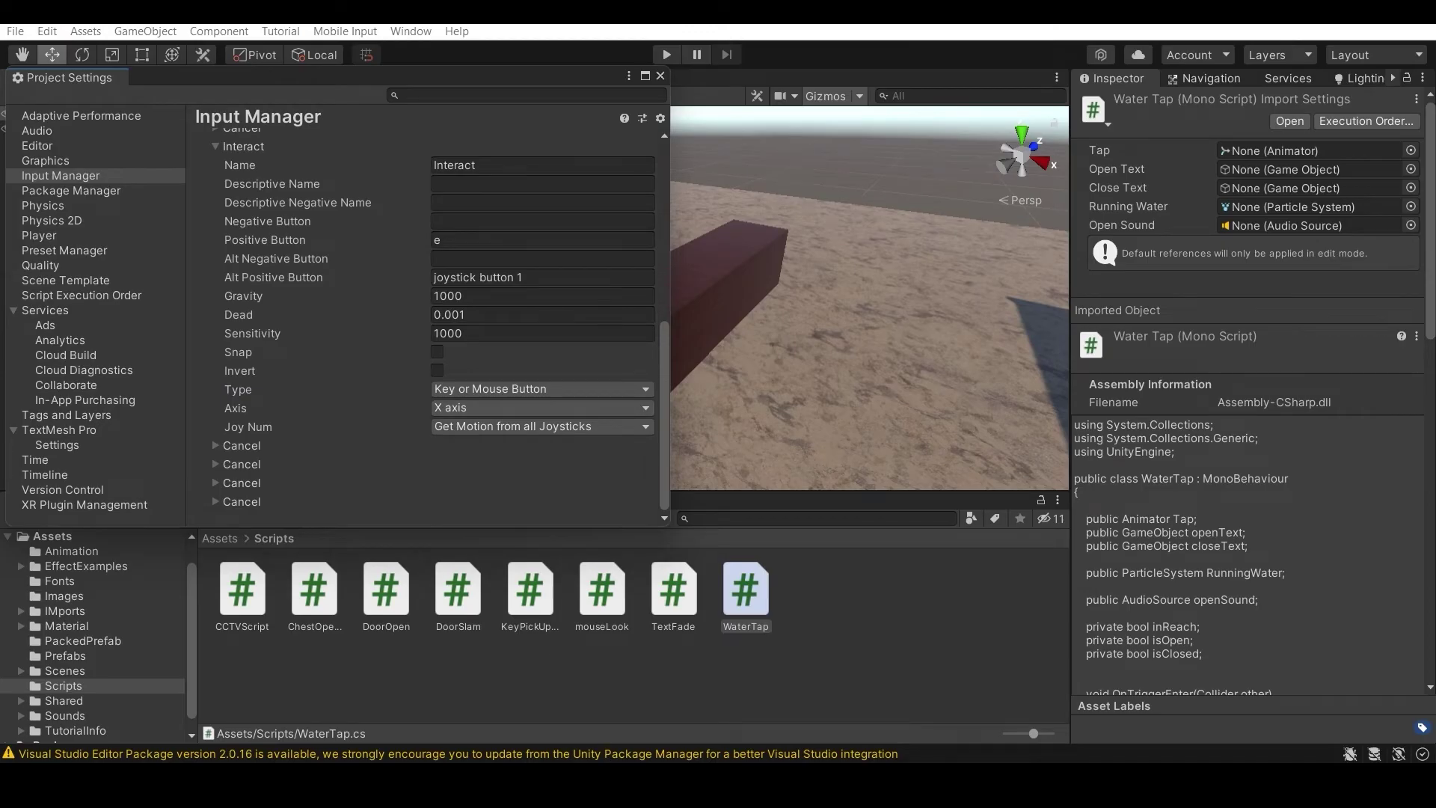
key("alt+Tab")
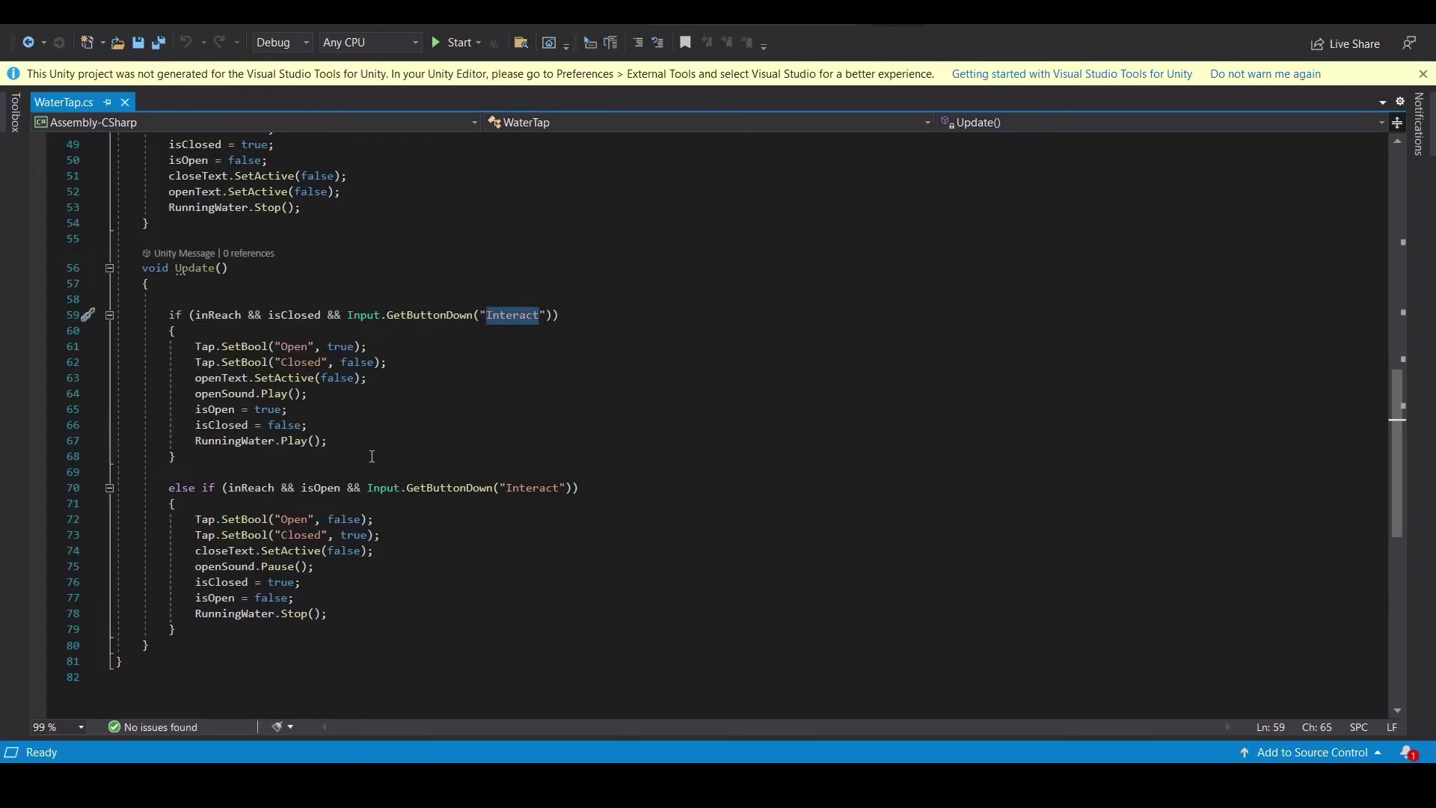
key("alt+Tab")
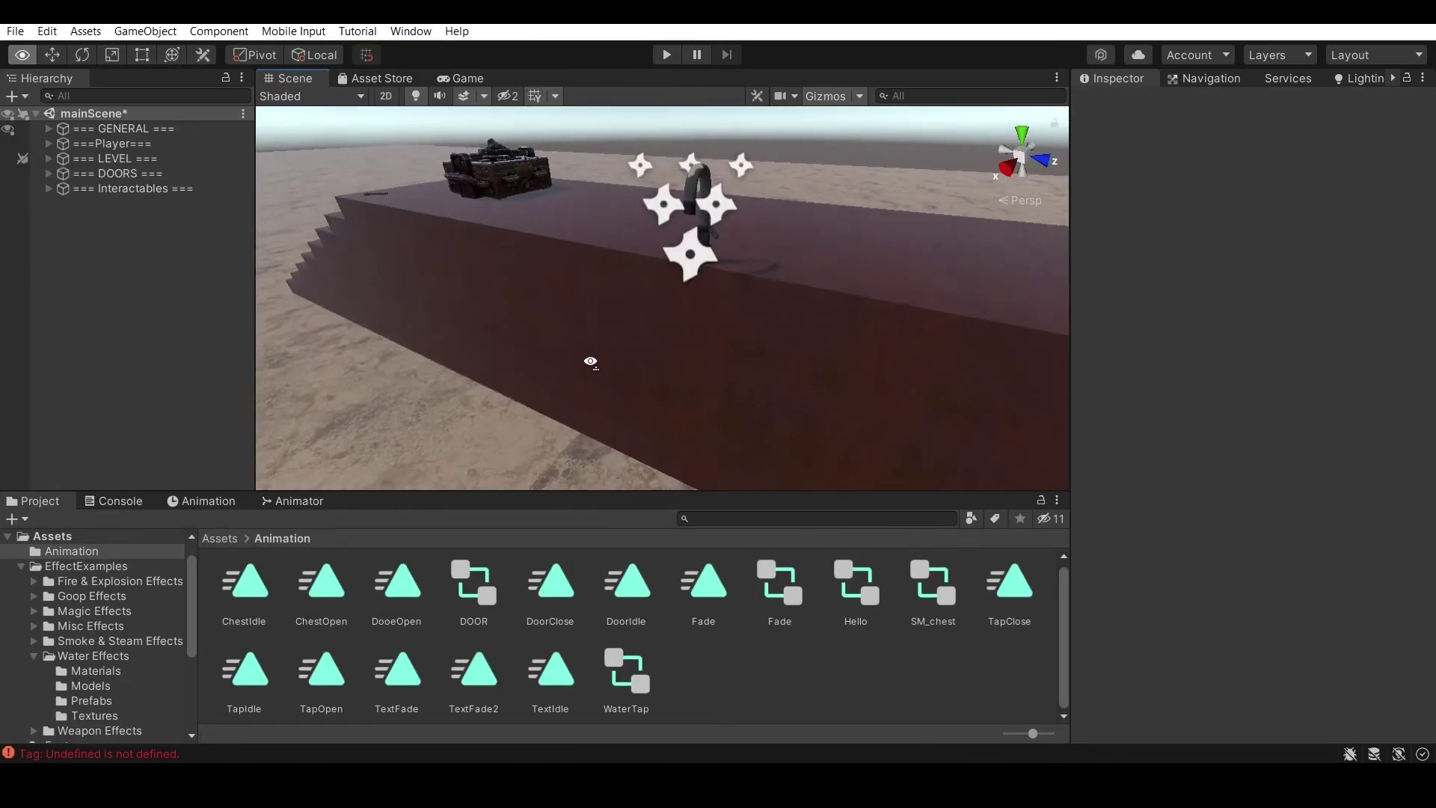
right_click_drag(586, 359, 145, 366)
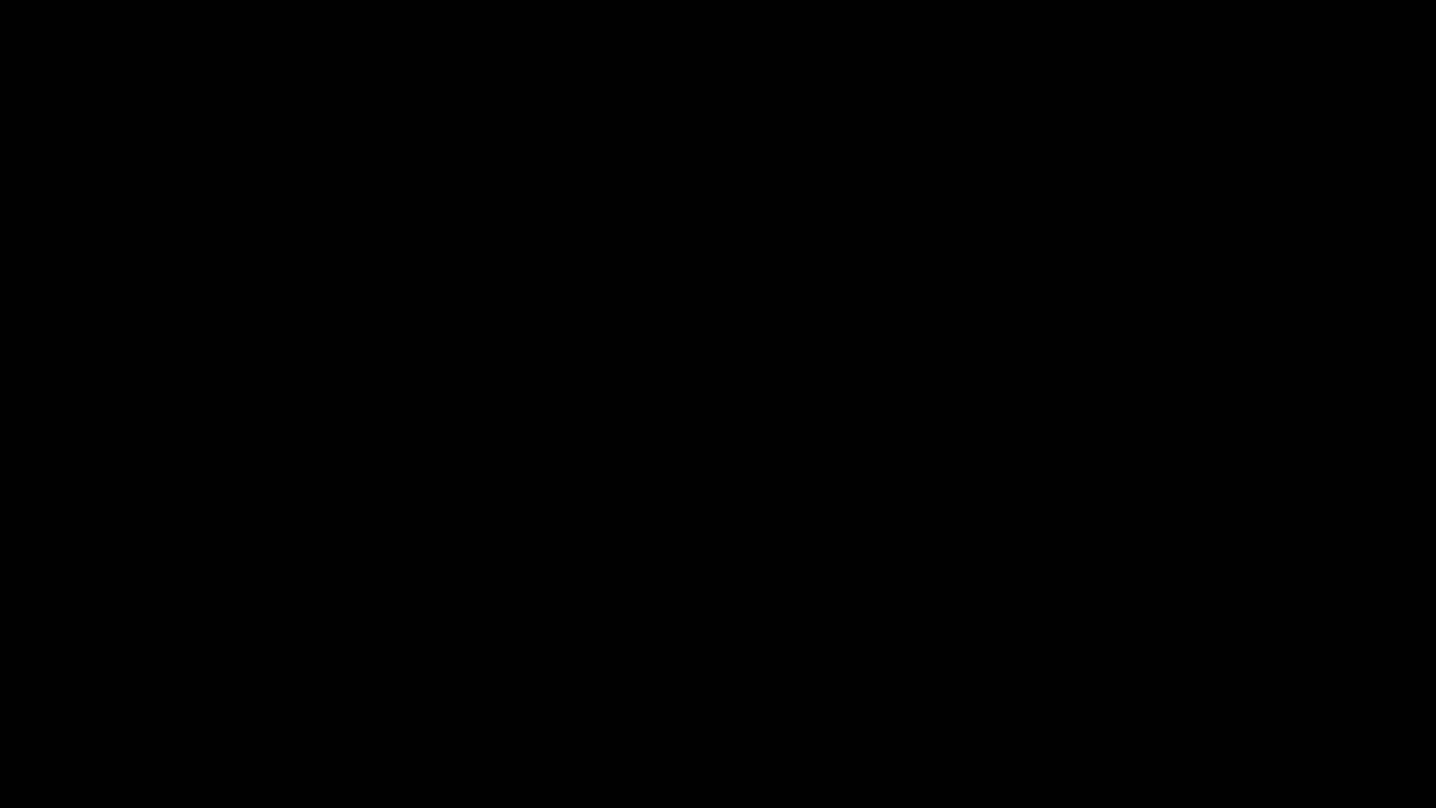